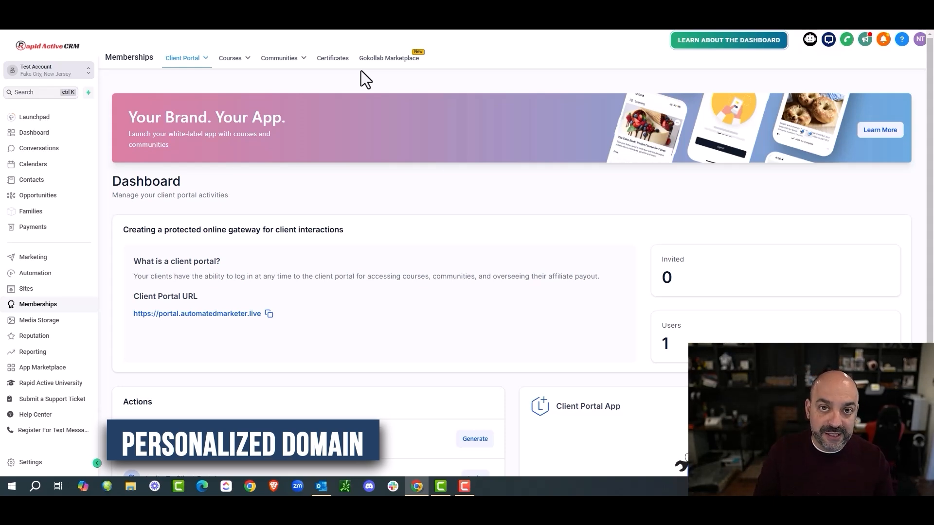
Step: Go to the client portal's Domain Setup settings page
mouse_move(200, 59)
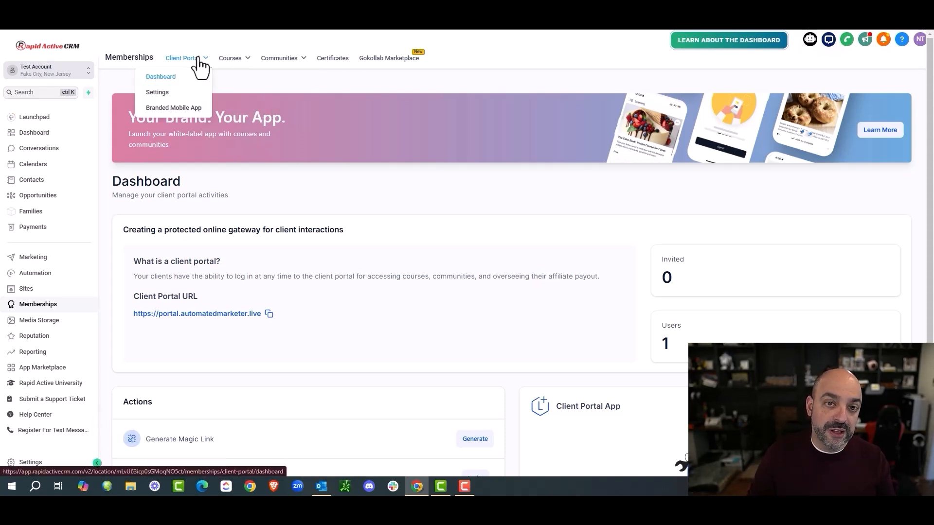
click(181, 95)
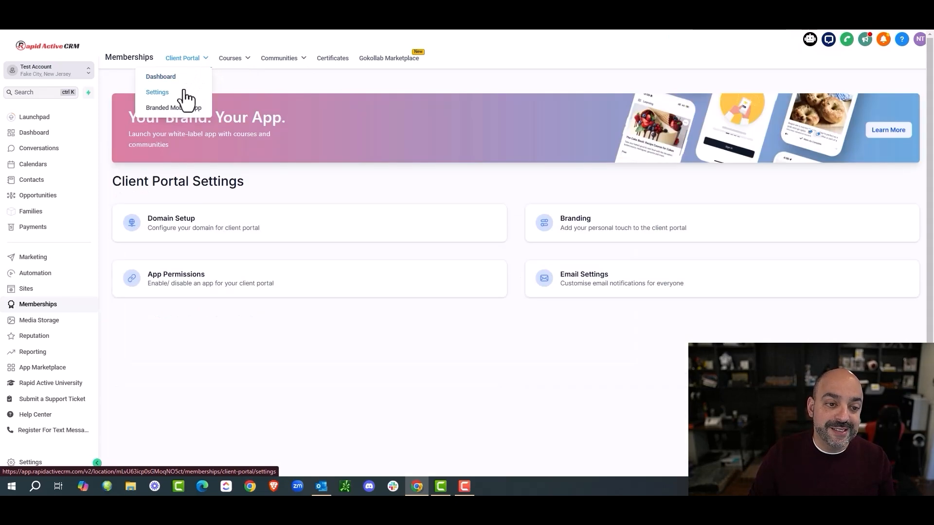
click(221, 229)
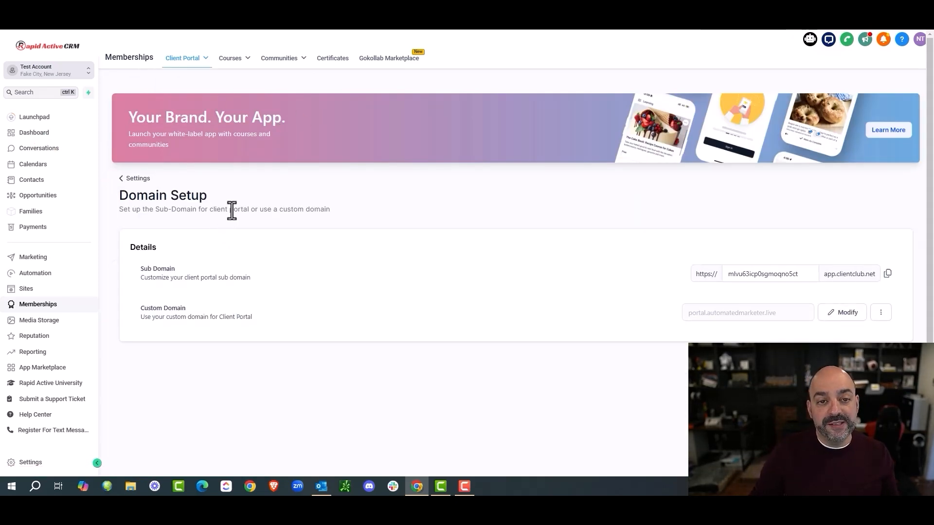
Step: Copy the current sub-domain address and visit it in a new browser tab
click(889, 276)
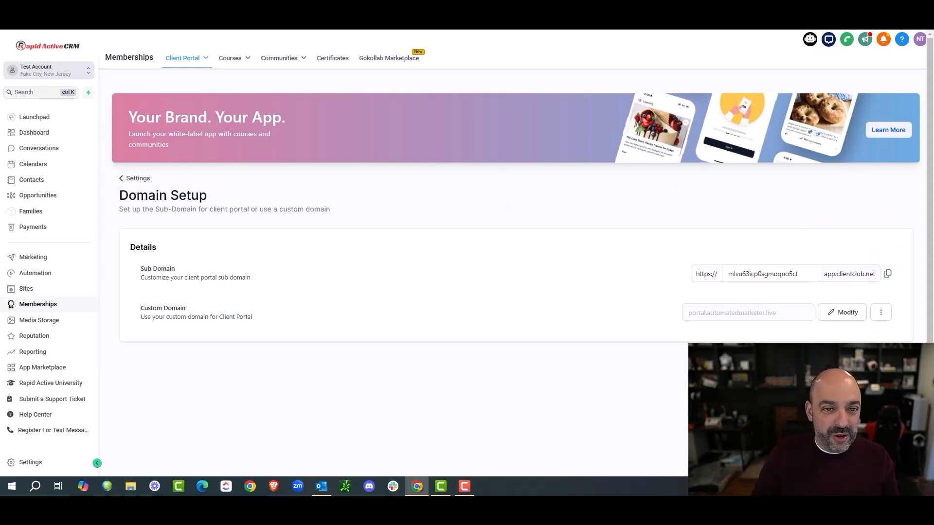
key(ctrl+t)
key(ctrl+v)
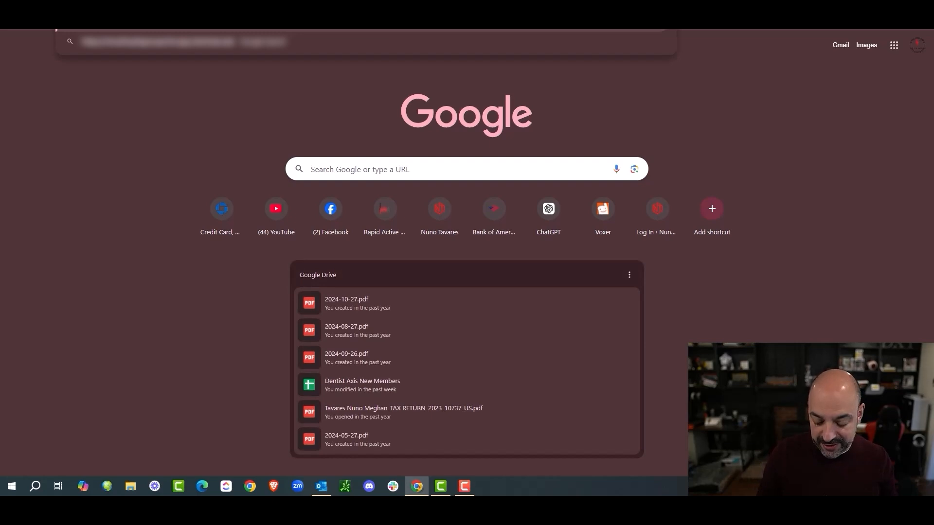
key(Return)
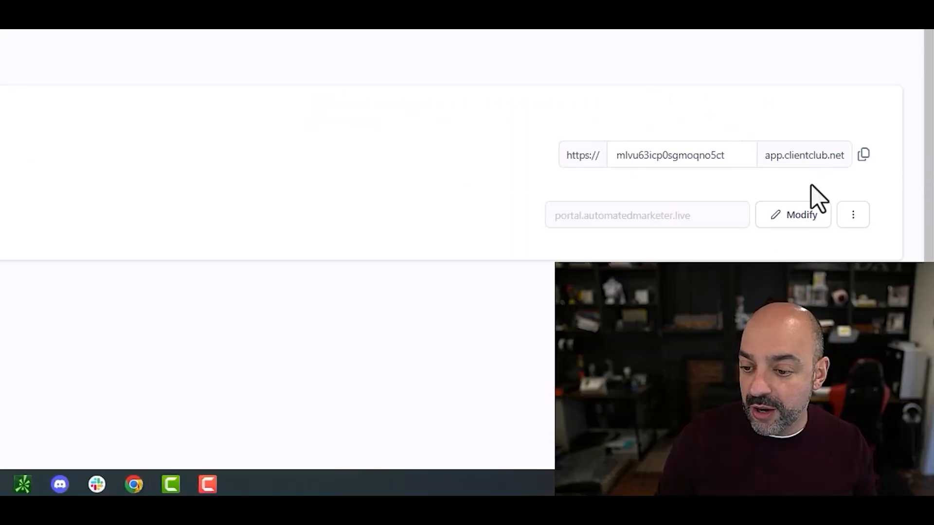
Step: Replace the random sub-domain with automatedmarketer and save it
click(740, 155)
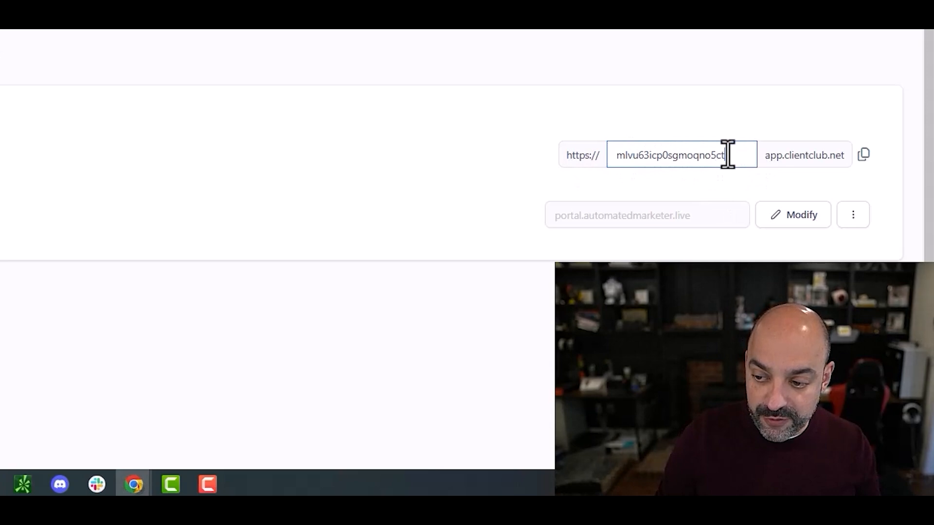
drag(728, 155, 632, 167)
text(autoa)
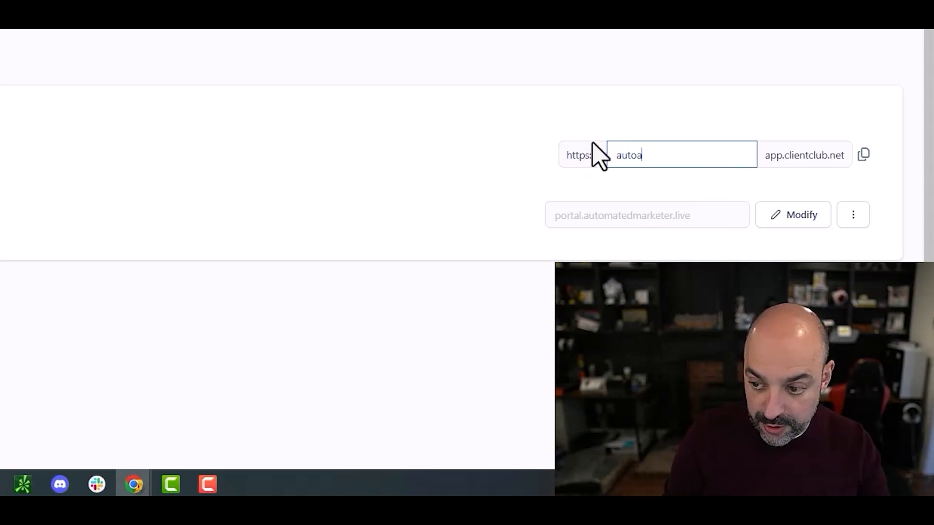
key(BackSpace)
text(matedmarketer)
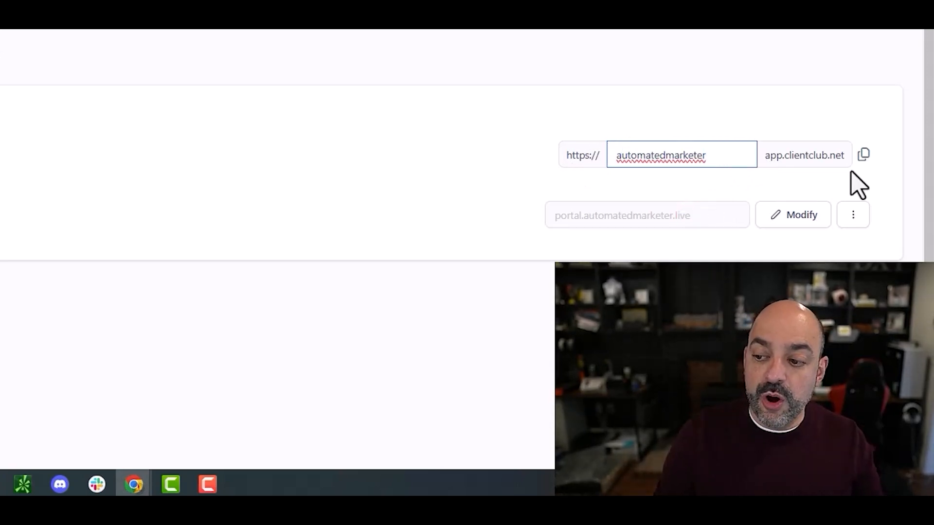
click(853, 181)
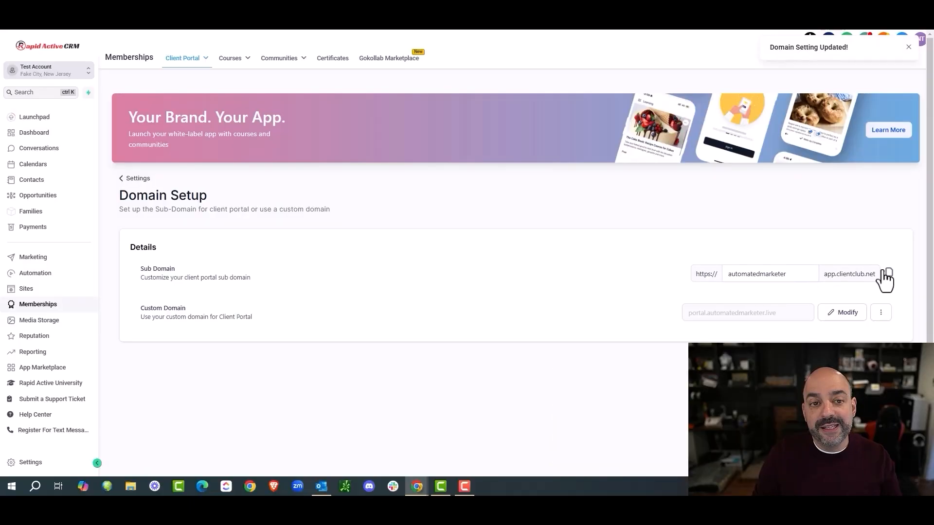
Step: Copy the updated sub-domain address and test it in a new tab
click(887, 274)
key(ctrl+t)
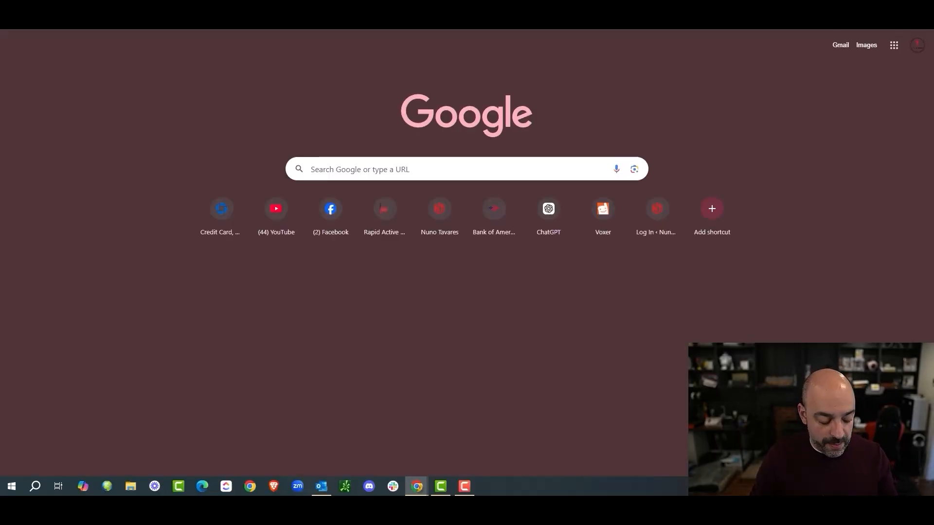
key(Return)
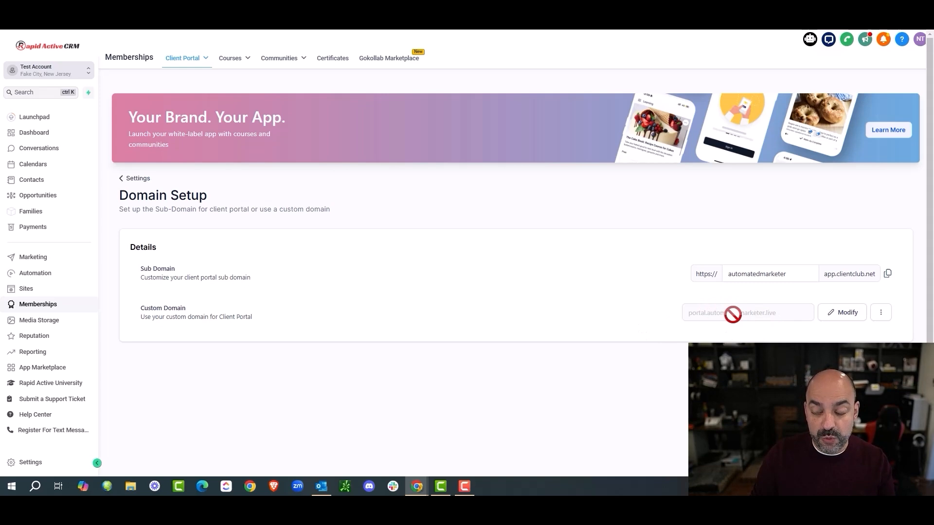
click(842, 313)
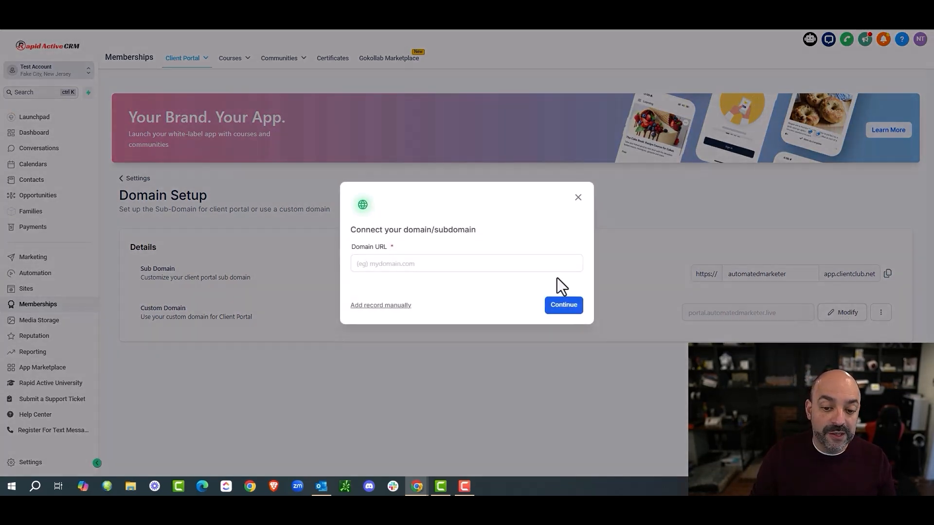
click(492, 260)
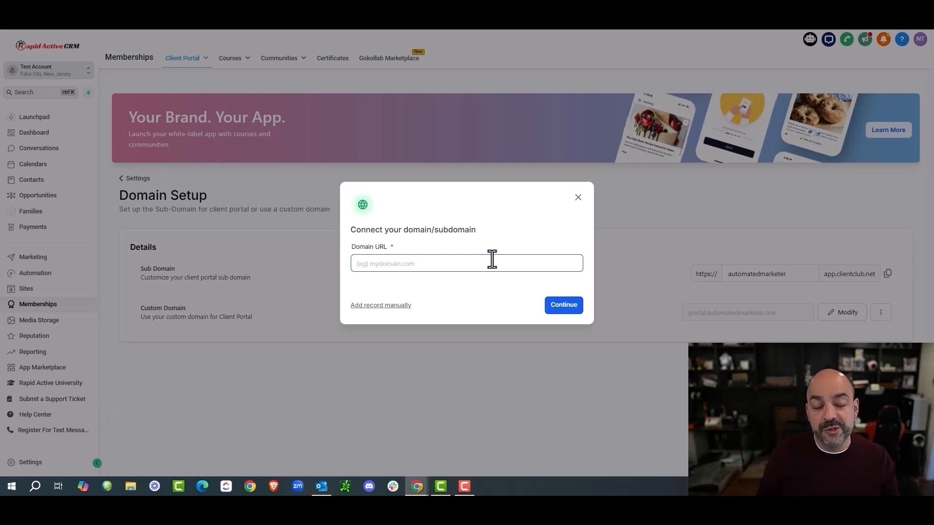
text(nuno.)
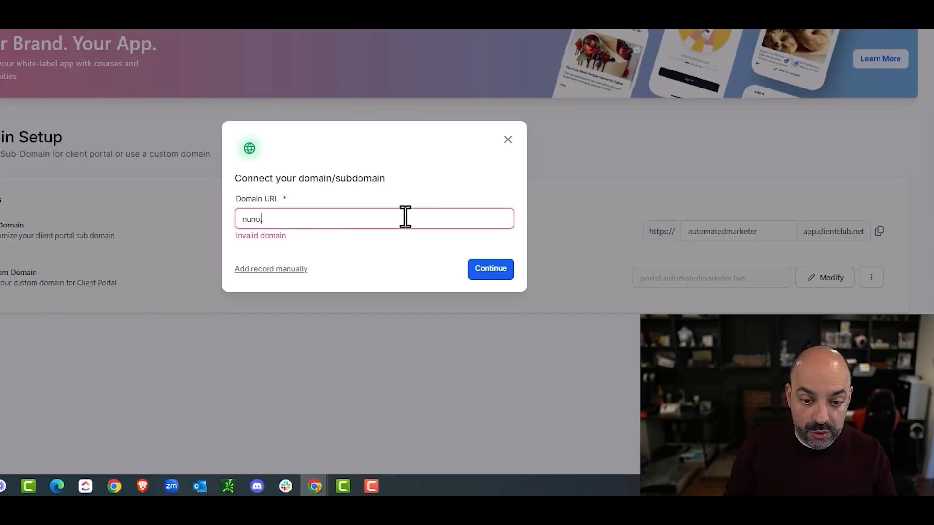
text(com)
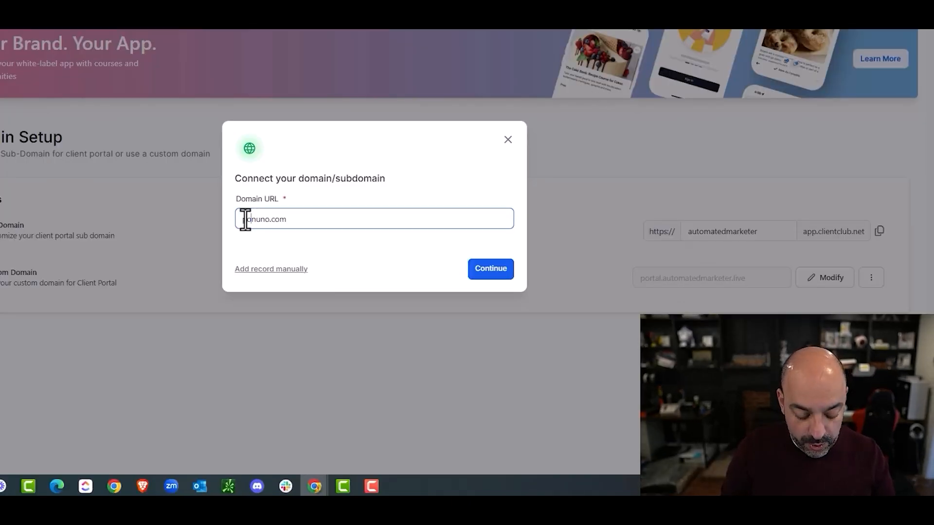
click(245, 220)
text(portal.)
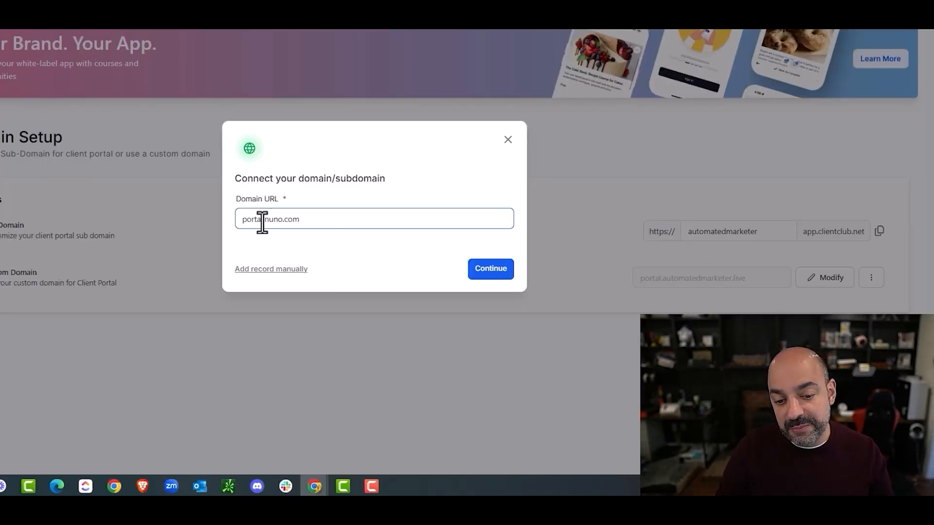
drag(264, 220, 234, 220)
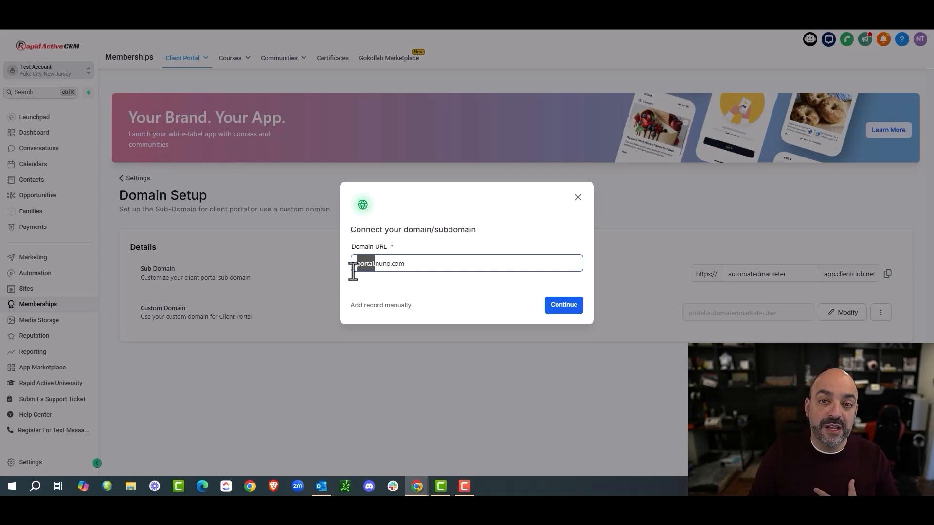
drag(413, 267, 344, 271)
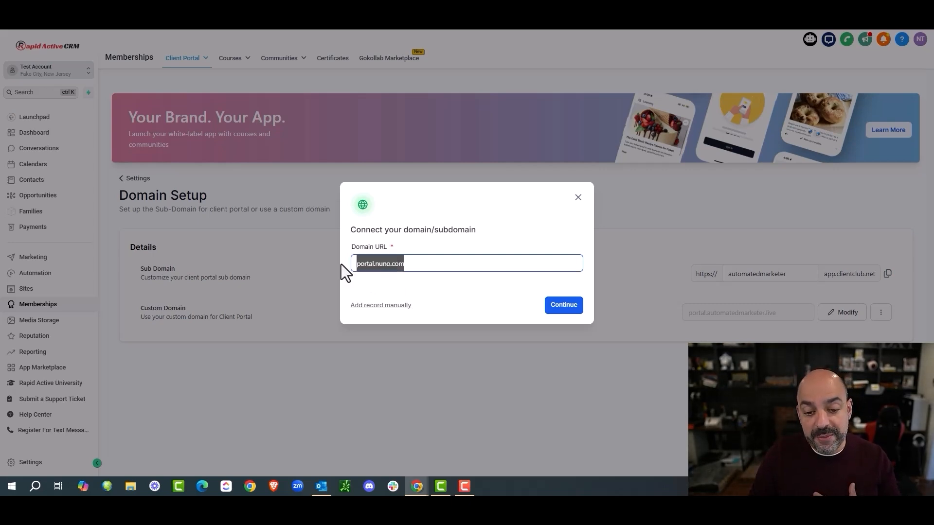
click(559, 310)
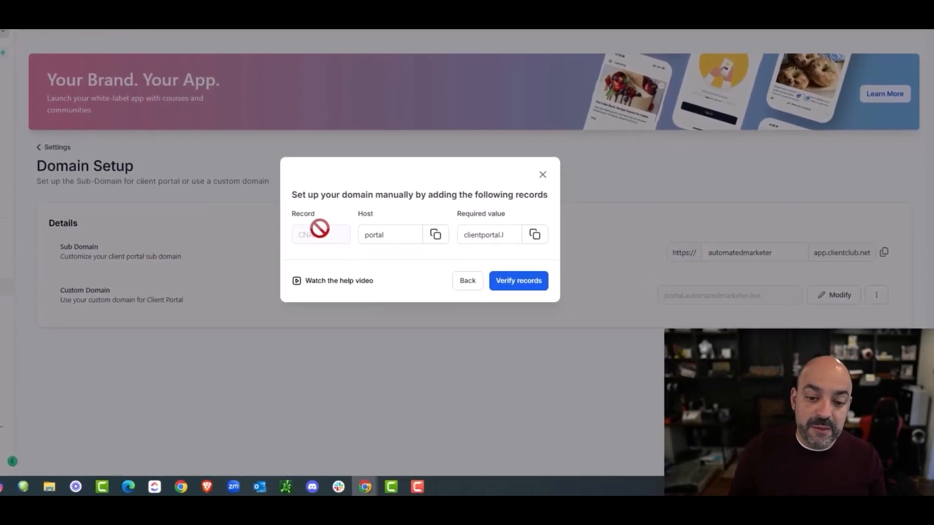
drag(383, 233, 352, 232)
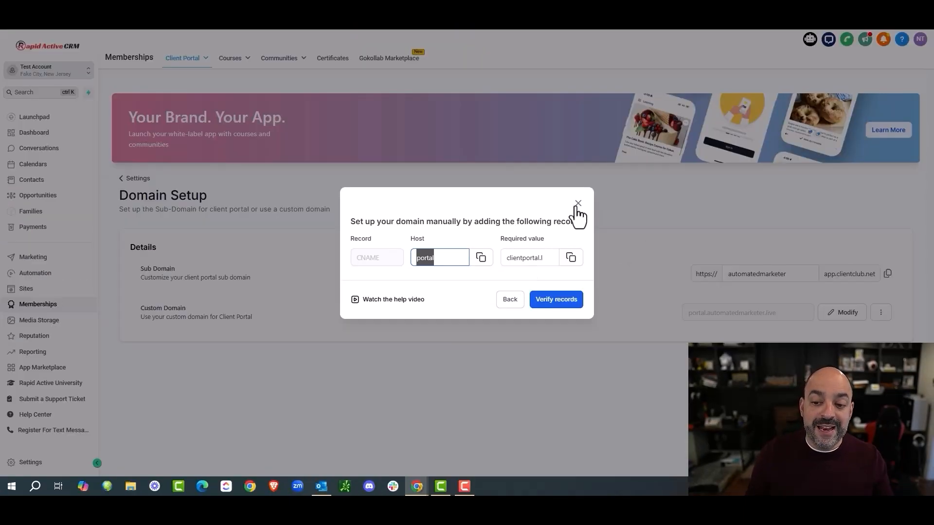
click(578, 203)
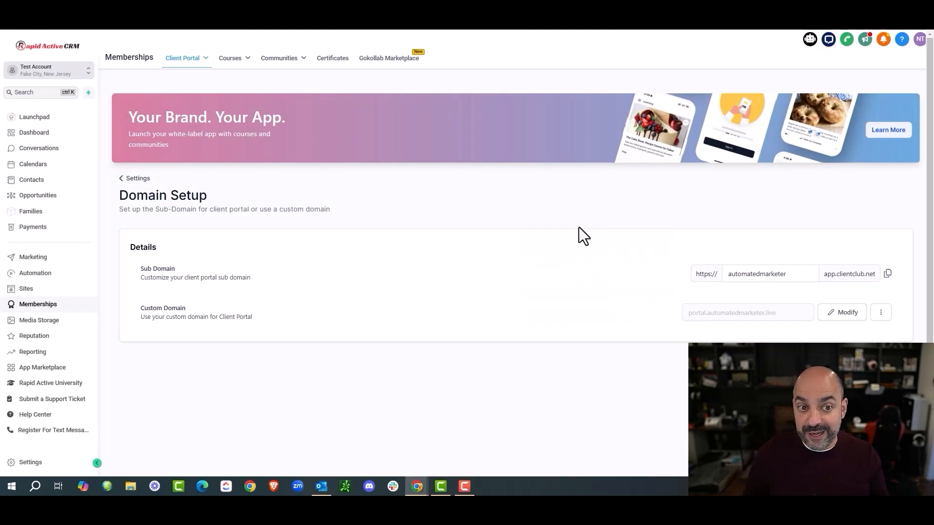
Step: Go to the Community Groups list and begin creating a new group
click(183, 63)
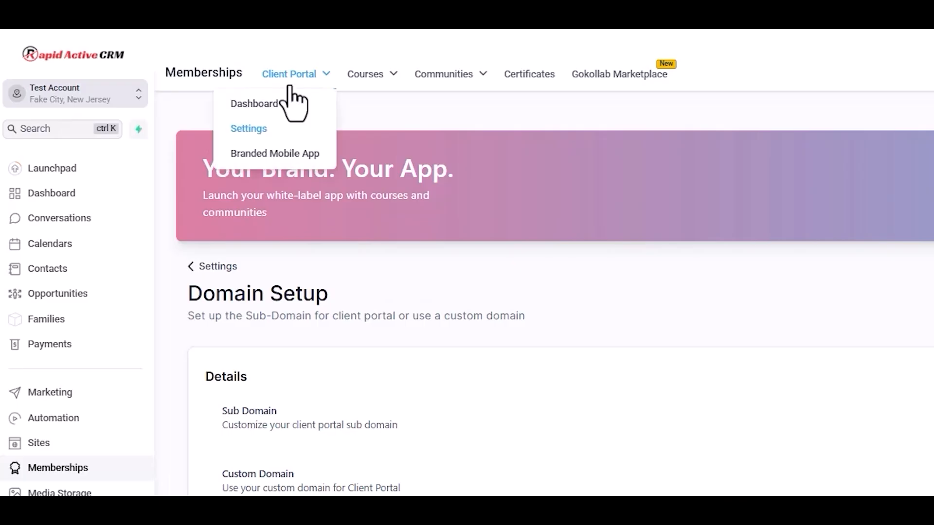
click(445, 75)
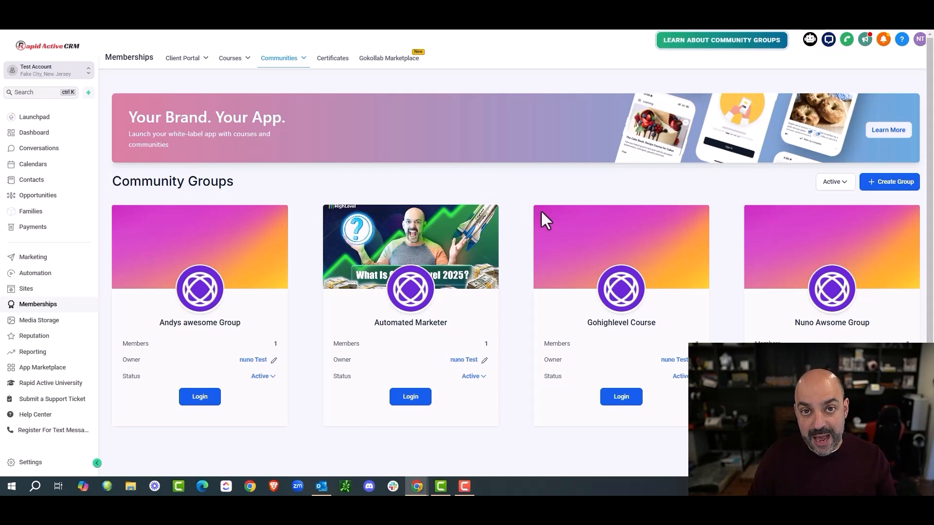
click(900, 185)
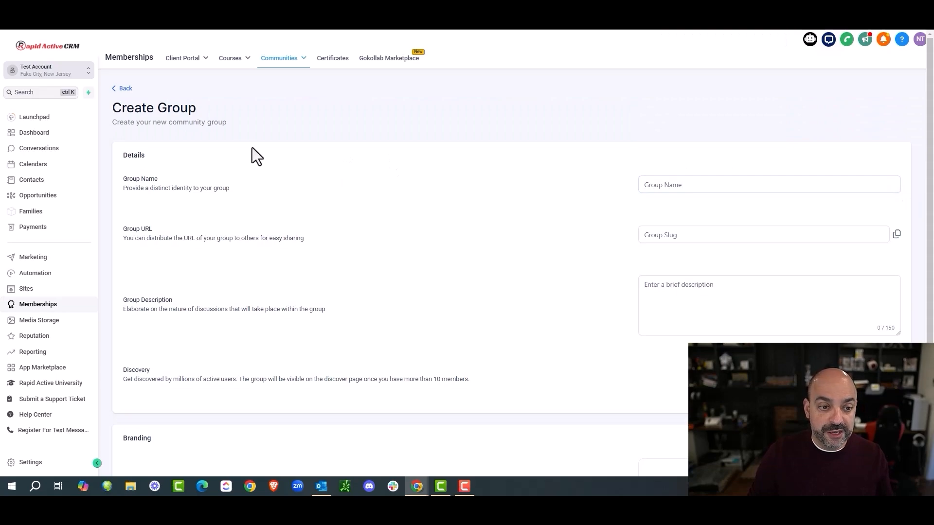
scroll(232, 145, down, 2)
scroll(232, 144, up, 2)
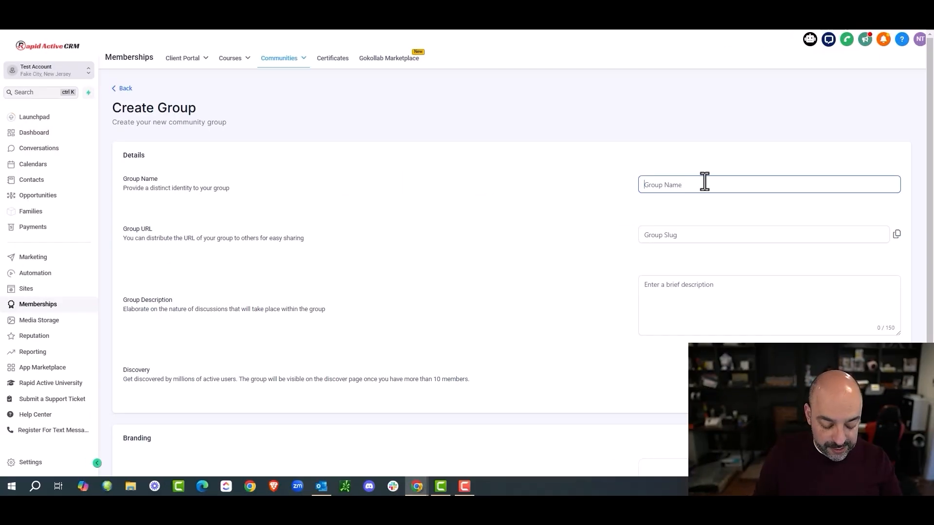
Step: Enter the group name Marketing Tech Pros
text(Autoamted)
key(BackSpace)
key(BackSpace)
key(BackSpace)
key(BackSpace)
key(BackSpace)
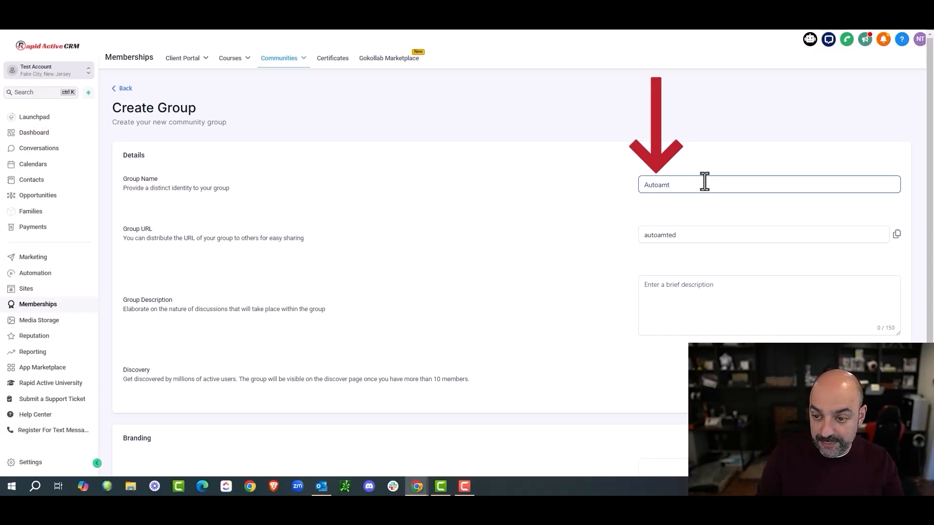
text(mated )
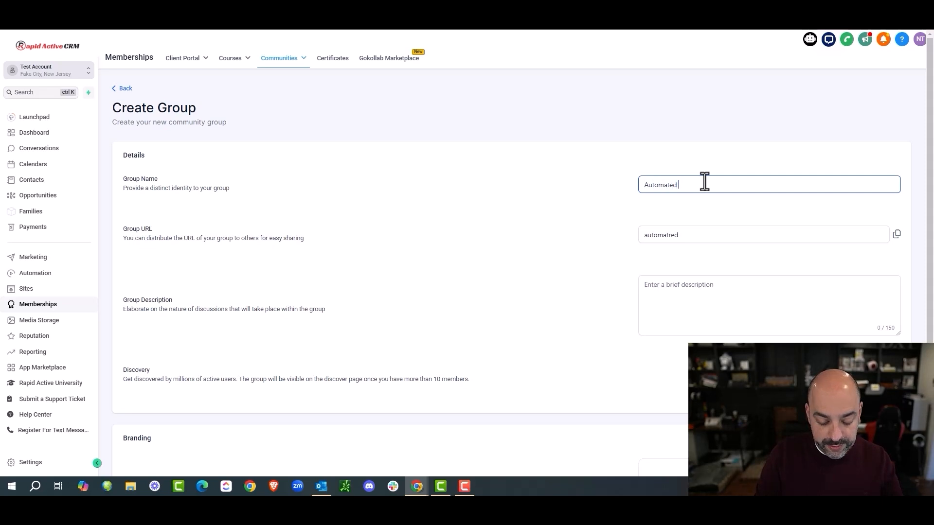
text(Marketer)
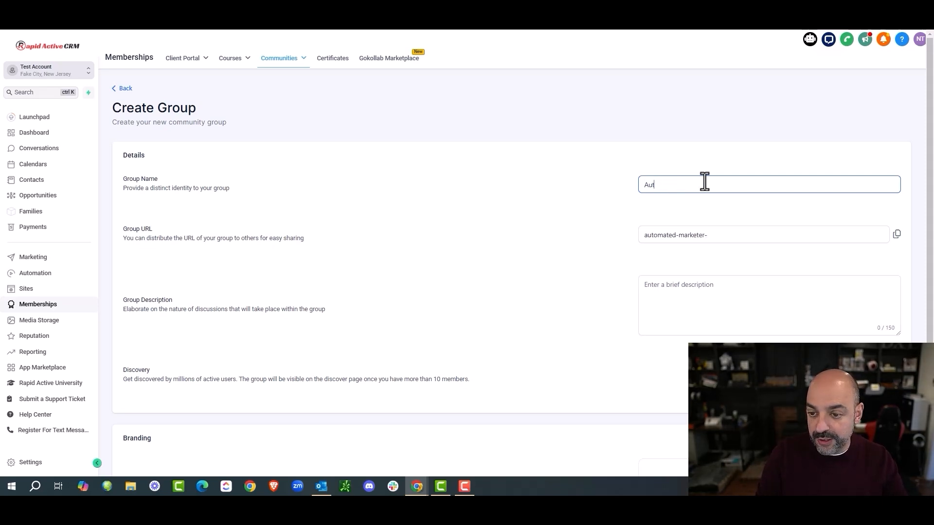
key(BackSpace)
key(BackSpace)
key(BackSpace)
text(Marketing Tech Pros)
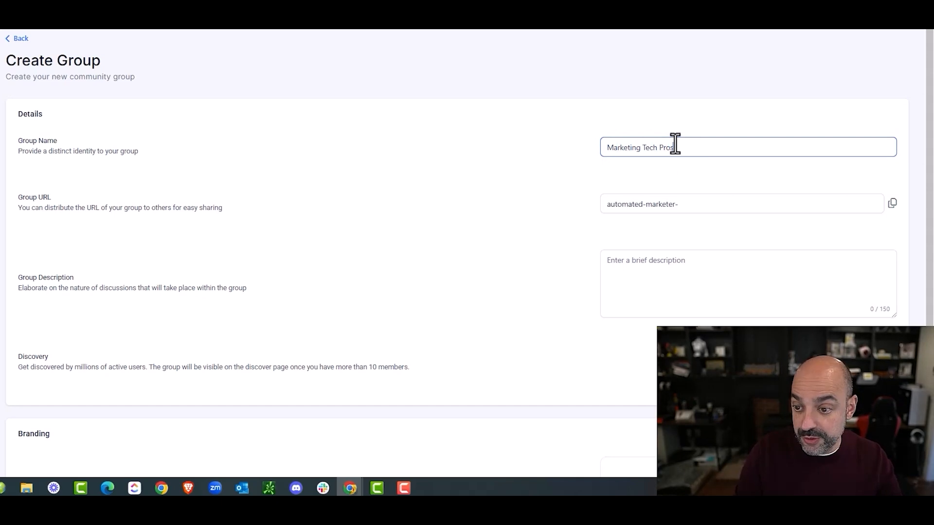
Step: Paste the group name into Group URL and remove both spaces to get MarketingTechPros
drag(719, 136, 539, 141)
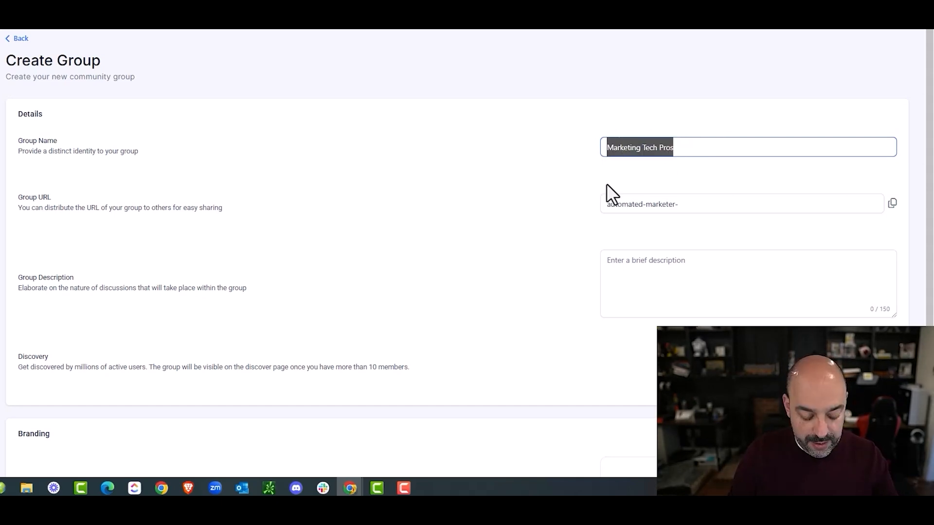
drag(651, 208, 437, 210)
text(Marketing Tech Pros)
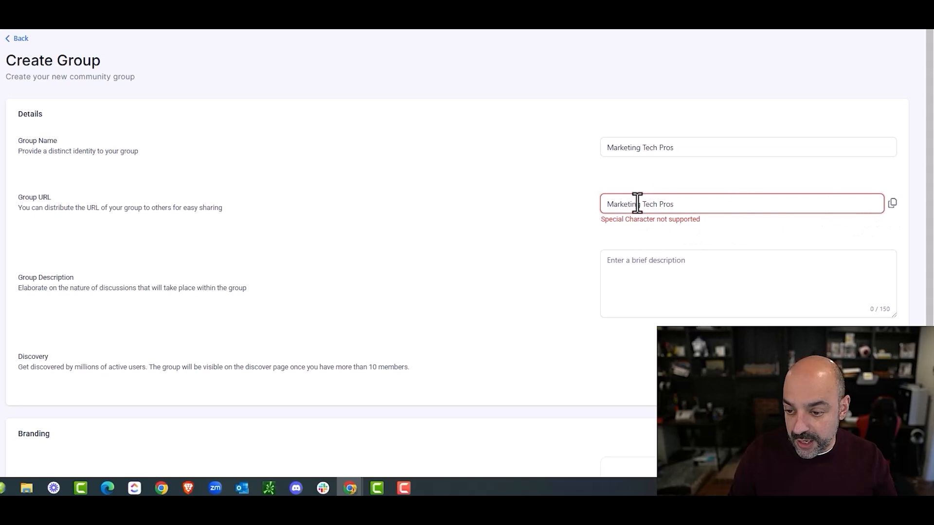
click(644, 204)
key(BackSpace)
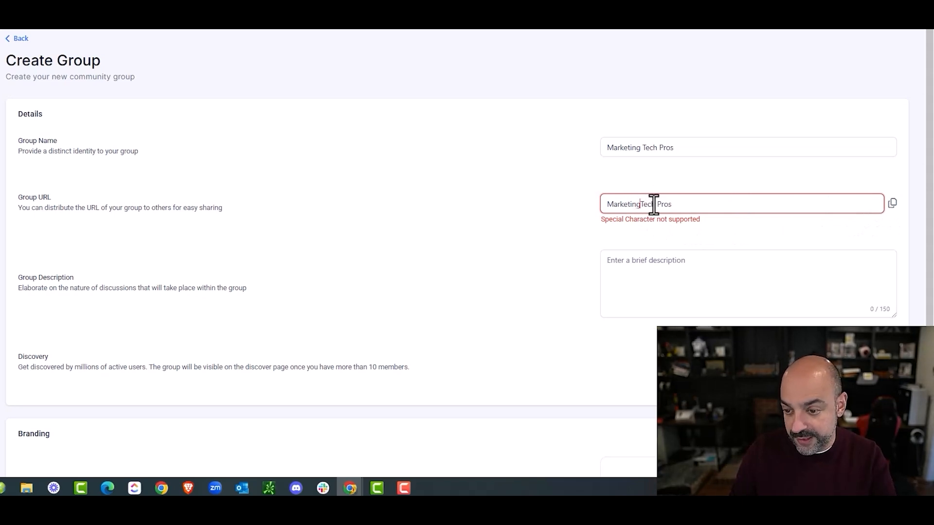
click(655, 204)
key(BackSpace)
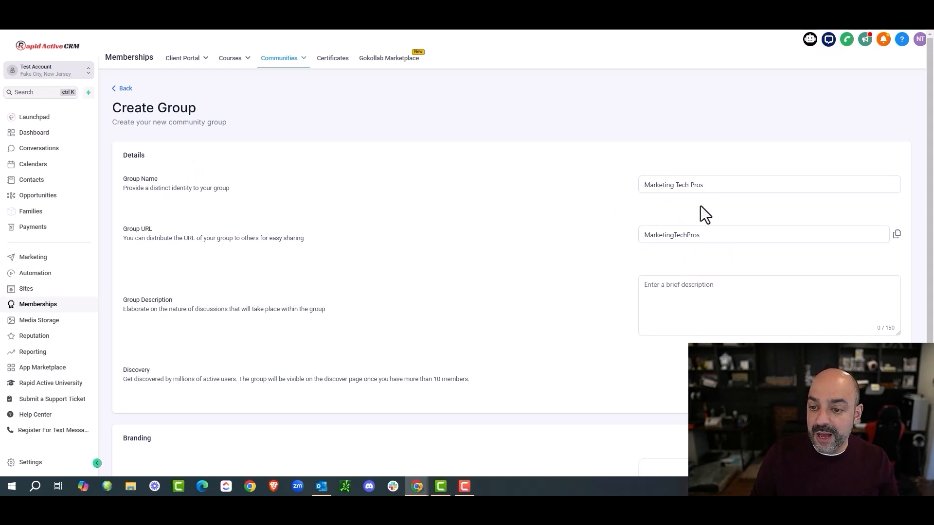
click(688, 295)
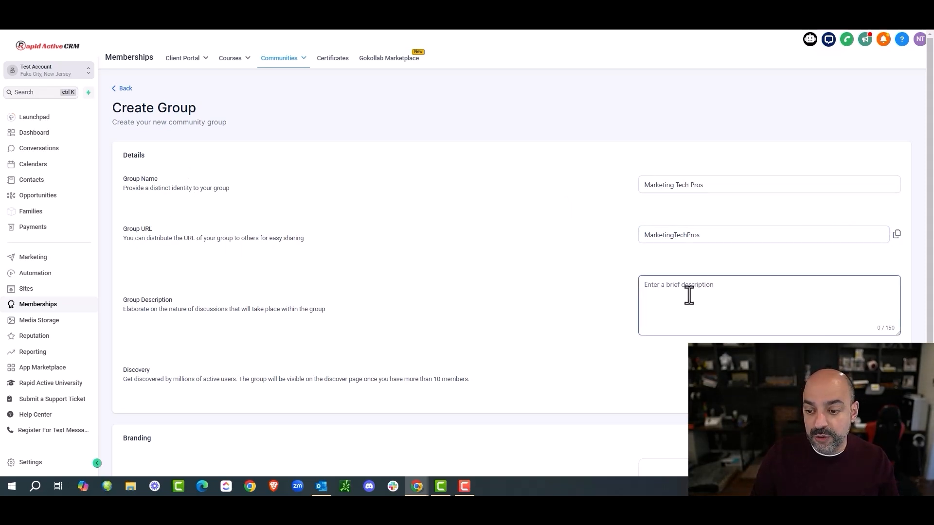
Step: Open chatgpt.com in a new browser tab
key(ctrl+t)
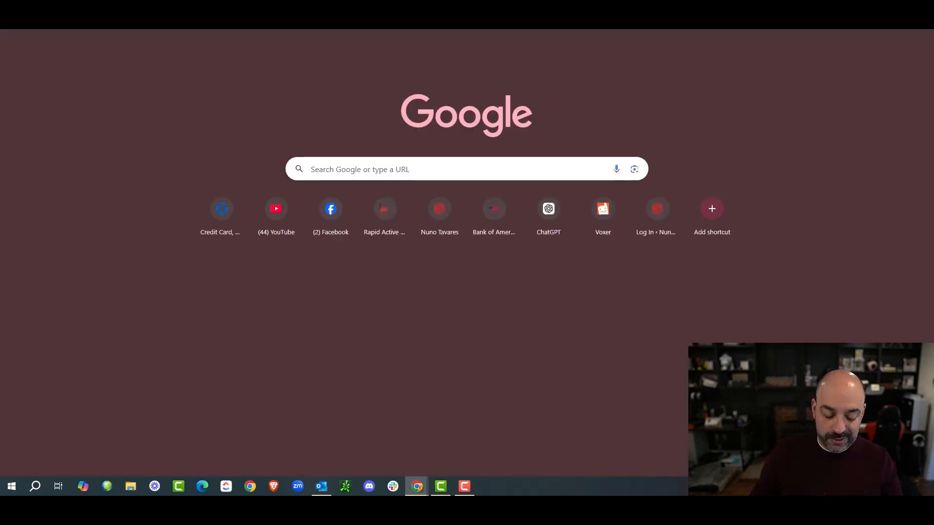
text(chat)
key(Return)
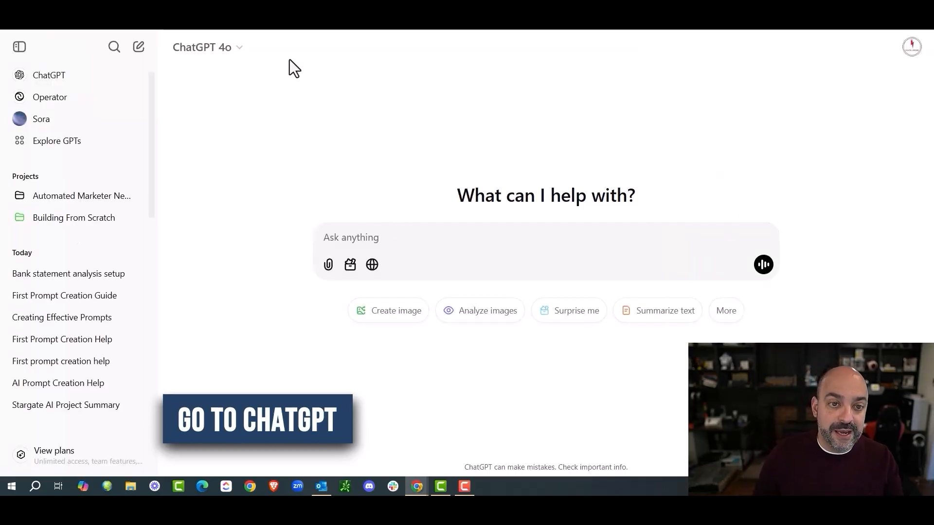
key(ctrl+t)
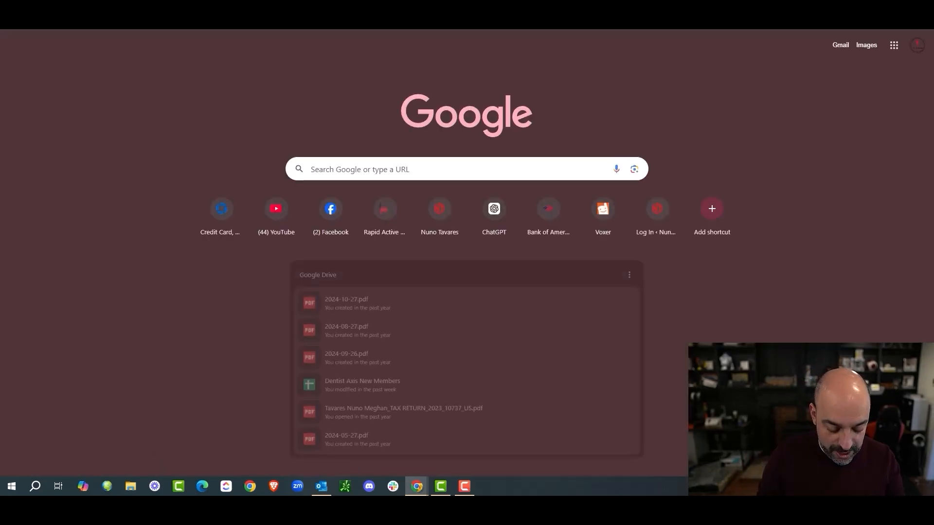
text(chat)
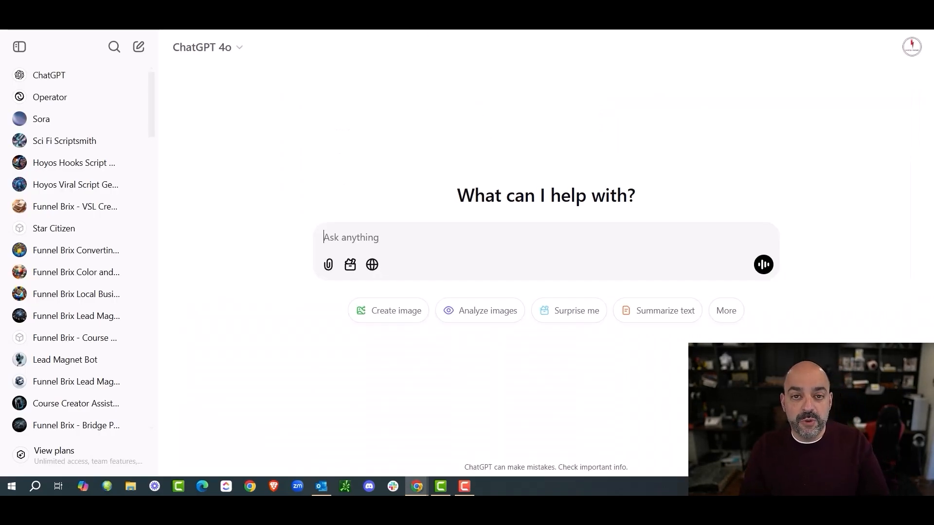
Step: Ask ChatGPT for a short course community description, then a 150-character version
click(389, 237)
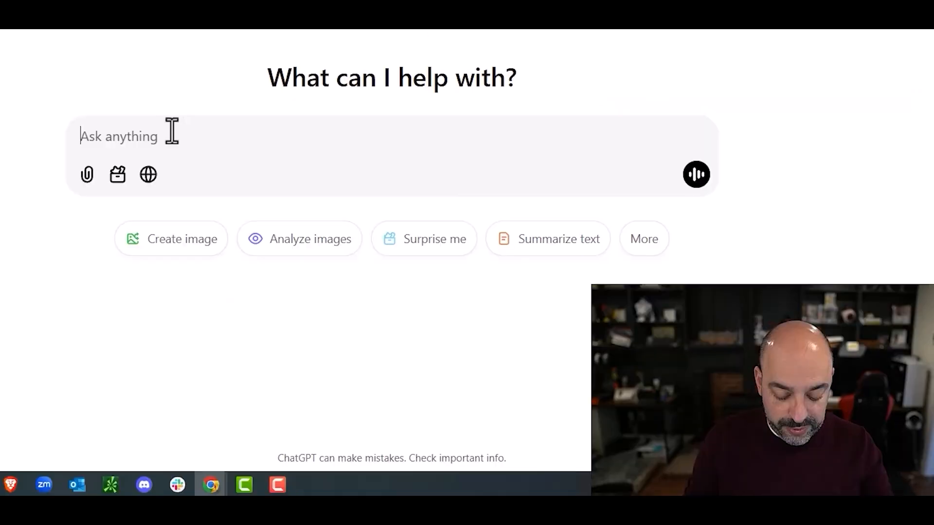
text(Please c)
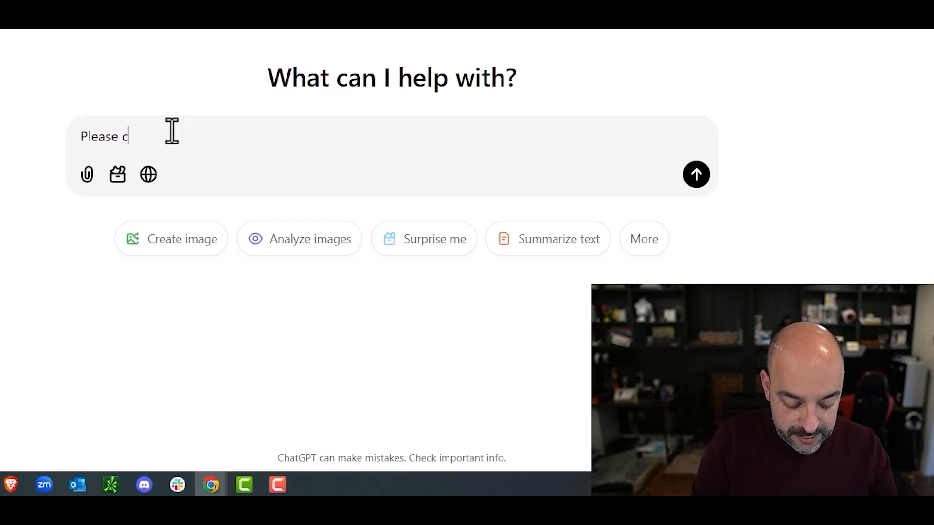
text(reate a short decipt)
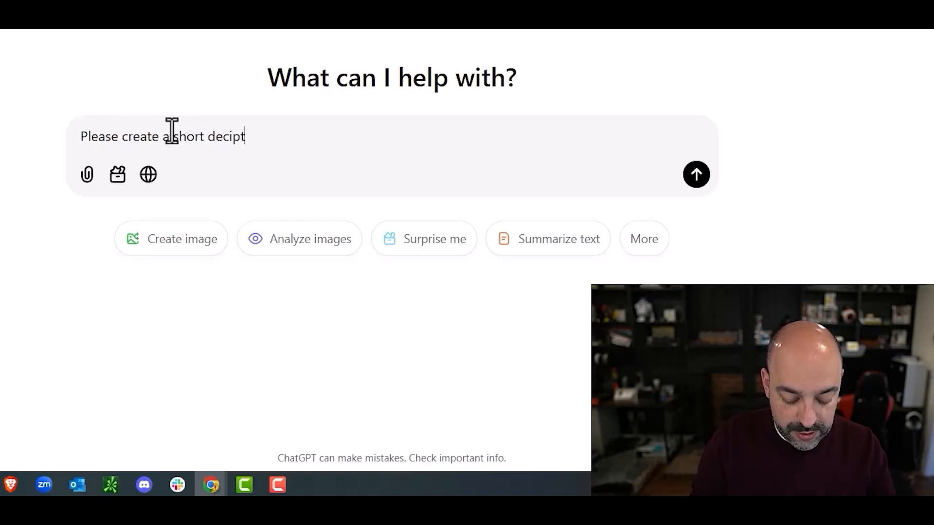
text(ion for a gro)
key(BackSpace)
key(BackSpace)
key(BackSpace)
text(c)
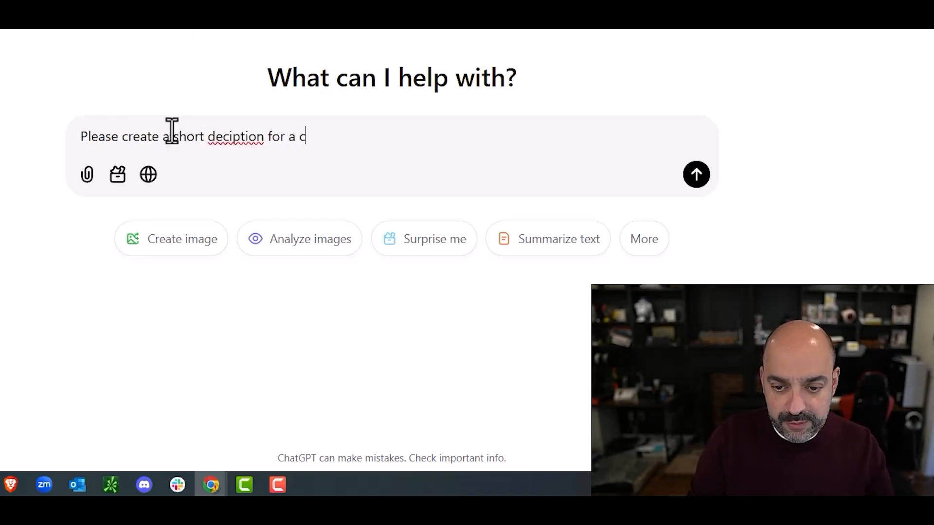
text(ommunity regarding peopel )
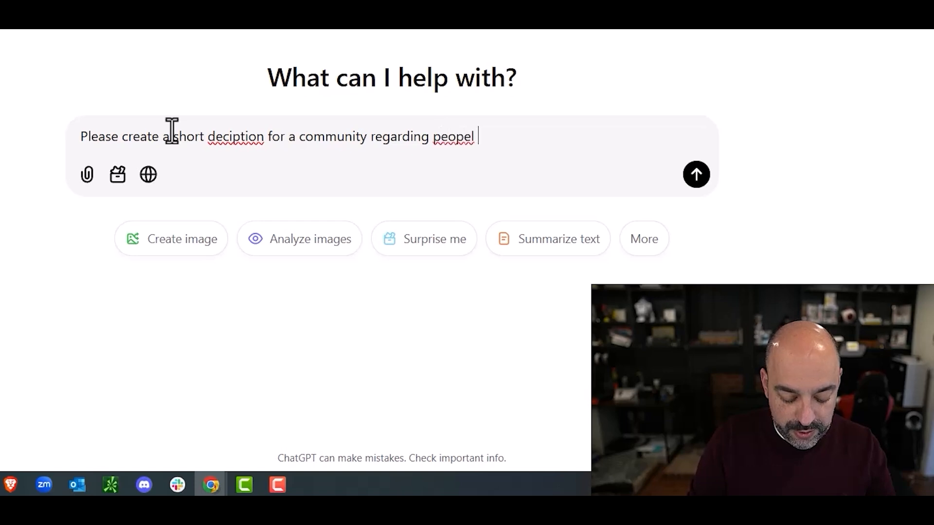
text(that enter this c)
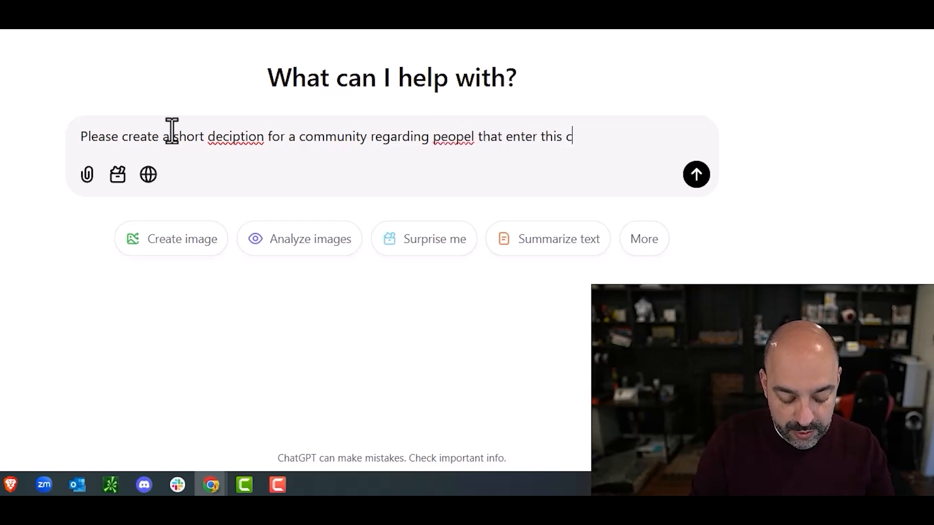
text(rouse:)
text(https://marketingtechprofessionals.com/domaincert)
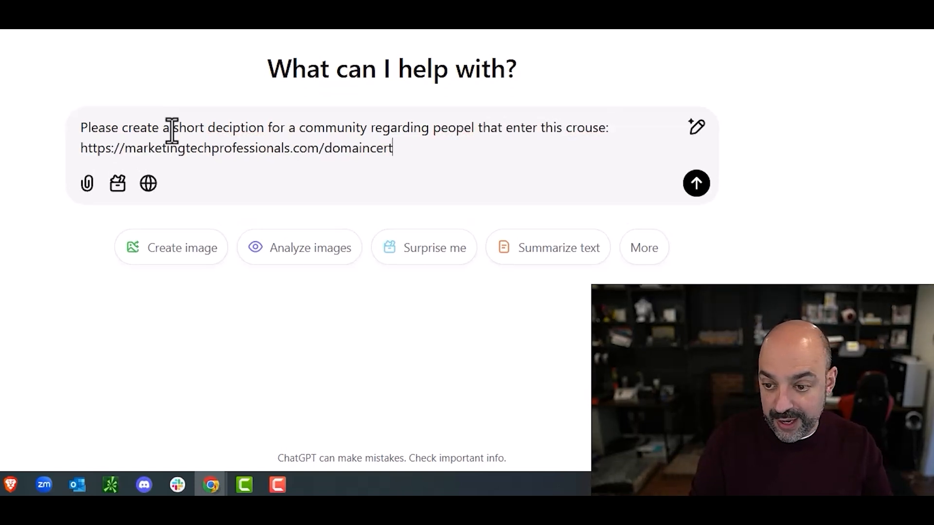
key(Return)
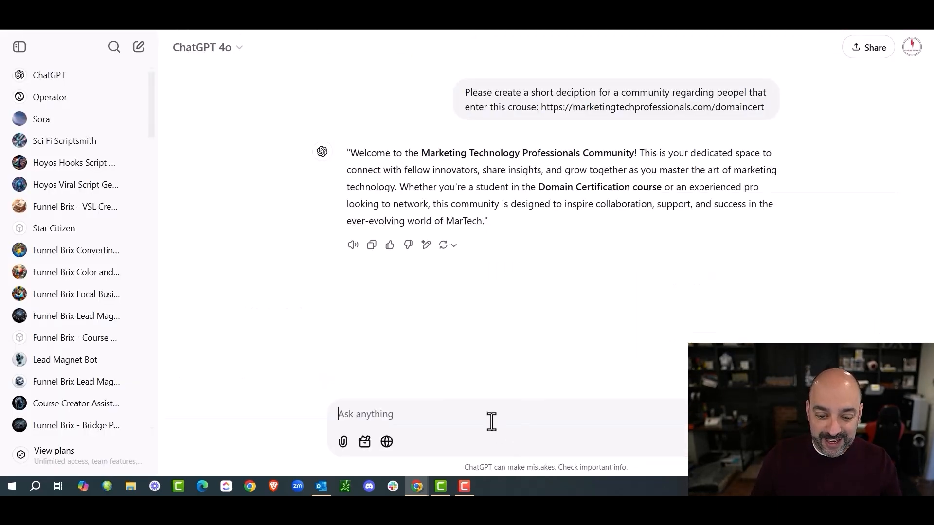
text(on)
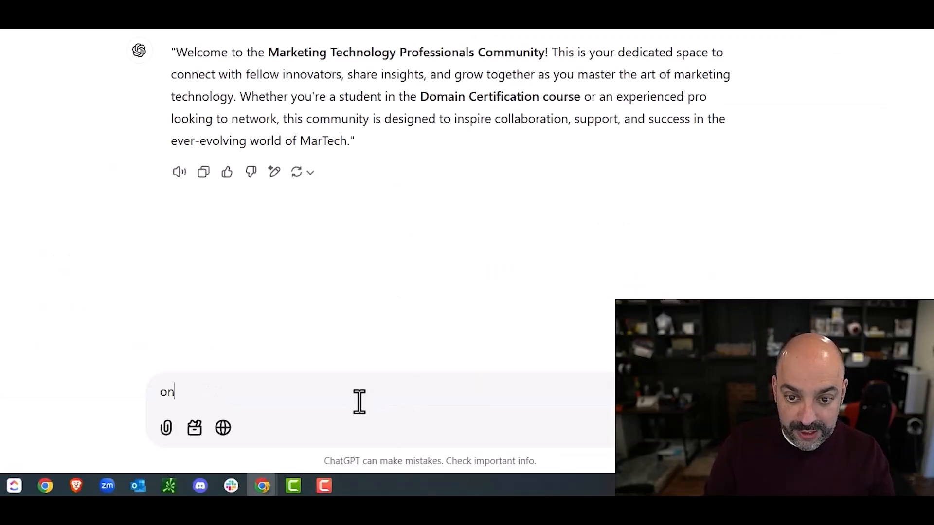
text(ly 150 char)
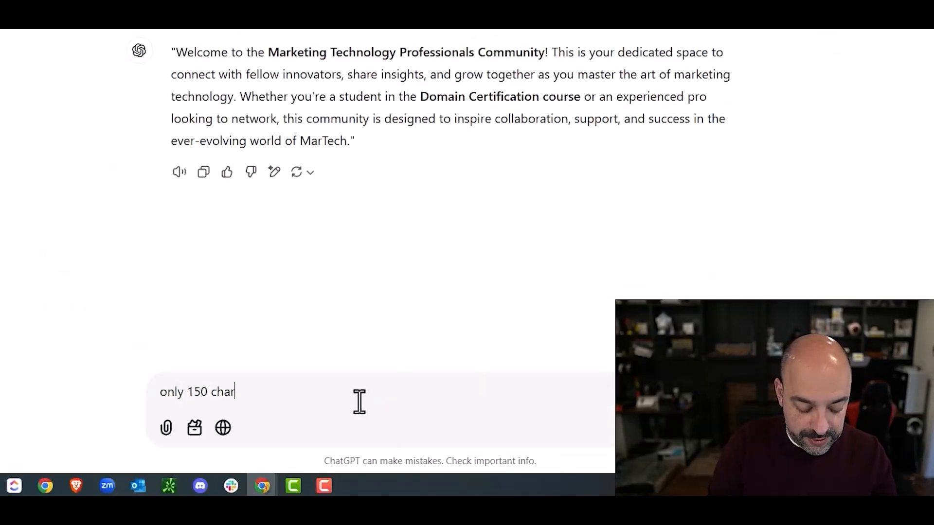
text(ctyers)
key(Return)
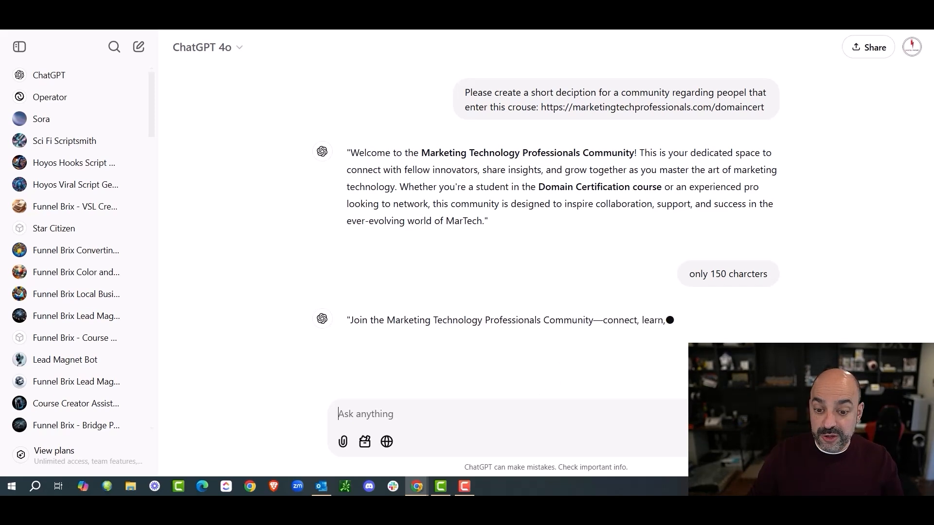
Step: Copy the shortened description and upload Favicon (2) as the group's favicon
drag(605, 326, 344, 307)
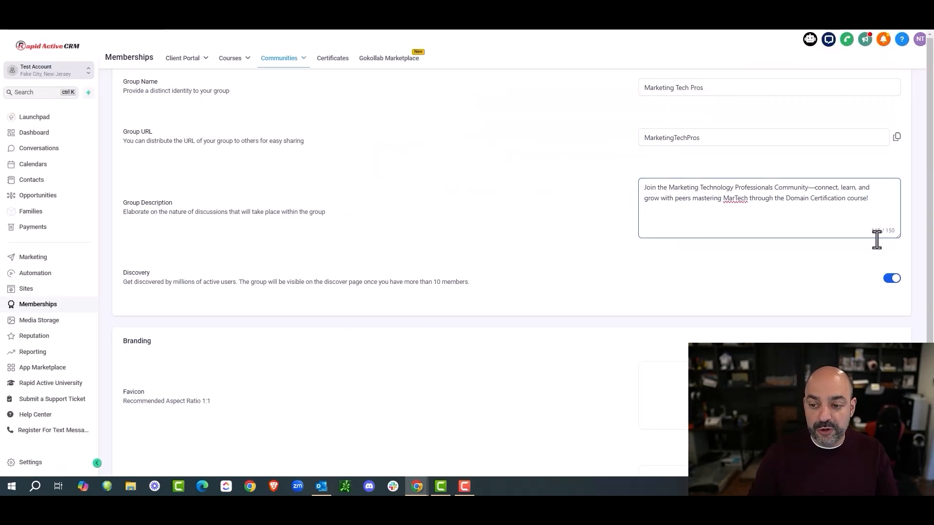
scroll(715, 168, down, 1)
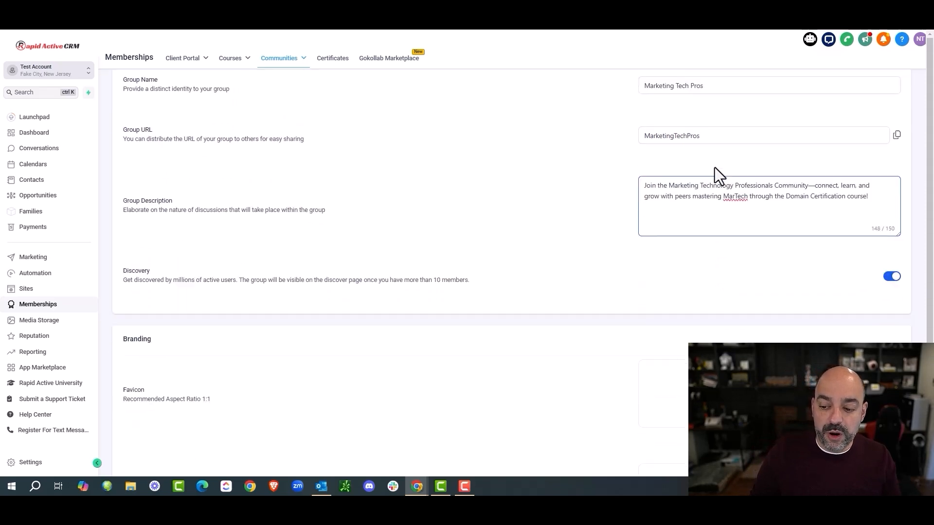
scroll(714, 168, down, 3)
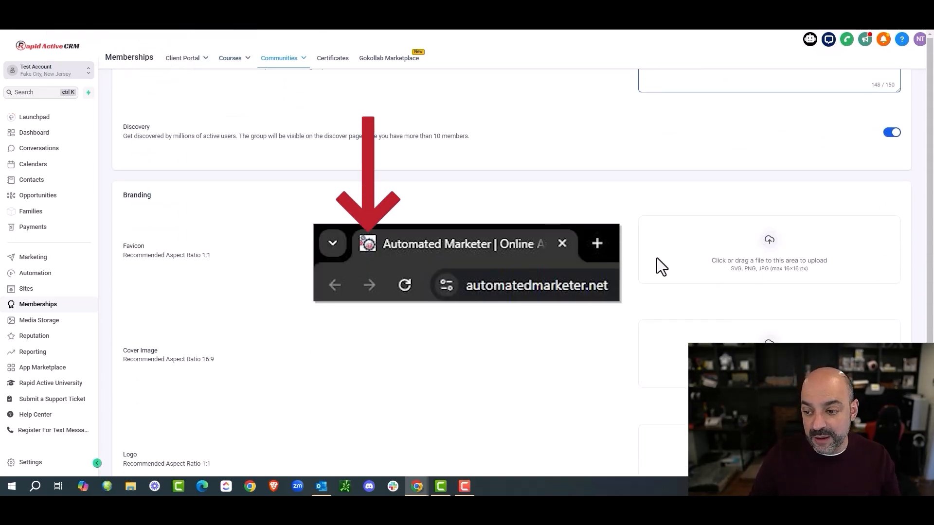
click(774, 249)
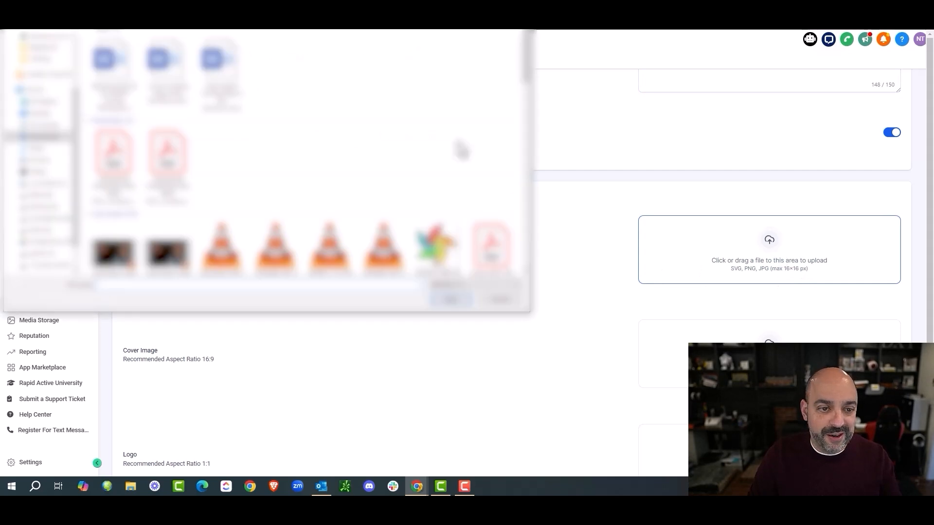
scroll(274, 99, down, 5)
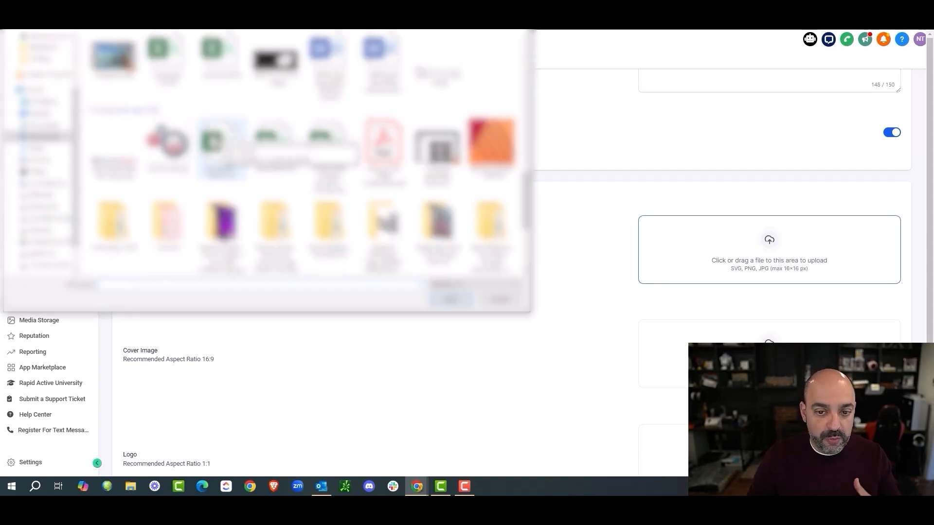
double_click(185, 143)
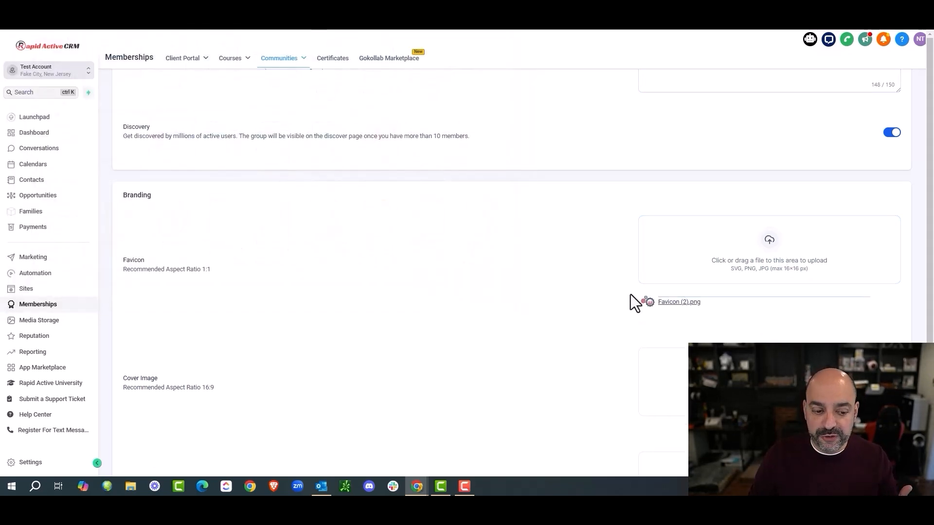
Step: Upload What is Gohighlevel.jpg as the group's cover image
scroll(629, 296, down, 3)
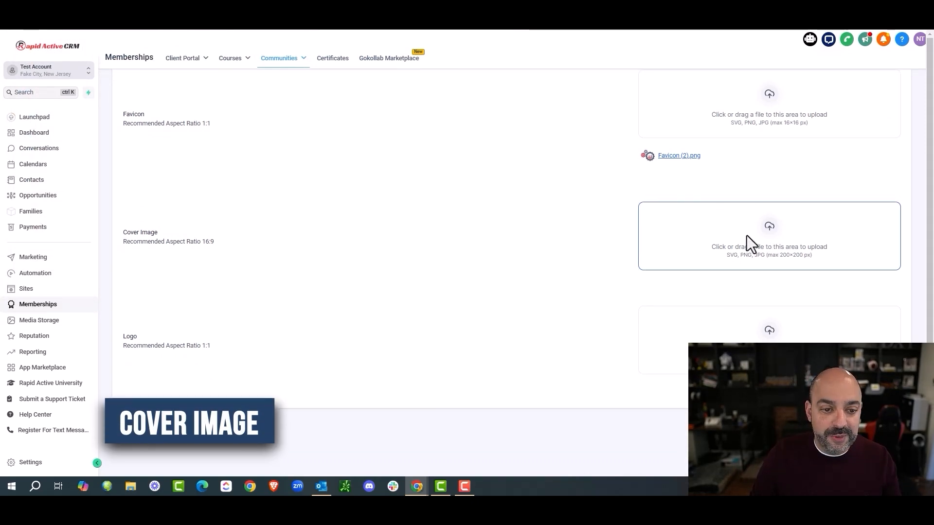
click(747, 243)
scroll(246, 156, down, 5)
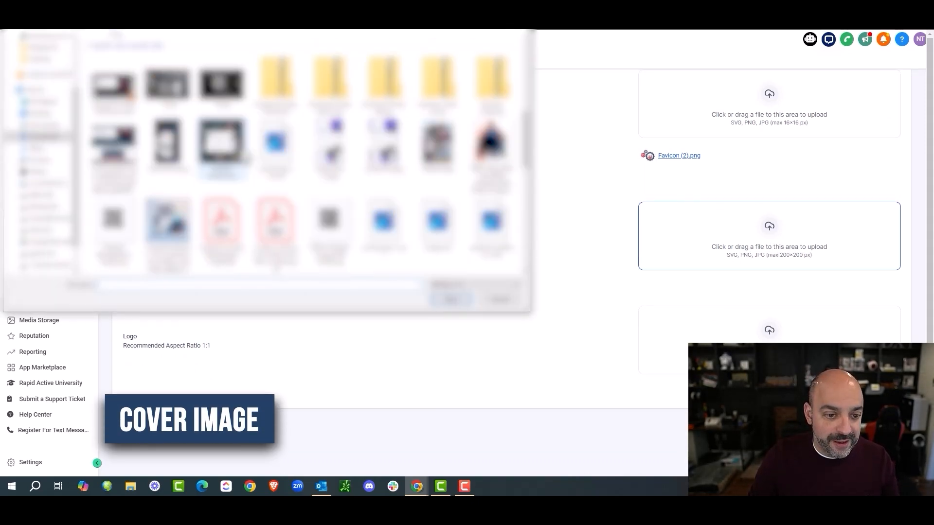
scroll(370, 161, down, 5)
double_click(325, 228)
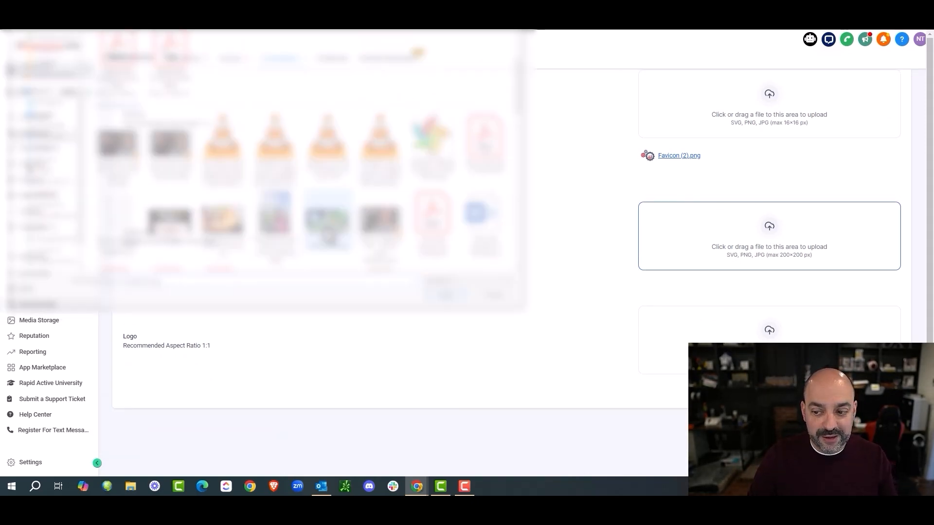
scroll(496, 258, down, 2)
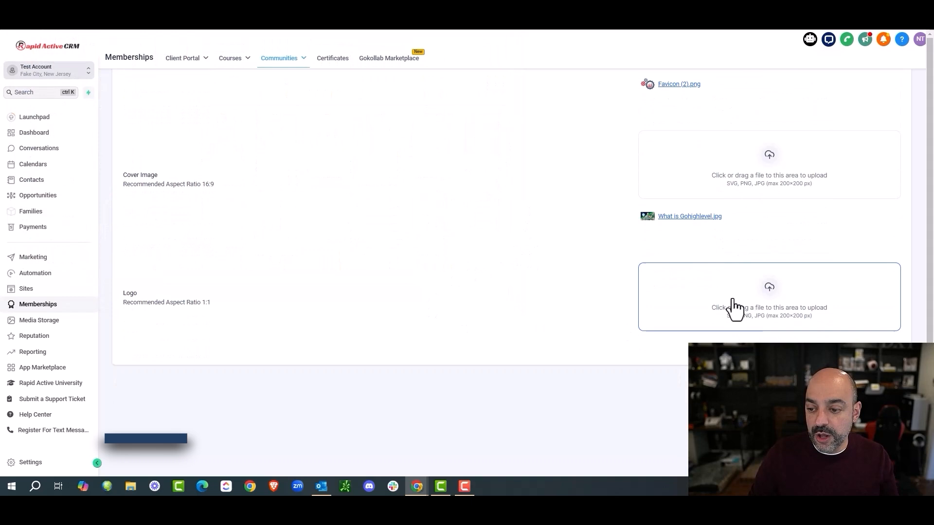
Step: Upload Favicon (2).png as the group's logo
click(765, 304)
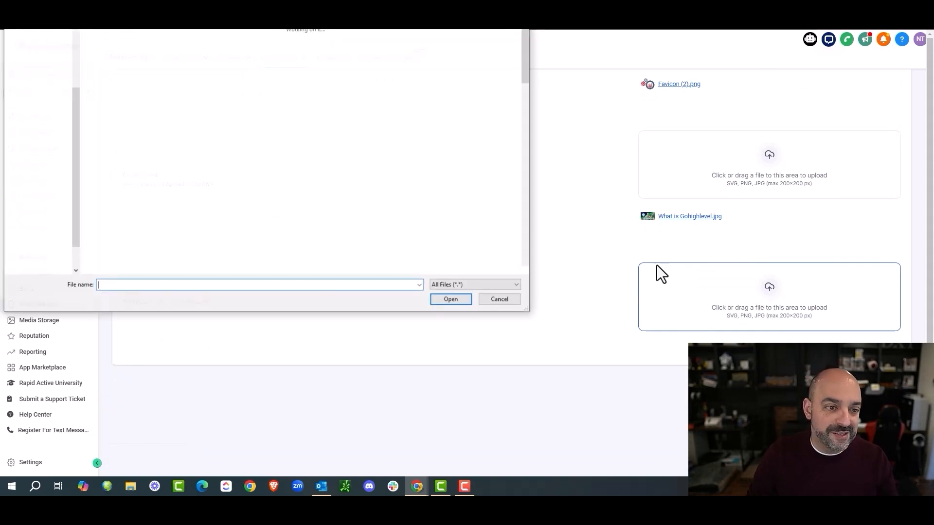
scroll(310, 198, down, 10)
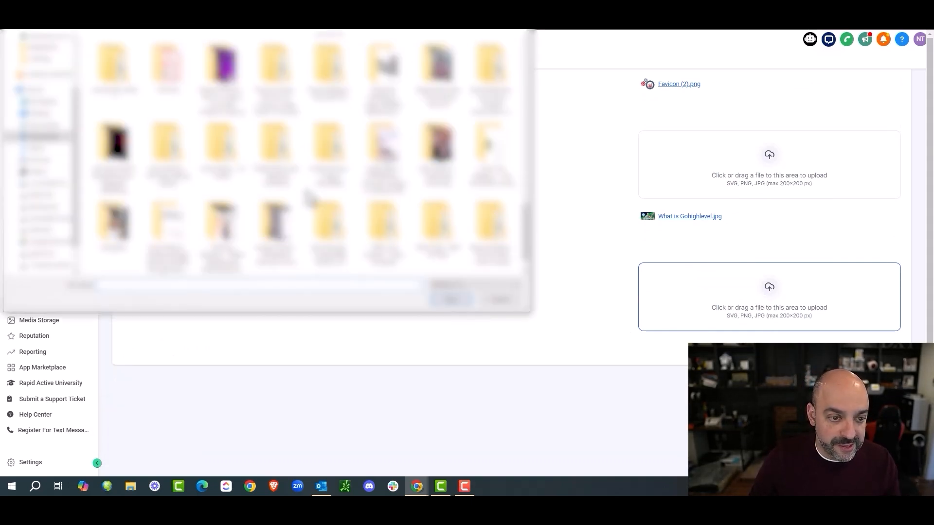
double_click(310, 195)
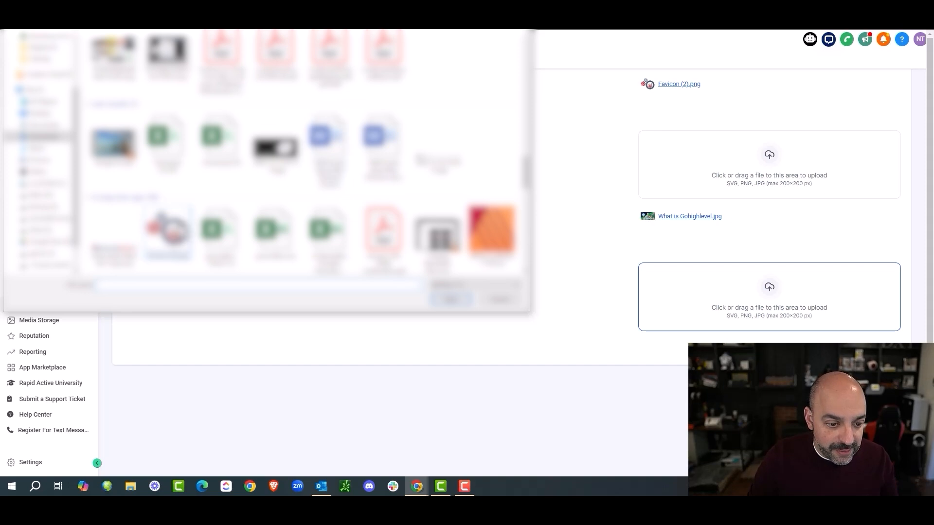
double_click(167, 225)
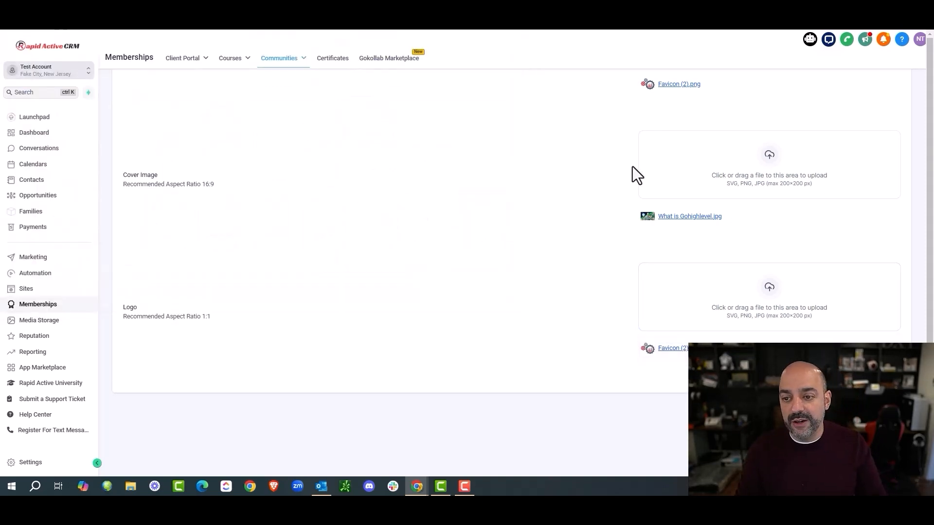
scroll(681, 231, up, 3)
scroll(683, 227, down, 2)
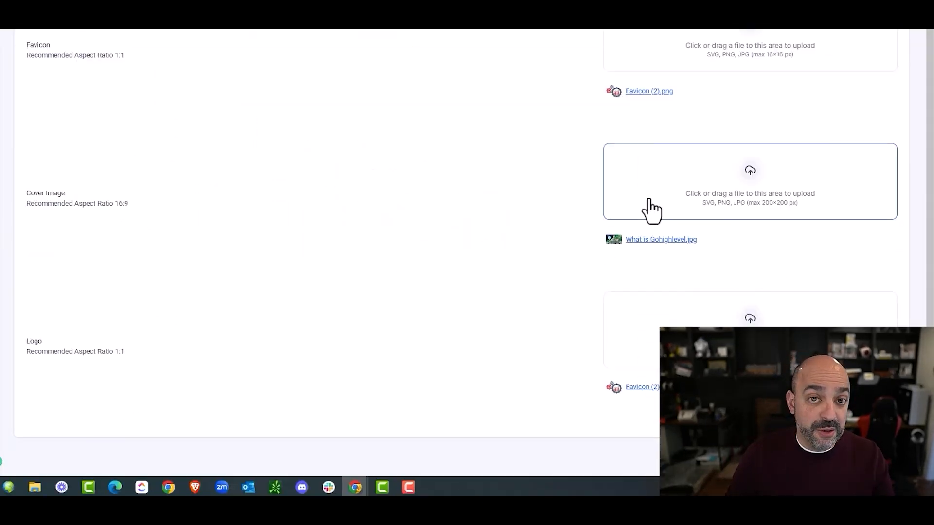
Step: Review the group name, URL and description fields and scroll through the Branding settings
scroll(652, 210, up, 9)
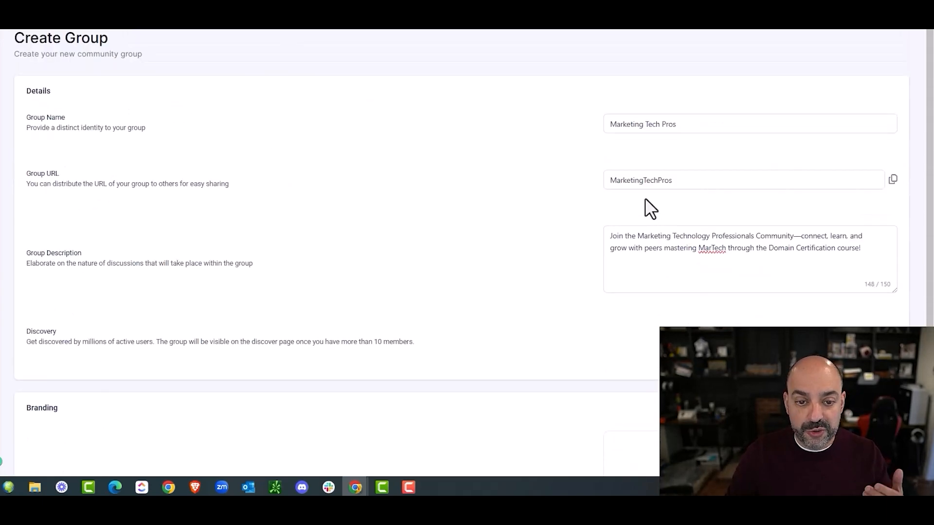
mouse_move(289, 66)
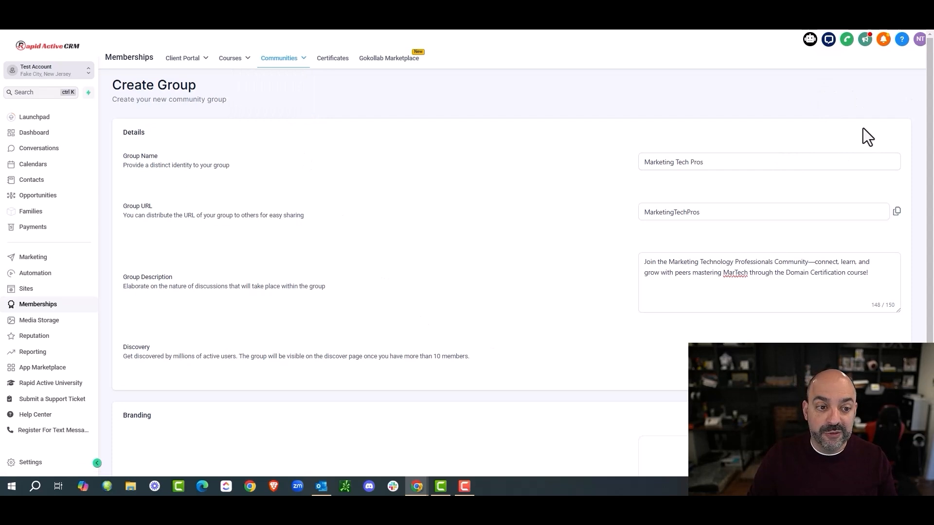
click(685, 165)
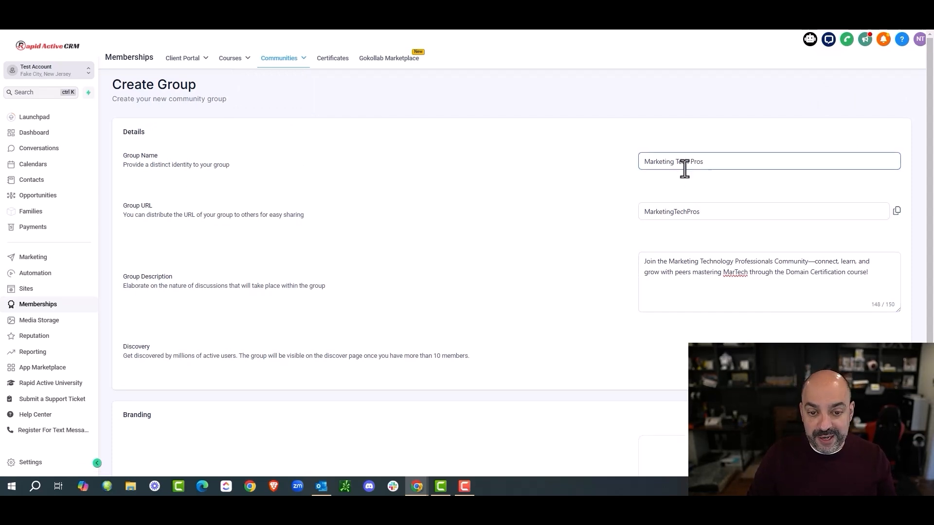
scroll(684, 169, down, 2)
click(652, 172)
scroll(792, 186, down, 3)
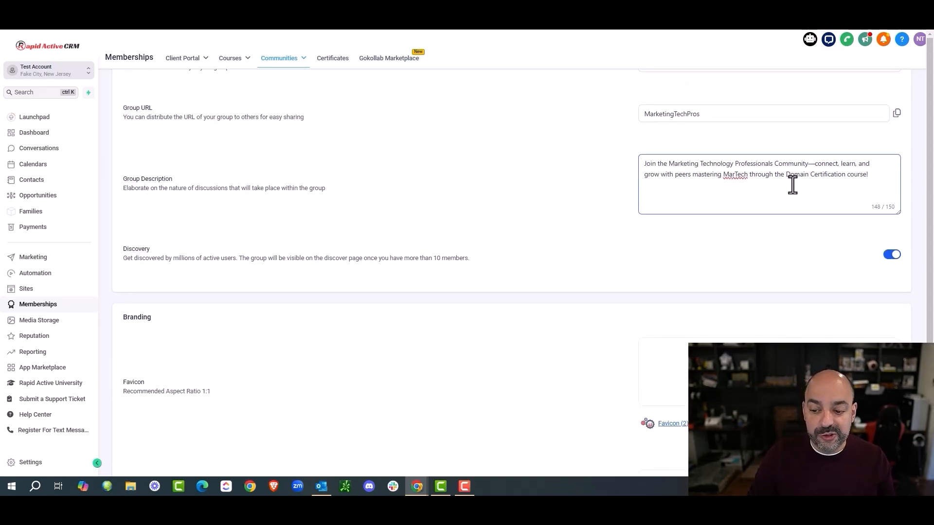
drag(821, 247, 707, 239)
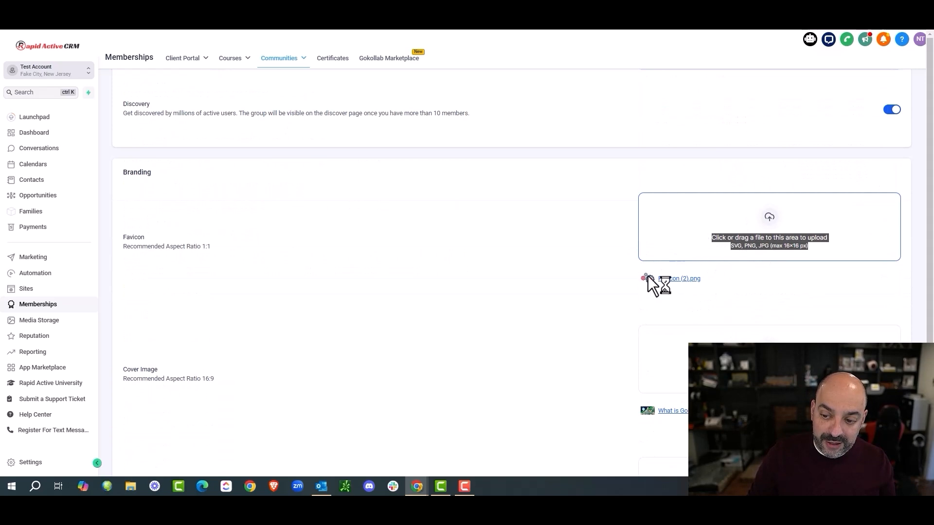
key(Escape)
scroll(711, 292, down, 2)
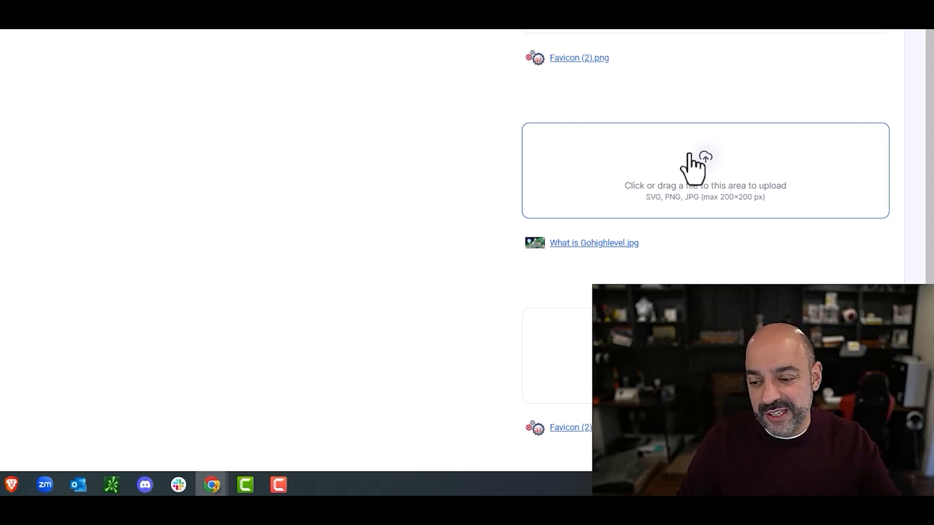
scroll(693, 168, down, 3)
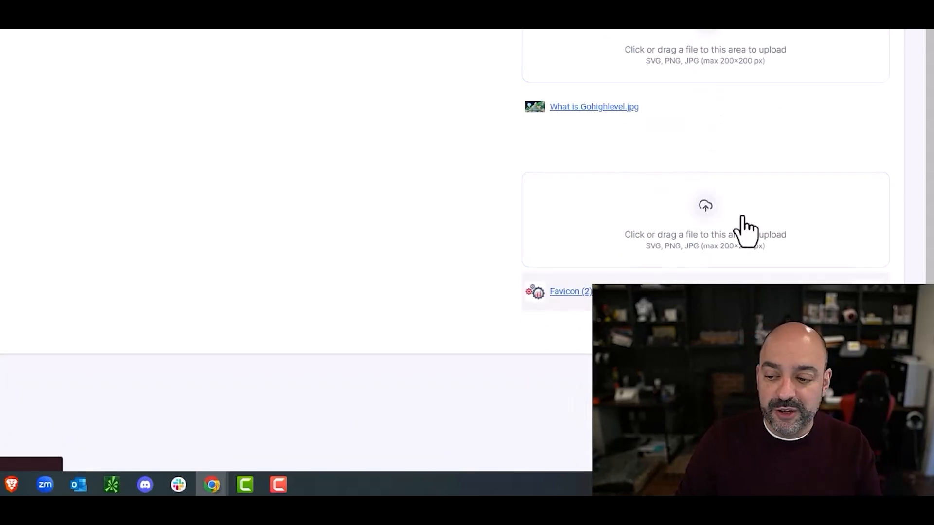
scroll(702, 246, down, 1)
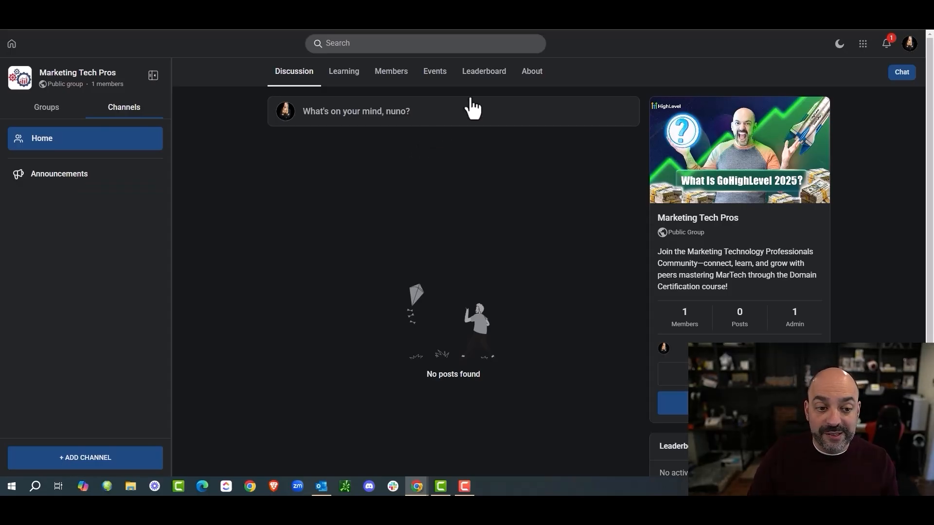
click(51, 109)
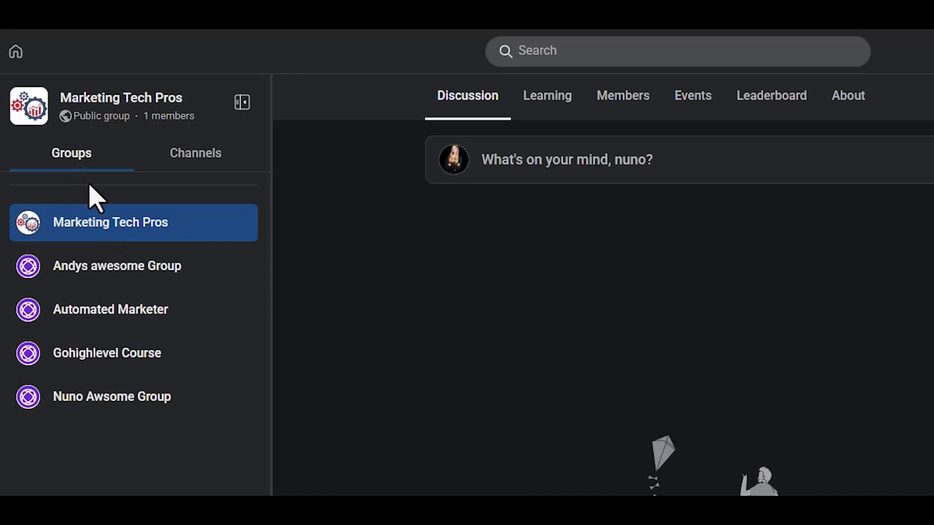
click(180, 161)
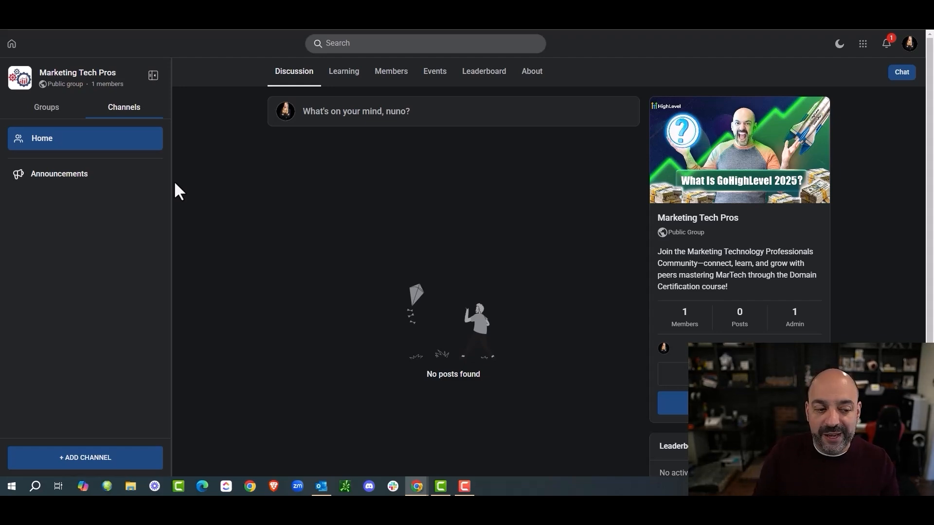
Step: Create a New Videos channel described 'New Lesson Videos' with a cloud icon
click(92, 460)
text(New)
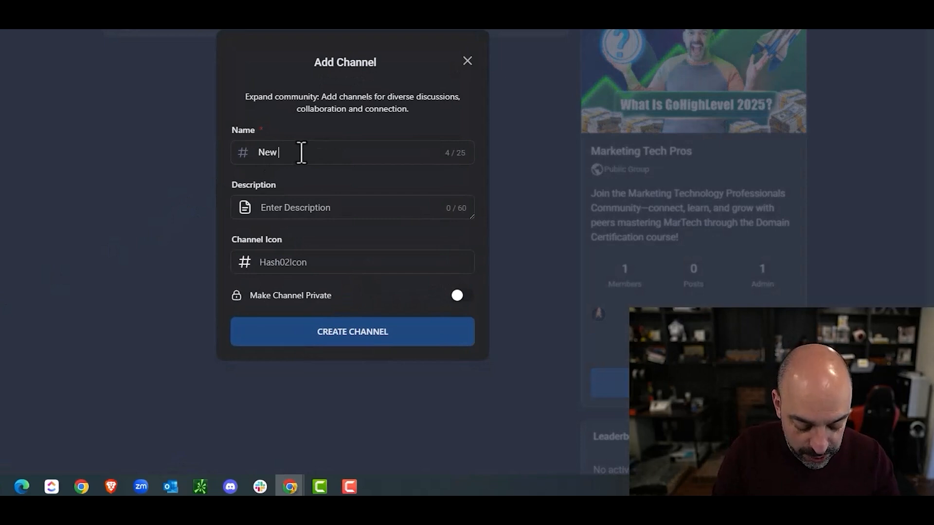
text( Videos)
text(N)
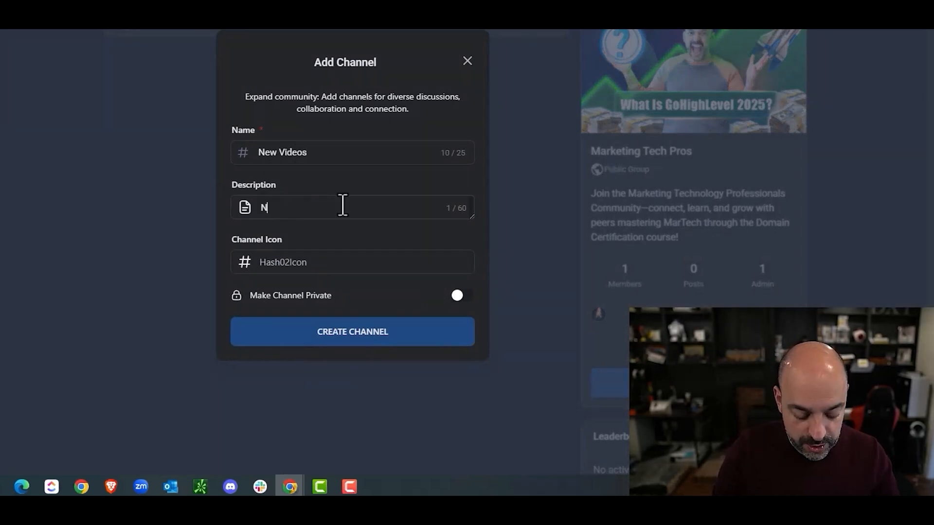
text(ew  Lesson )
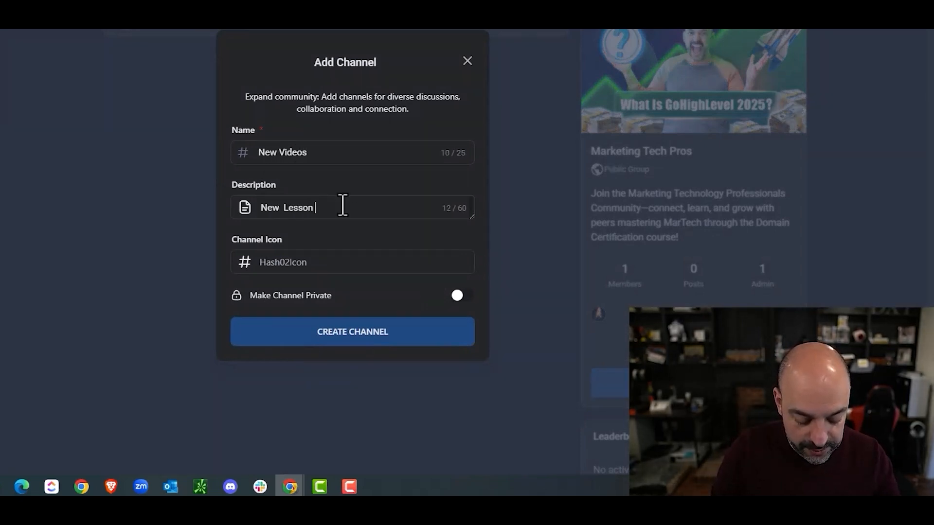
text(Videos)
click(321, 260)
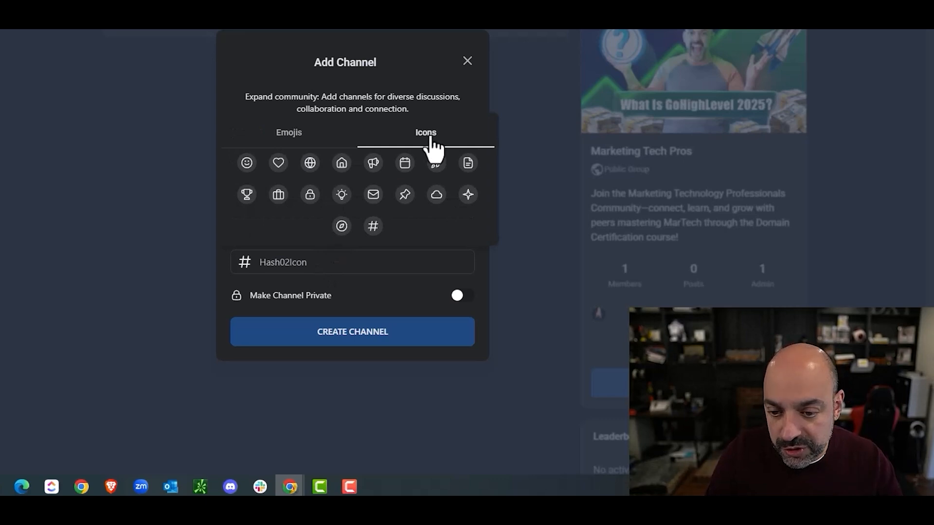
click(436, 195)
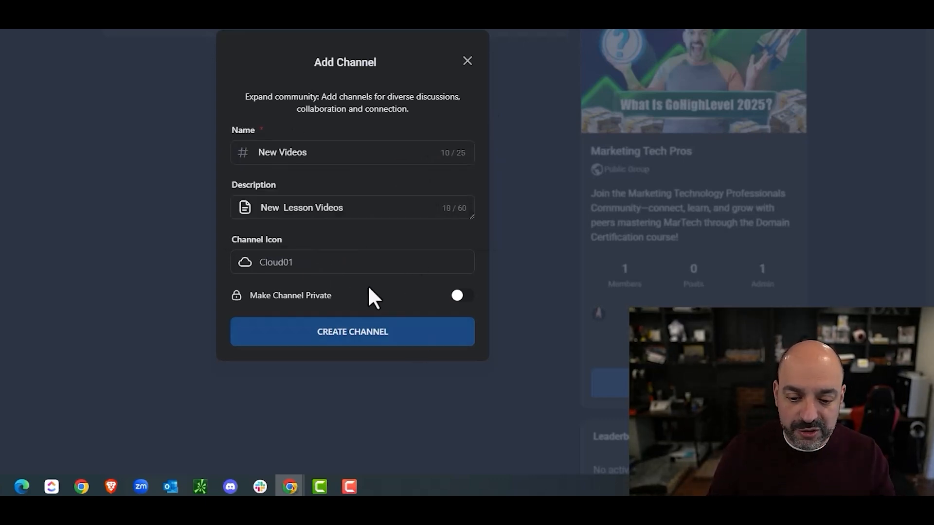
click(374, 334)
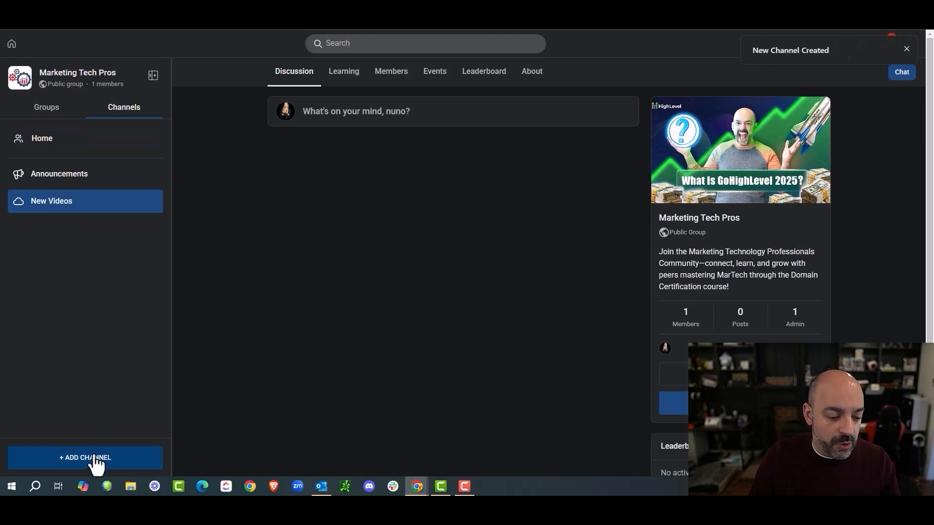
Step: Create a private VIP Members channel described 'Special Channel' with a trophy icon
click(96, 461)
text(VBI)
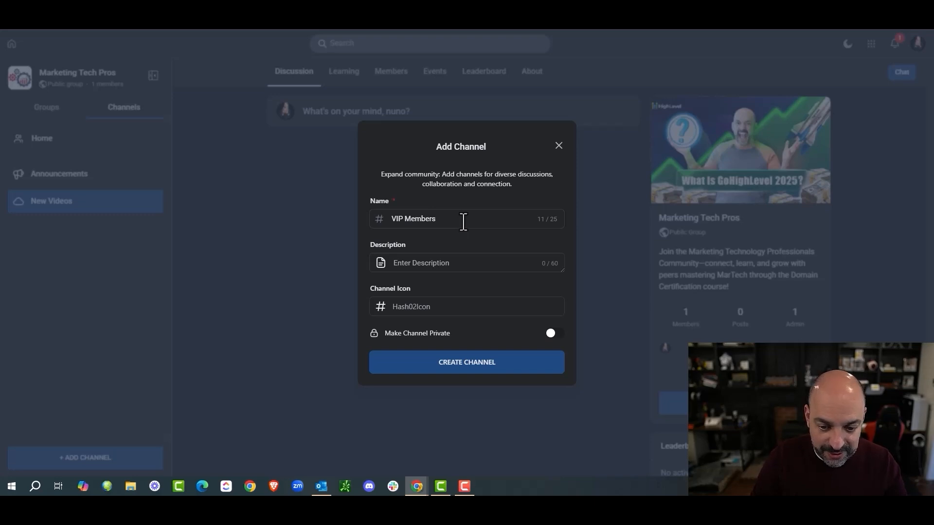
click(442, 267)
text(Special C)
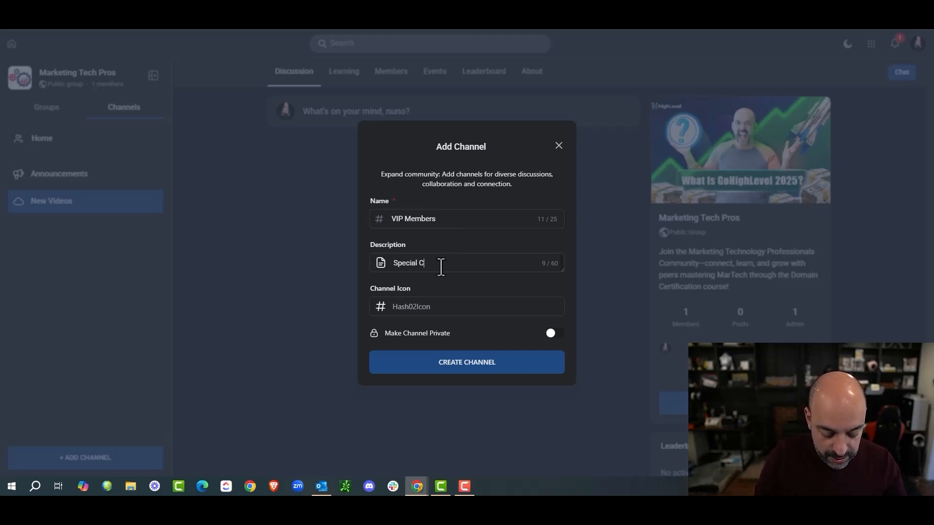
text(hannel For VIPs)
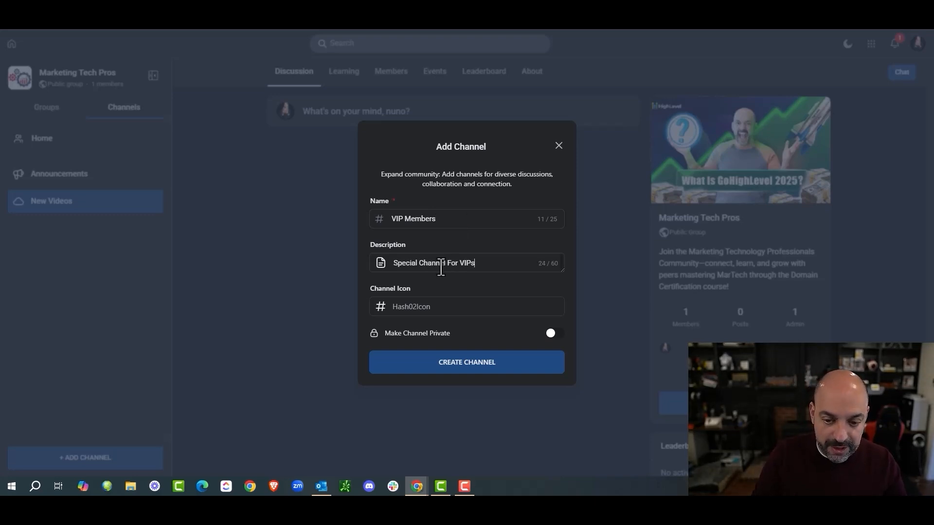
click(440, 310)
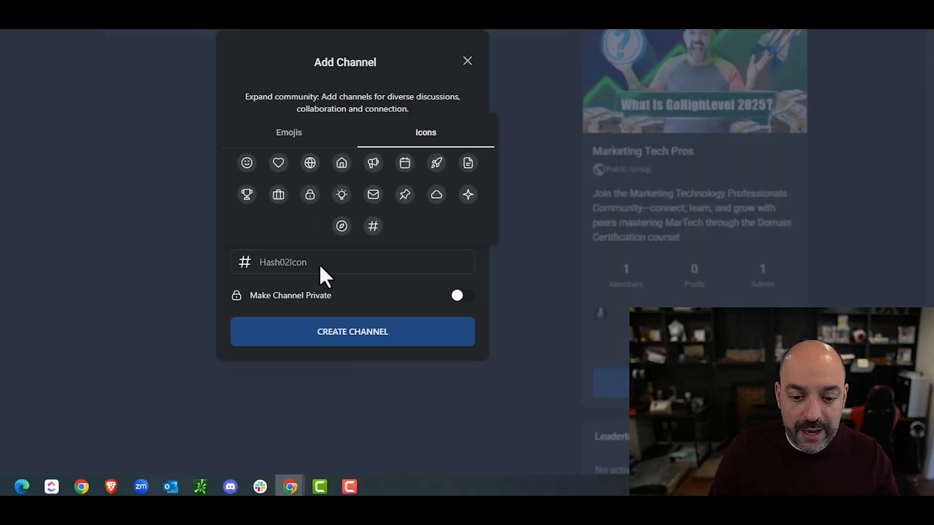
click(247, 195)
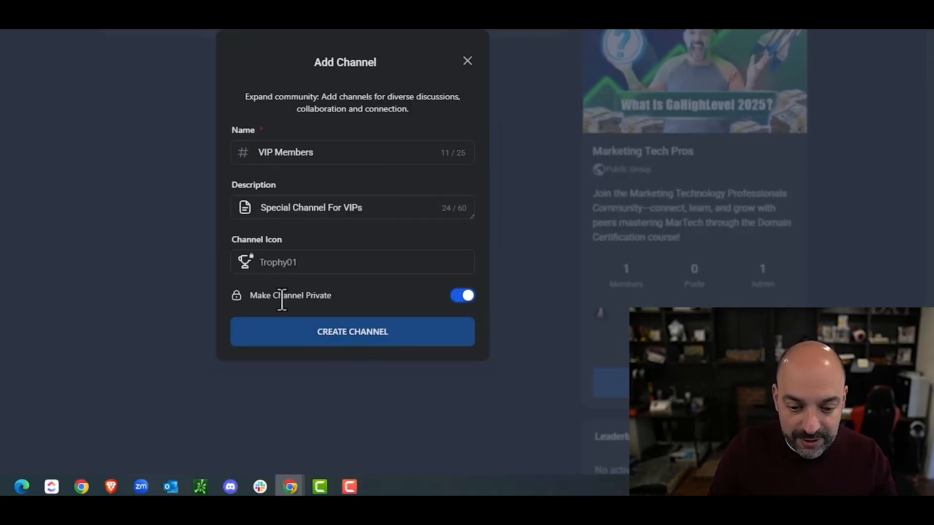
drag(342, 296, 242, 295)
click(377, 340)
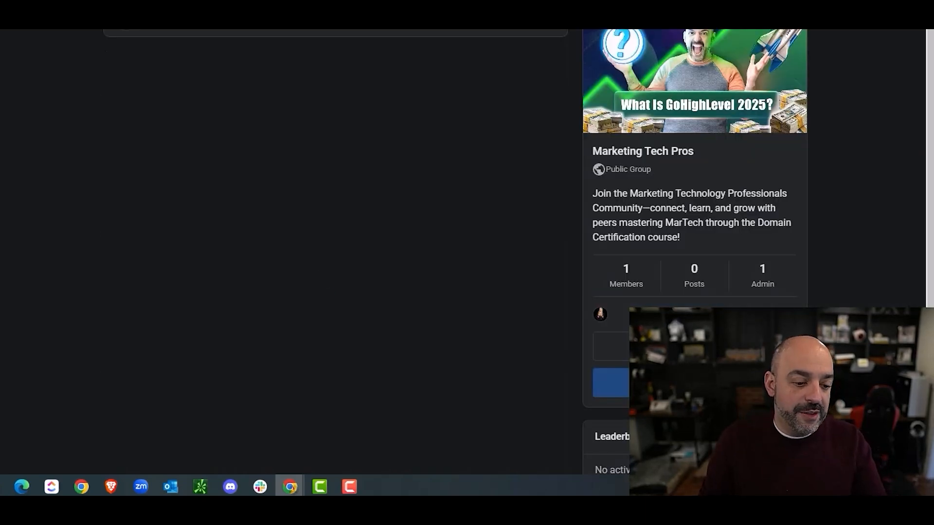
Step: Create a SOPS channel described 'Sops For Lessons and Tasks' with a briefcase icon
click(113, 460)
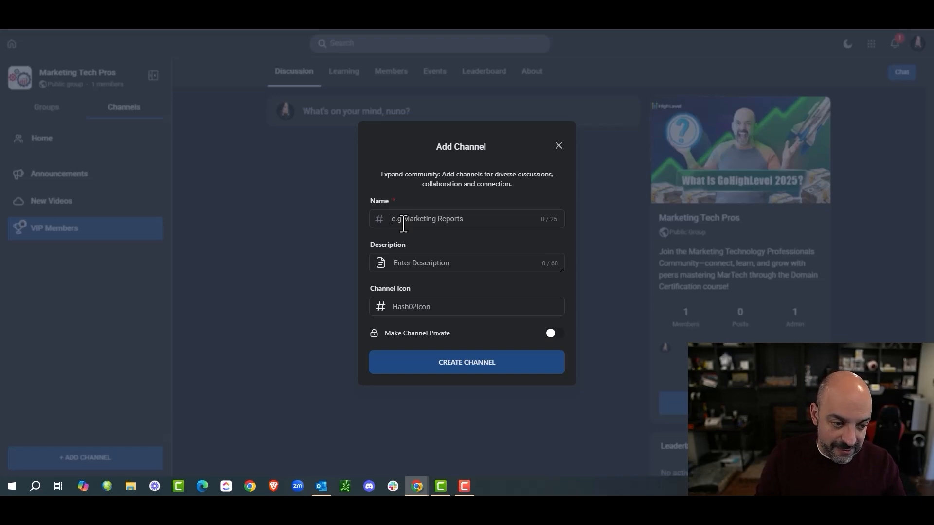
text(SOPS)
click(445, 263)
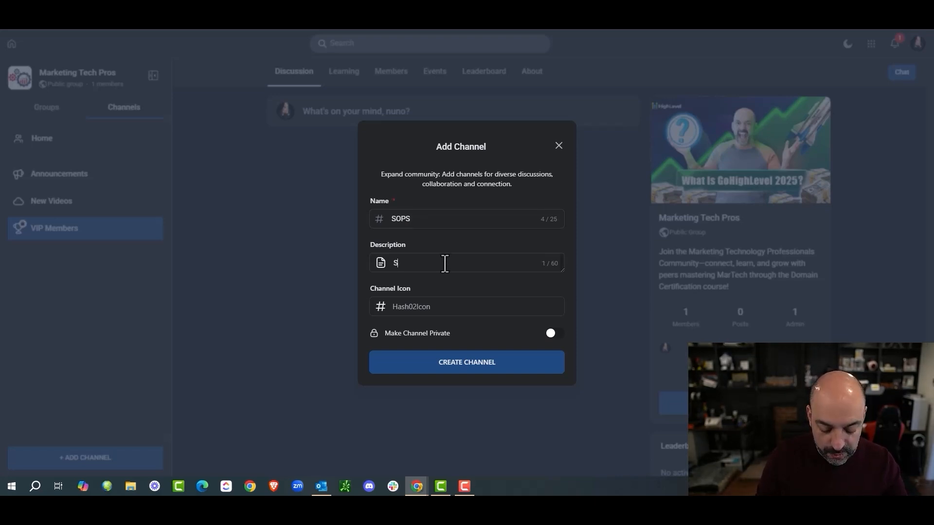
text(Sops For Lessons and )
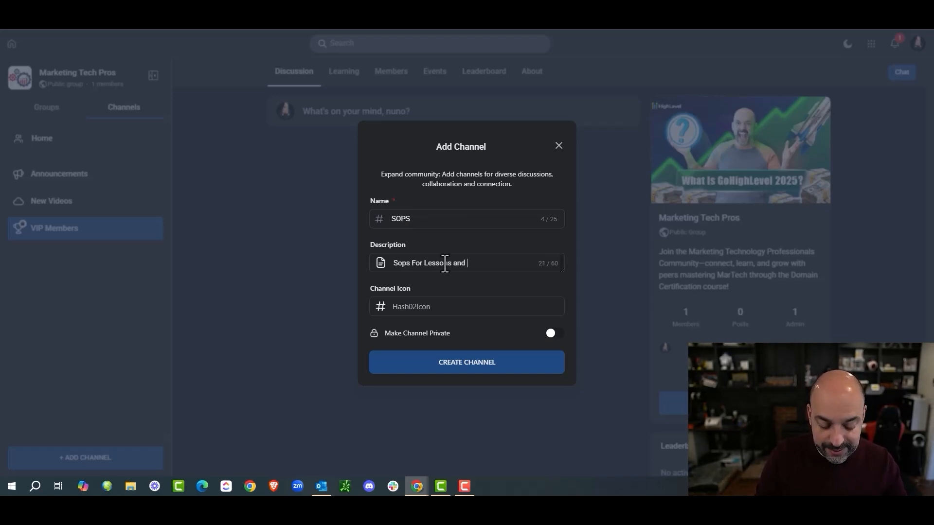
text(Tasks)
click(444, 311)
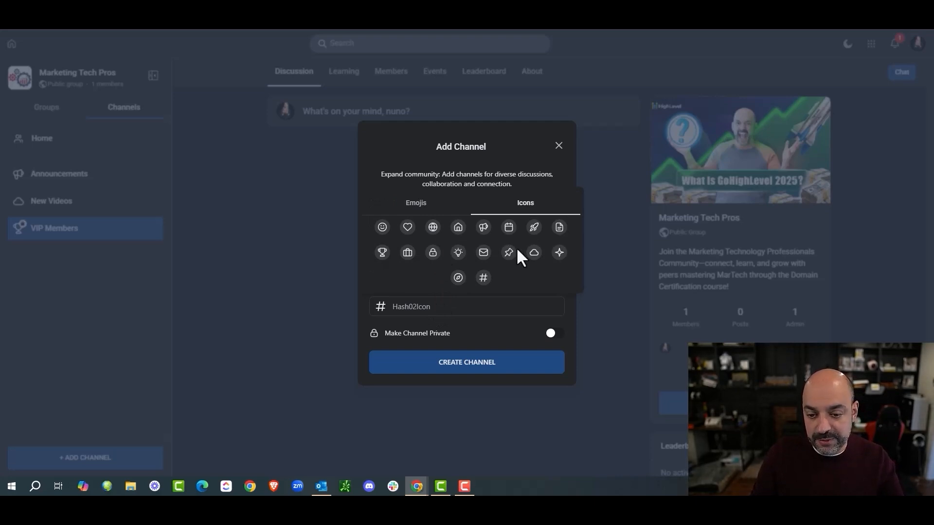
click(408, 253)
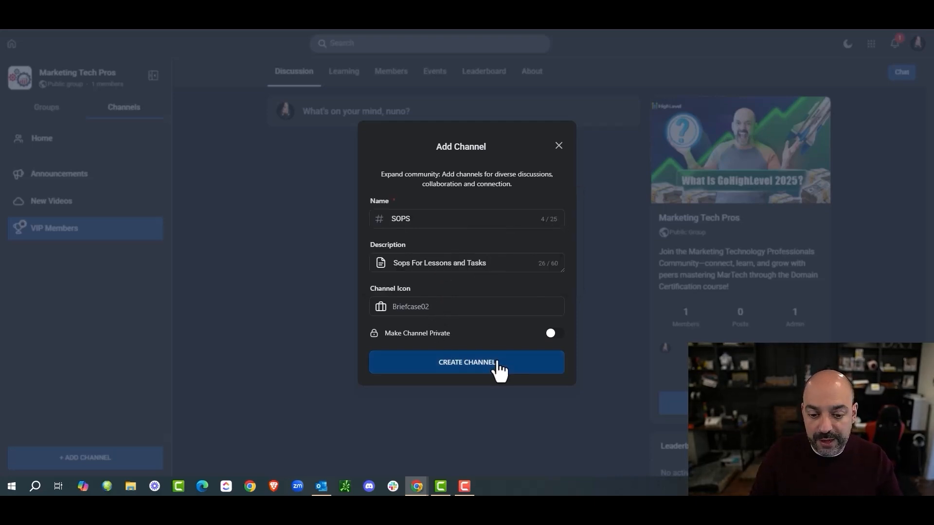
click(497, 363)
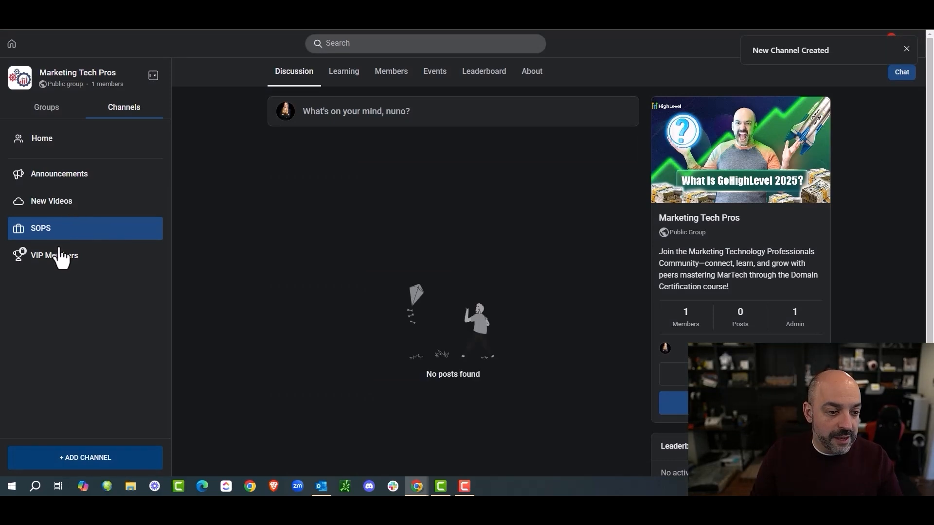
Step: Drag SOPS between New Videos and VIP Members, then view the community's Learning tab
mouse_move(30, 240)
mouse_down()
mouse_move(52, 214)
mouse_move(48, 241)
mouse_up()
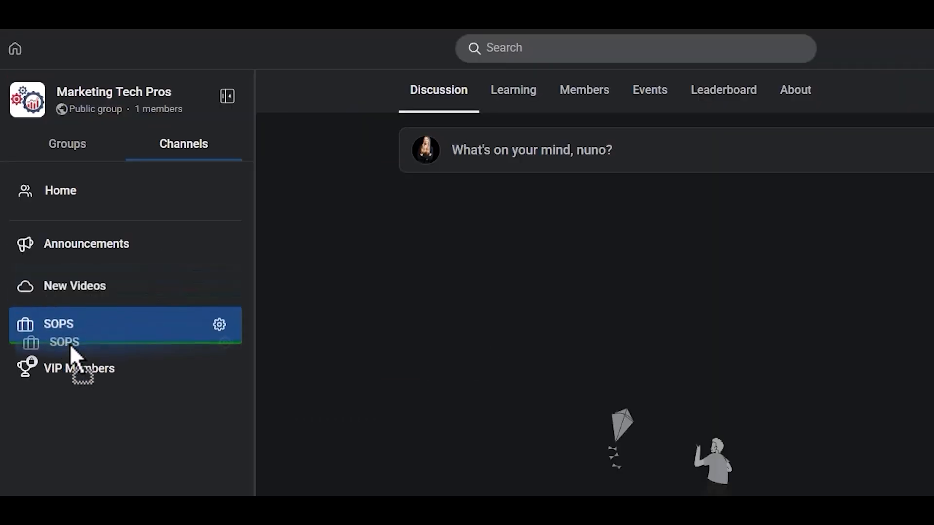
drag(71, 346, 75, 319)
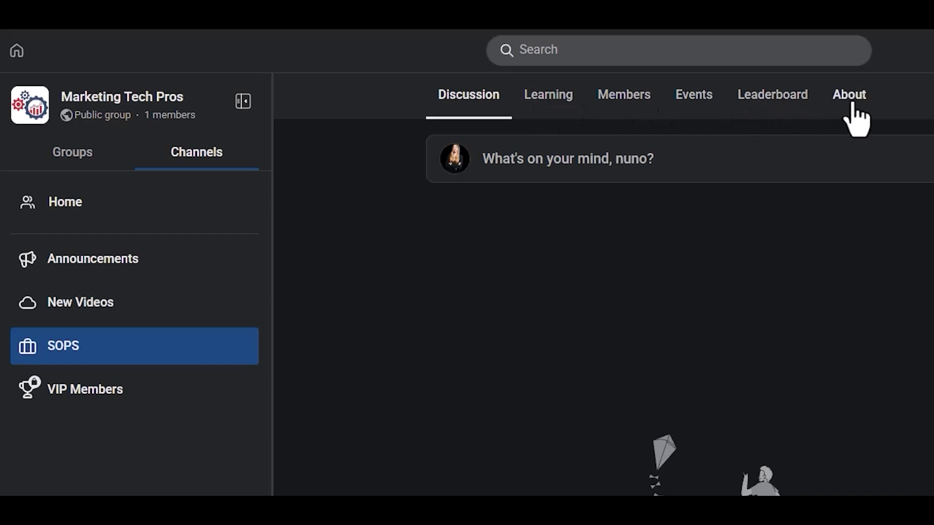
click(566, 104)
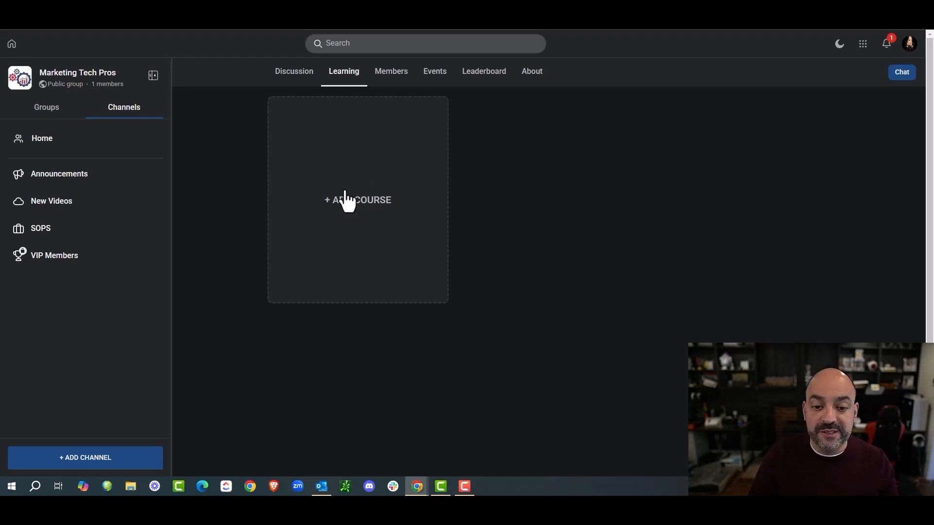
Step: Add AM Course to the community's Learning section with a Free subscription type
click(357, 212)
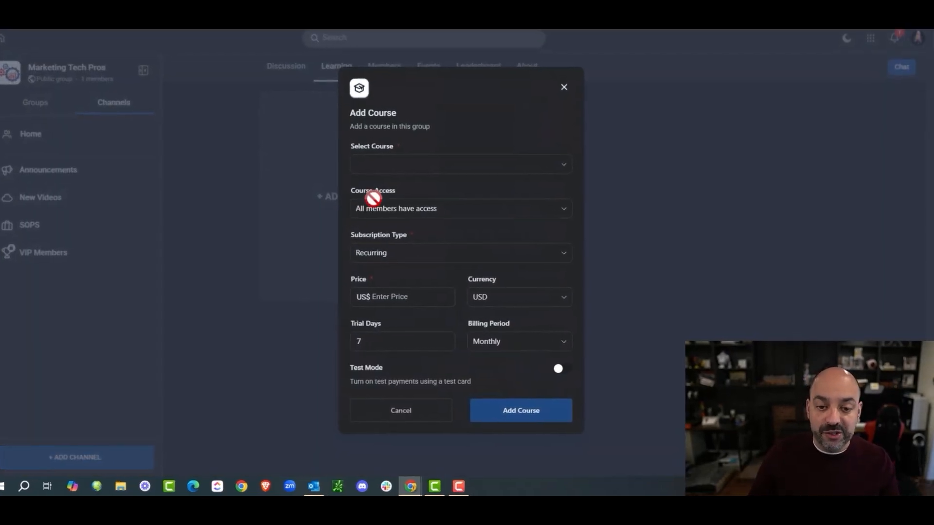
click(403, 170)
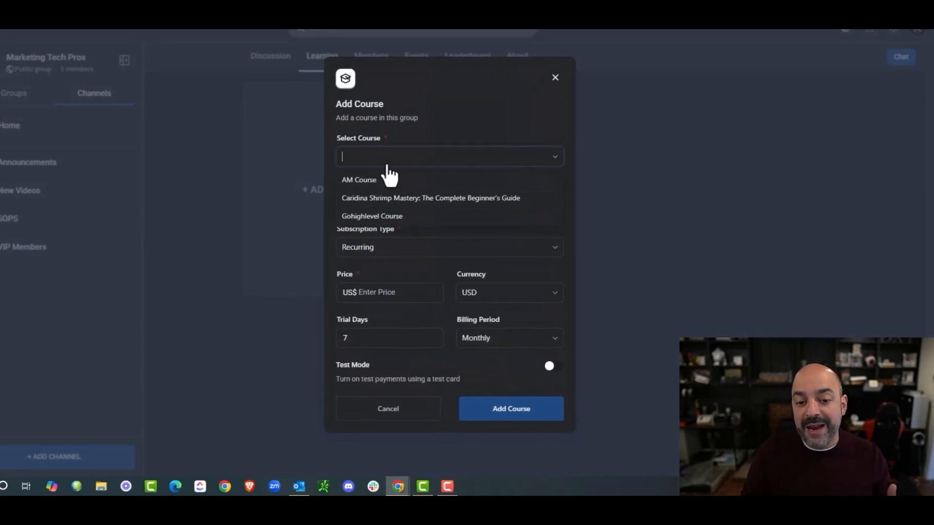
click(384, 182)
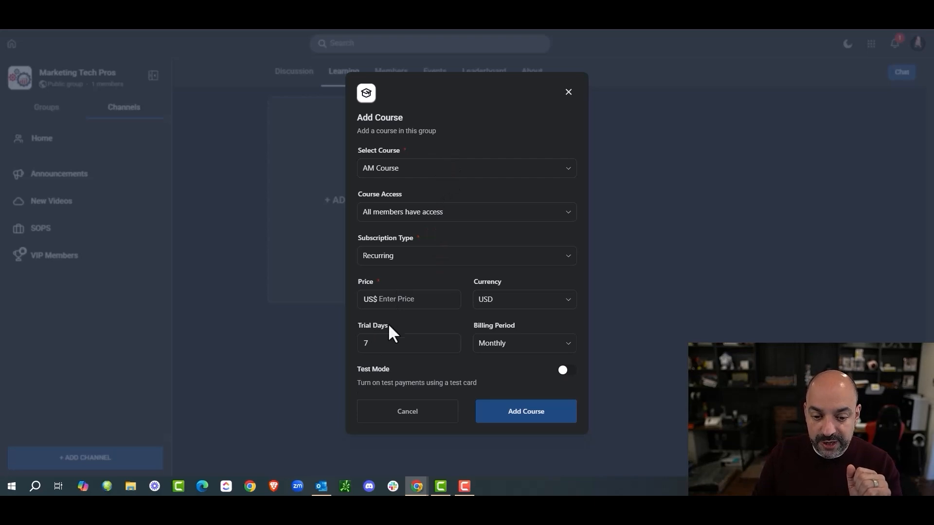
click(405, 259)
click(396, 278)
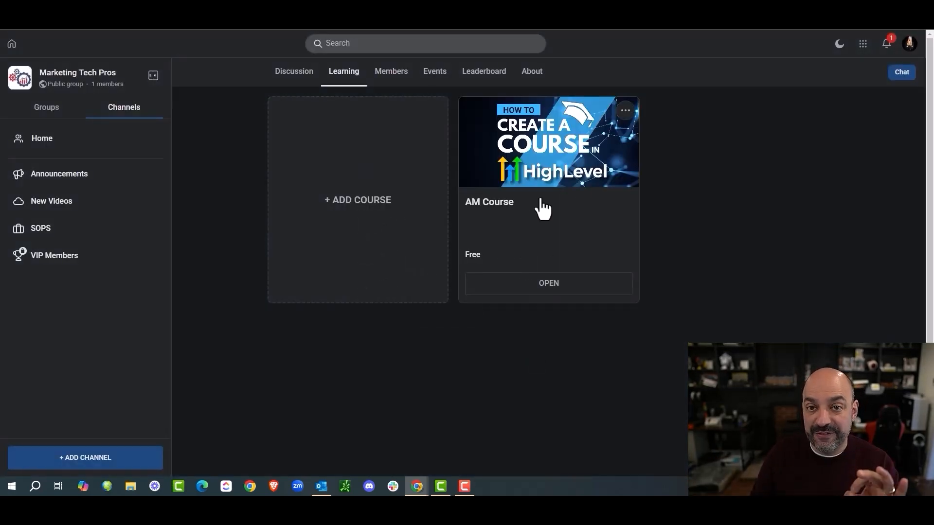
click(864, 45)
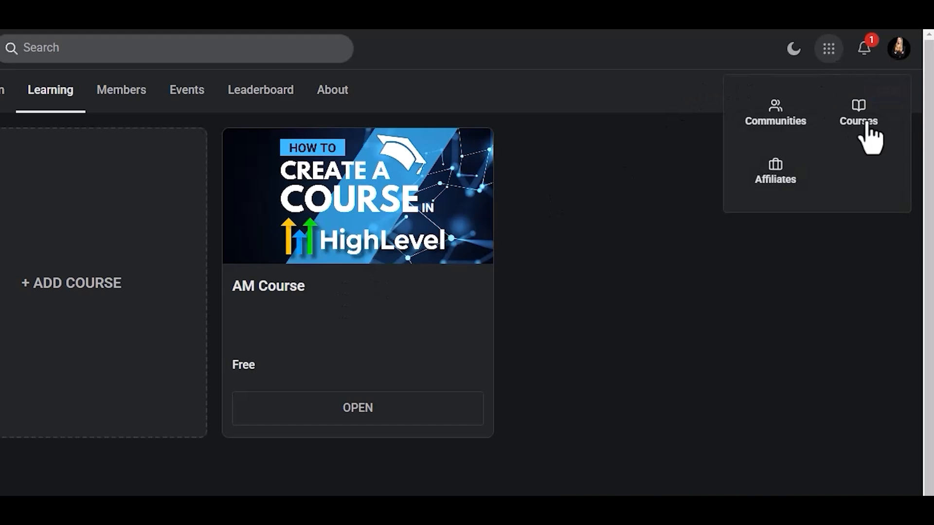
Step: Switch twice between the Courses library (AM Course, Gohighlevel Course) and the community's course list
click(865, 124)
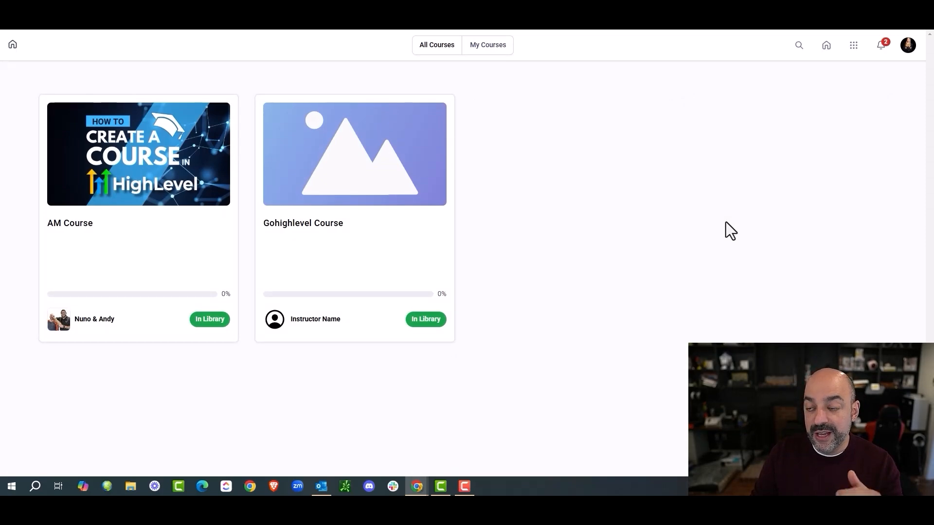
click(858, 45)
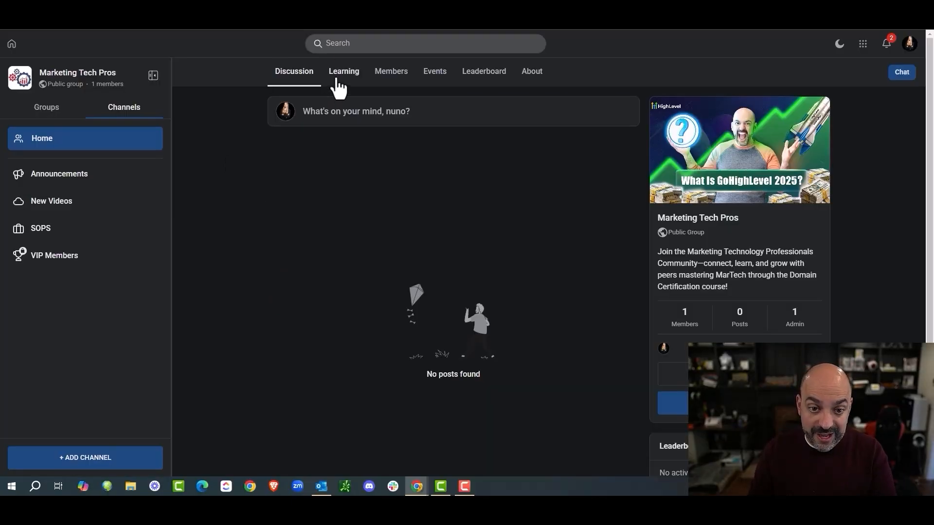
click(337, 80)
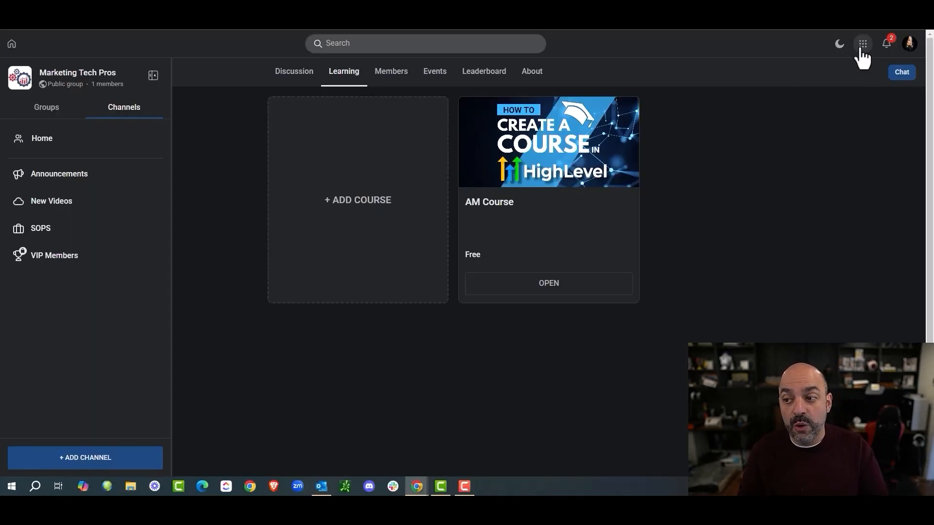
click(861, 48)
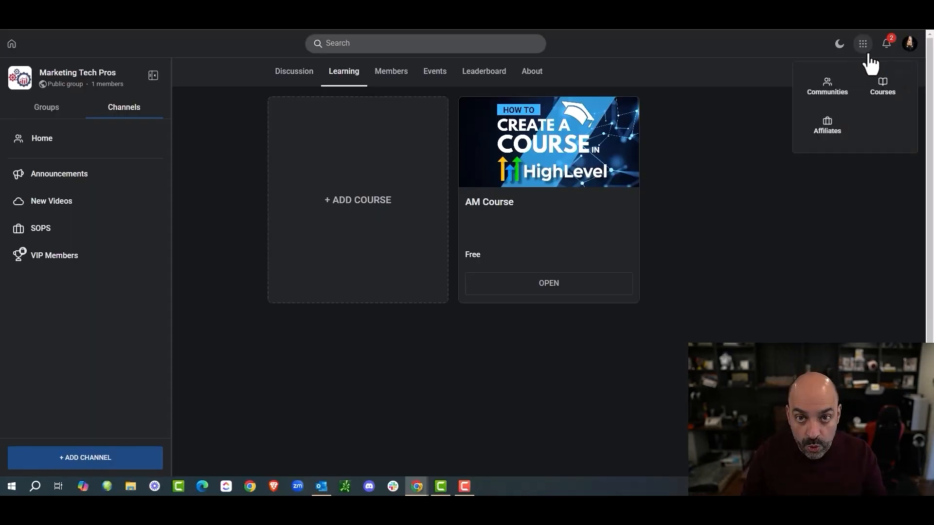
click(895, 85)
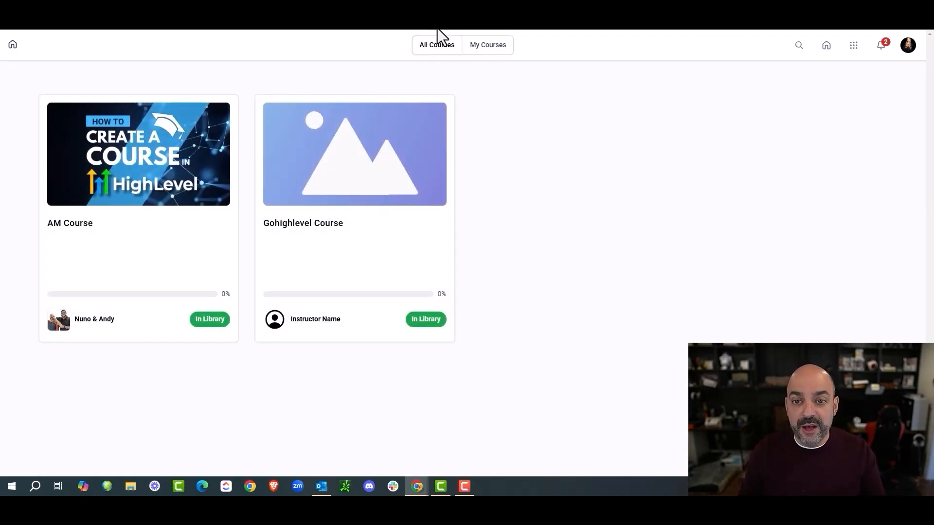
click(856, 47)
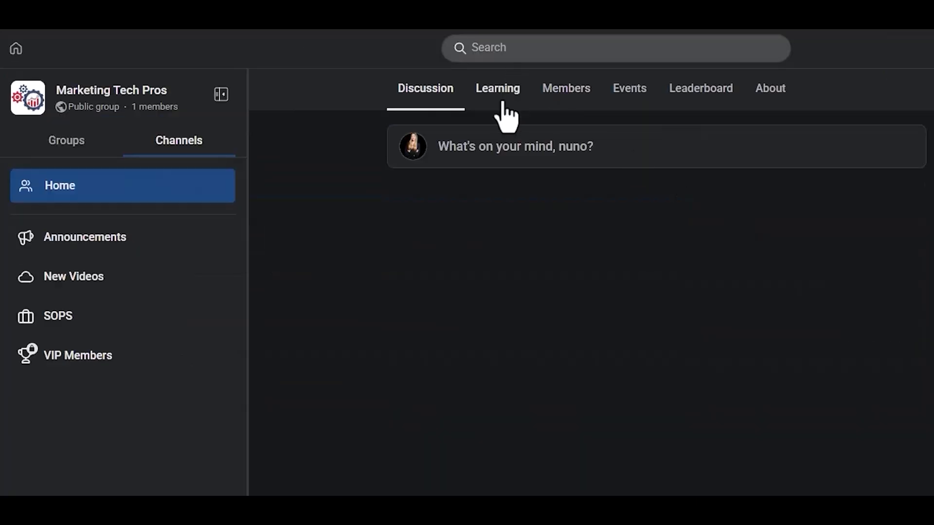
Step: Start adding Gohighlevel Course to Marketing Tech Pros as a one-time course priced 57
click(501, 103)
click(501, 277)
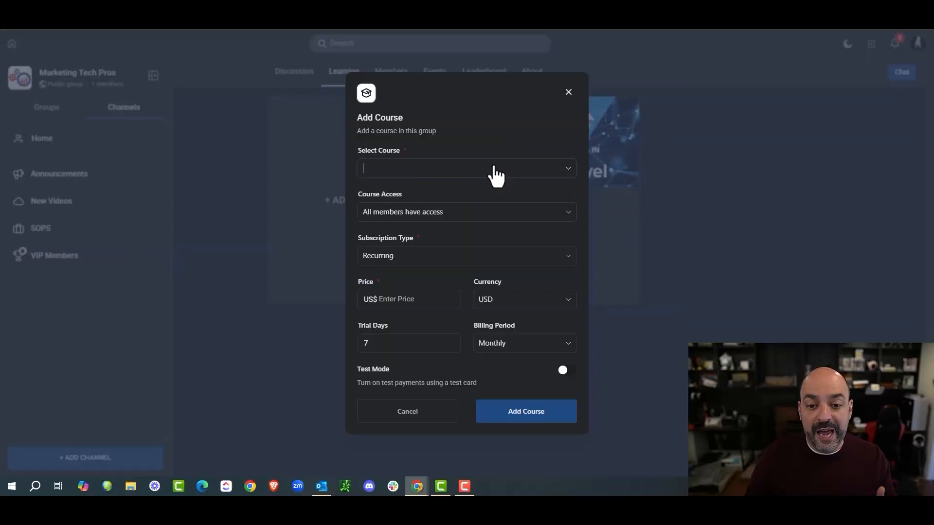
click(719, 229)
click(466, 209)
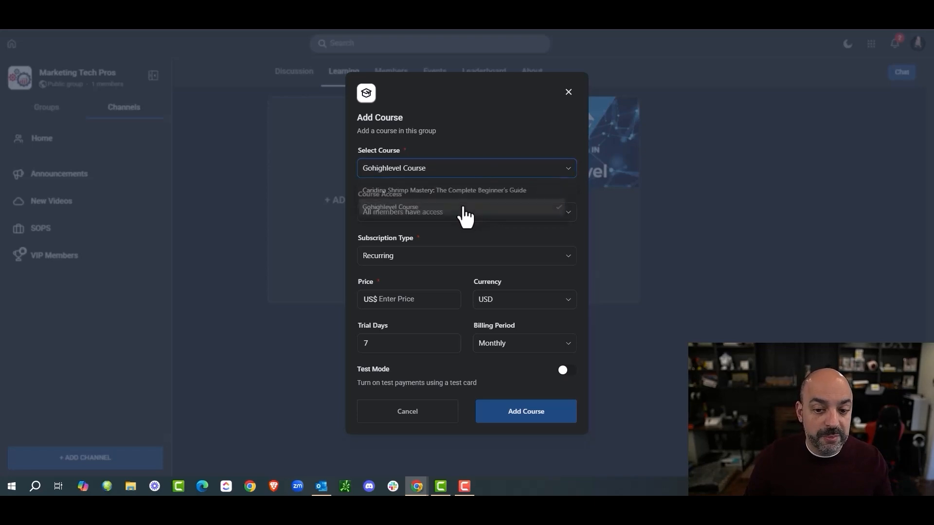
click(408, 265)
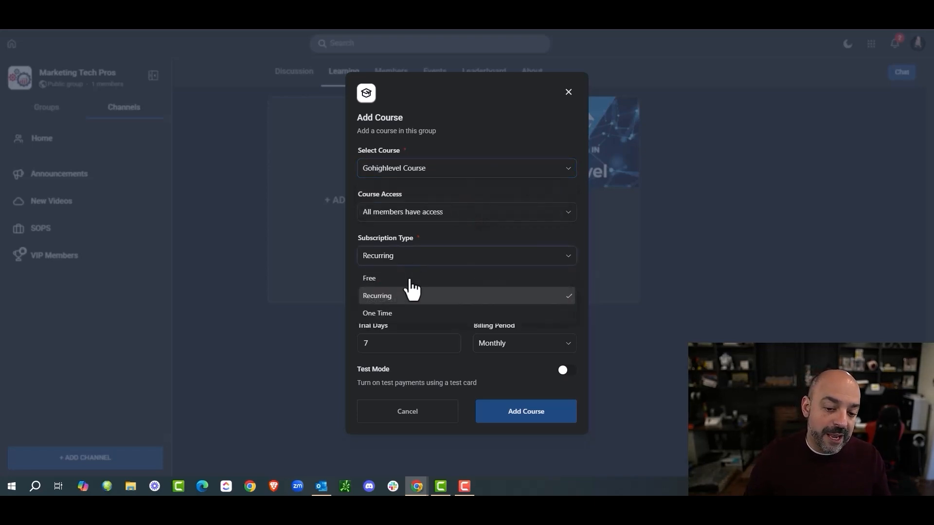
click(408, 315)
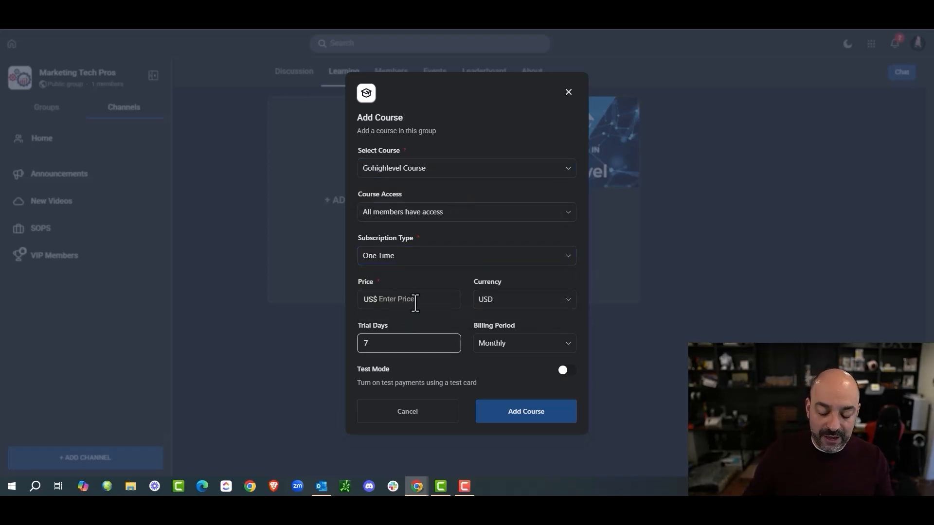
text(57)
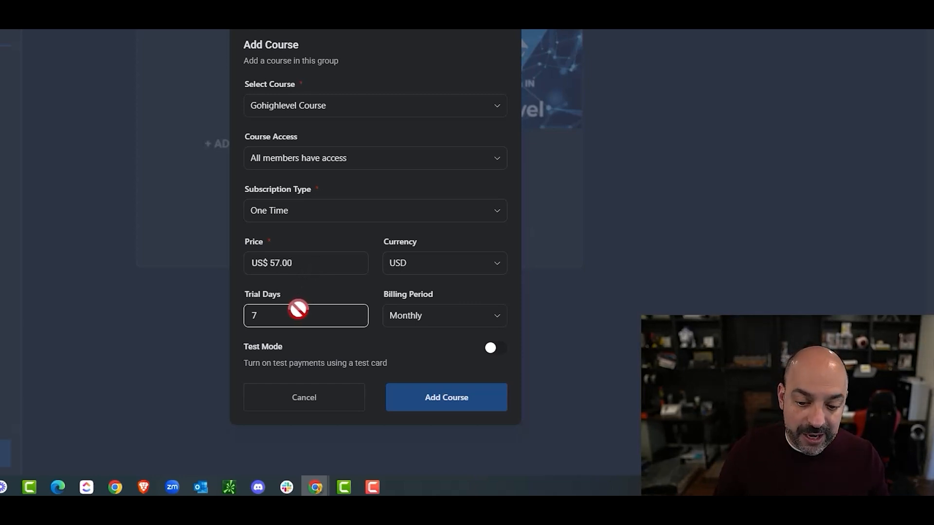
Step: Reselect Gohighlevel Course after the error, then dismiss the failed course form
drag(298, 309, 218, 310)
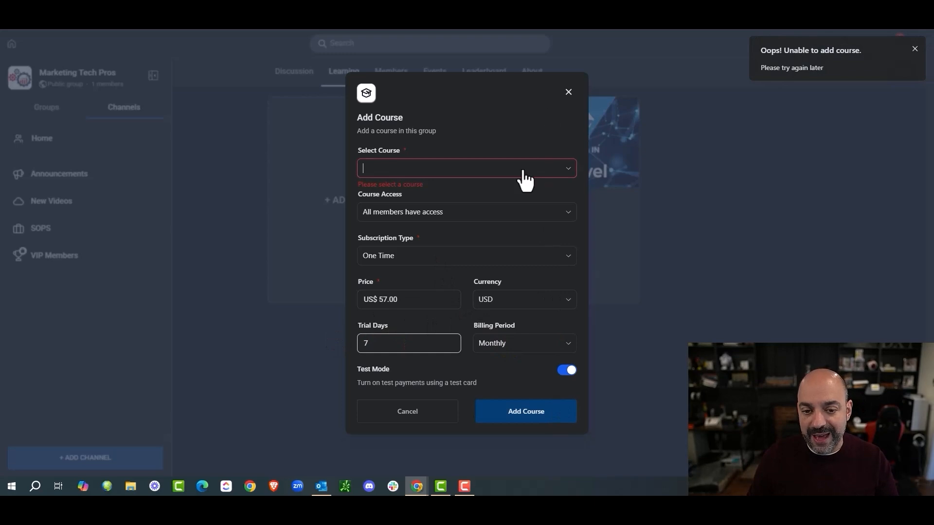
click(523, 171)
click(468, 207)
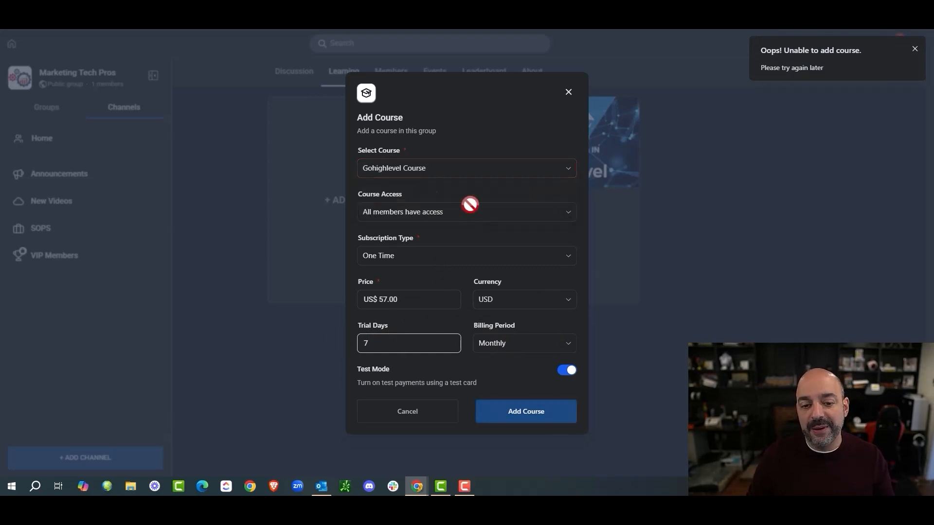
click(568, 93)
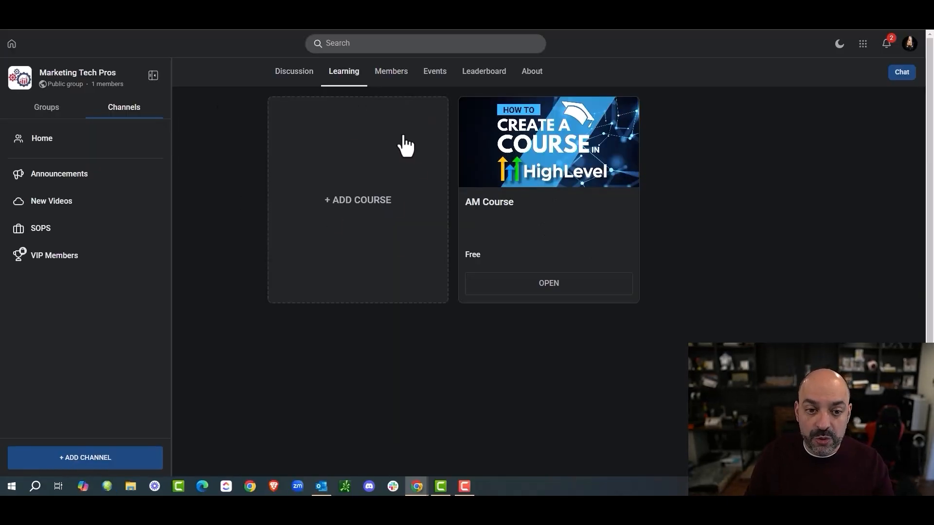
Step: Go to the Members tab and filter it by Admins, Contributors and Requested
click(290, 77)
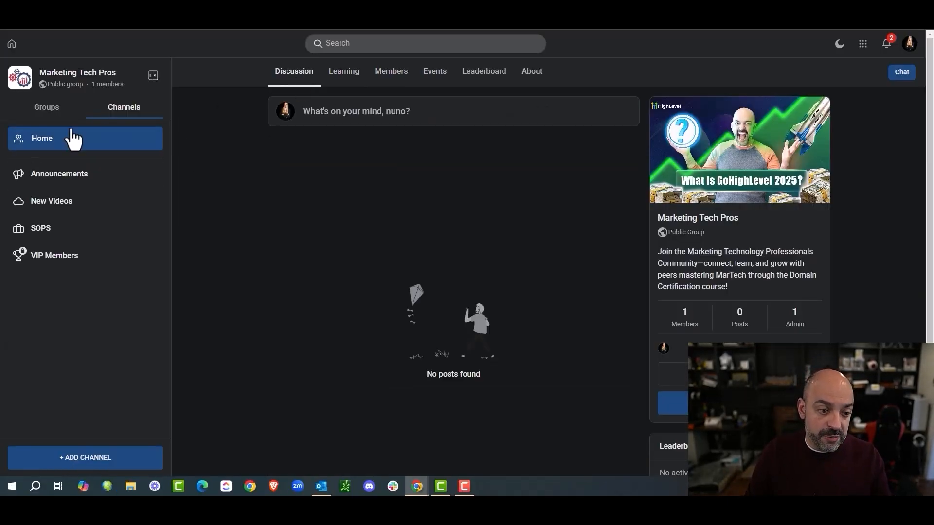
click(351, 79)
click(398, 78)
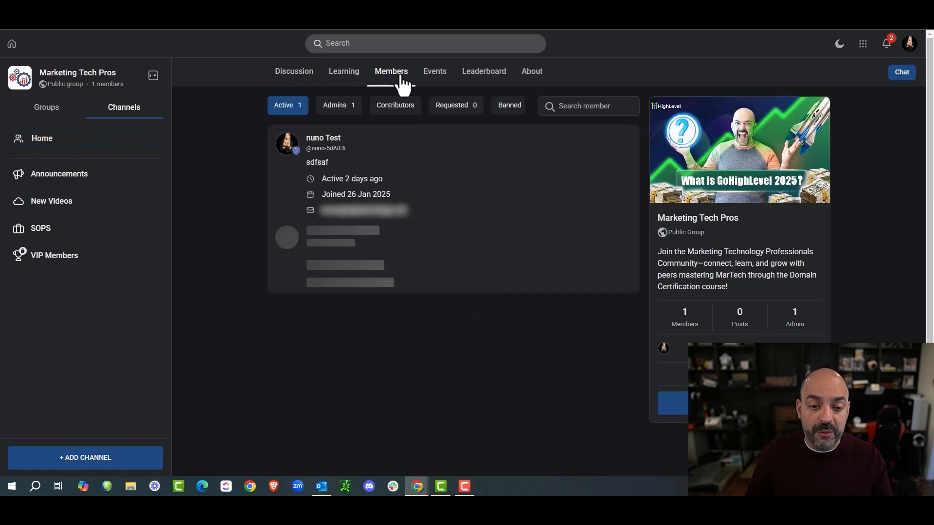
click(331, 106)
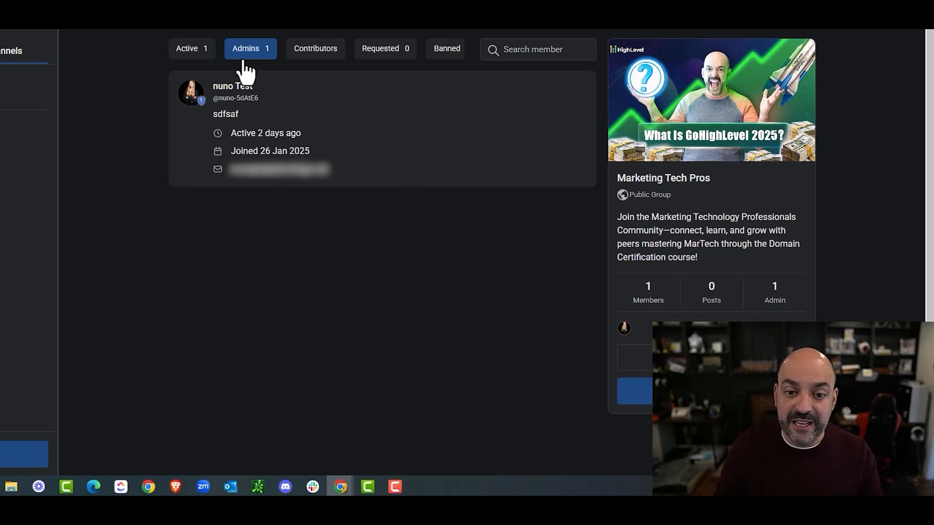
click(314, 48)
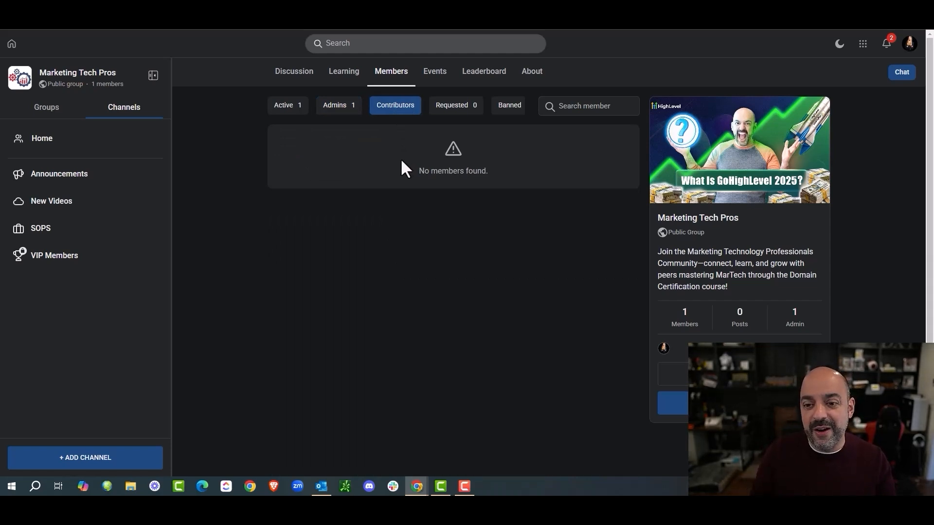
click(456, 113)
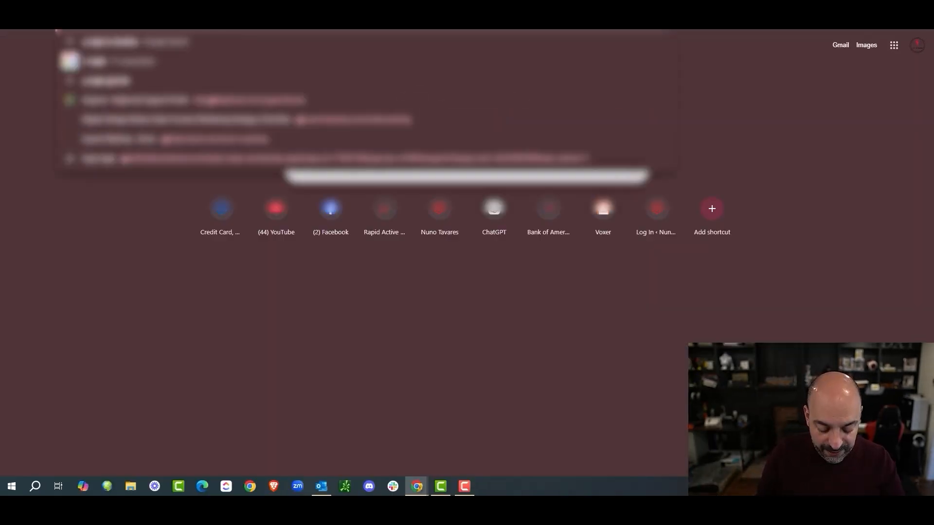
Step: Search Google for 'gokallb' and scroll through the GoKollab.com community cards
text(okallb)
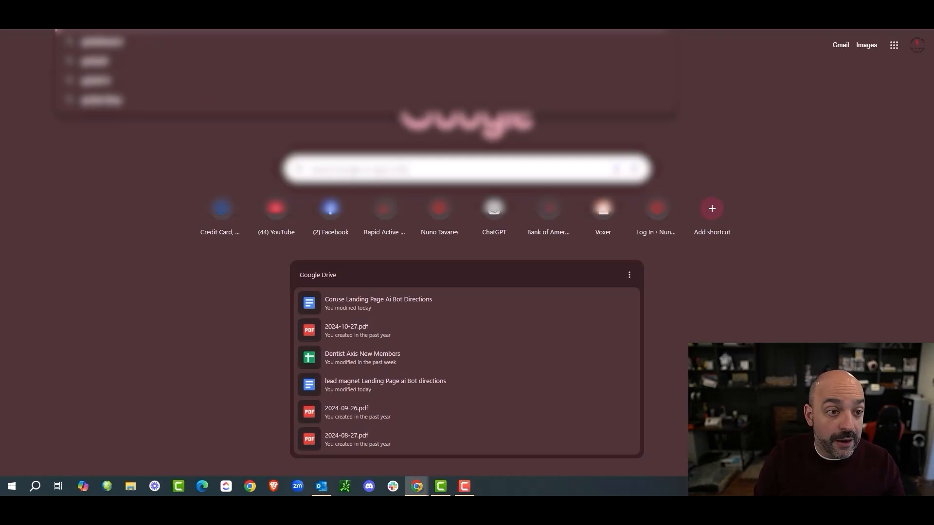
key(Return)
click(160, 173)
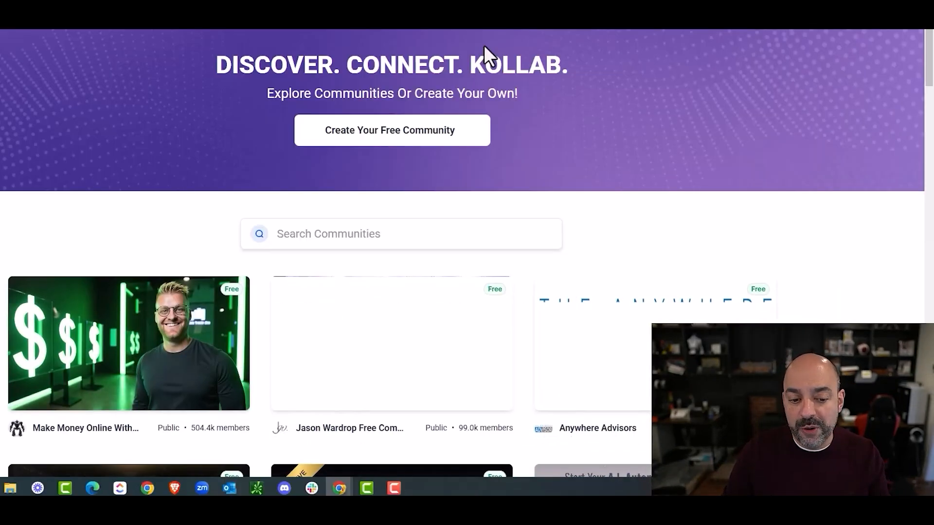
scroll(543, 112, down, 3)
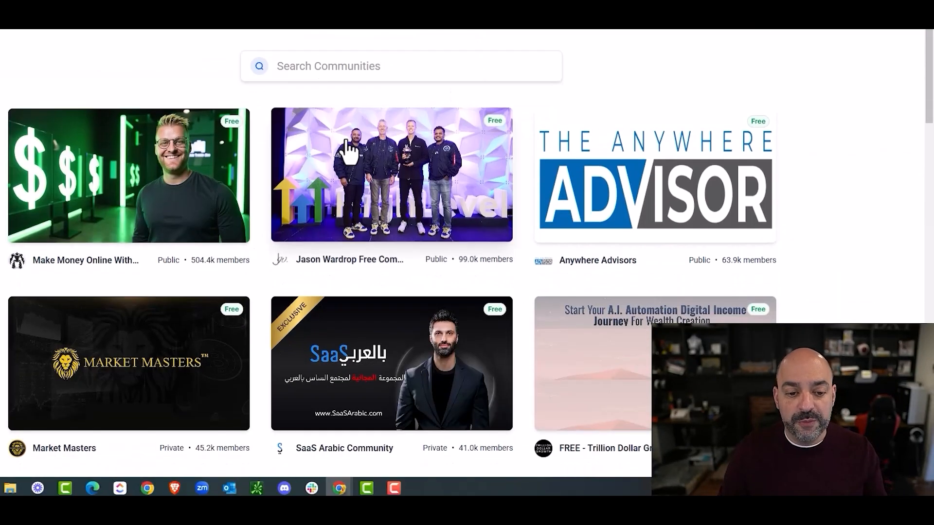
scroll(431, 143, down, 1)
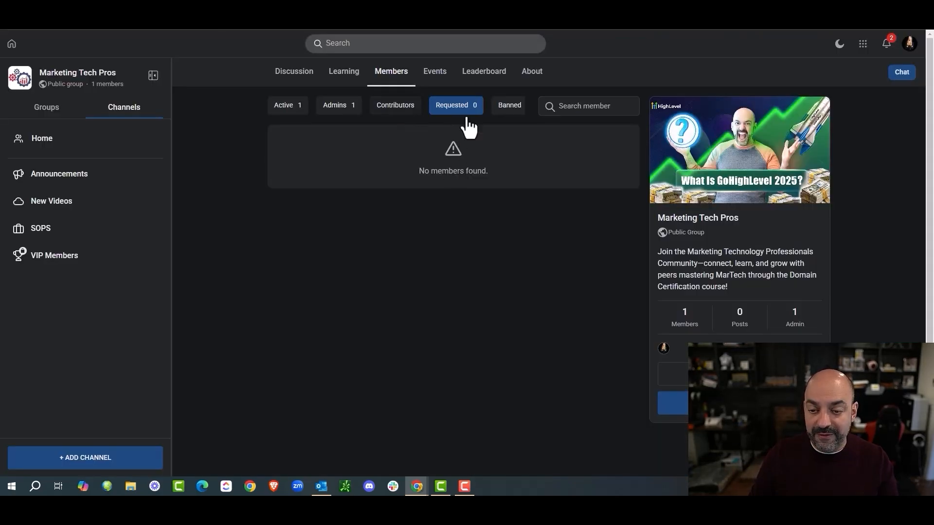
Step: View the Banned members filter, then switch to the community's Events calendar
click(506, 113)
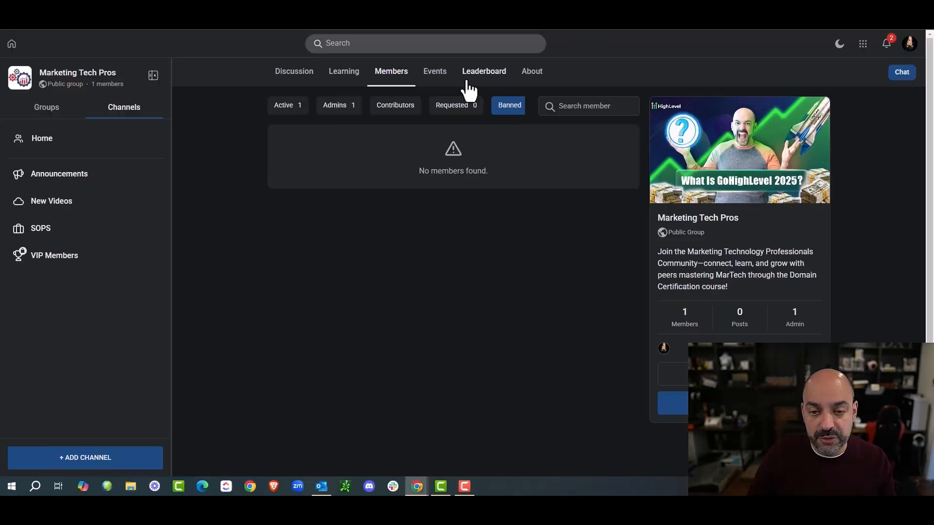
click(445, 83)
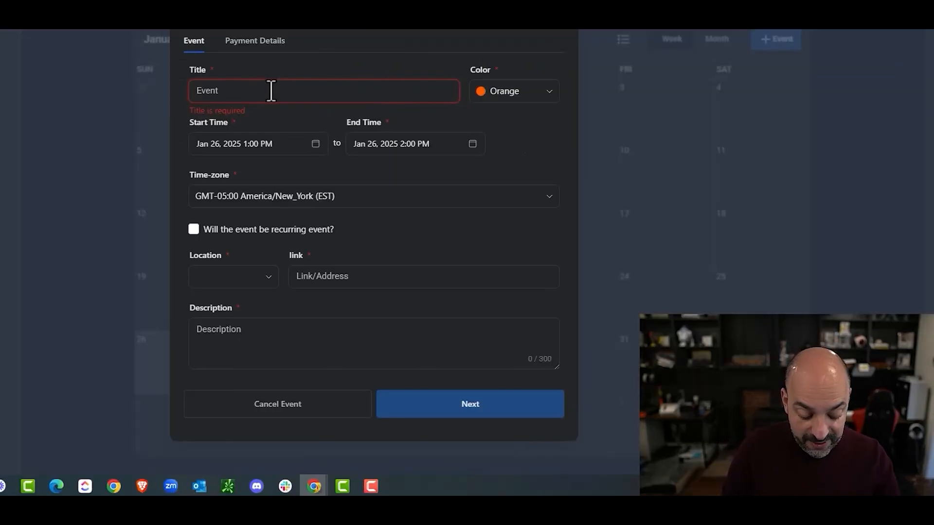
Step: Title the event 'Office Hours', starting Feb 4, recurring and never ending
text(Off)
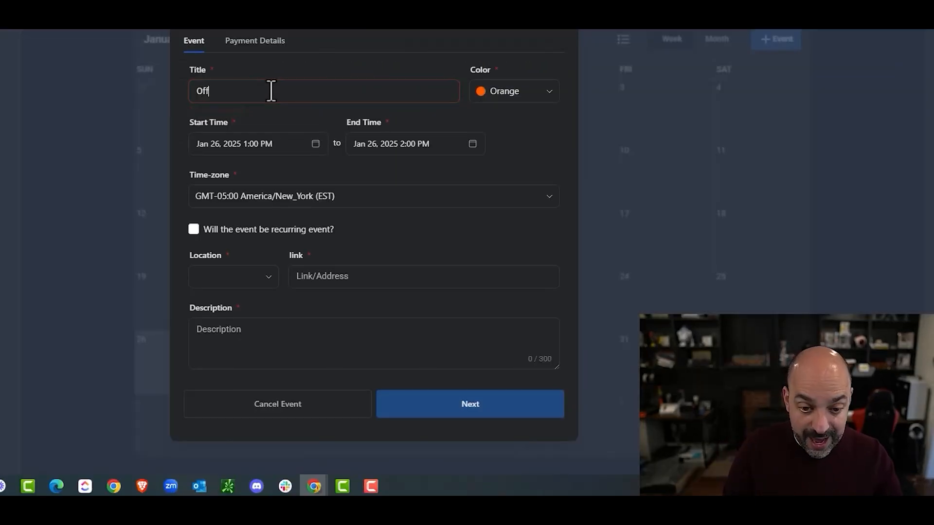
text(ice Hours)
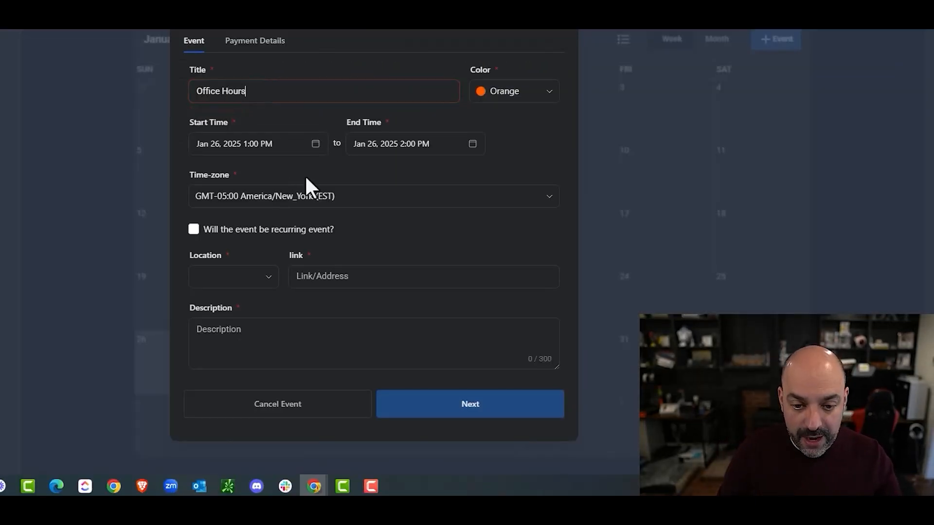
click(316, 143)
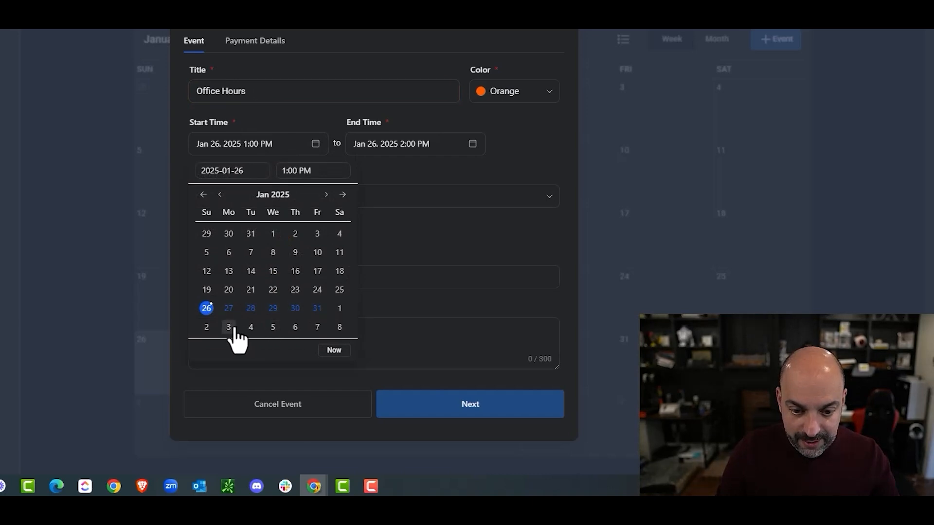
click(250, 327)
click(432, 209)
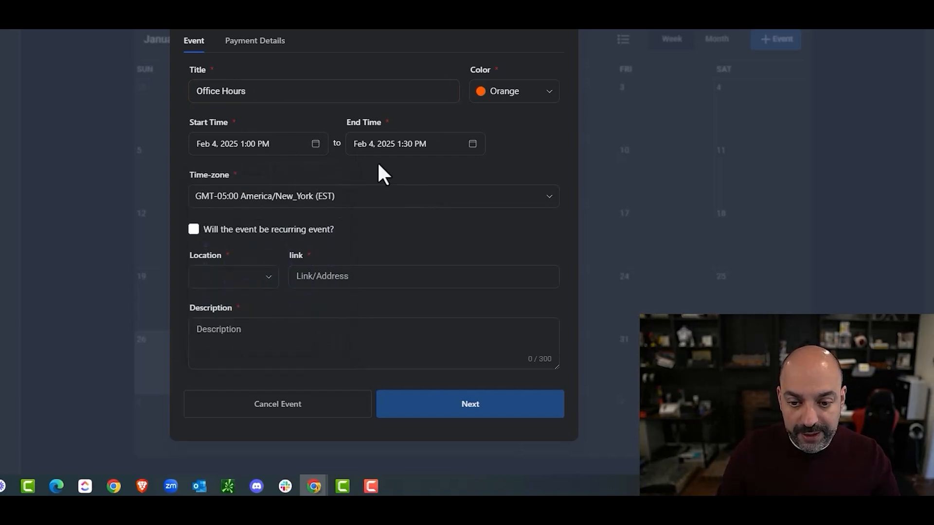
click(194, 229)
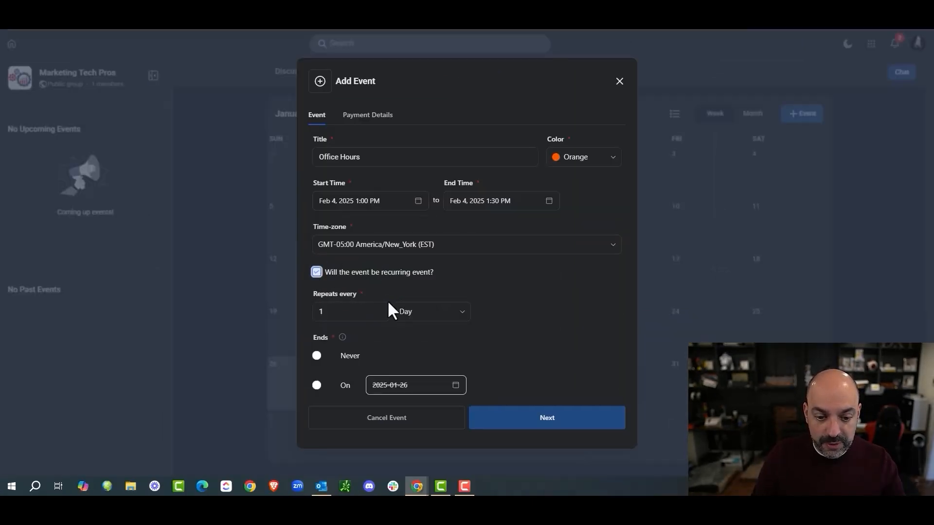
scroll(360, 364, down, 4)
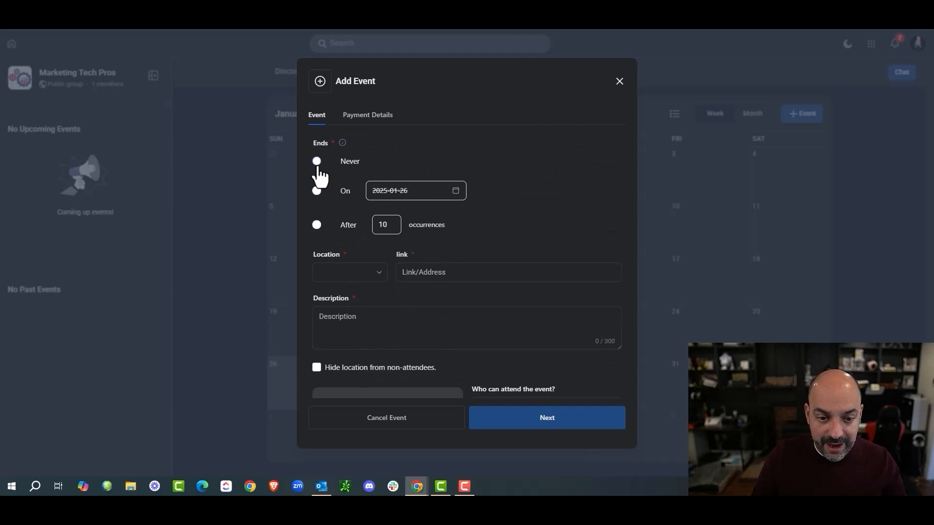
click(317, 162)
click(352, 275)
click(350, 300)
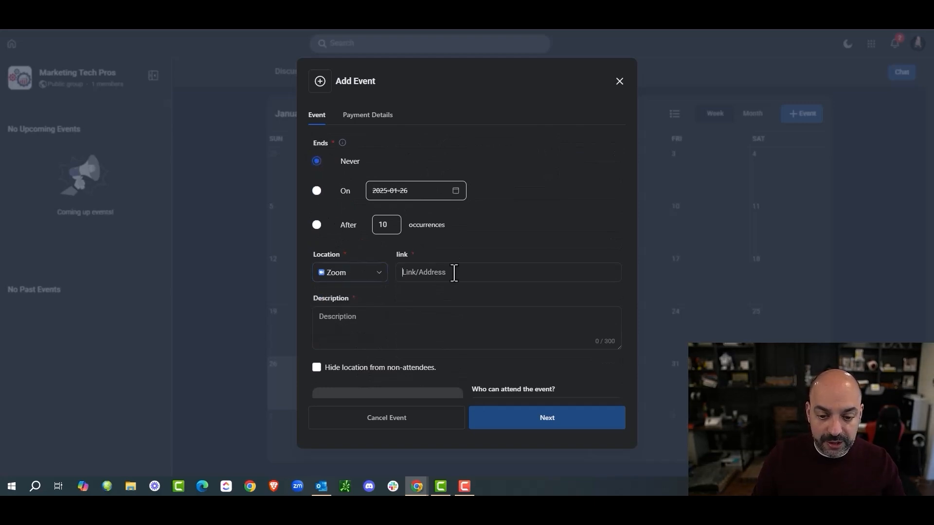
text(https)
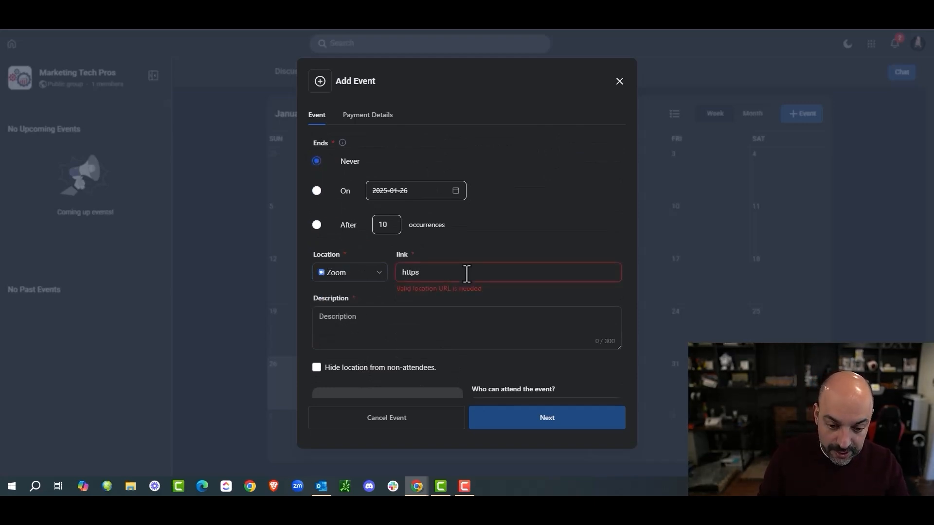
text(:/)
text(/)
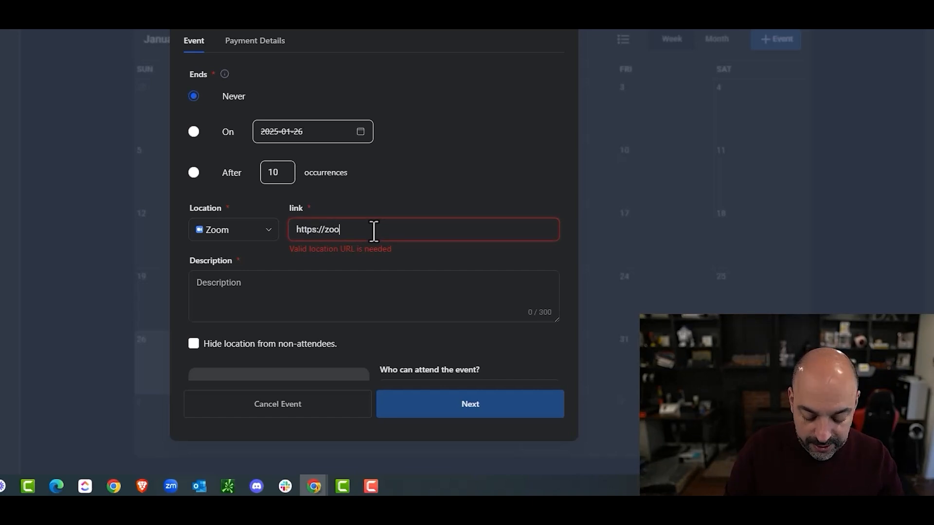
text(zoo)
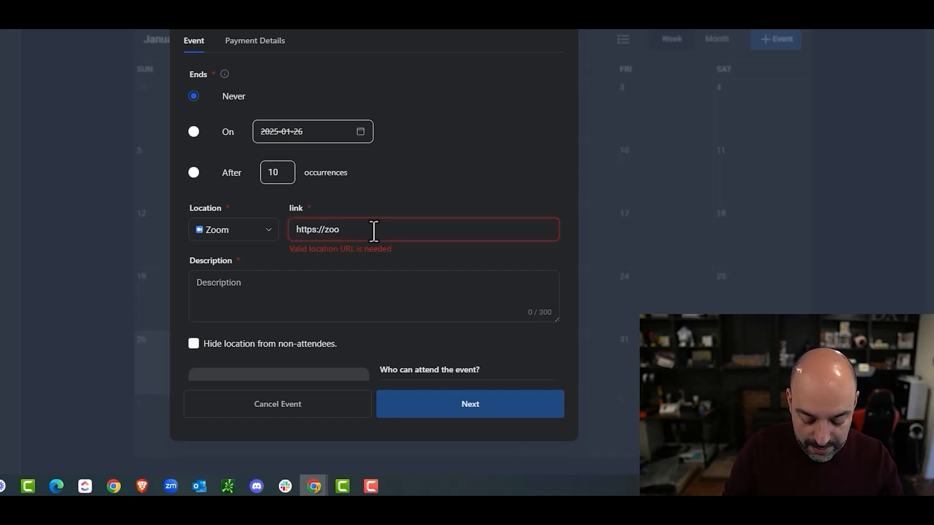
text(m.com/sdfsdfs)
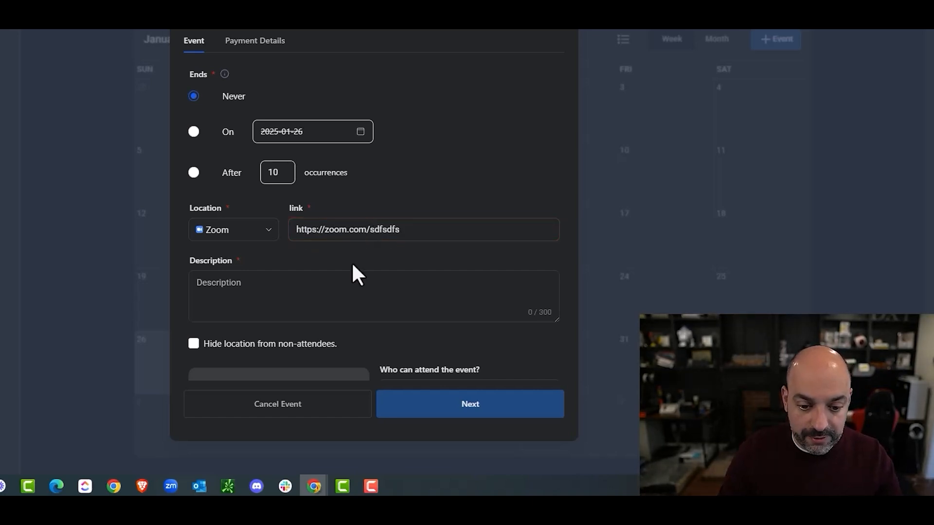
click(269, 286)
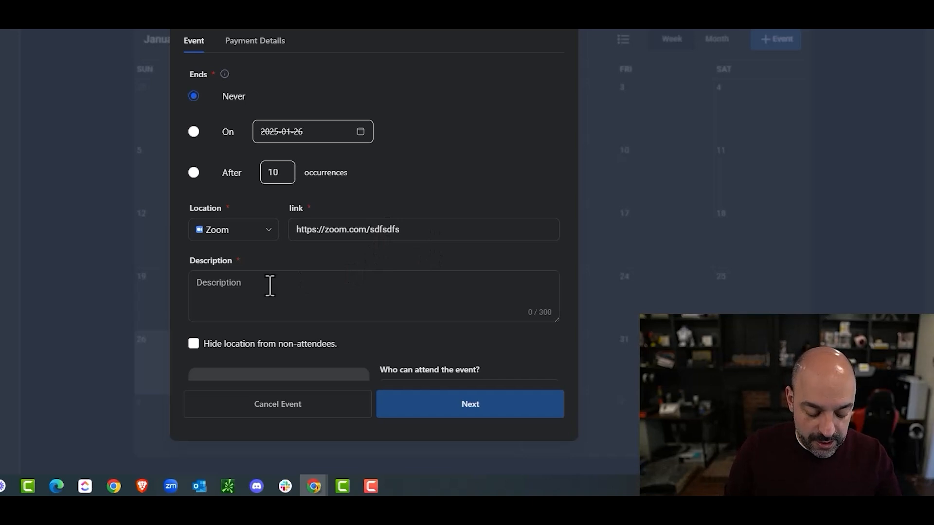
text(office hours)
scroll(264, 296, down, 2)
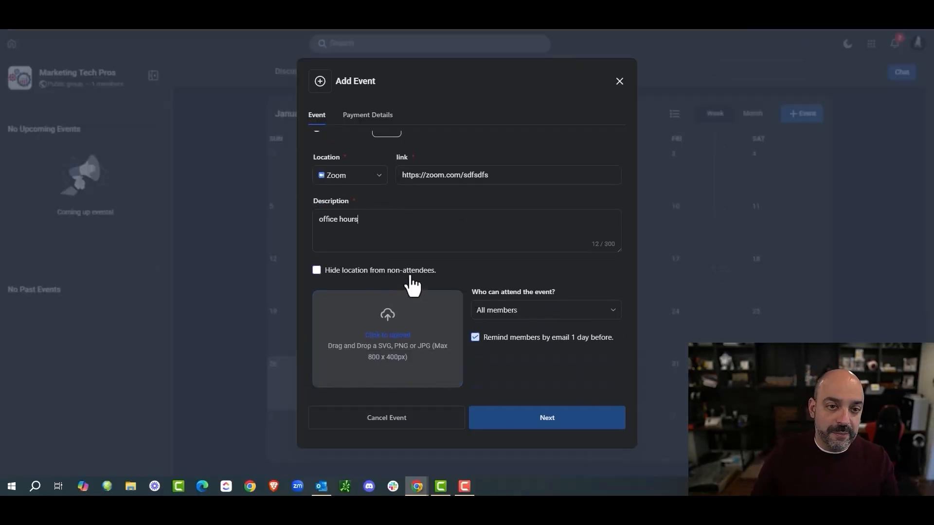
scroll(379, 311, down, 1)
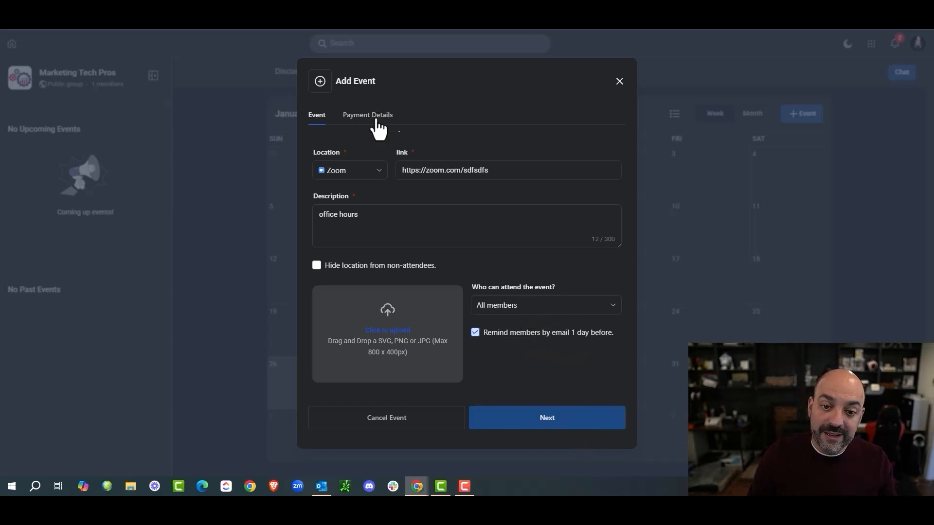
Step: Keep the Office Hours event free on Payment Details and create it
click(520, 417)
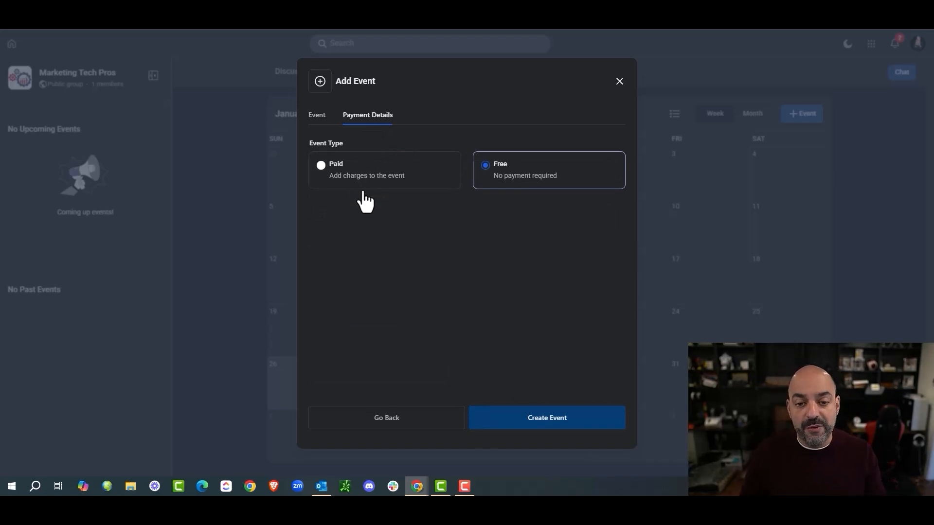
click(574, 423)
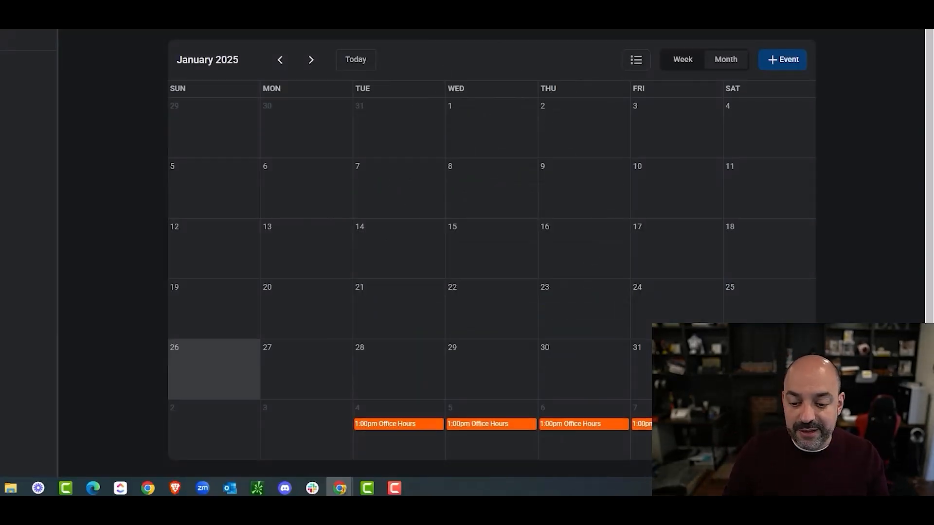
Step: From the Feb 8 Office Hours occurrence, delete all occurrences of the event
click(764, 423)
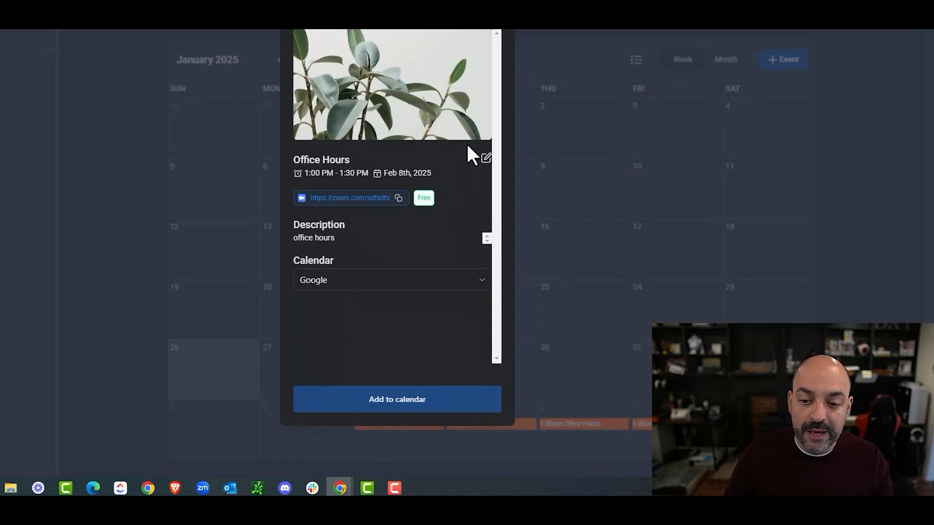
click(470, 161)
click(332, 210)
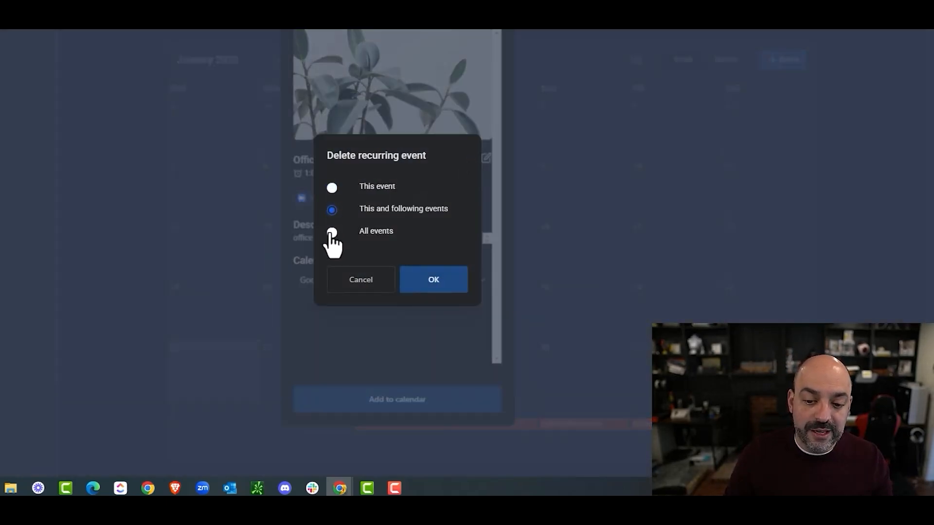
click(332, 232)
click(413, 278)
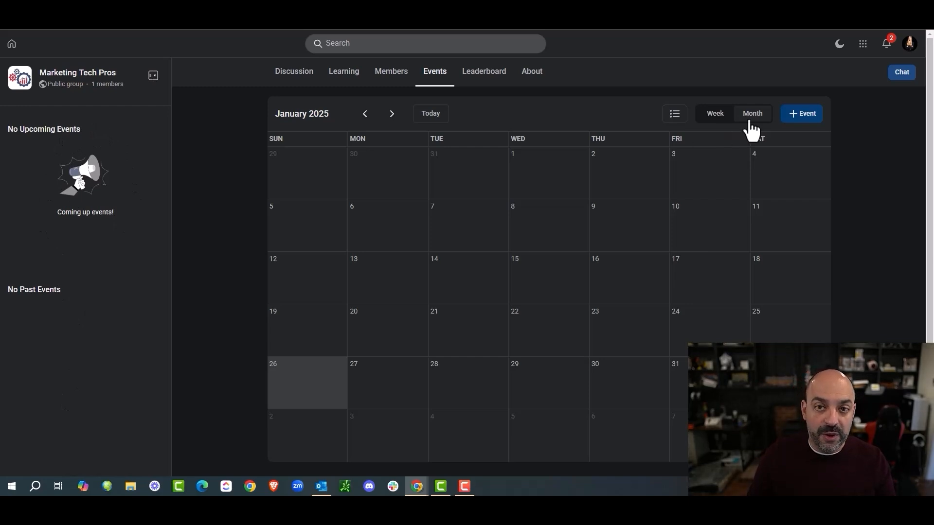
Step: Show the Marketing Tech Pros Leaderboard with its nine levels and members at Level 1
click(483, 78)
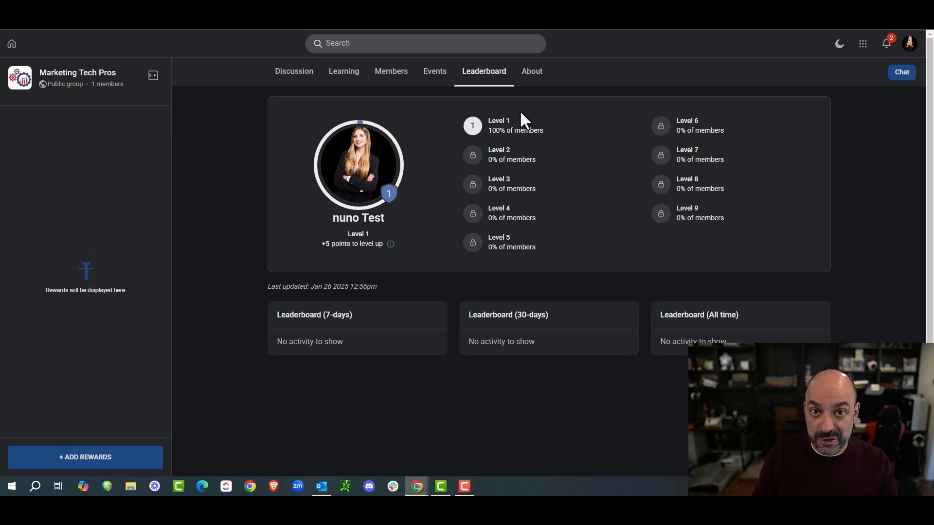
Step: View the About page, cancel the image/video upload, scroll down, and close the payment window
click(535, 74)
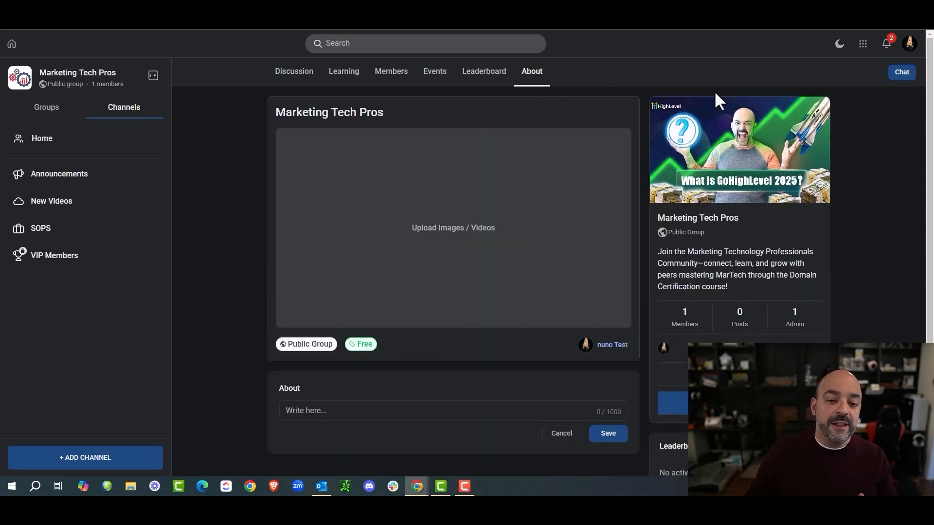
click(418, 247)
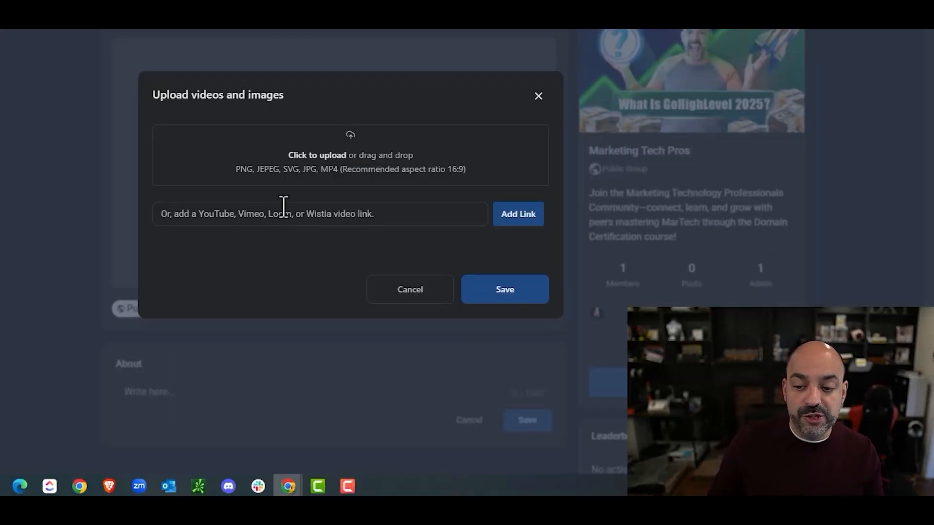
click(538, 96)
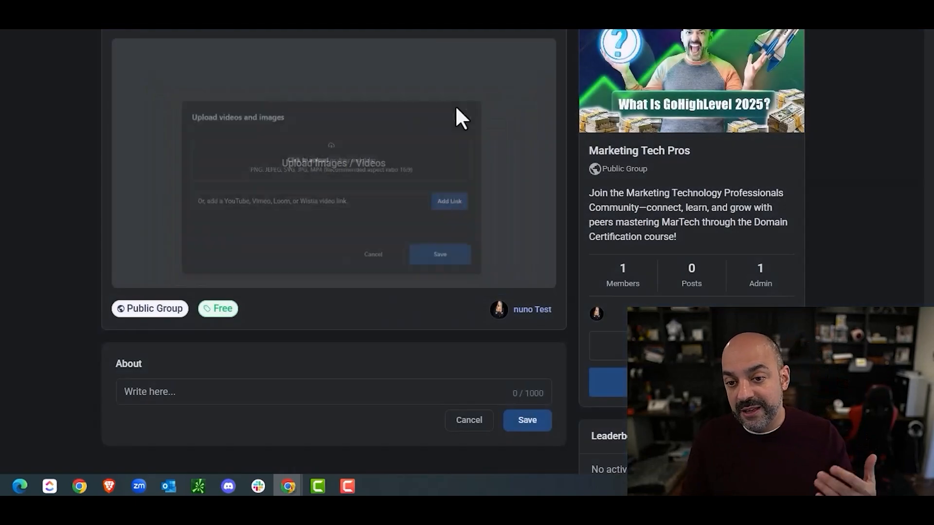
scroll(389, 183, down, 2)
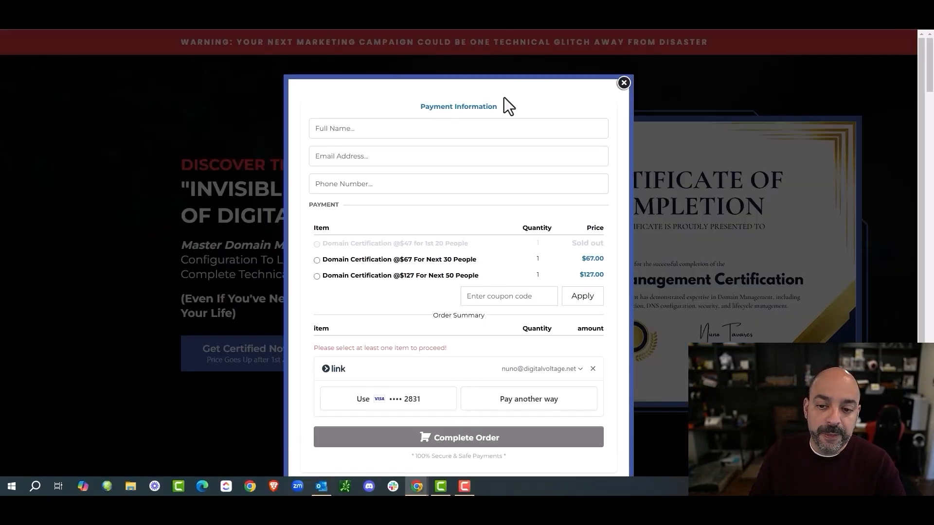
click(623, 82)
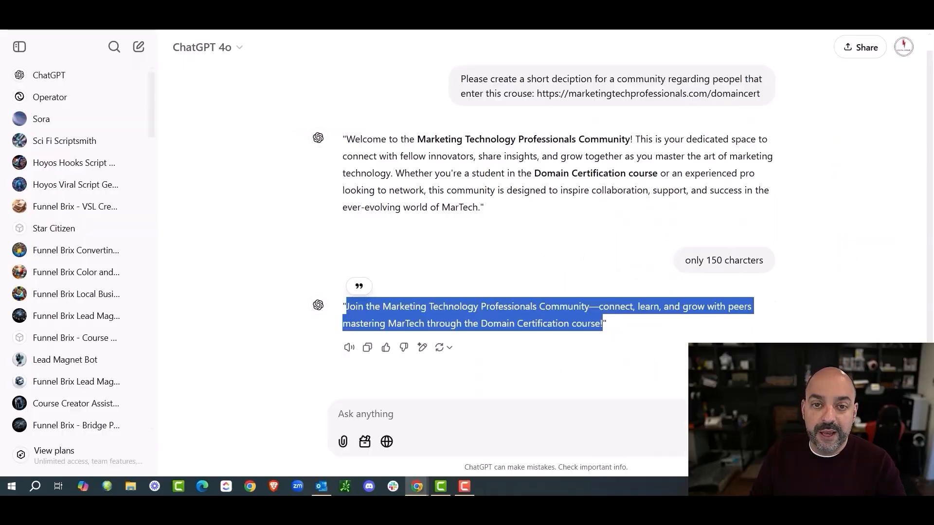
Step: Ask ChatGPT for a 1000-character About us description based on the earlier text
click(424, 402)
text(Give a 100)
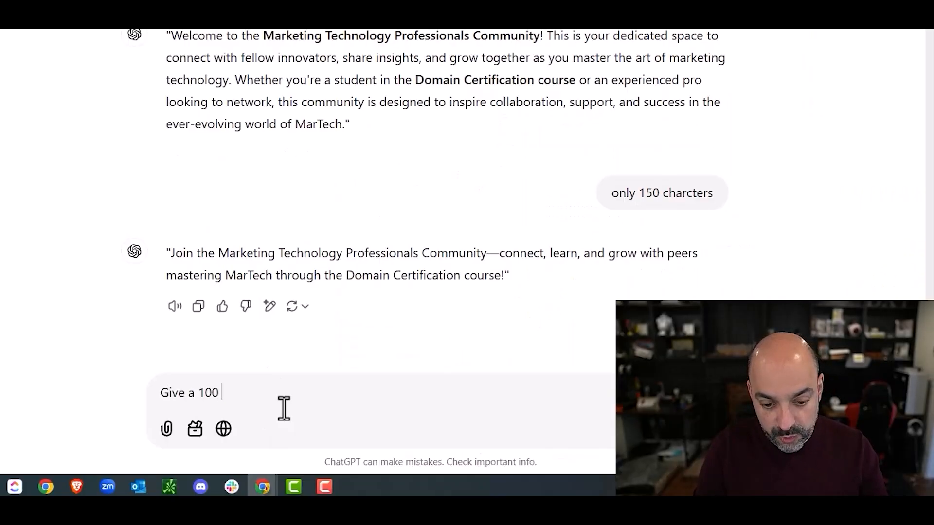
text(0 about us based on t)
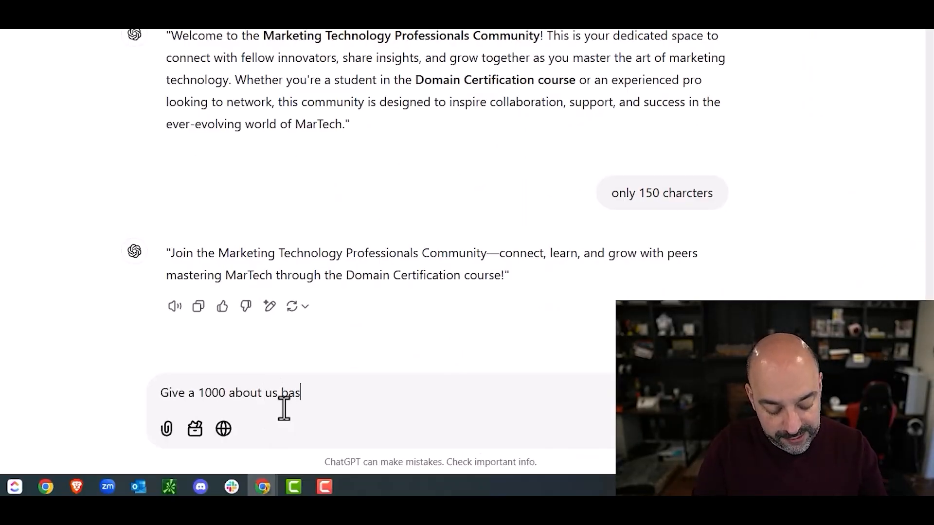
text(his)
key(Return)
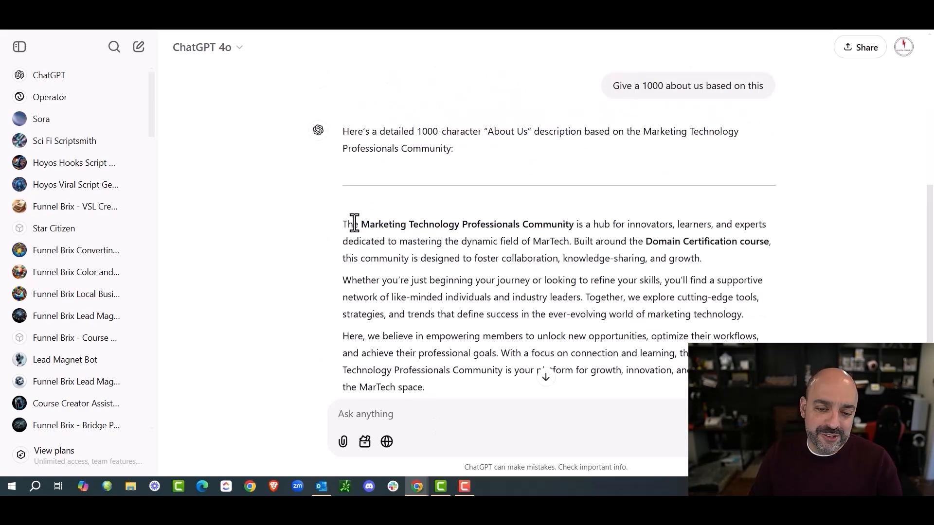
scroll(350, 226, down, 2)
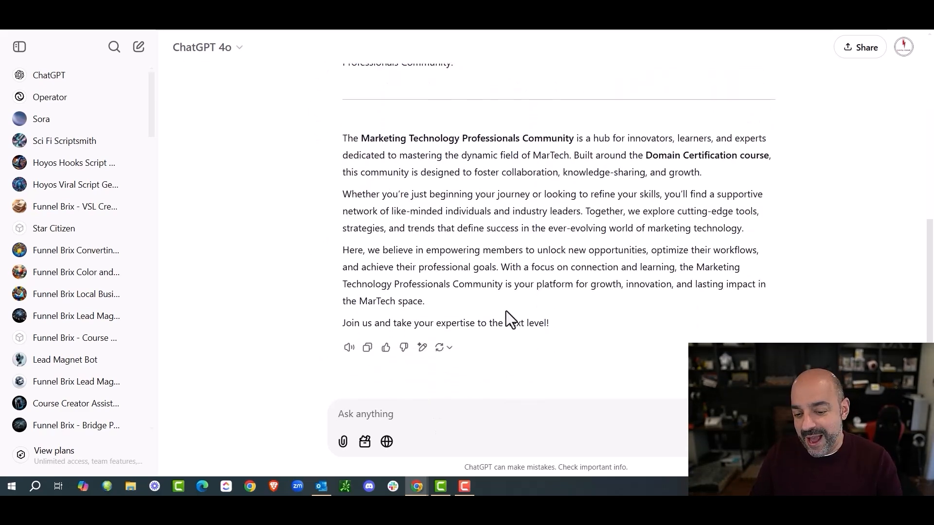
Step: Paste ChatGPT's About reply into the About field and copy the YouTube share link
drag(553, 323, 342, 137)
right_click(407, 159)
click(406, 159)
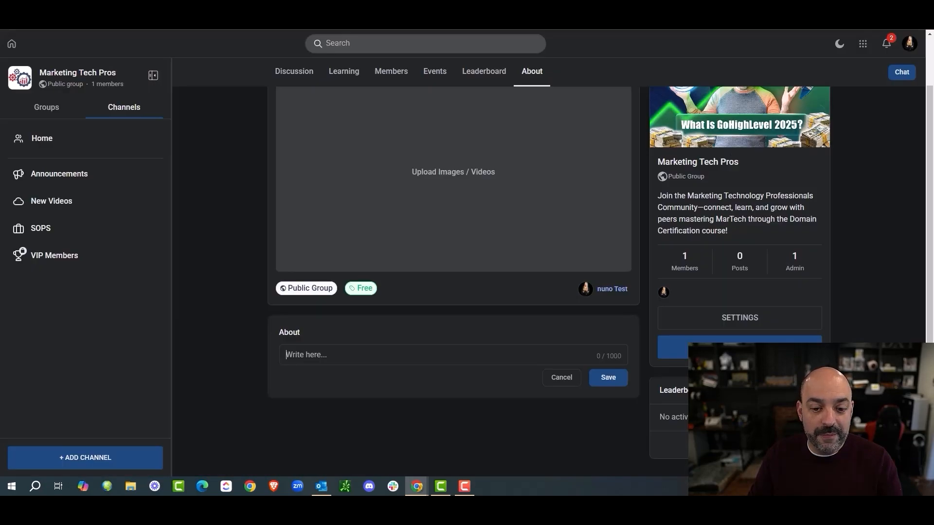
click(365, 354)
key(ctrl+v)
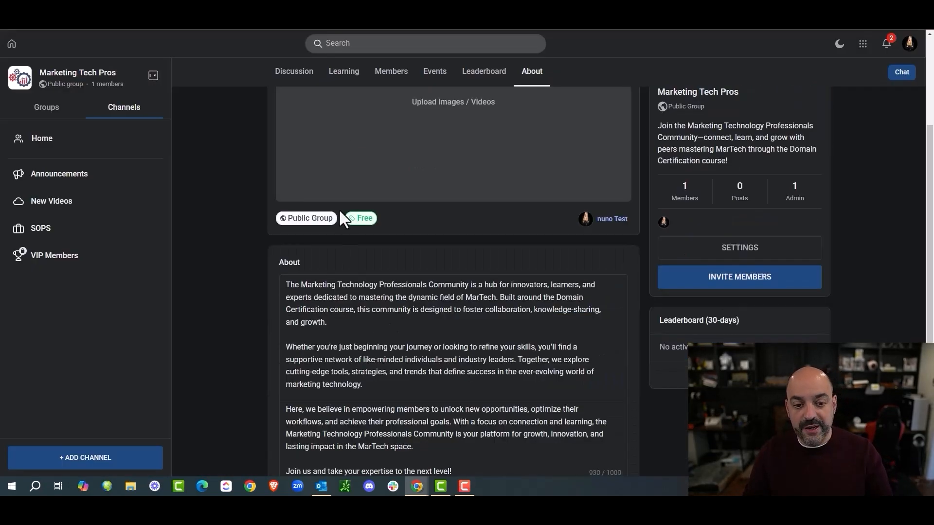
click(453, 145)
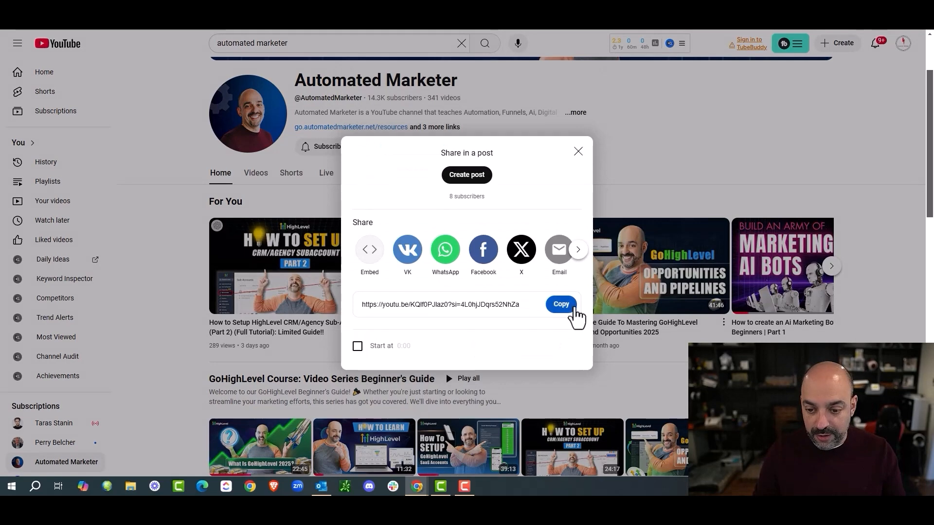
click(574, 310)
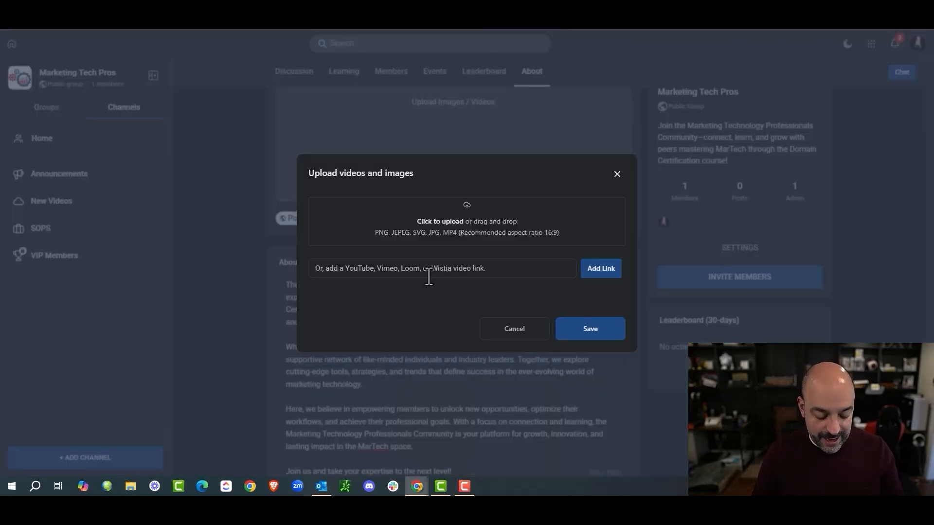
Step: Embed the HighLevel sub-account setup YouTube link on the About page and save
click(429, 277)
key(ctrl+v)
click(606, 276)
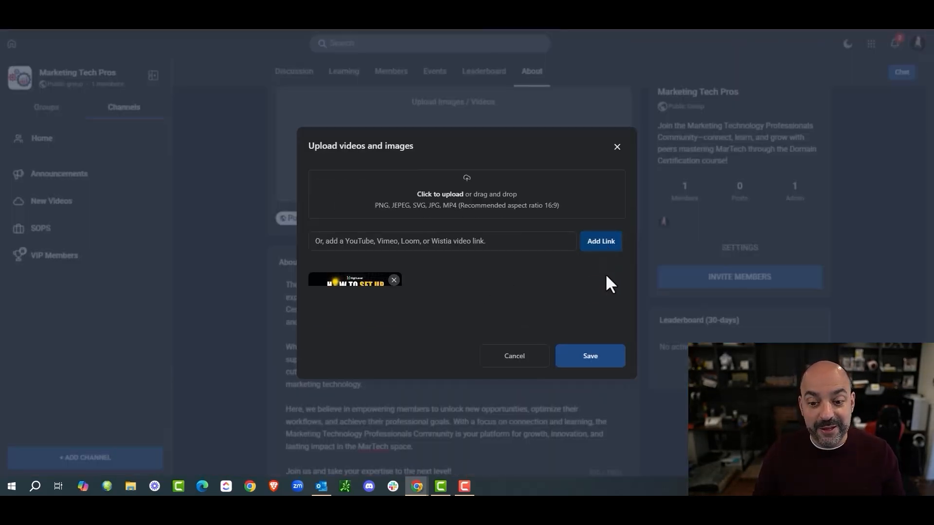
click(599, 357)
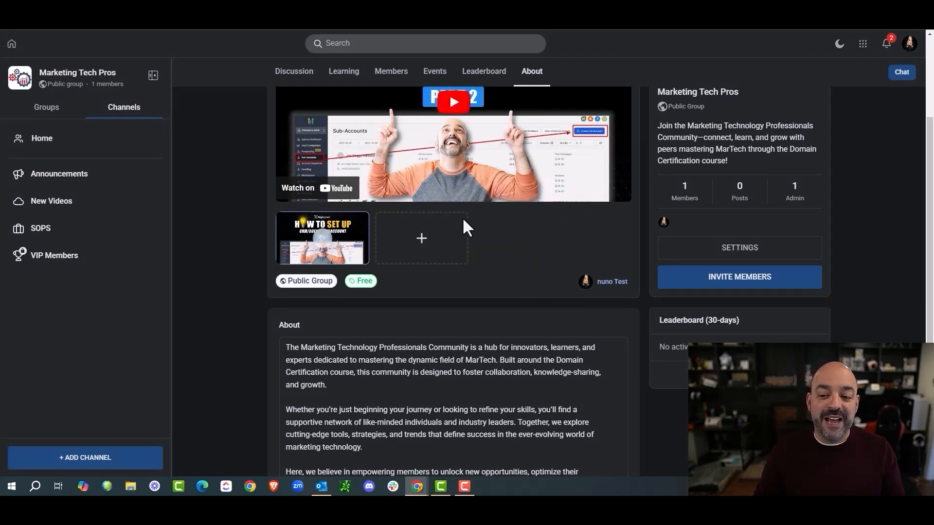
scroll(531, 211, up, 3)
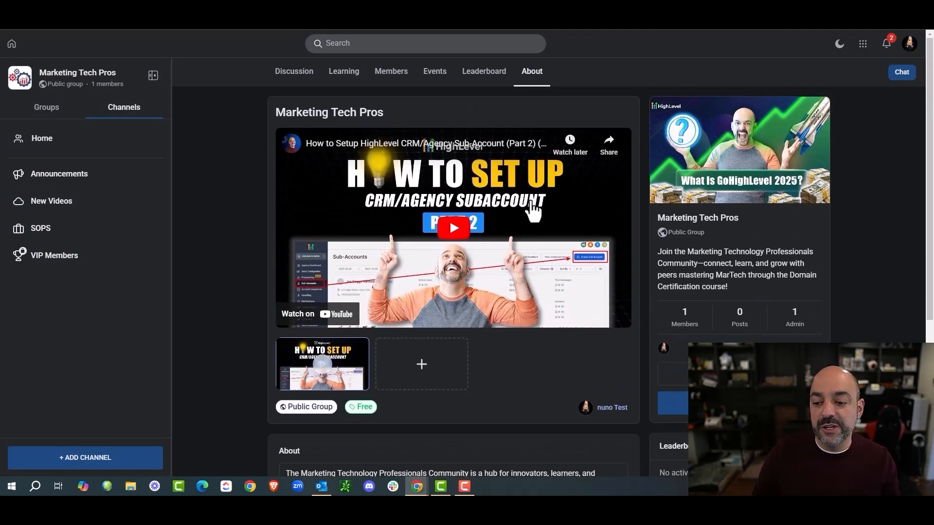
scroll(534, 212, down, 4)
scroll(533, 212, up, 4)
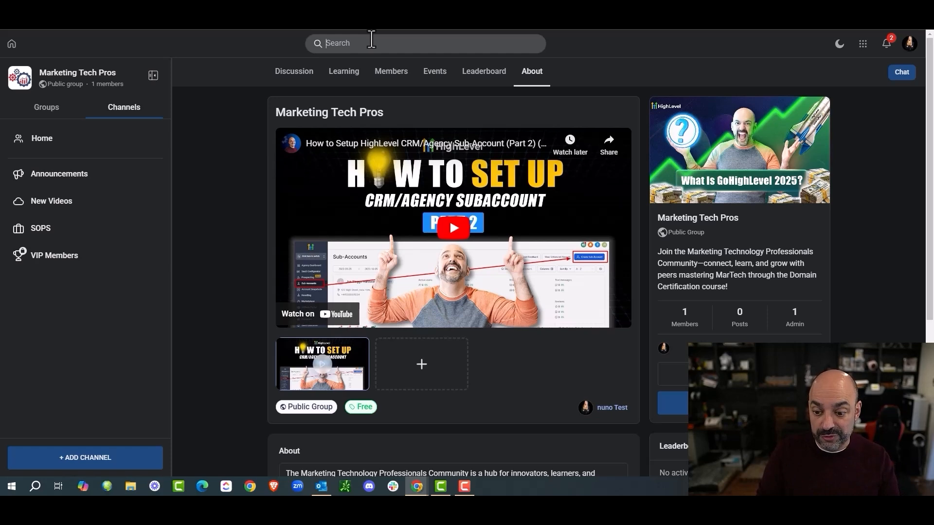
scroll(435, 128, down, 2)
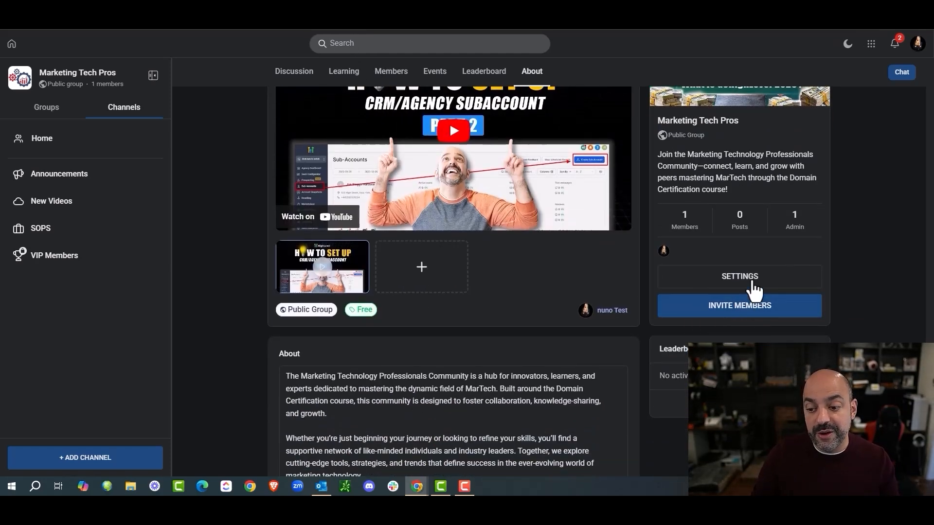
Step: Review the group's Details, Subscriptions and Branding settings, down to cover image and logo
click(751, 283)
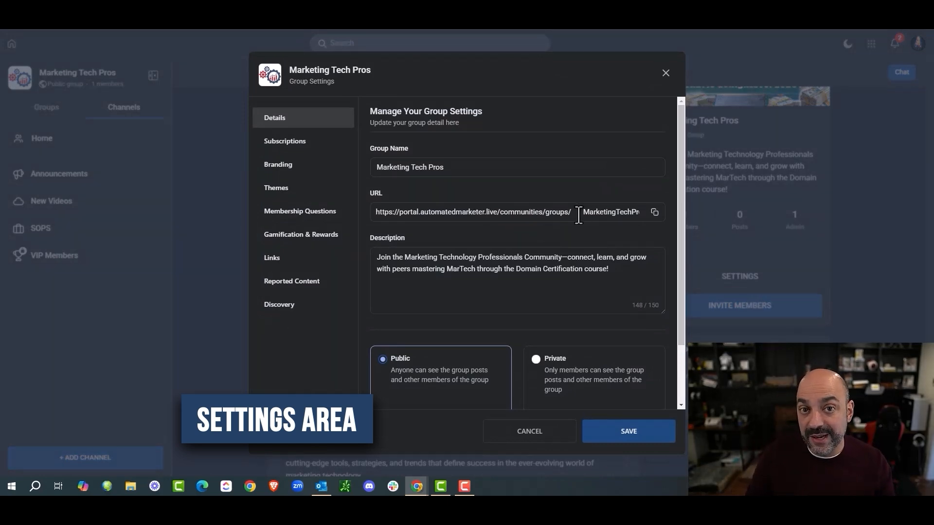
scroll(557, 205, down, 3)
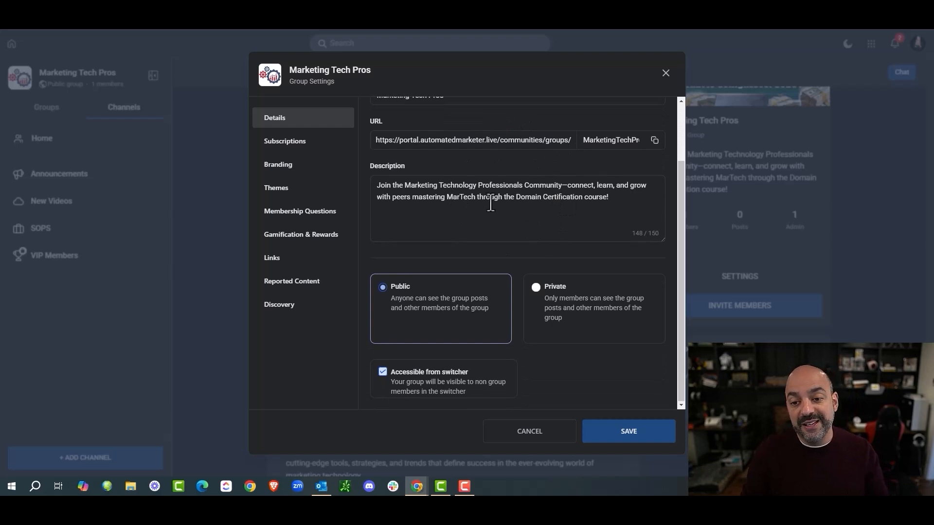
click(283, 147)
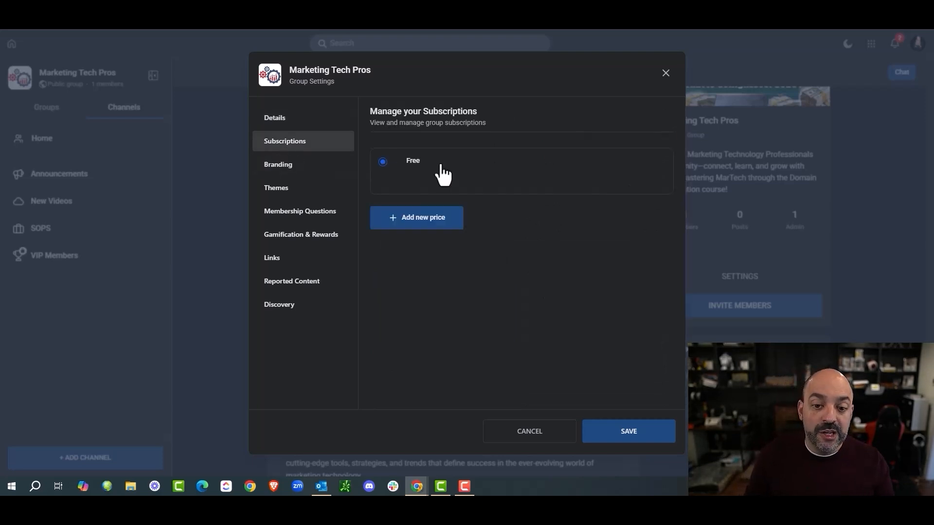
click(276, 168)
scroll(519, 189, down, 4)
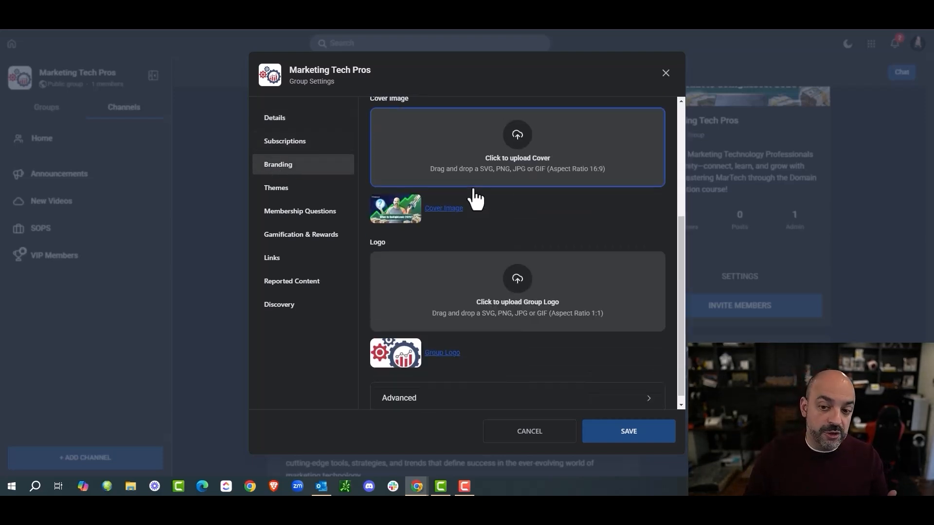
Step: Set the group theme to Light mode with the Default community theme and confirm
click(306, 192)
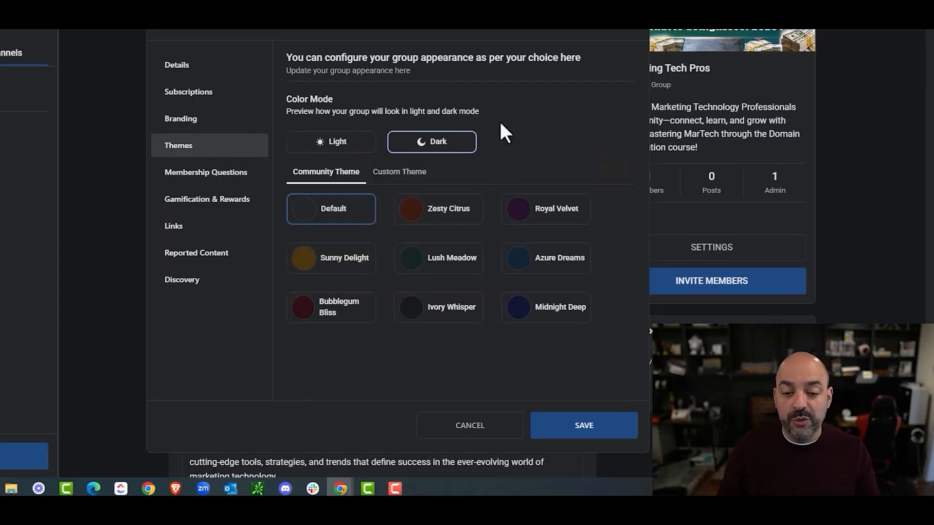
click(353, 149)
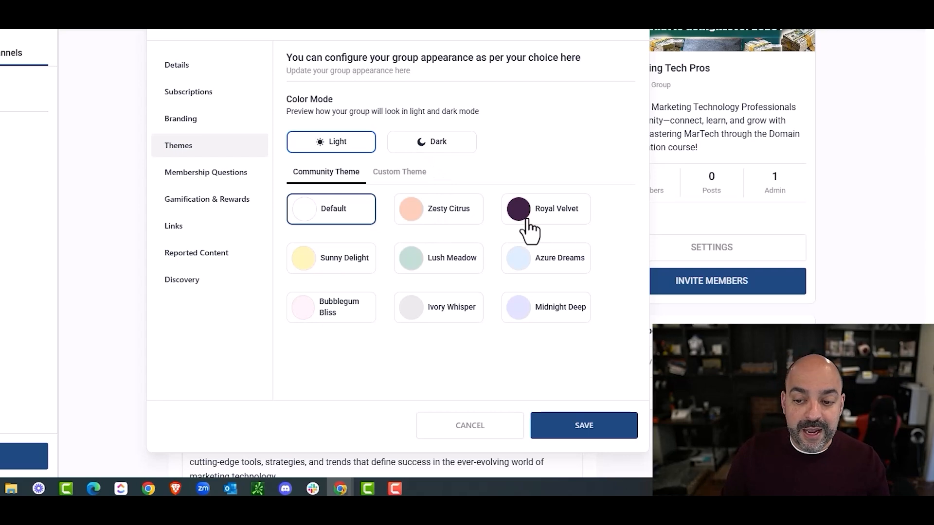
click(399, 172)
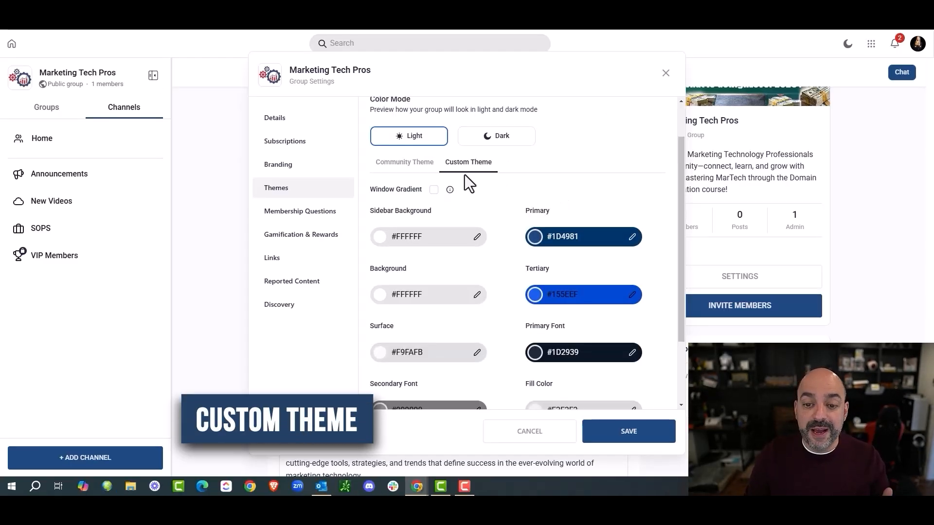
scroll(584, 243, down, 2)
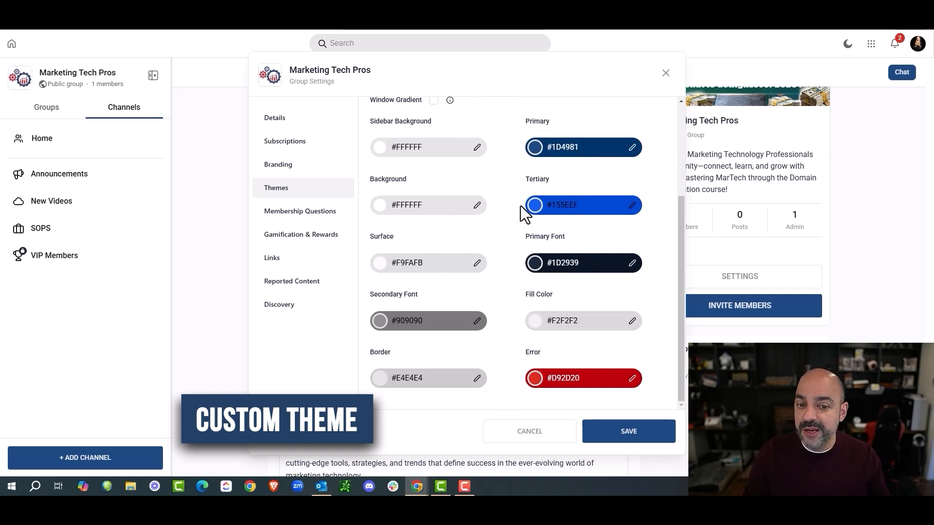
scroll(522, 205, up, 3)
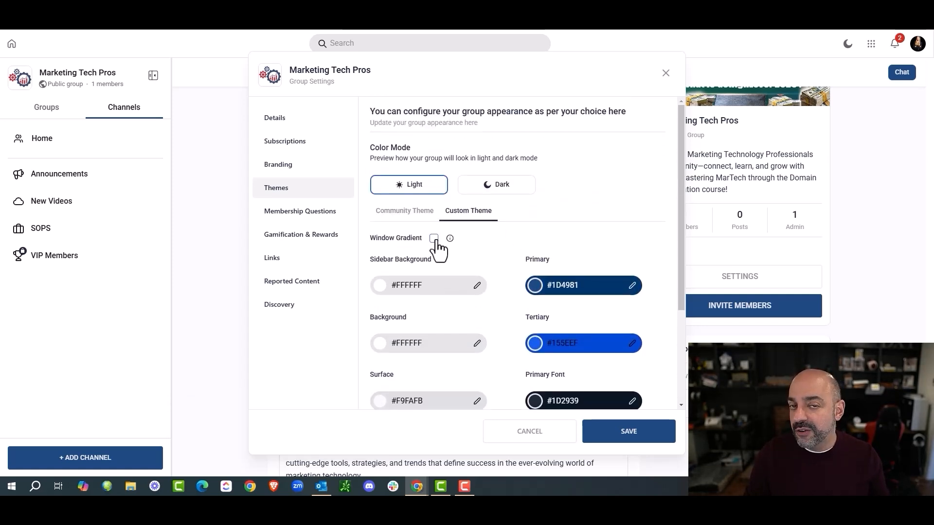
click(425, 212)
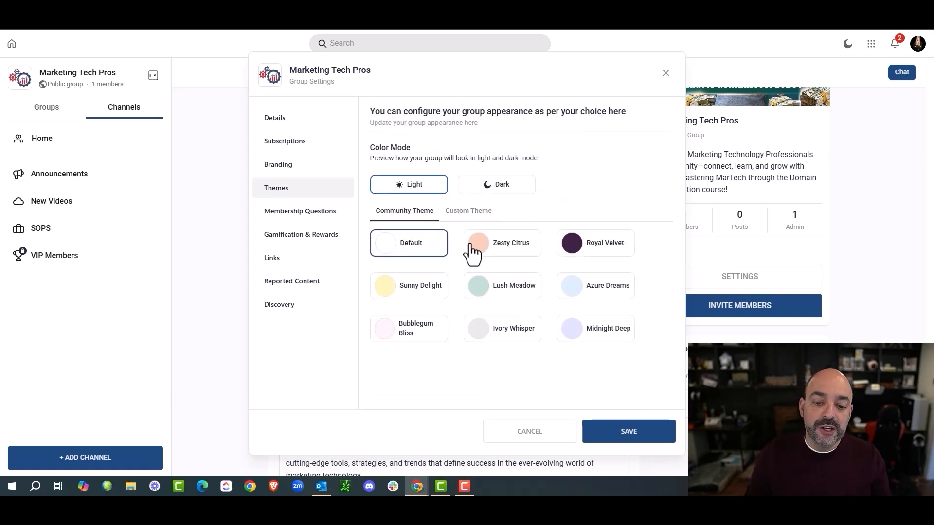
click(628, 432)
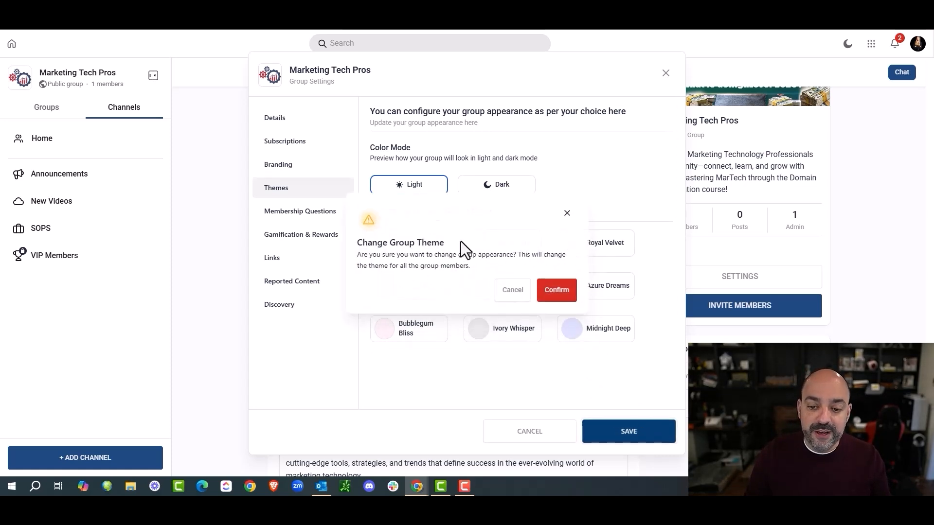
click(555, 291)
Step: Go to Membership Questions and begin adding a new question
click(306, 214)
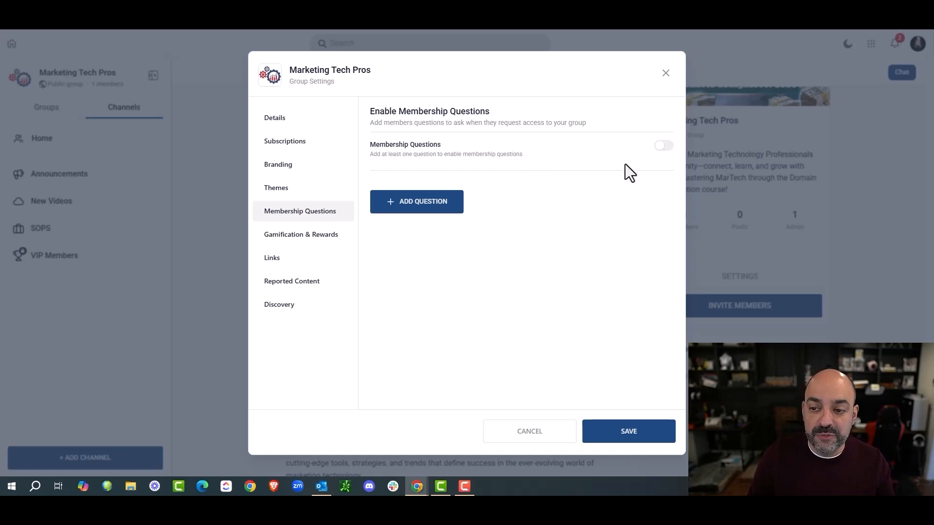
click(439, 196)
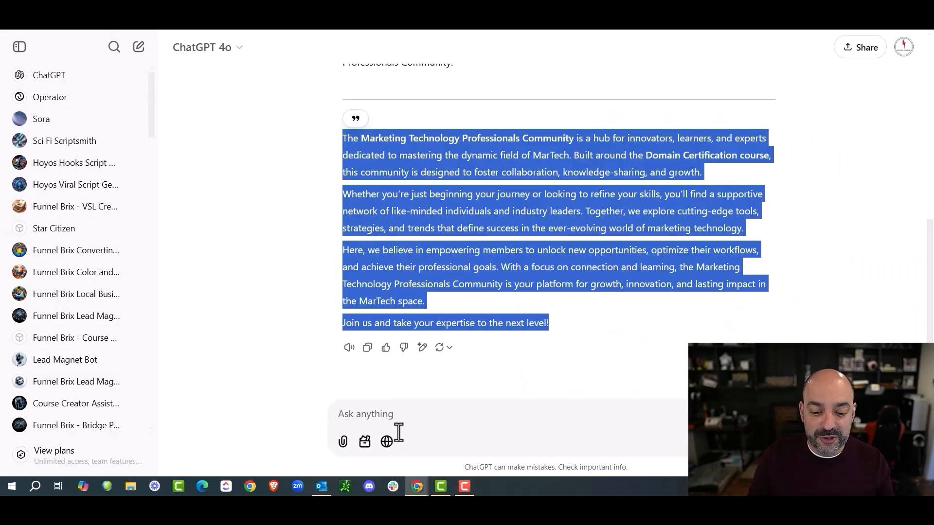
Step: Get ChatGPT's suggested new-member question about marketing technology goals or challenges and select it
click(418, 414)
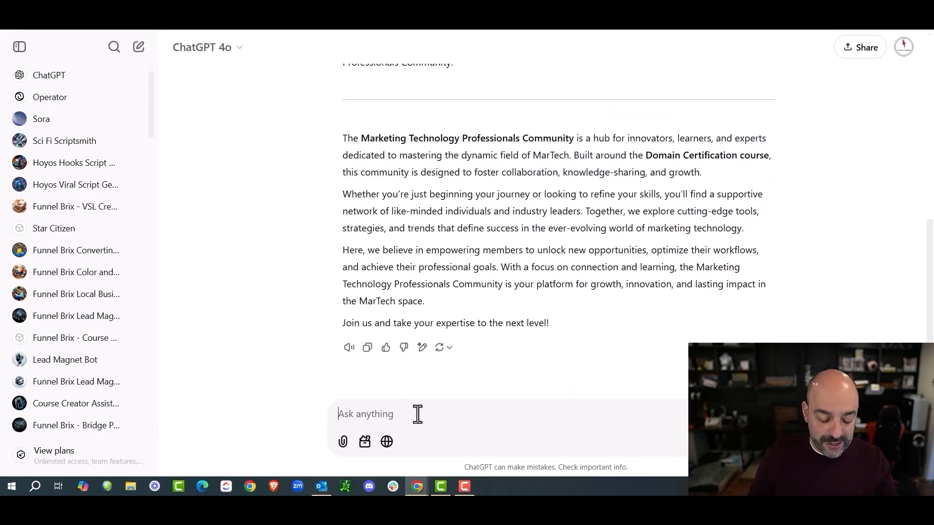
text(on)
text(e question I ca)
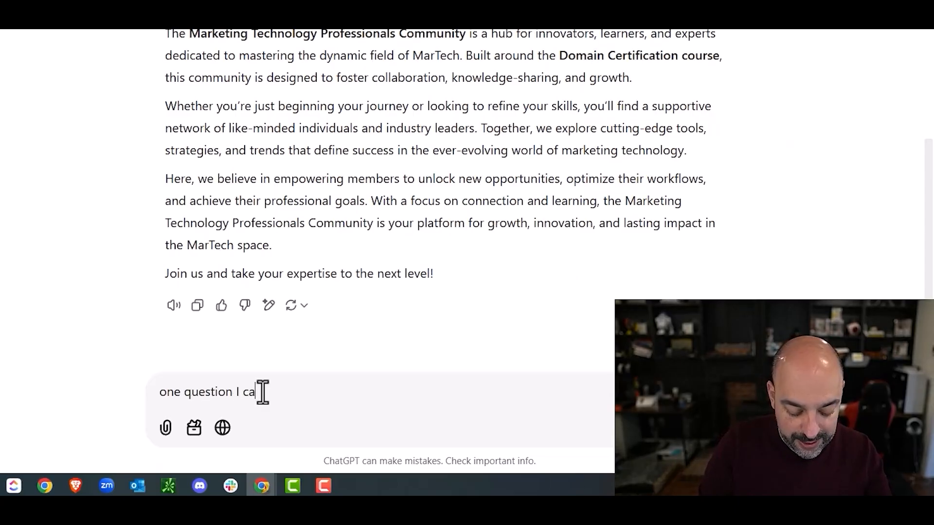
text(nm ask incomign commun)
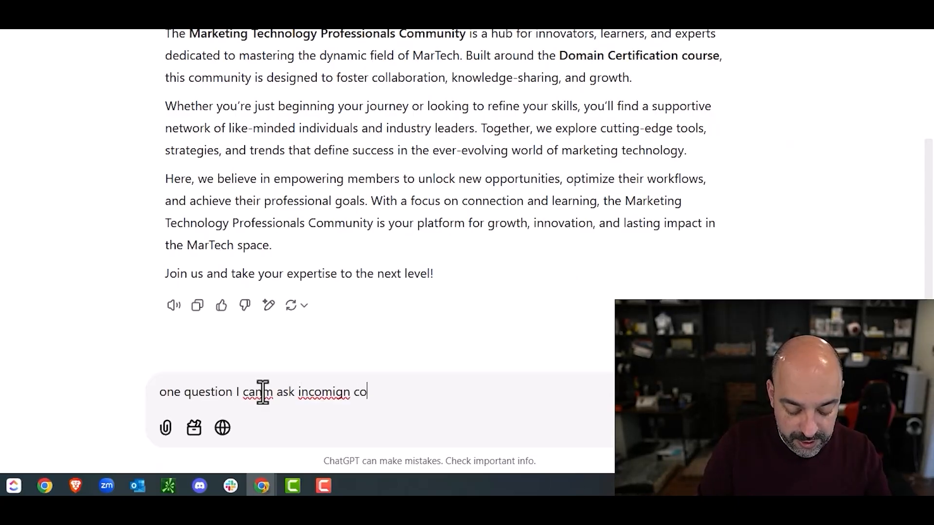
text(ity memebrs)
key(Return)
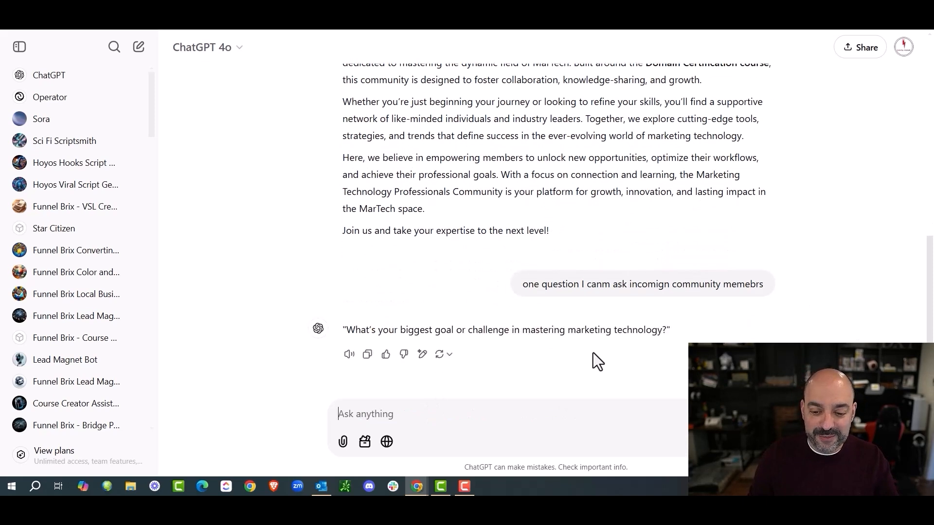
drag(346, 323, 667, 325)
key(ctrl+c)
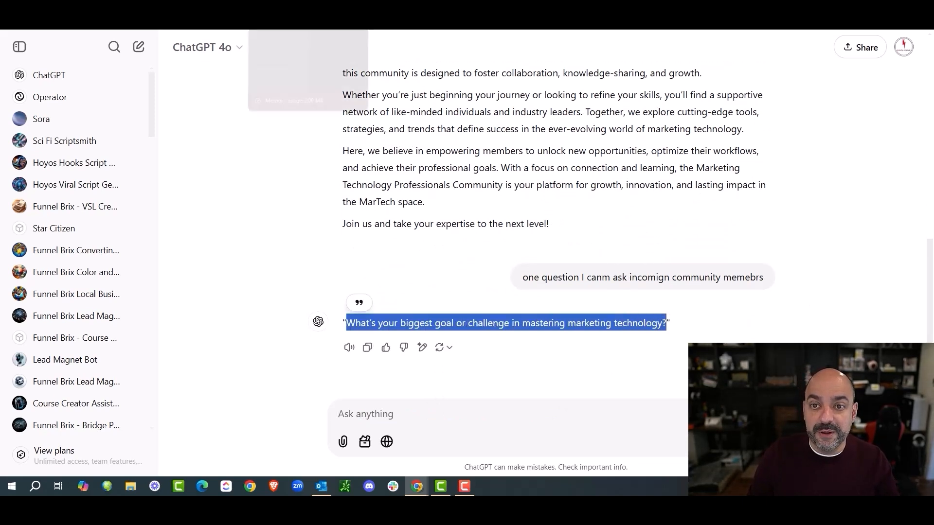
Step: Save the pasted goal-or-challenge membership question and turn membership questions on
click(70, 22)
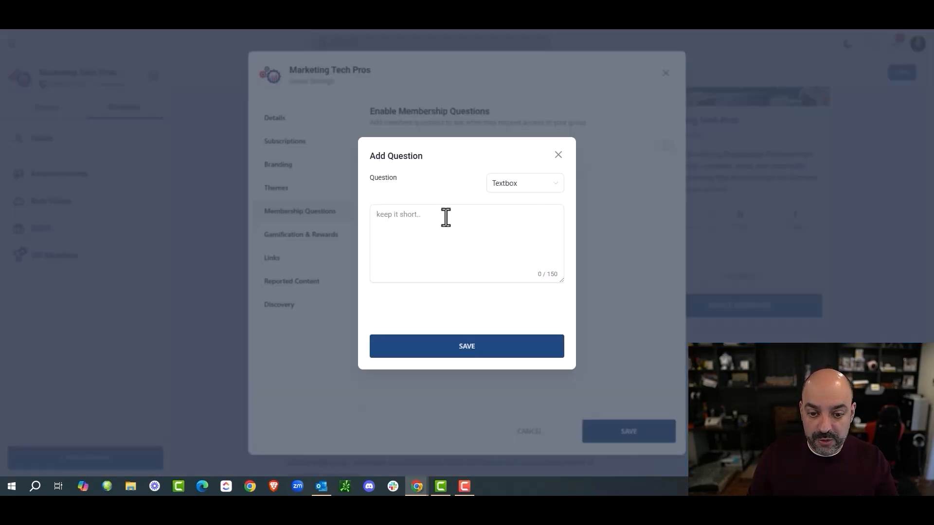
key(ctrl+v)
click(497, 352)
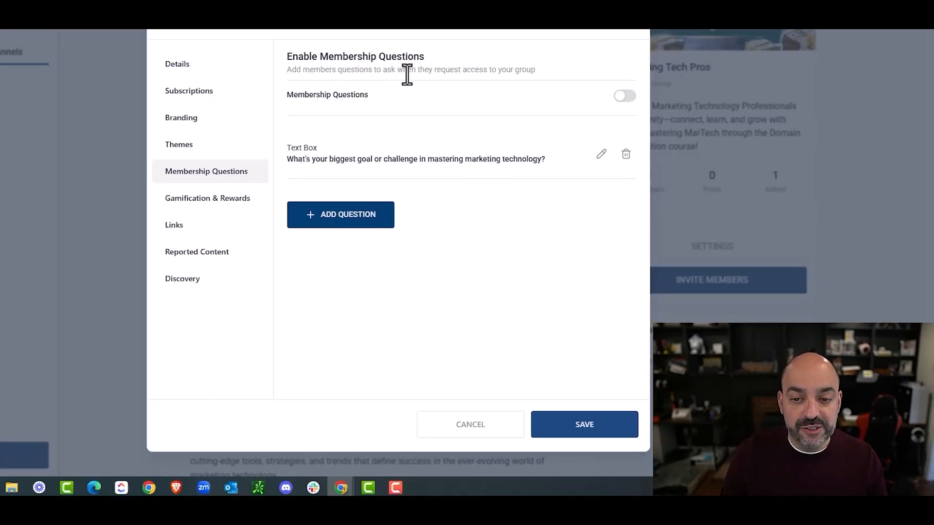
click(627, 97)
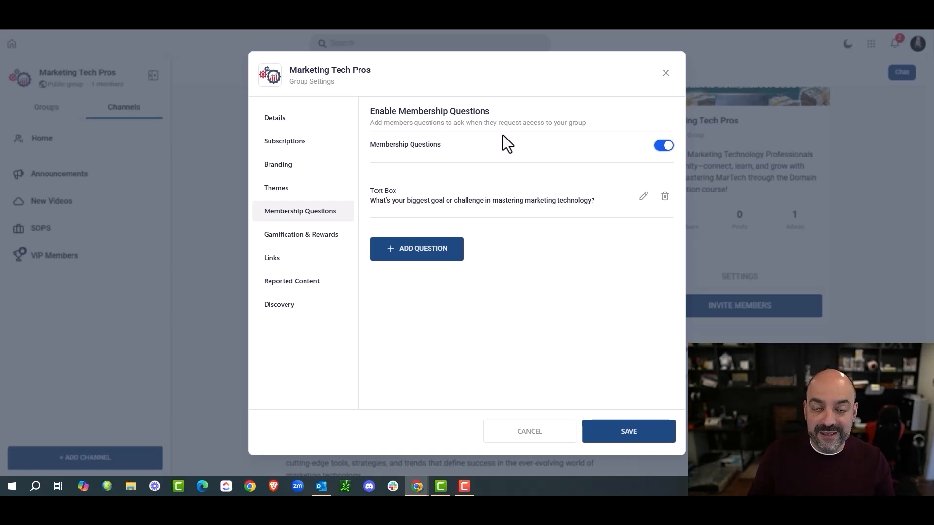
click(299, 236)
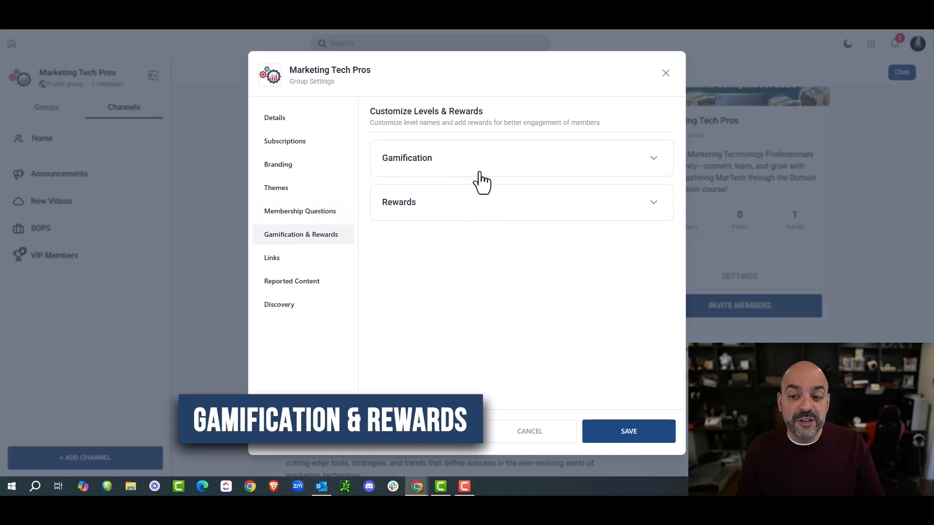
Step: Expand the gamification levels and inspect Level 1 without changing it
click(652, 160)
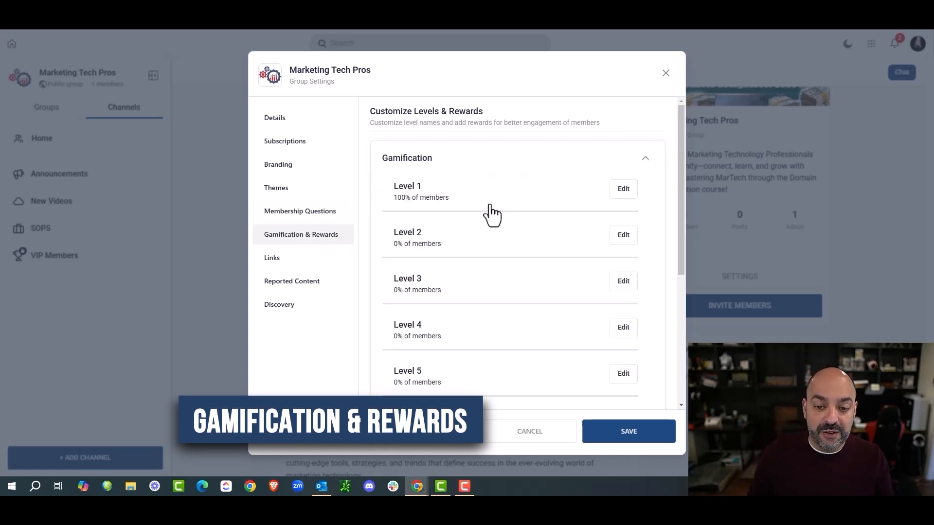
click(622, 189)
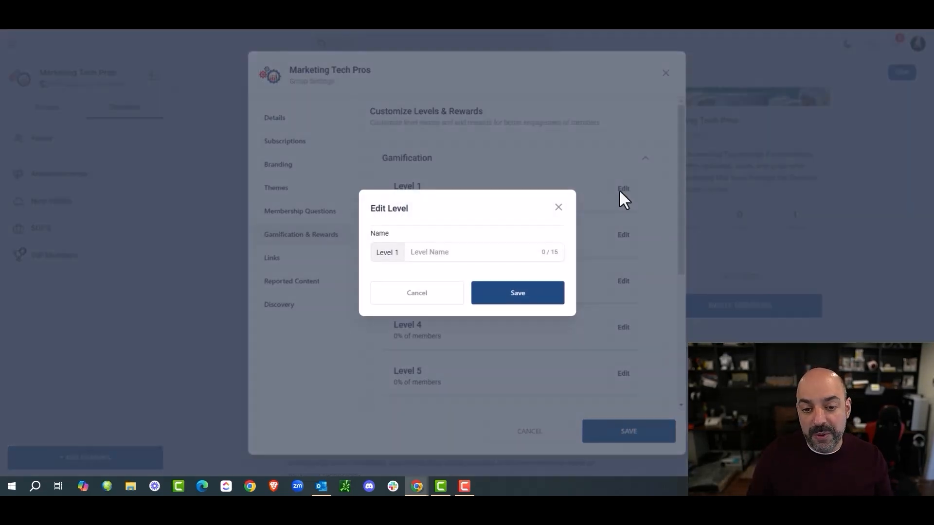
click(558, 207)
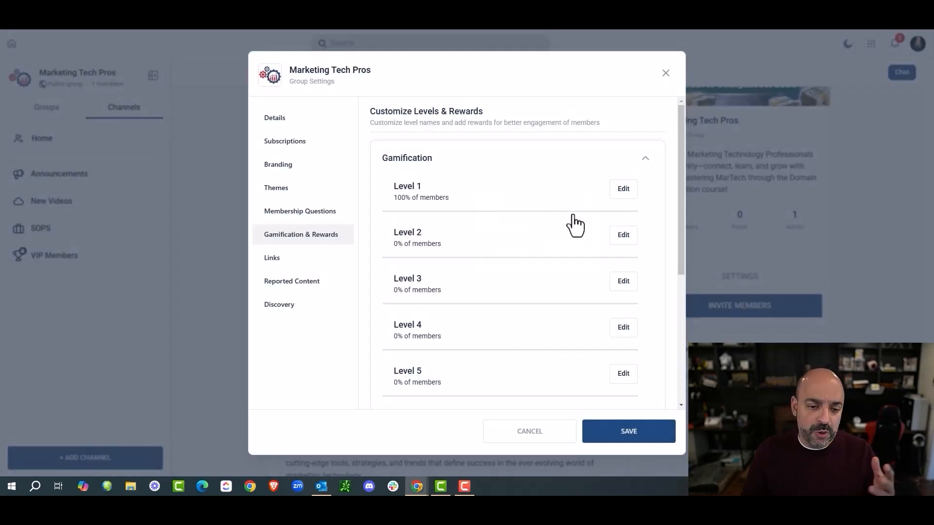
scroll(531, 240, down, 5)
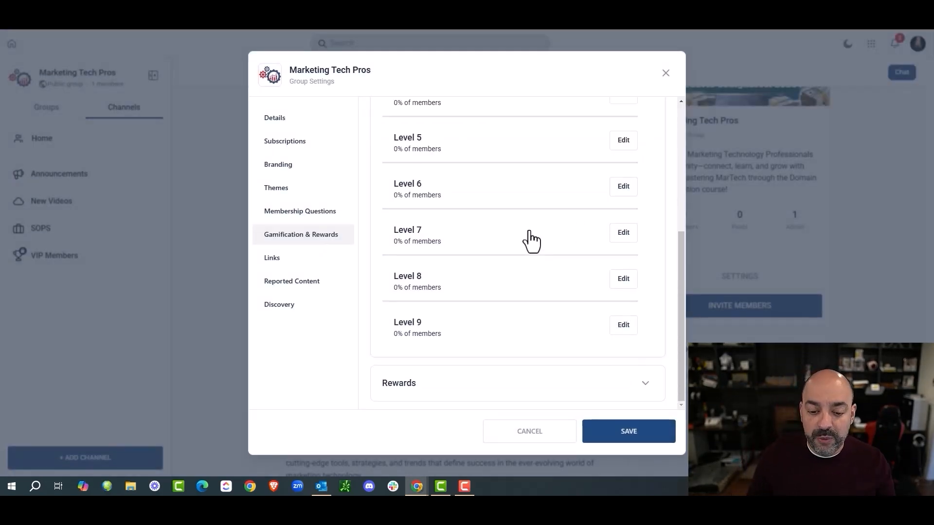
scroll(526, 325, down, 1)
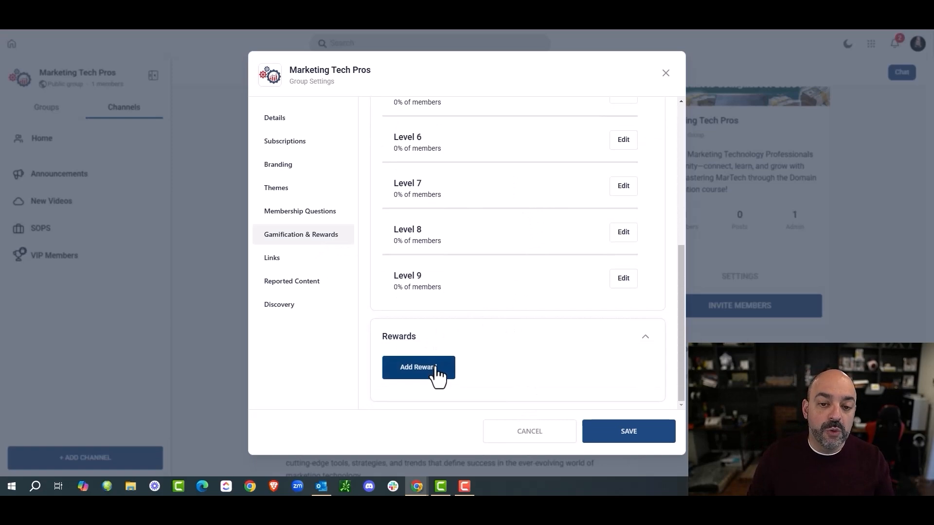
Step: Add a '10% off next Course' reward described 'Achieve Level 1 and get a coupon'
click(436, 374)
text(10)
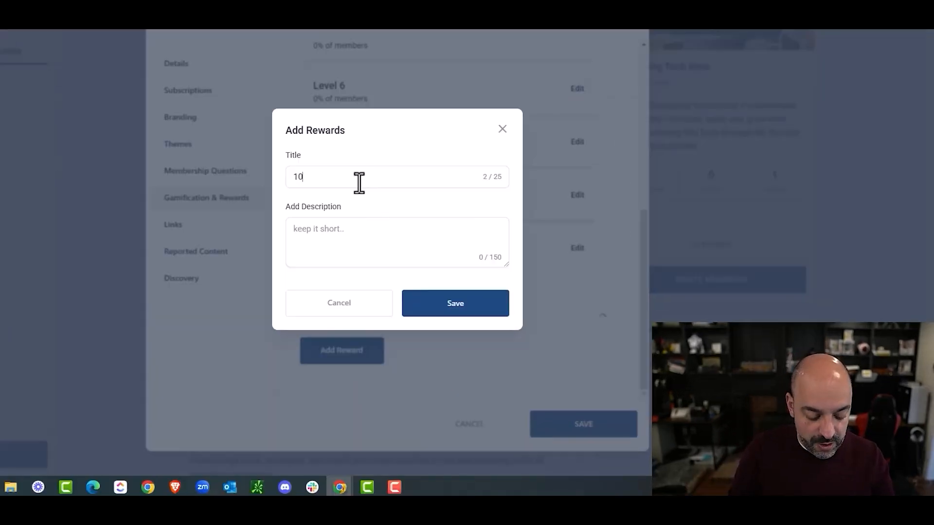
text(% off next Course)
click(410, 238)
text(P)
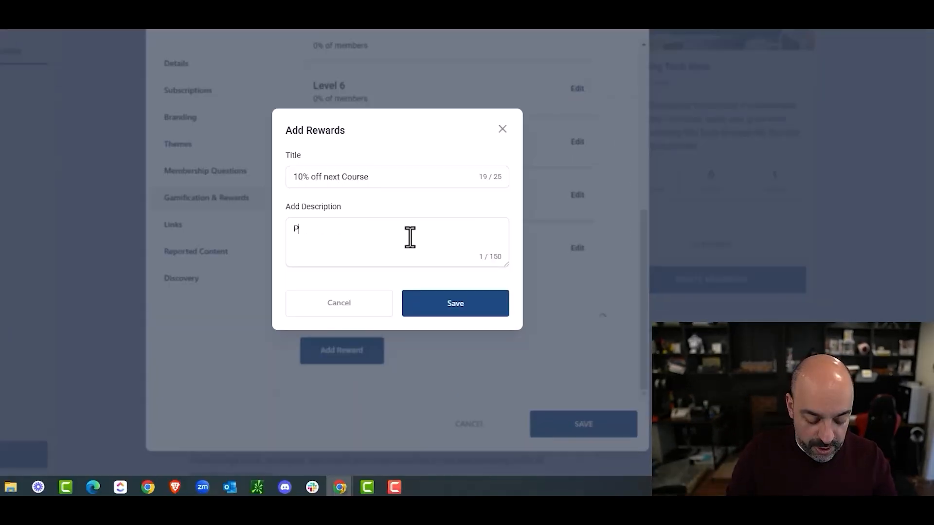
text(articapte and )
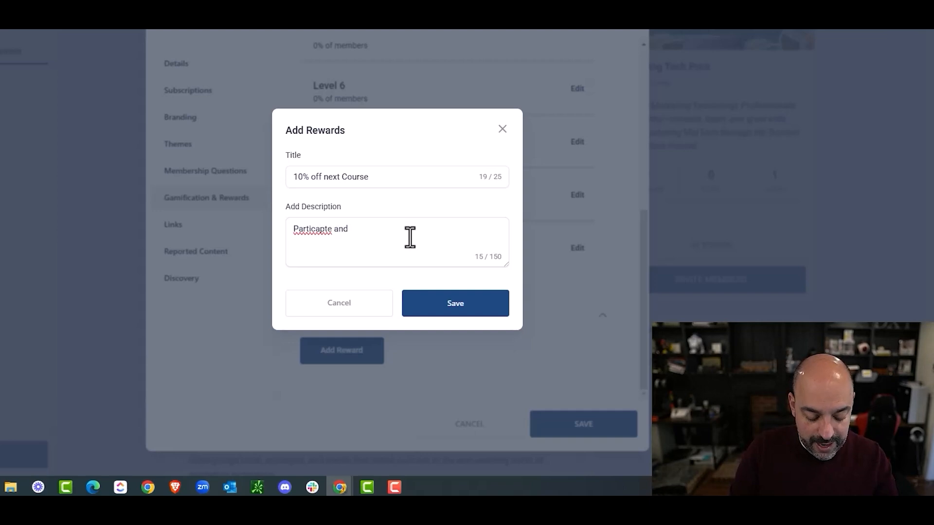
text(get A copup)
key(BackSpace)
key(BackSpace)
key(BackSpace)
key(BackSpace)
key(BackSpace)
key(BackSpace)
key(BackSpace)
key(BackSpace)
key(BackSpace)
key(BackSpace)
key(BackSpace)
key(BackSpace)
key(BackSpace)
key(BackSpace)
key(BackSpace)
key(BackSpace)
key(BackSpace)
key(BackSpace)
key(BackSpace)
key(BackSpace)
text(Acheive L)
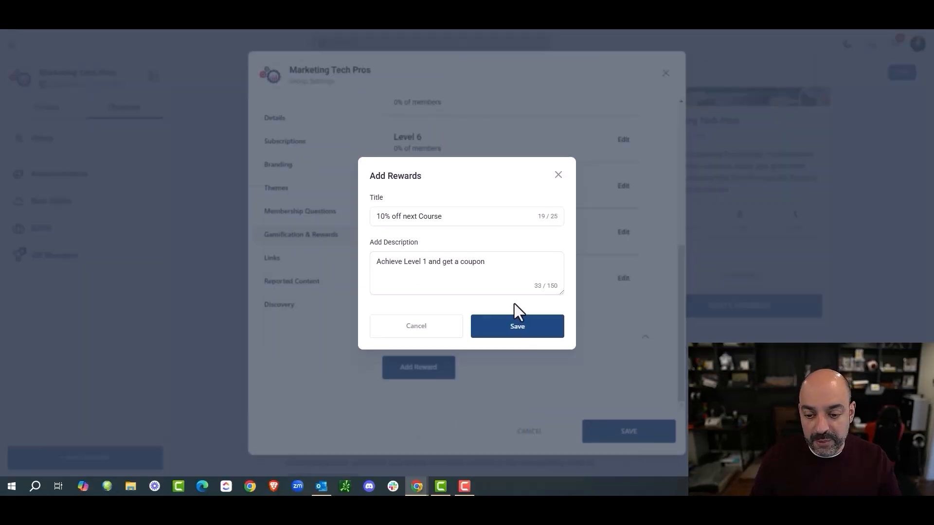
click(467, 301)
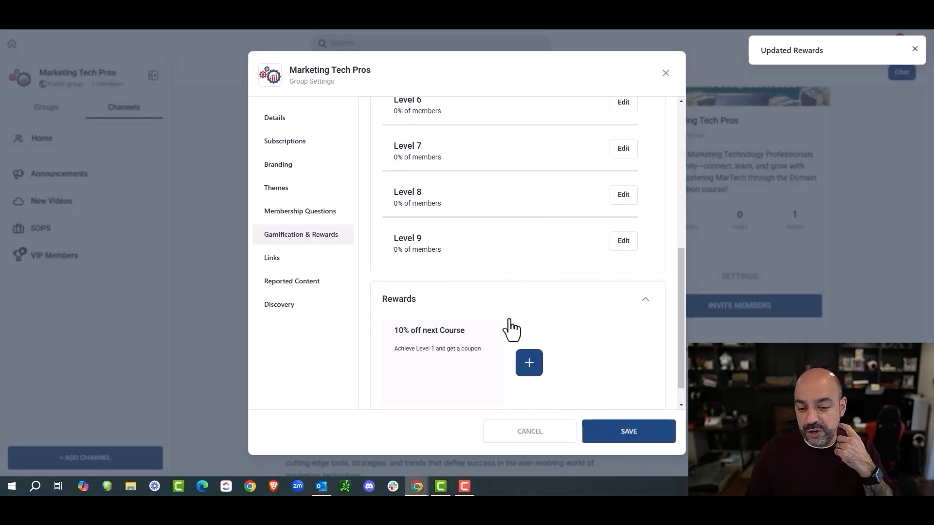
scroll(511, 331, down, 1)
mouse_move(432, 298)
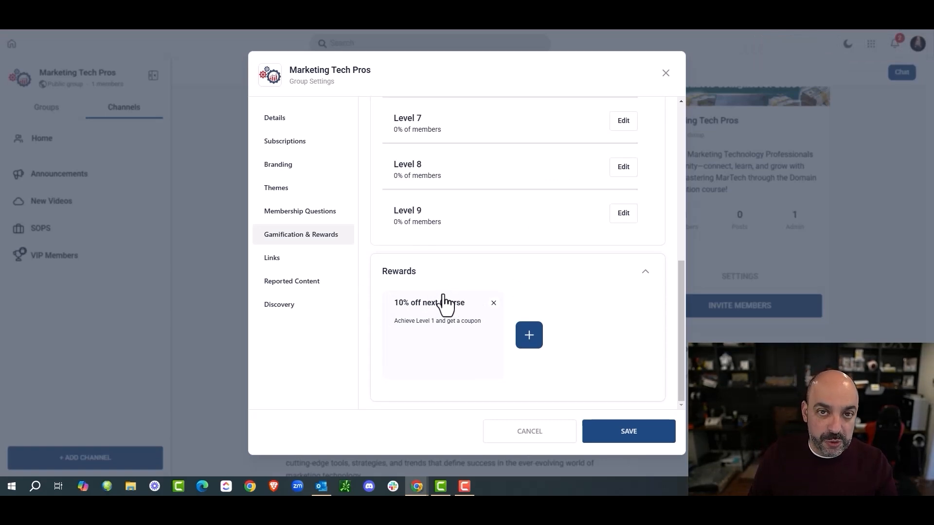
click(290, 262)
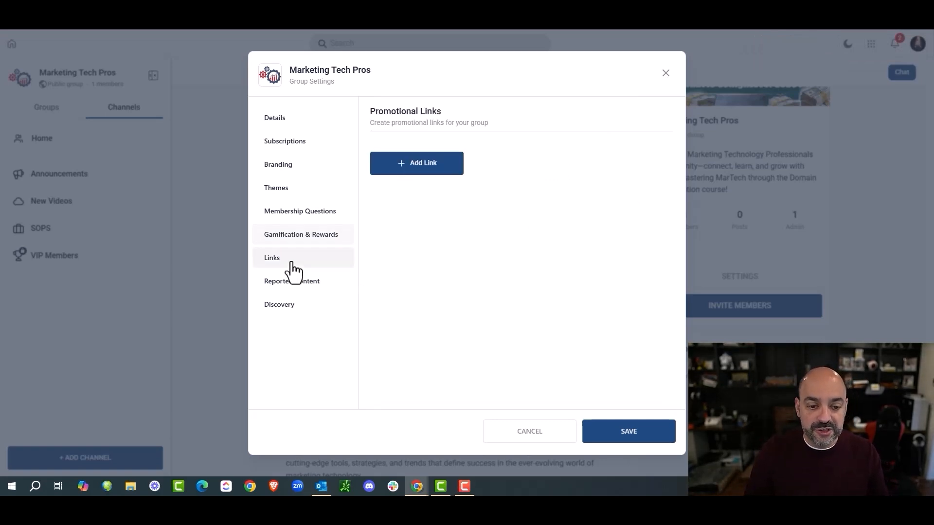
click(430, 166)
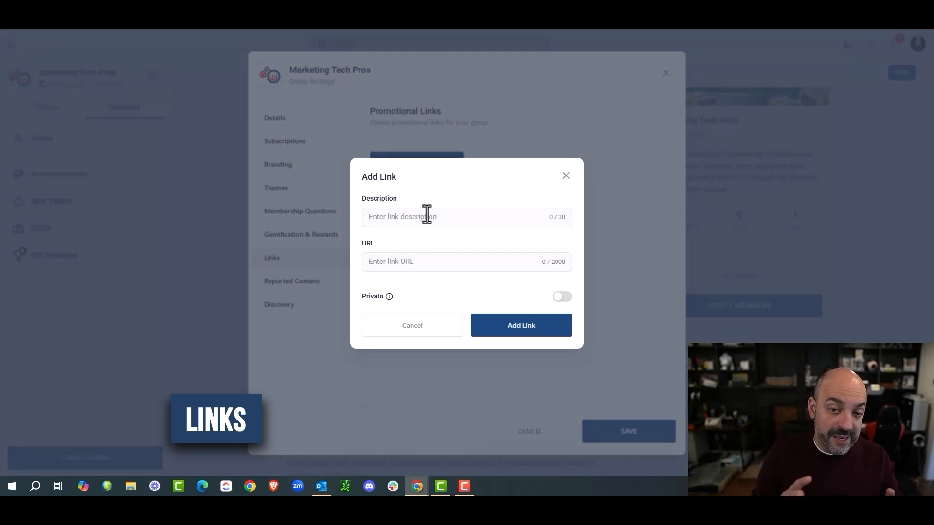
text(Upgra)
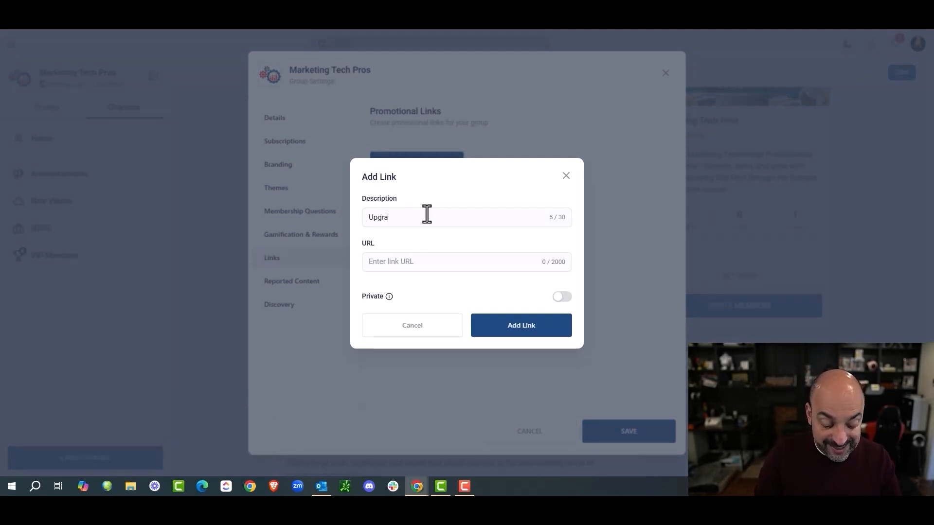
text(de )
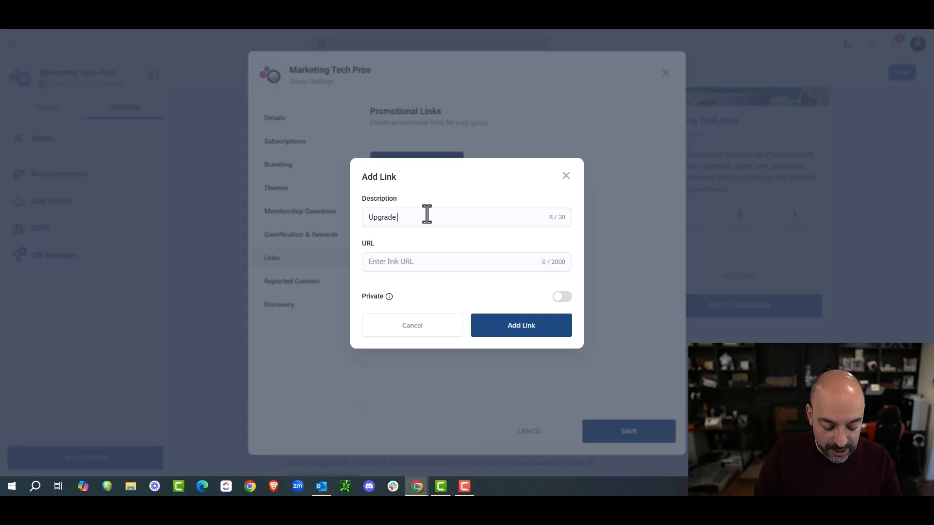
text(To VIP )
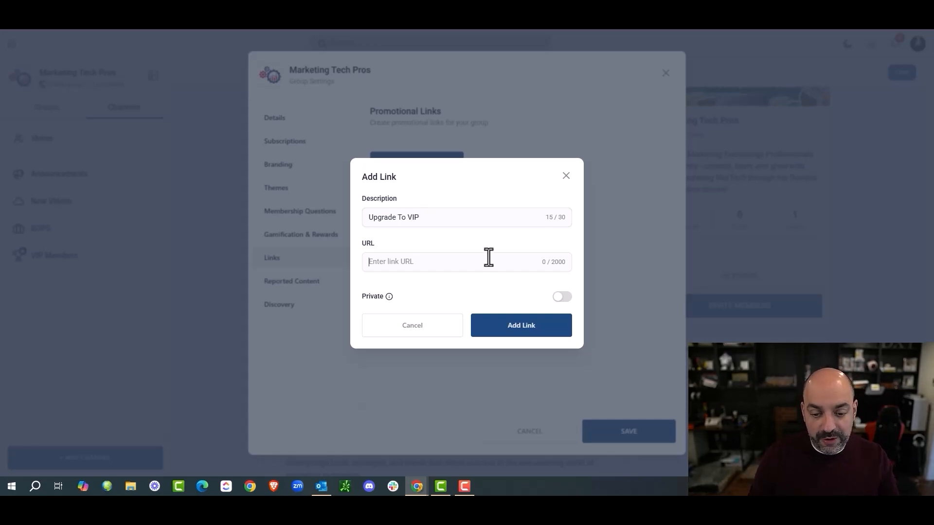
text(ht)
key(BackSpace)
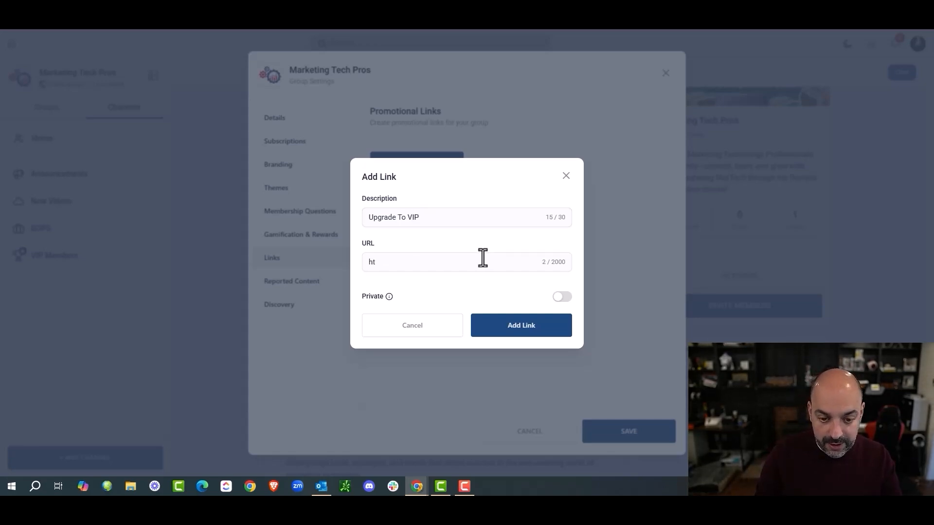
text(tps:)
text(google.com-)
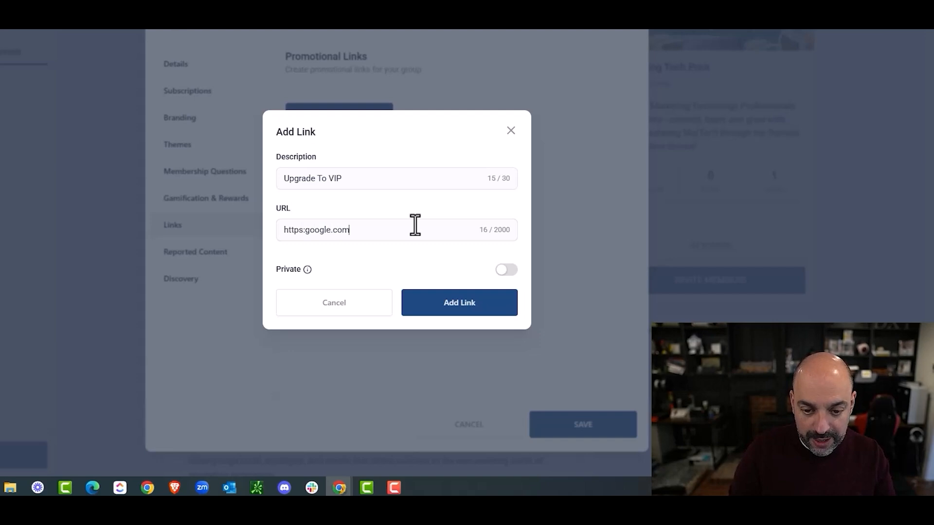
click(306, 233)
text(//)
click(490, 311)
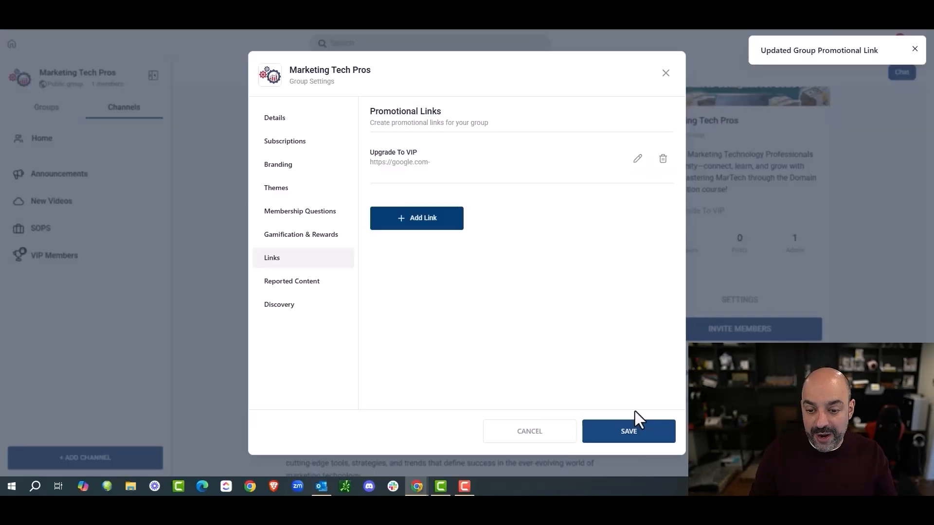
click(598, 425)
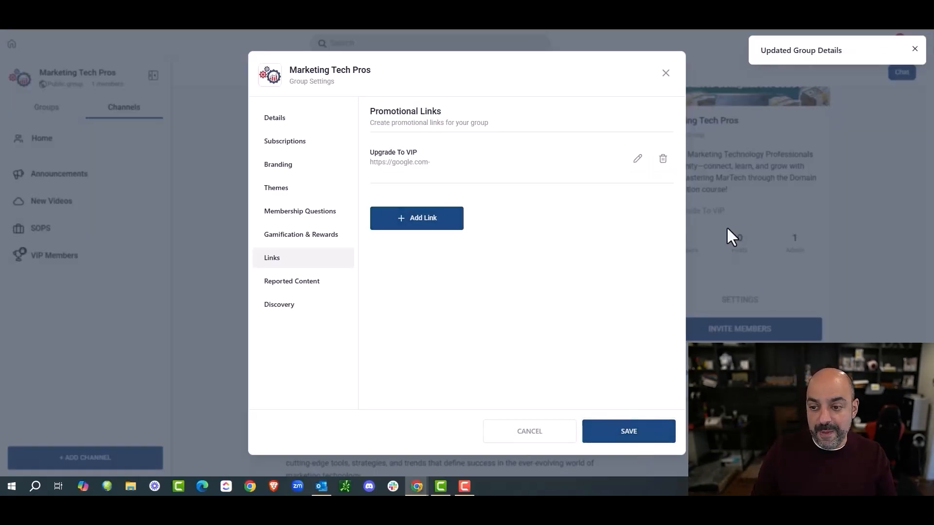
click(298, 284)
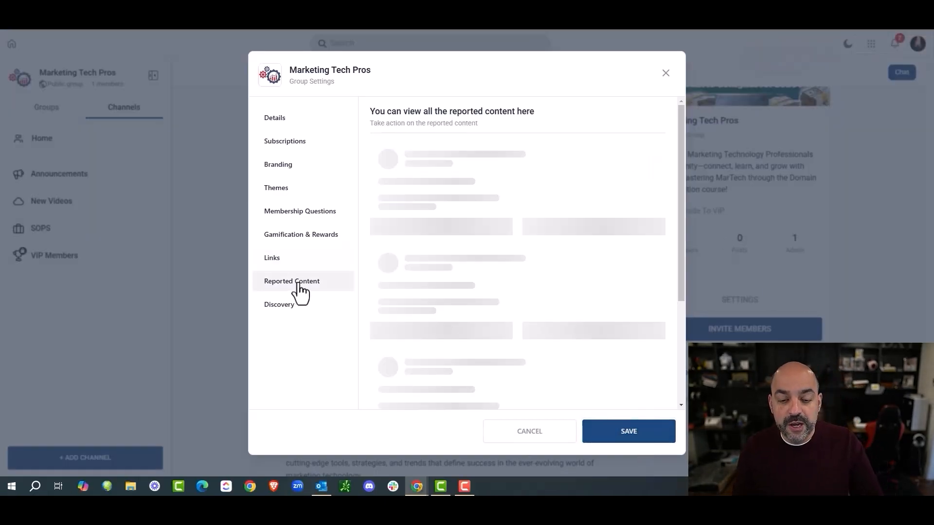
Step: Check the discovery settings' more-than-10-members visibility rule, save, and close group settings
click(318, 309)
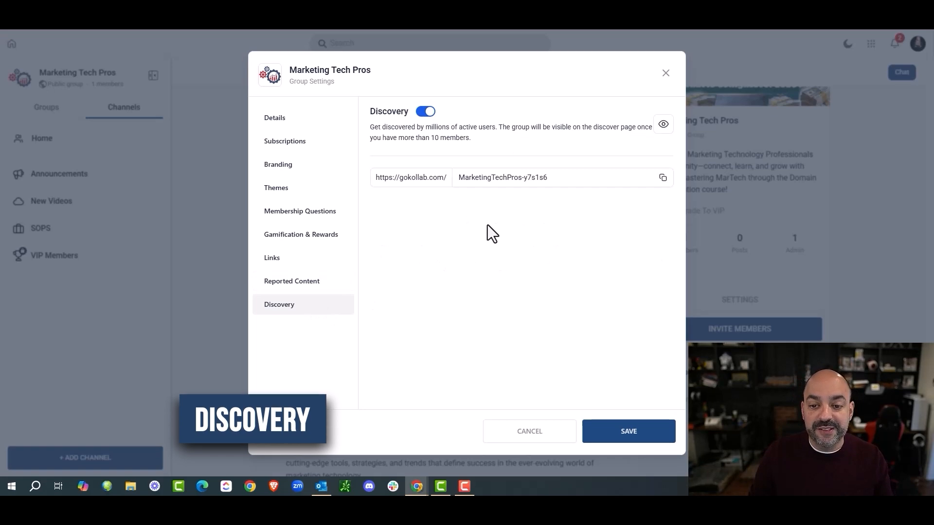
drag(471, 139, 398, 139)
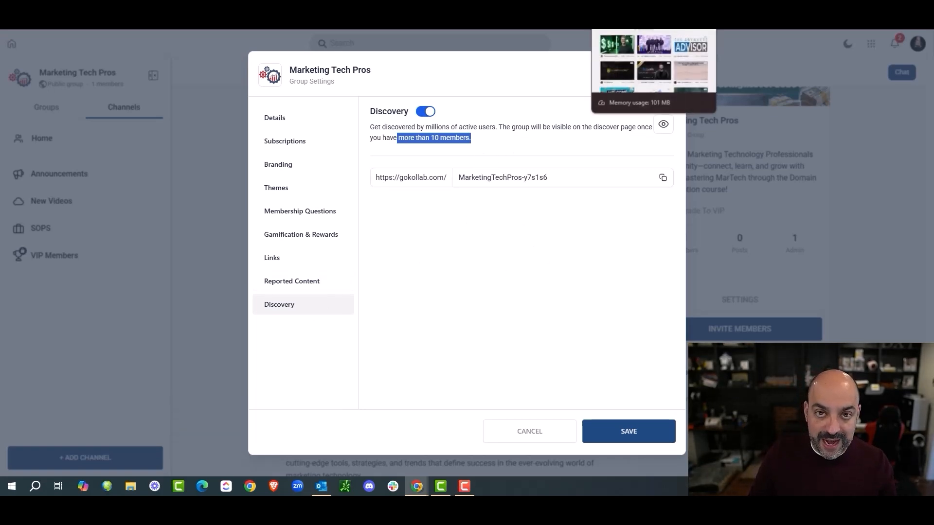
click(605, 441)
click(672, 74)
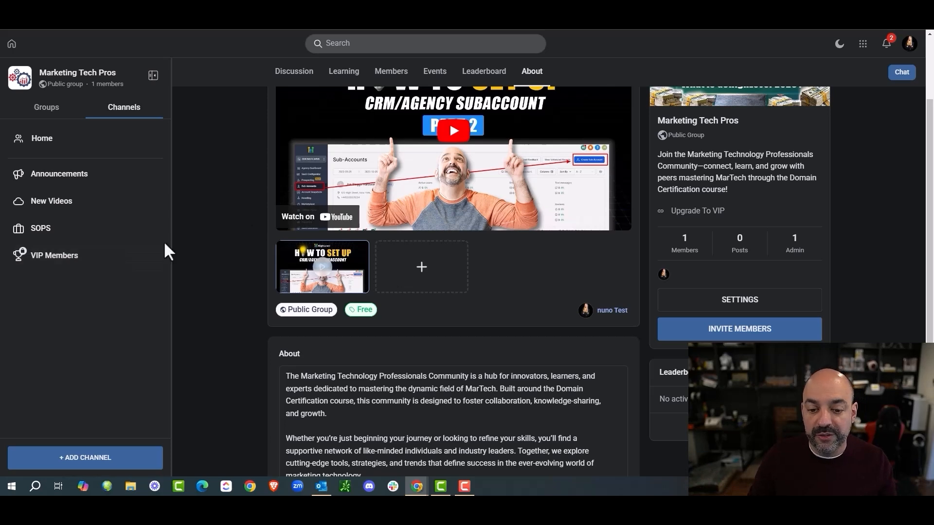
Step: Open the Marketing Tech Pros discussion feed and start writing a new post
scroll(460, 204, up, 2)
scroll(457, 204, down, 5)
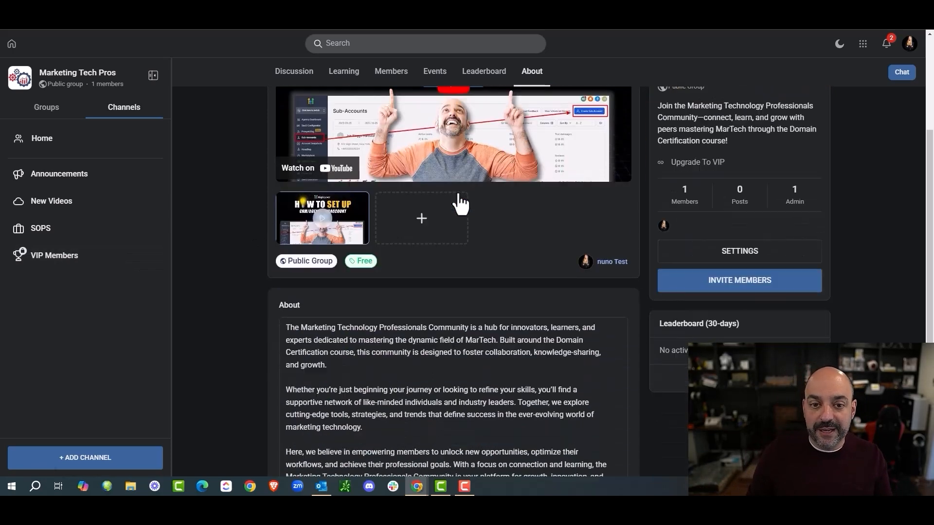
scroll(392, 246, up, 5)
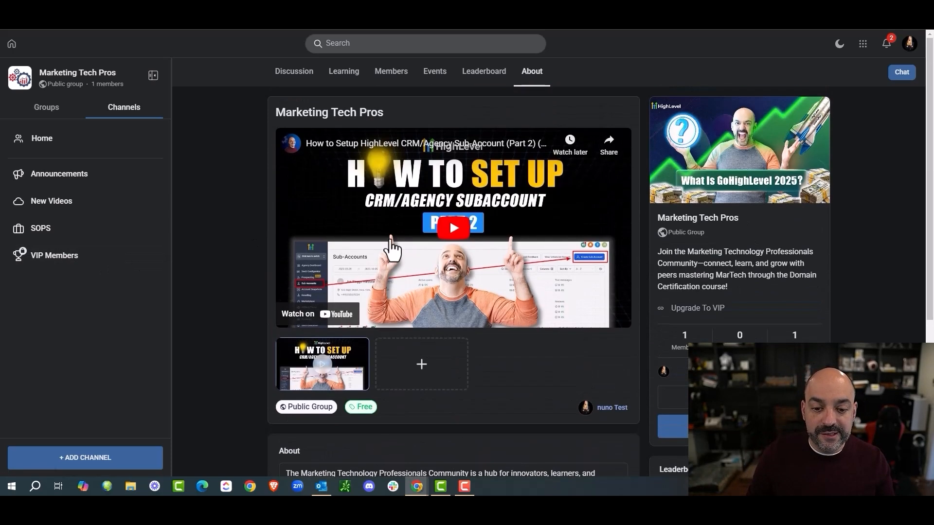
click(902, 72)
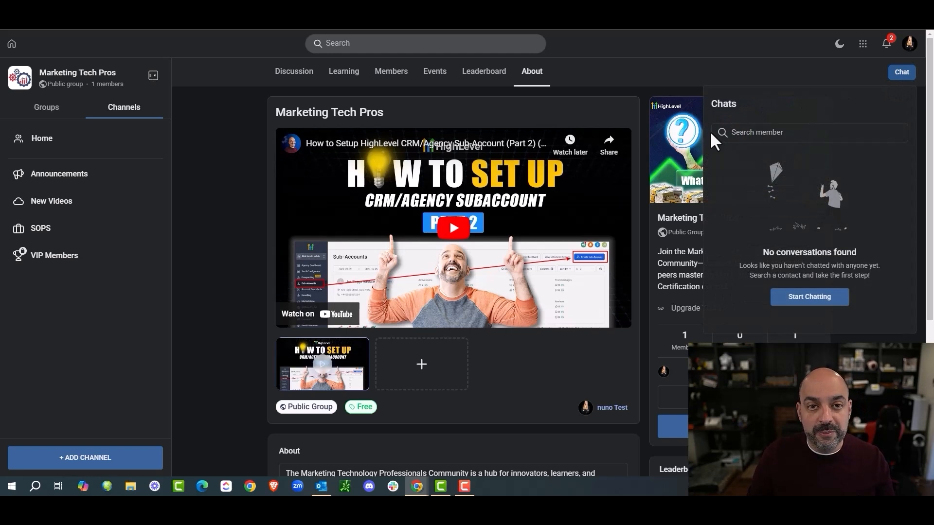
click(699, 73)
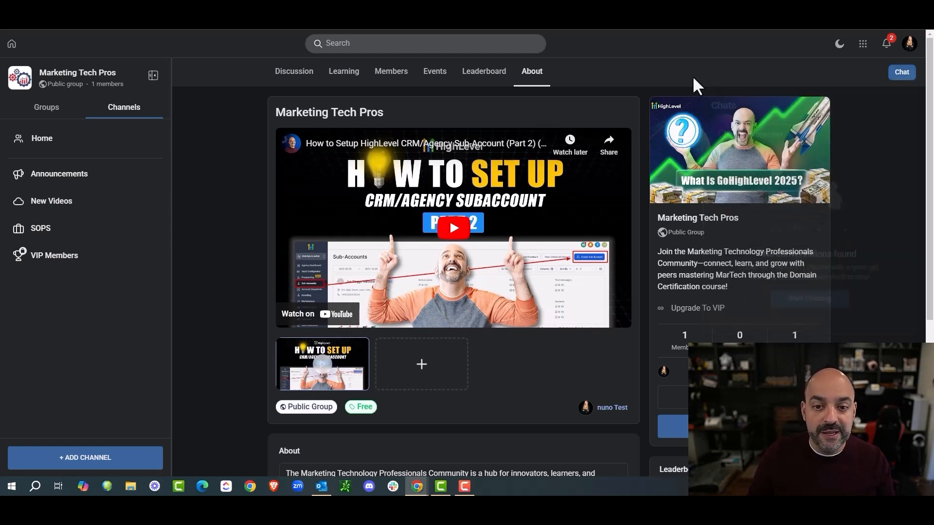
click(285, 84)
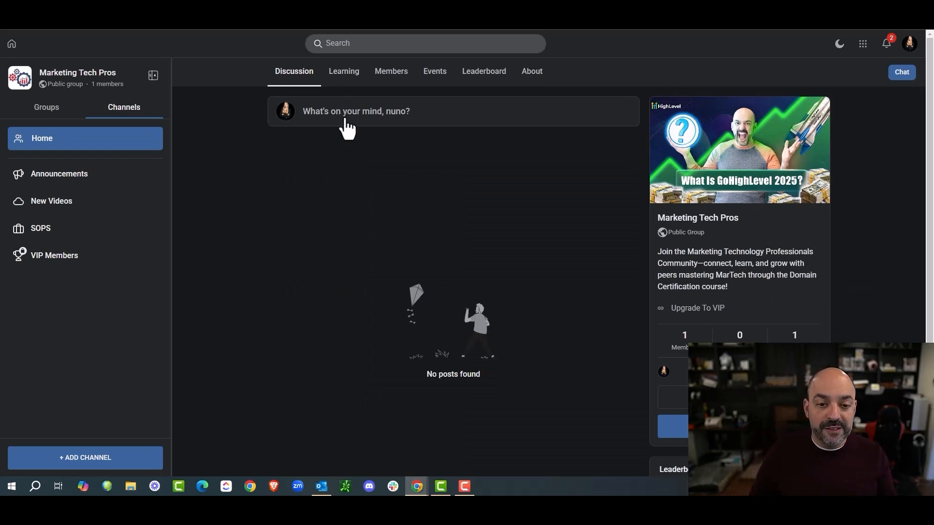
click(346, 115)
Step: Ask ChatGPT 'please create a welcome post with first steps' and select the reply's welcome heading
click(360, 156)
text(Welcome)
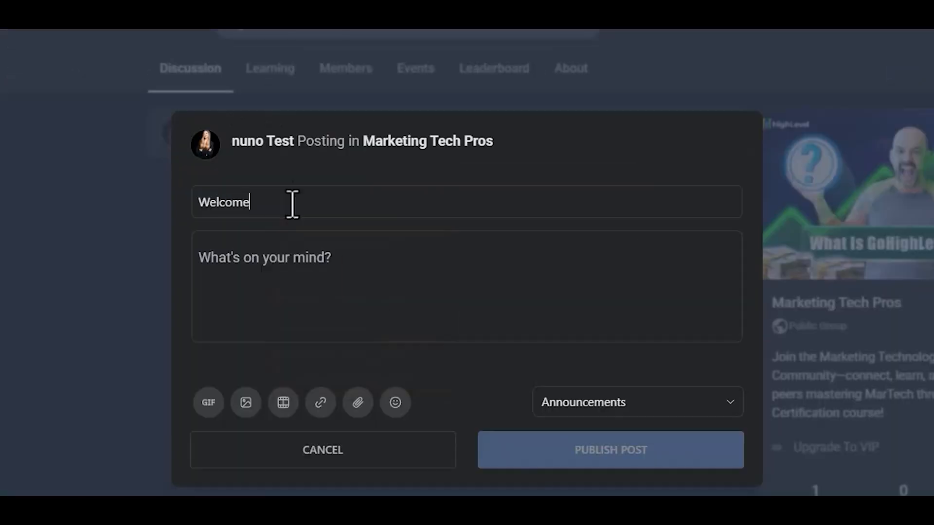
text( to the group here)
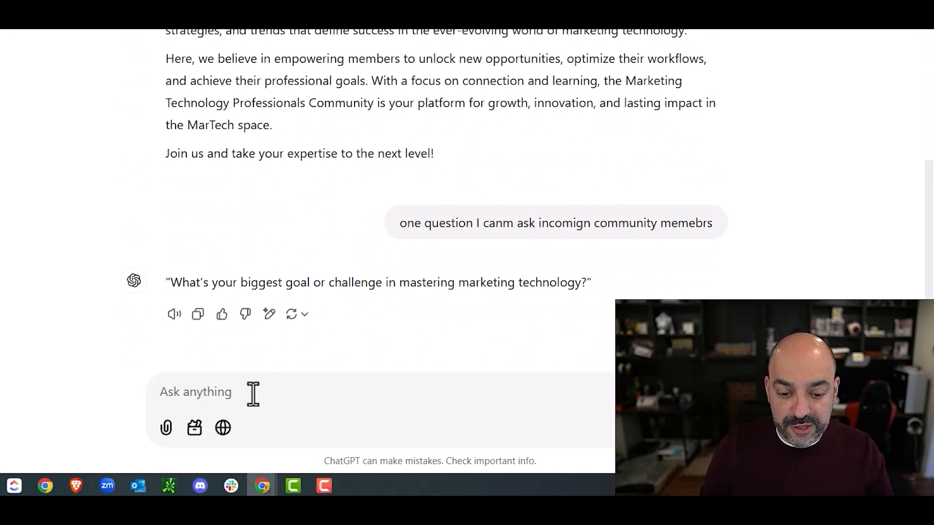
text(please create a)
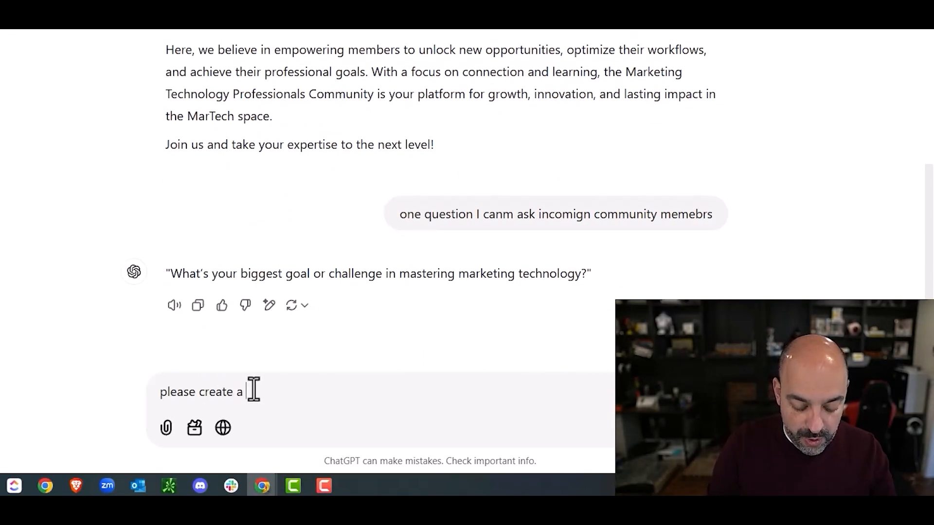
text( we)
key(BackSpace)
text(welcome post with f)
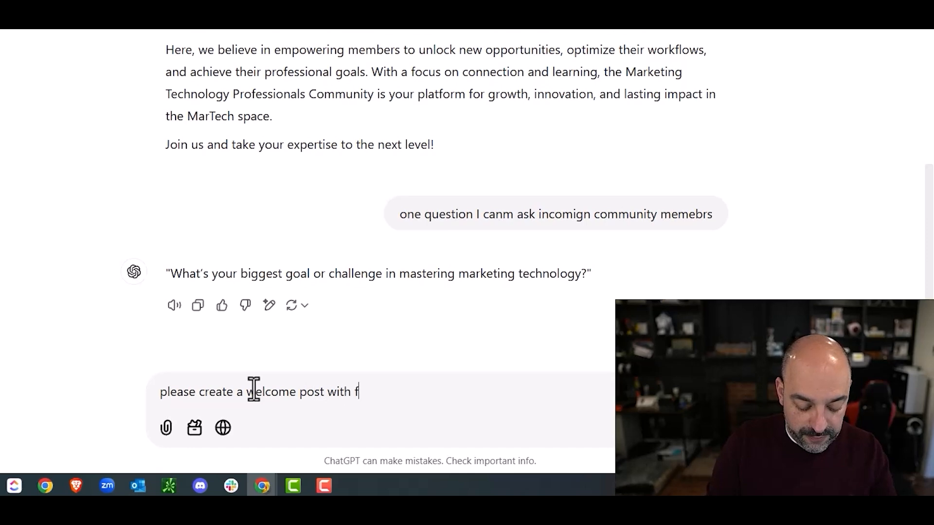
text(irst steps)
key(Return)
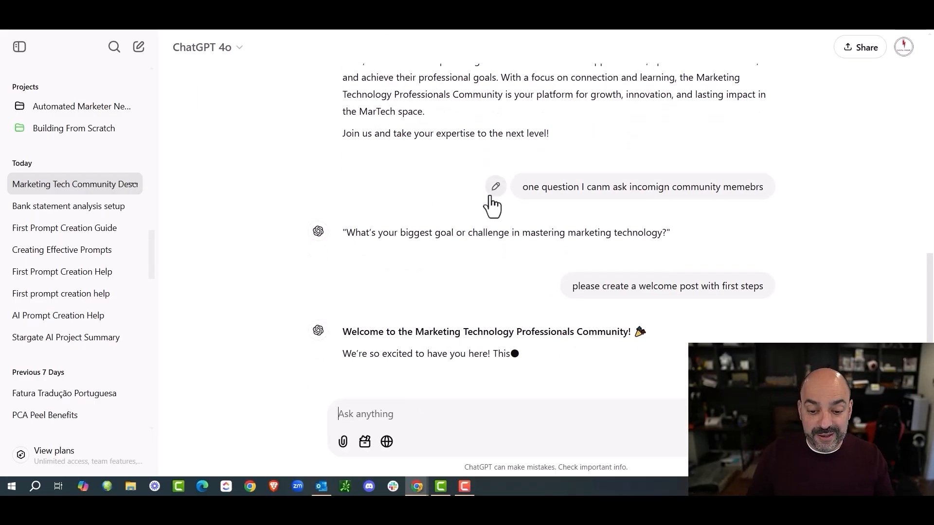
drag(652, 327, 334, 300)
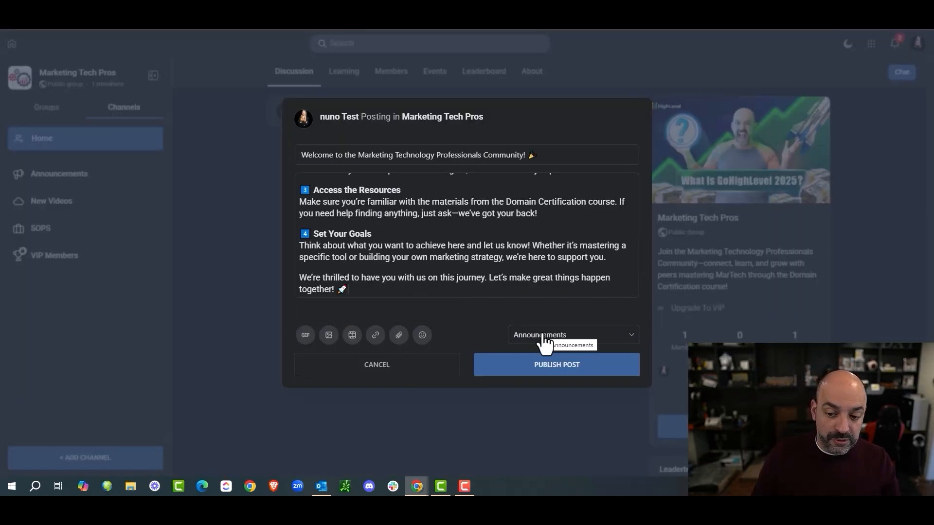
Step: Publish the welcome post to the Announcements channel and pin it as featured
click(548, 330)
click(554, 356)
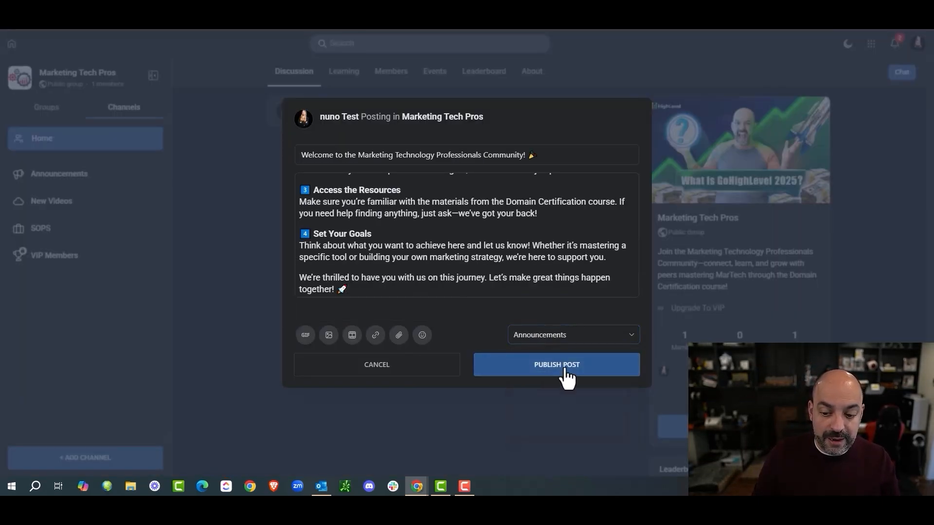
click(564, 372)
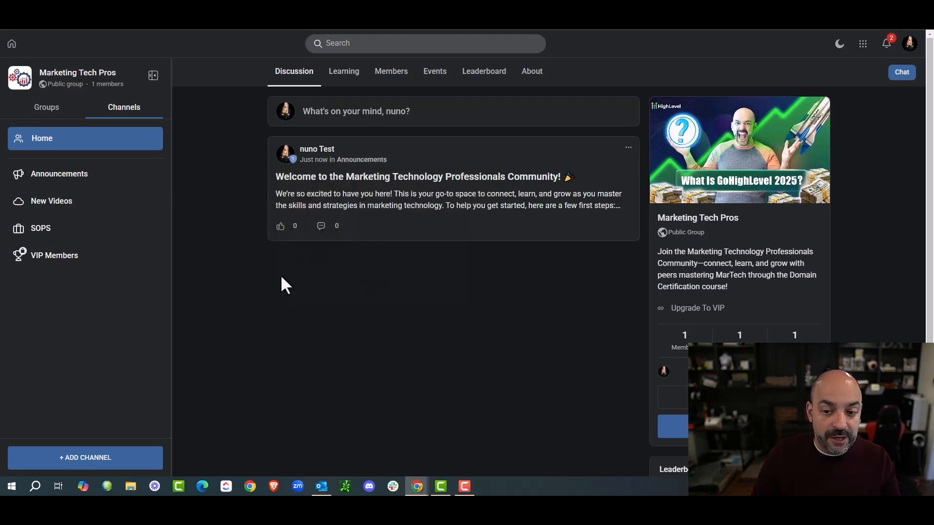
click(628, 147)
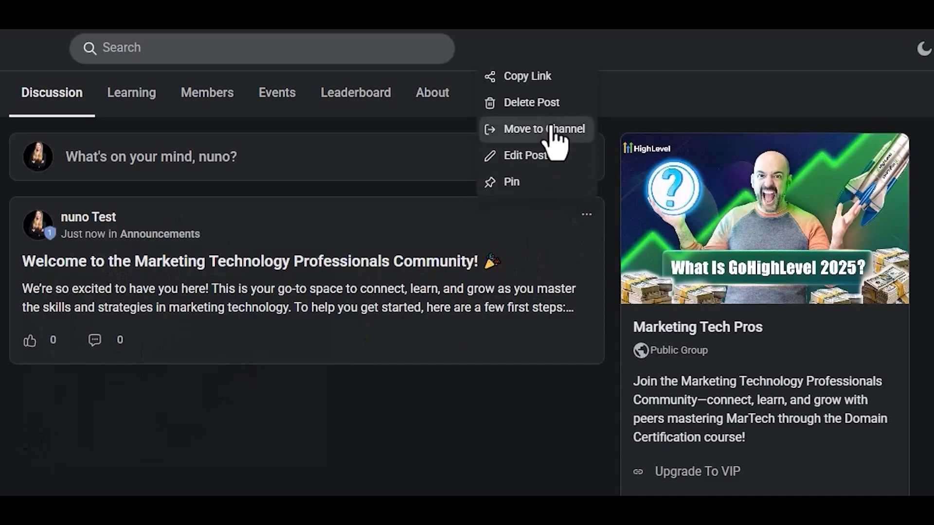
click(536, 184)
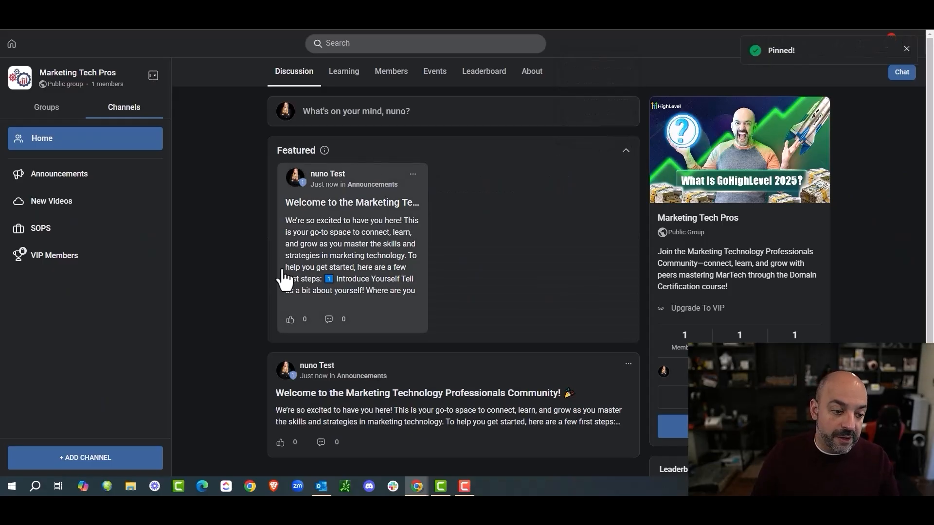
Step: Create a 'First Steps' channel described 'Start Here' with a pin icon, placed above Announcements
click(99, 461)
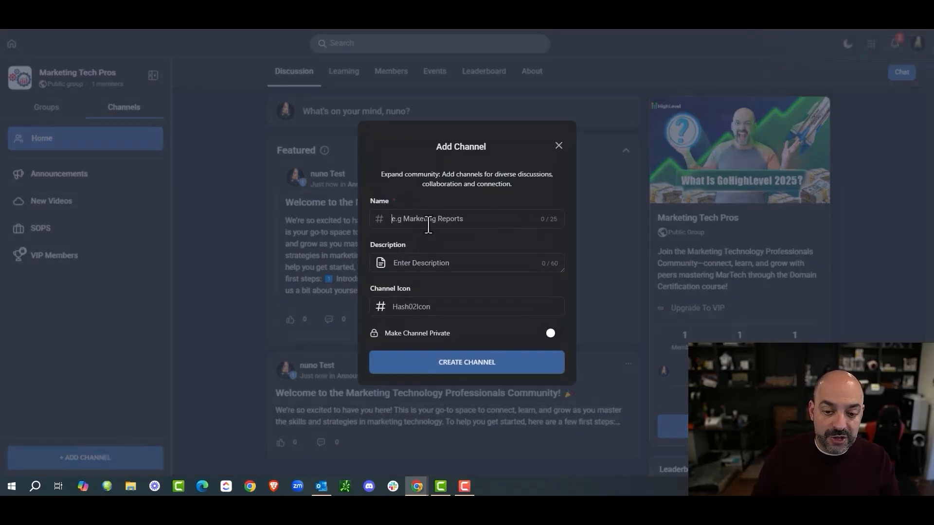
click(431, 223)
text(Fu)
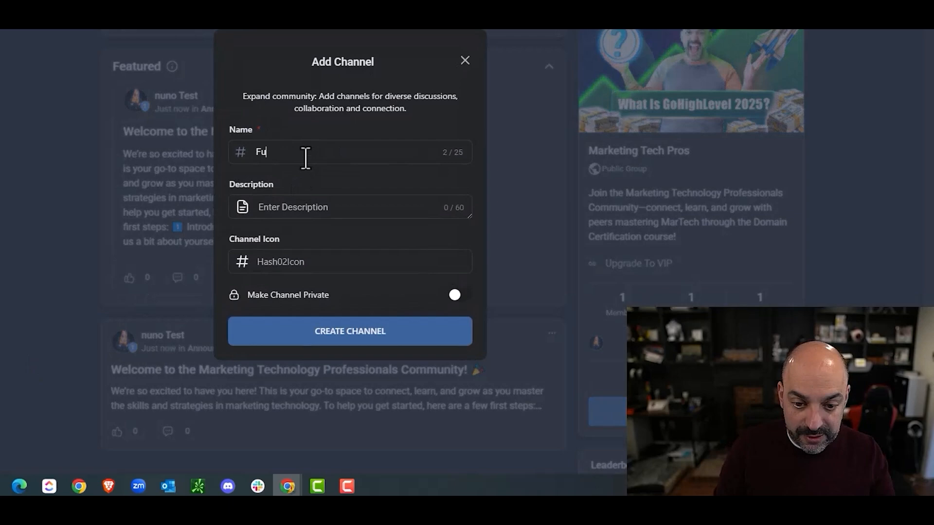
key(BackSpace)
text(irst Steps)
click(306, 212)
text(S)
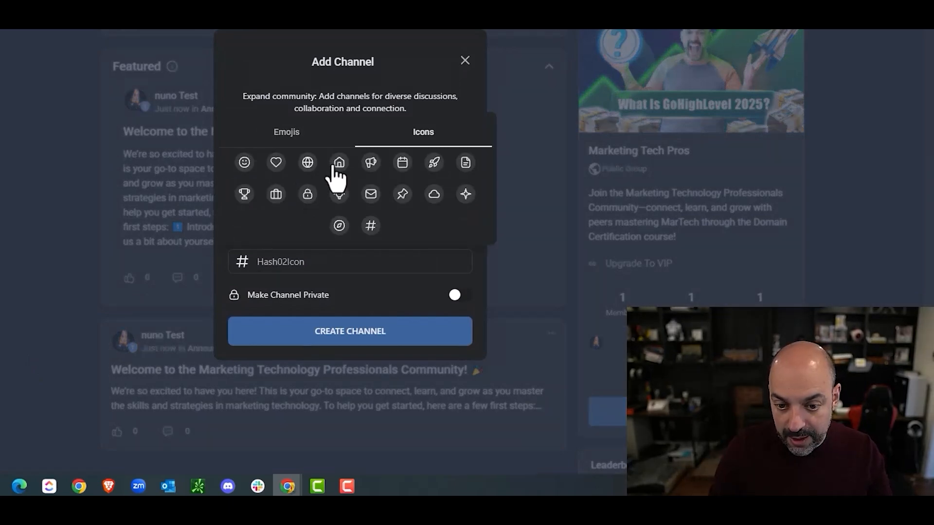
click(400, 194)
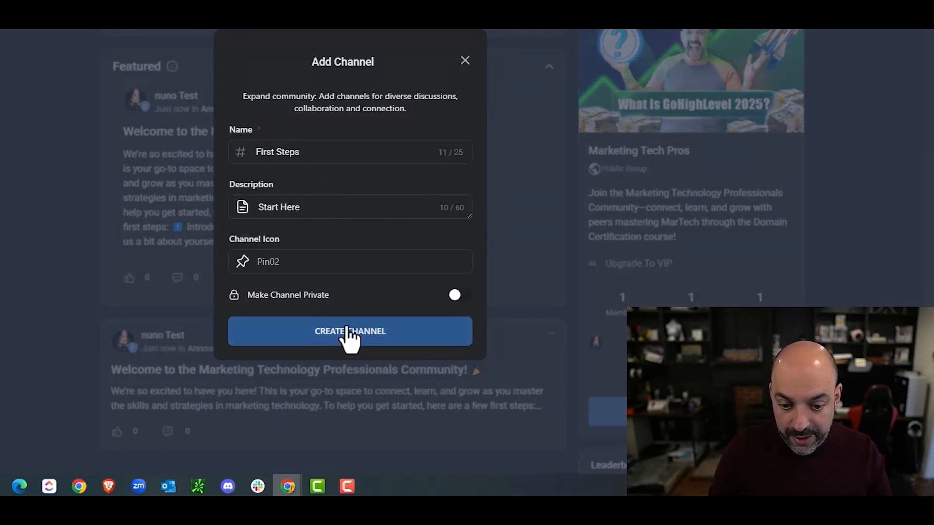
click(347, 332)
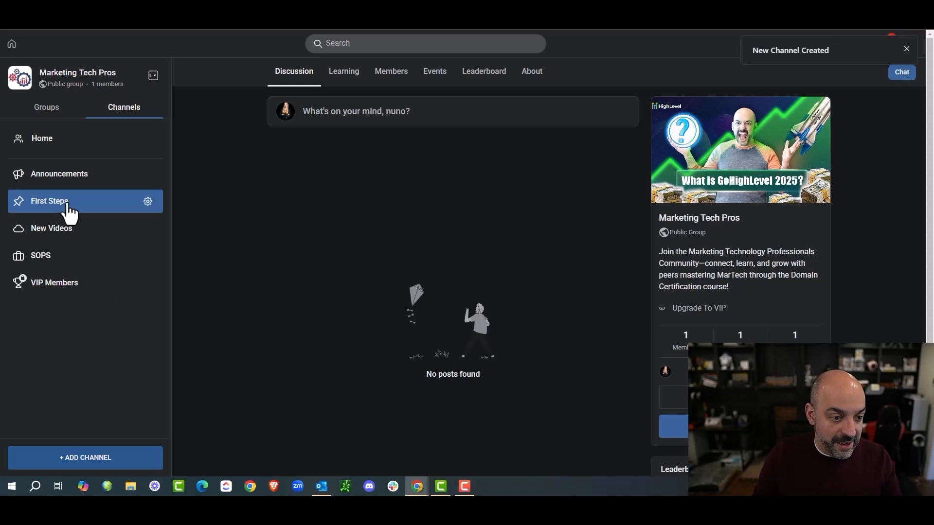
drag(69, 202, 71, 180)
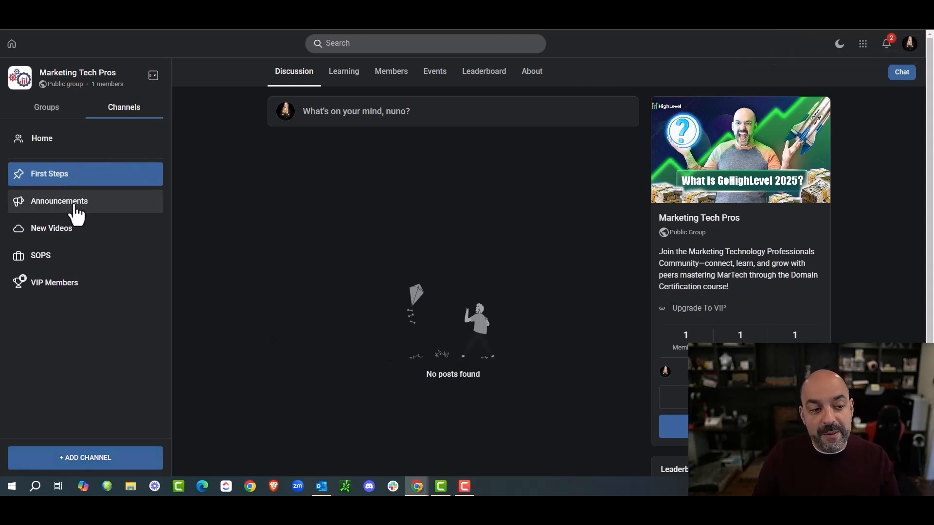
Step: Move the welcome post from the Home feed into First Steps and check both channels
click(58, 142)
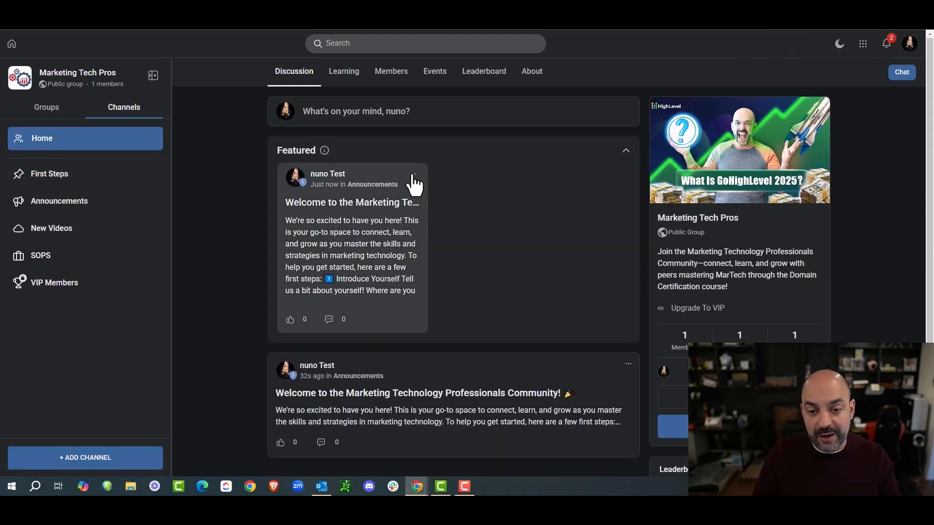
click(628, 365)
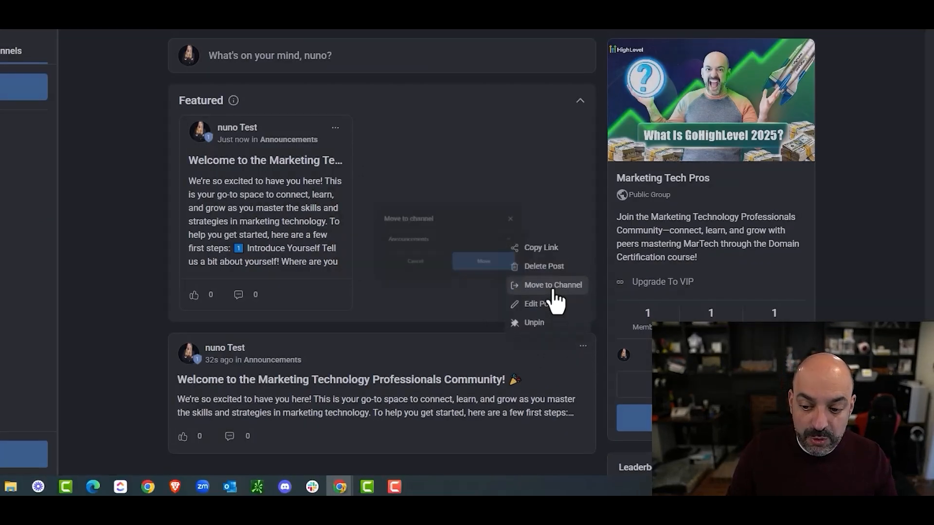
click(602, 310)
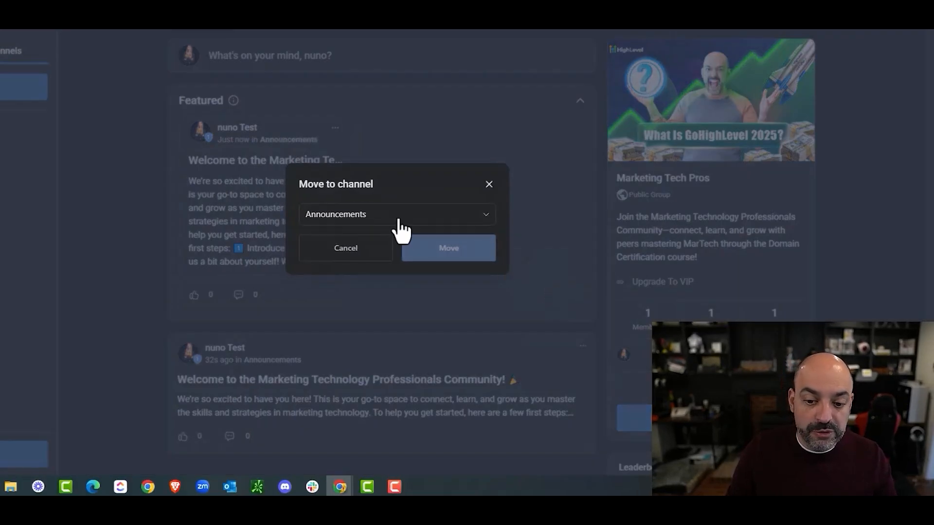
click(390, 220)
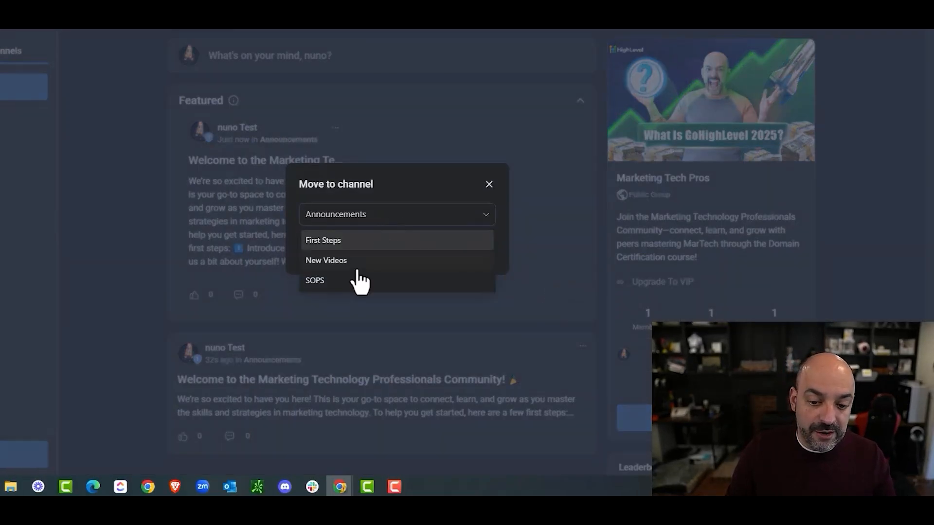
click(379, 241)
click(448, 251)
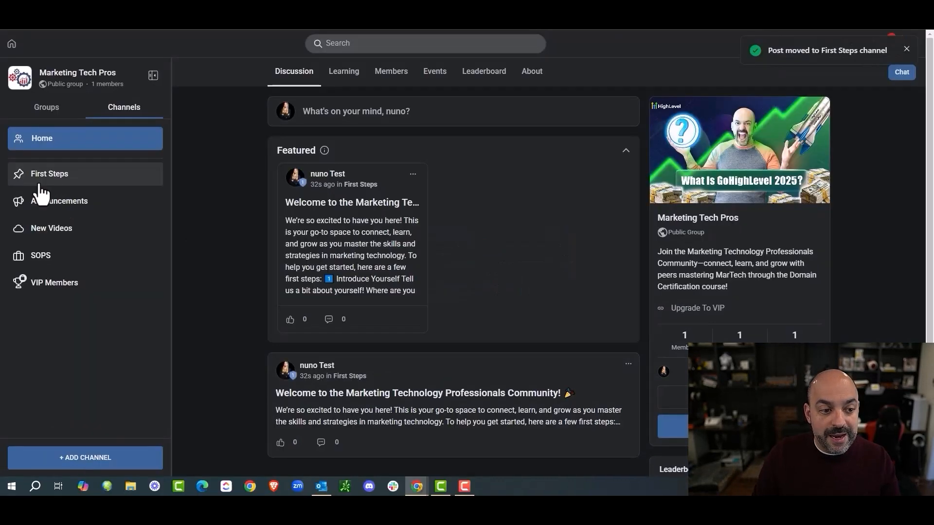
click(40, 183)
click(73, 205)
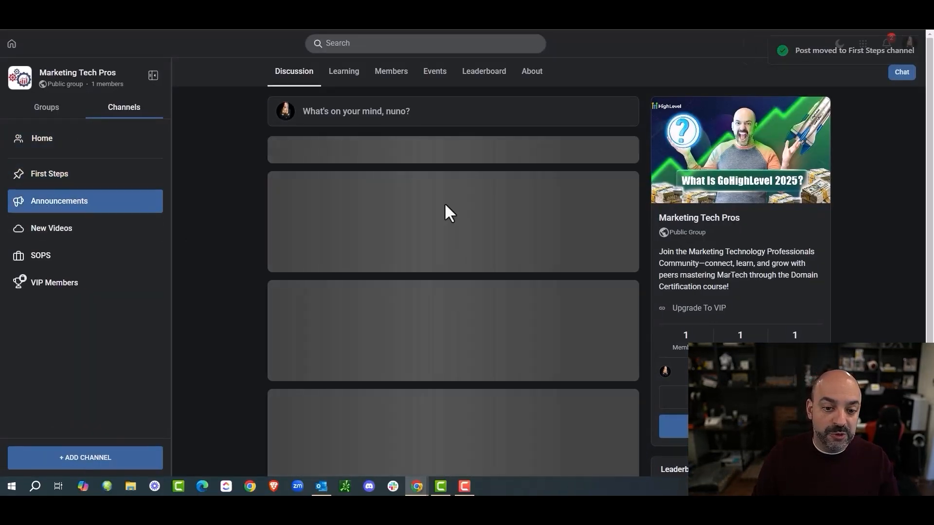
Step: Pin the welcome post within the First Steps channel, then return to the Home feed
click(58, 178)
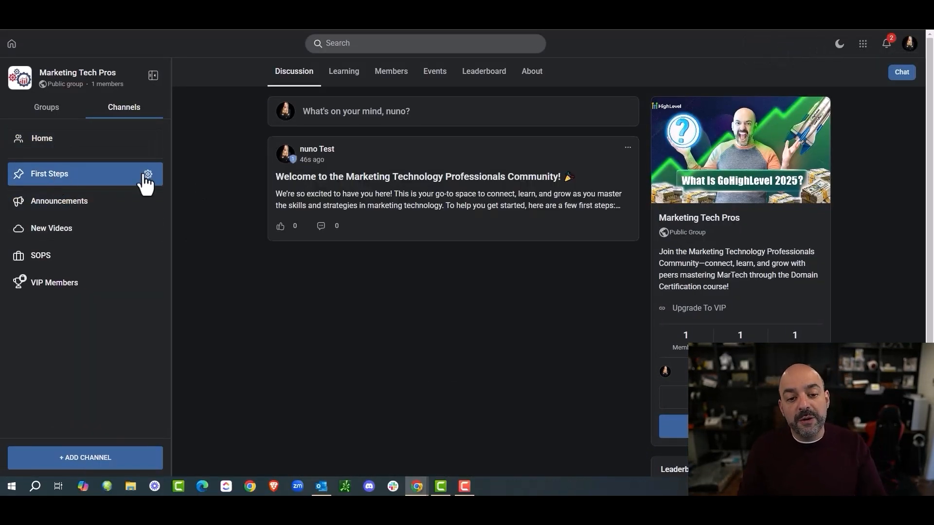
click(627, 147)
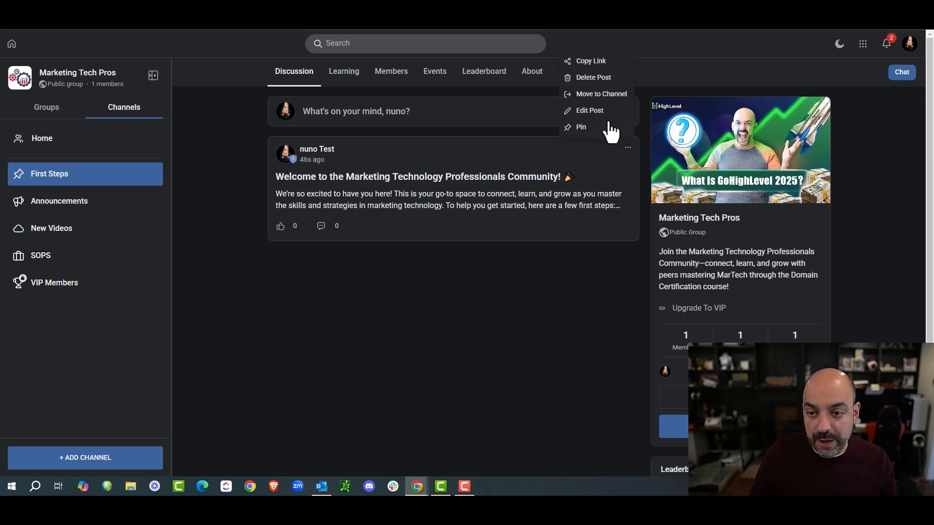
click(607, 129)
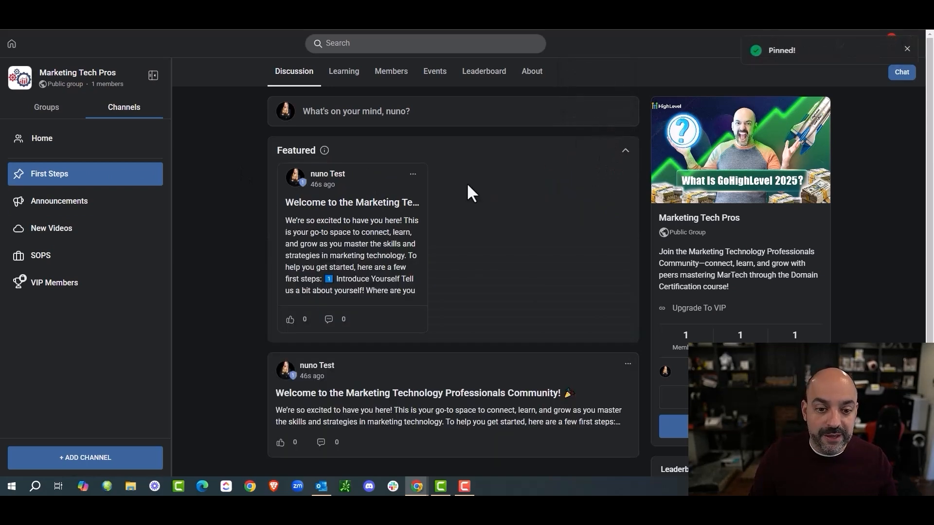
click(57, 145)
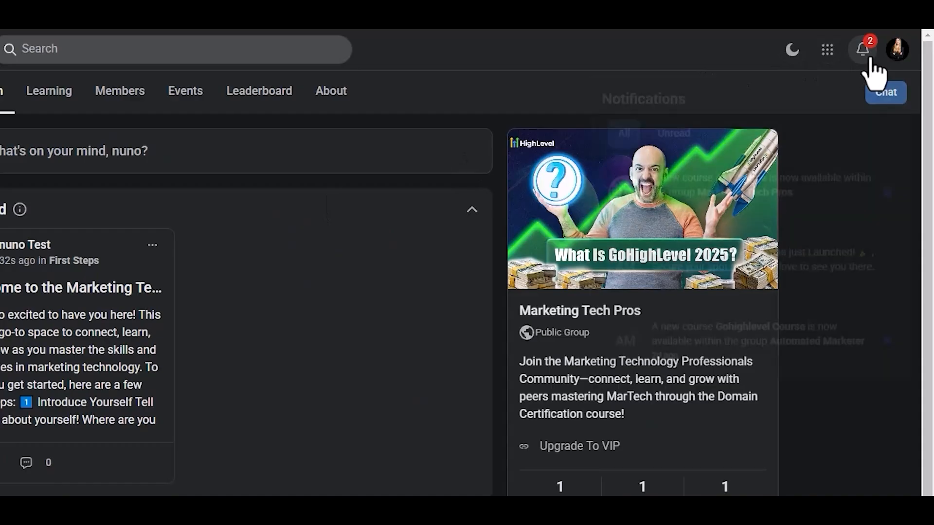
Step: Check the Unread and All notifications, then open the full welcome post from the feed
click(886, 43)
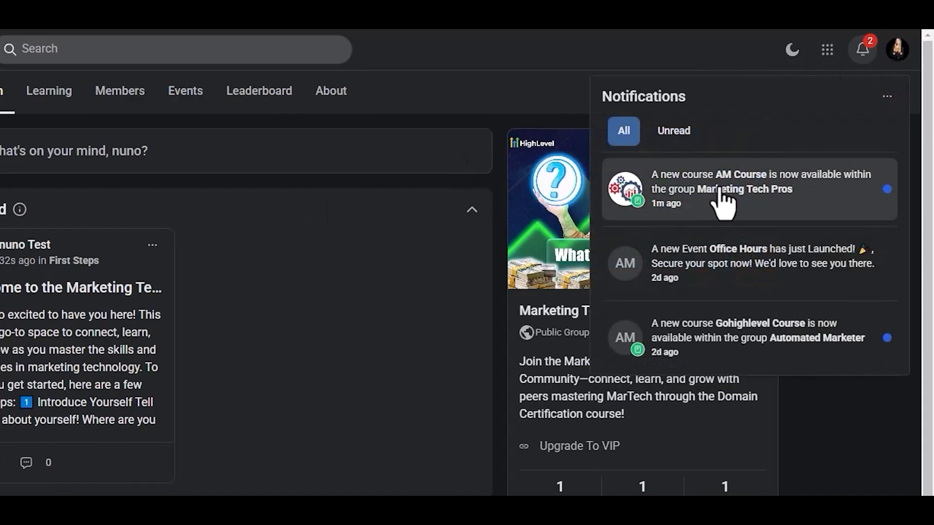
click(674, 133)
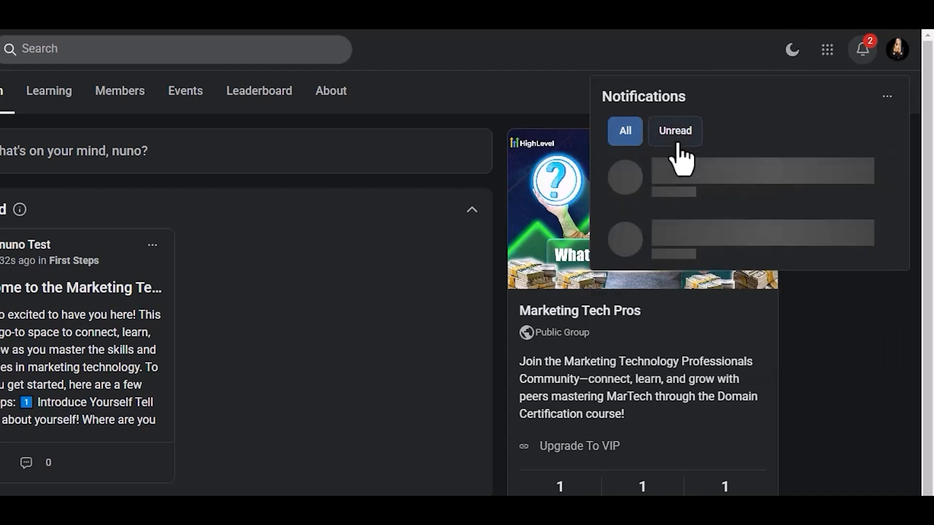
click(617, 131)
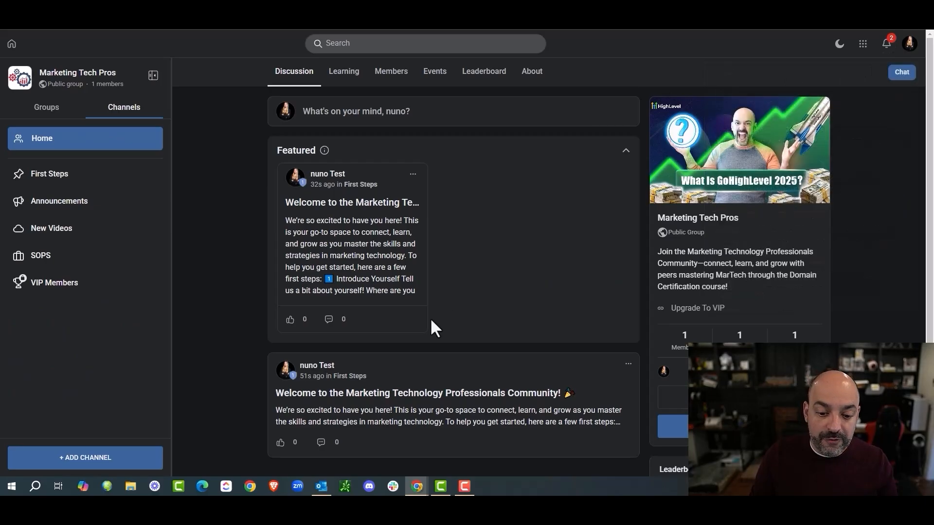
scroll(131, 433, down, 2)
click(369, 321)
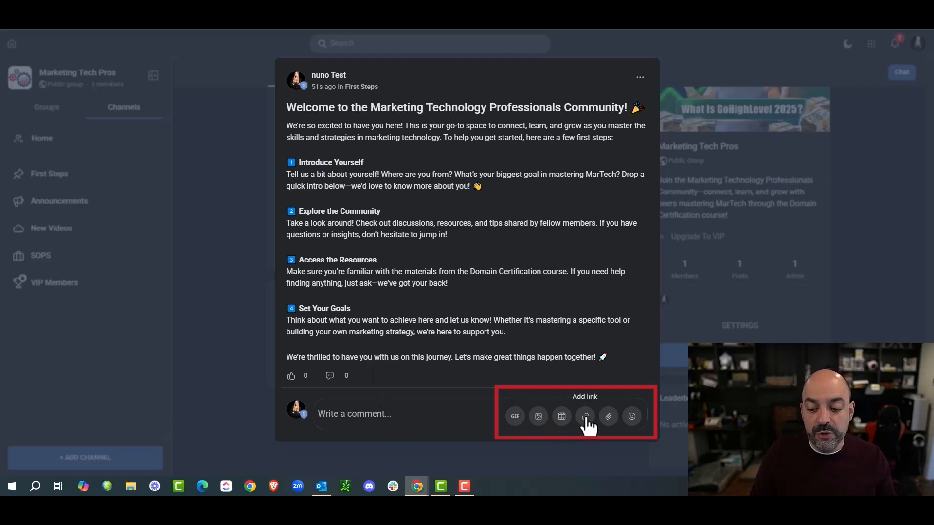
Step: Comment 'Hey there' on the welcome post, close it, and view who liked it
click(445, 411)
text(Hey there)
key(Return)
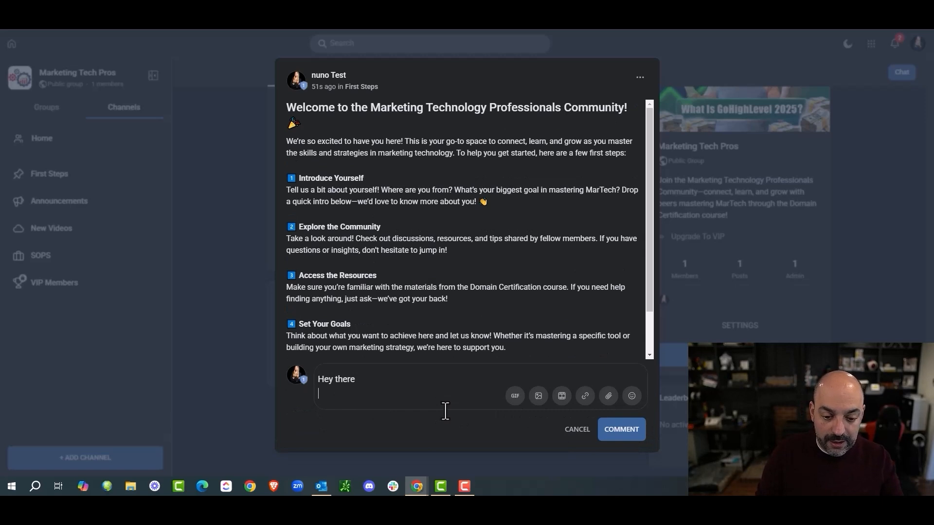
click(632, 427)
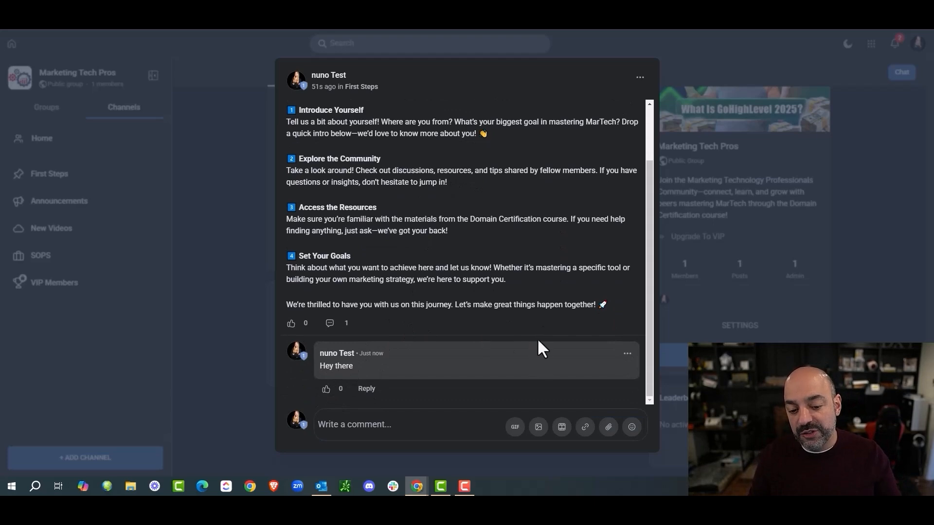
click(677, 60)
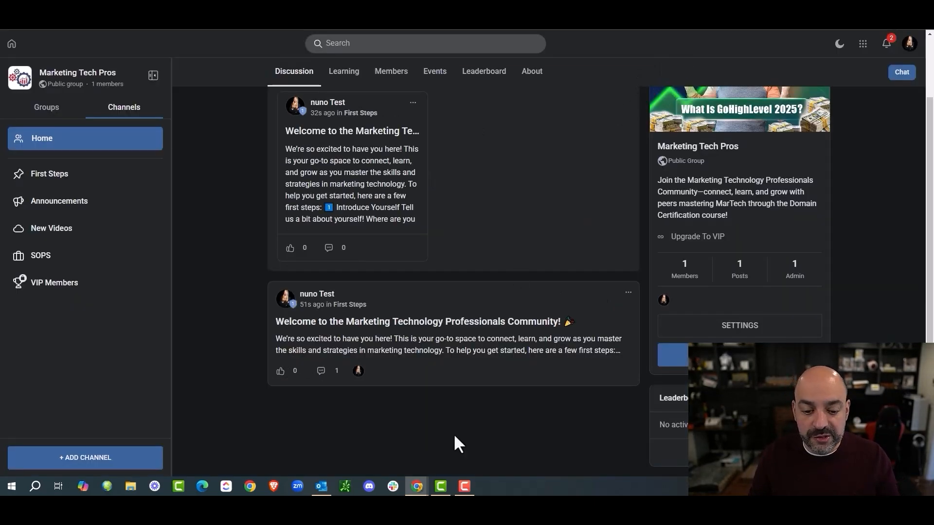
click(294, 373)
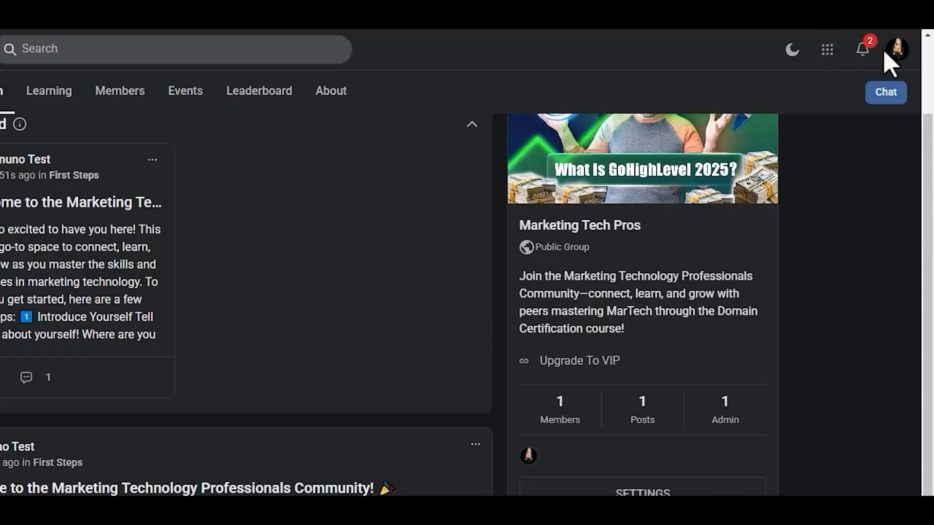
Step: Browse the Profile, Account, Social Media, Certificates and Communities & Chats settings, then return Home
click(907, 47)
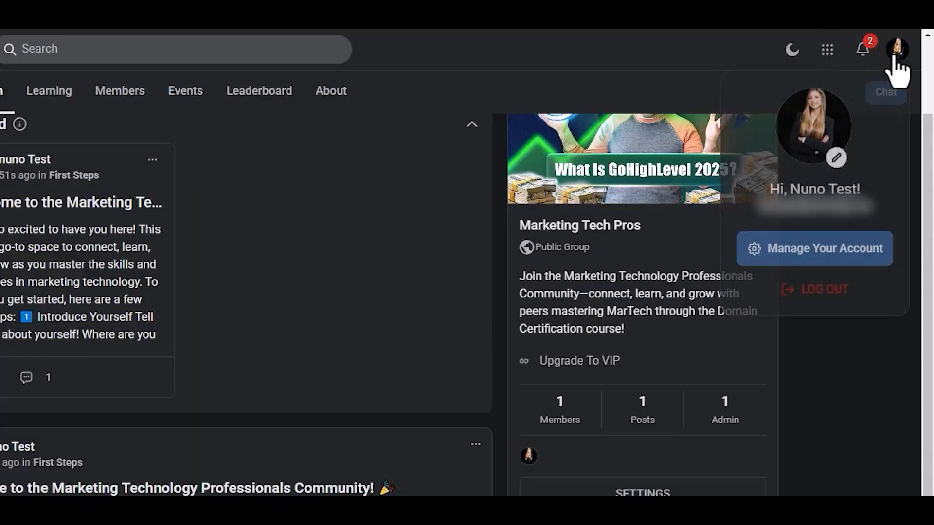
click(828, 250)
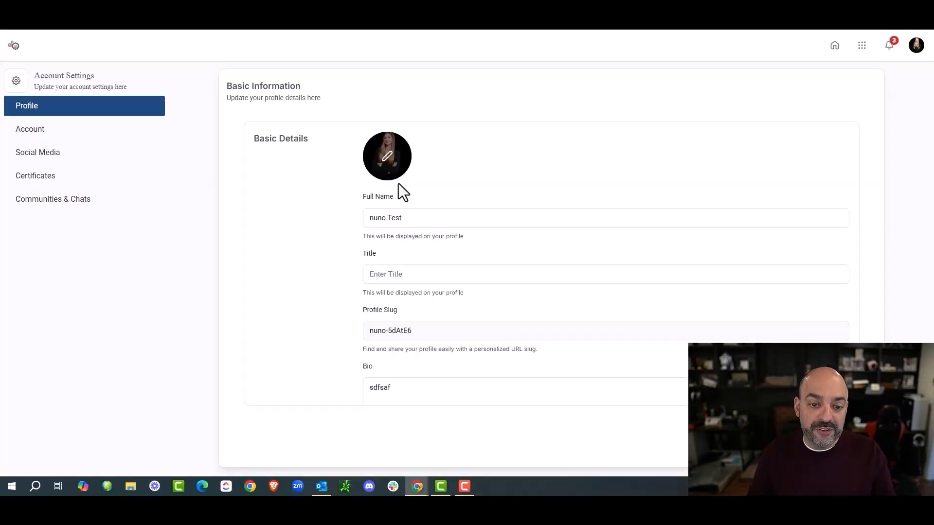
scroll(481, 165, down, 3)
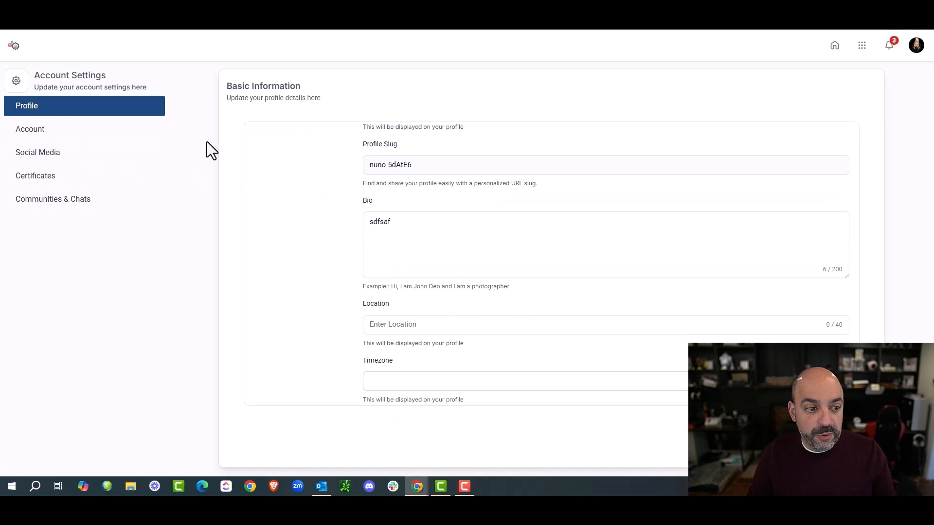
click(44, 130)
click(52, 166)
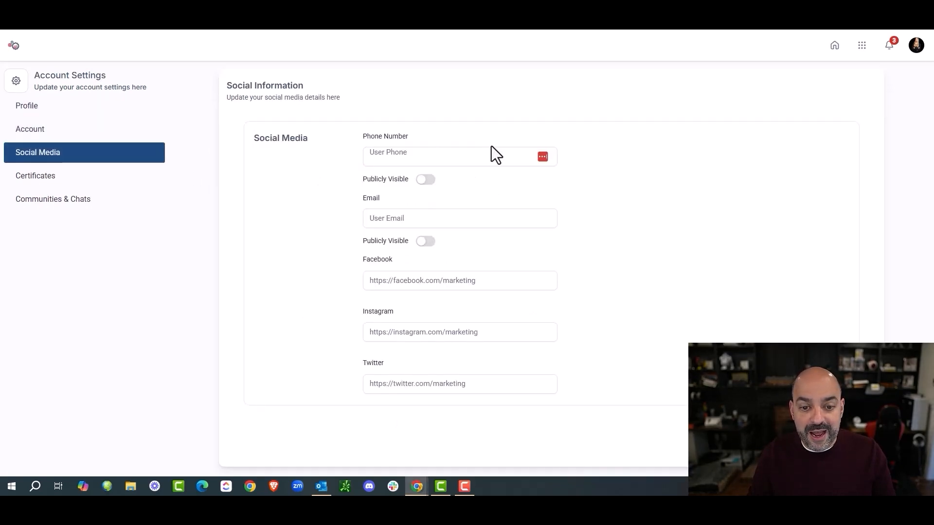
scroll(448, 157, down, 2)
click(49, 182)
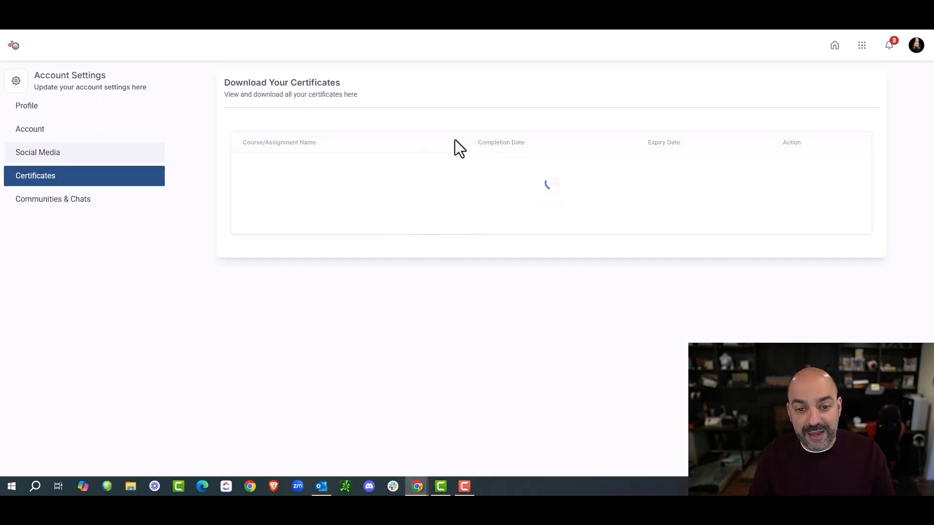
click(70, 198)
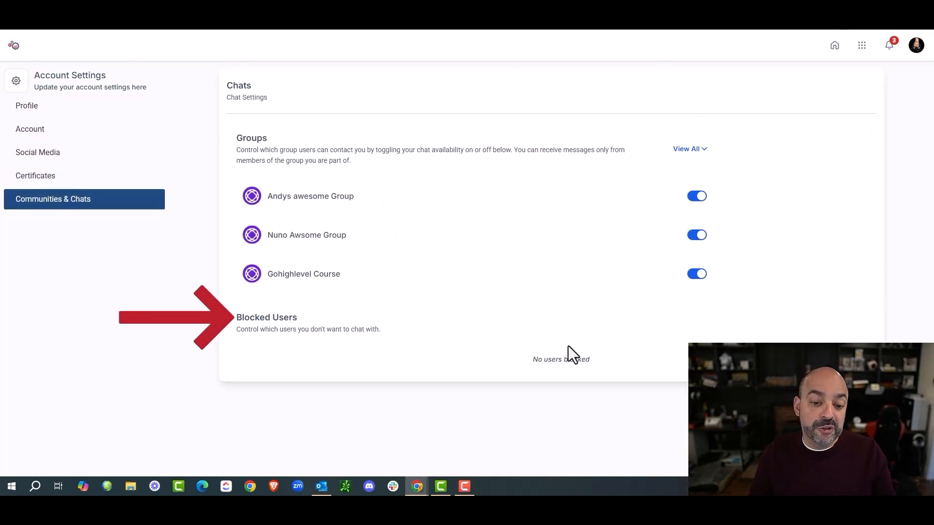
click(841, 50)
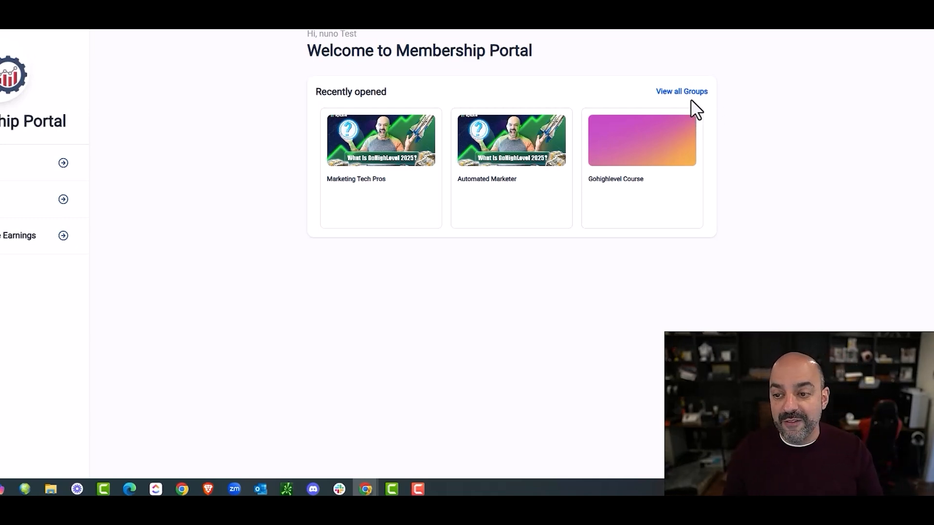
Step: Open the Marketing Tech Pros group, list all groups, and switch the site to light mode
click(694, 92)
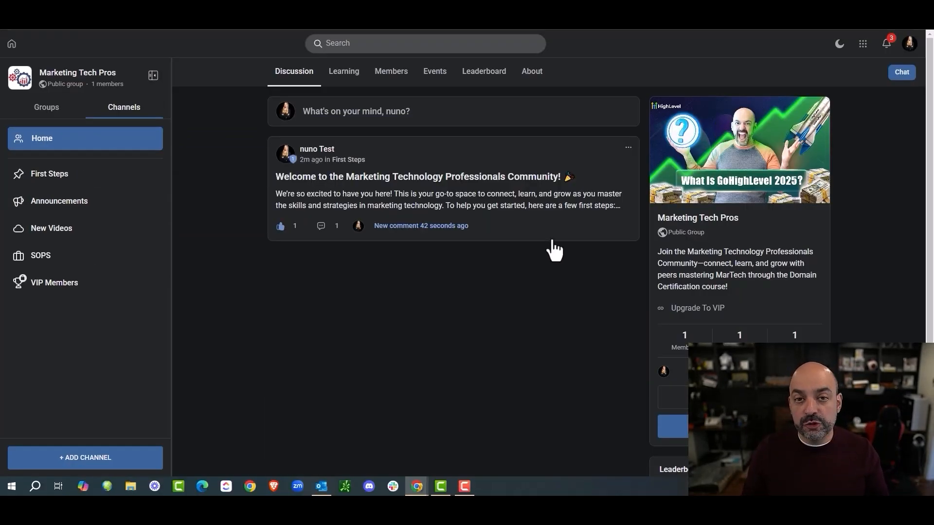
click(47, 108)
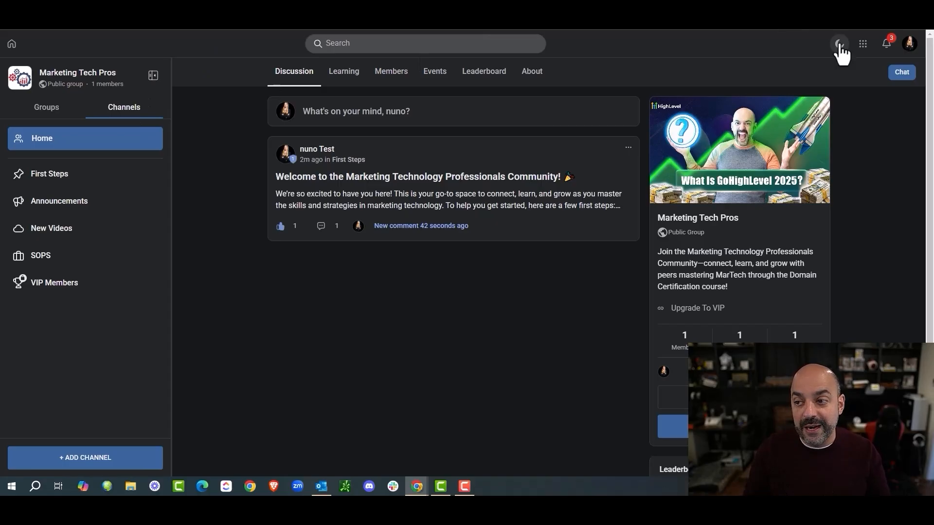
click(837, 46)
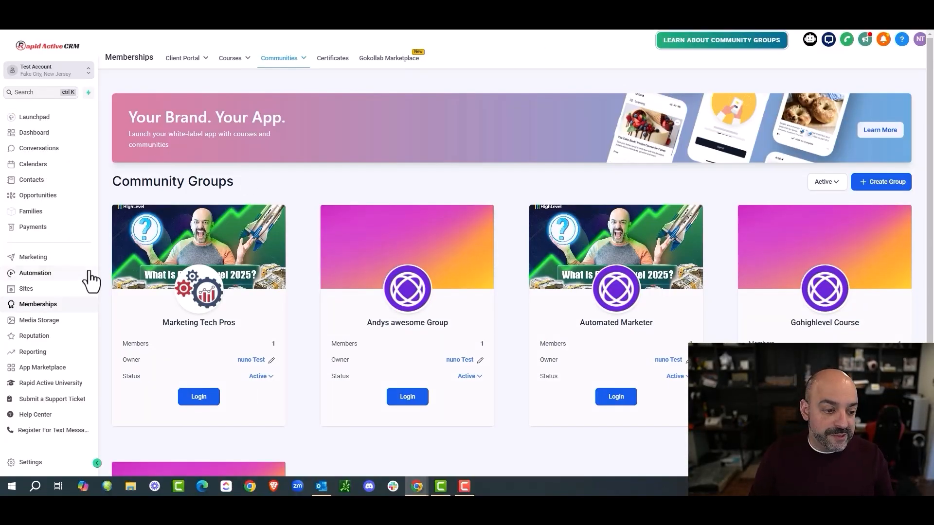
Step: Create workflow folder '00b. Marketing Tech Pro Communites' and start a new workflow inside it
click(35, 275)
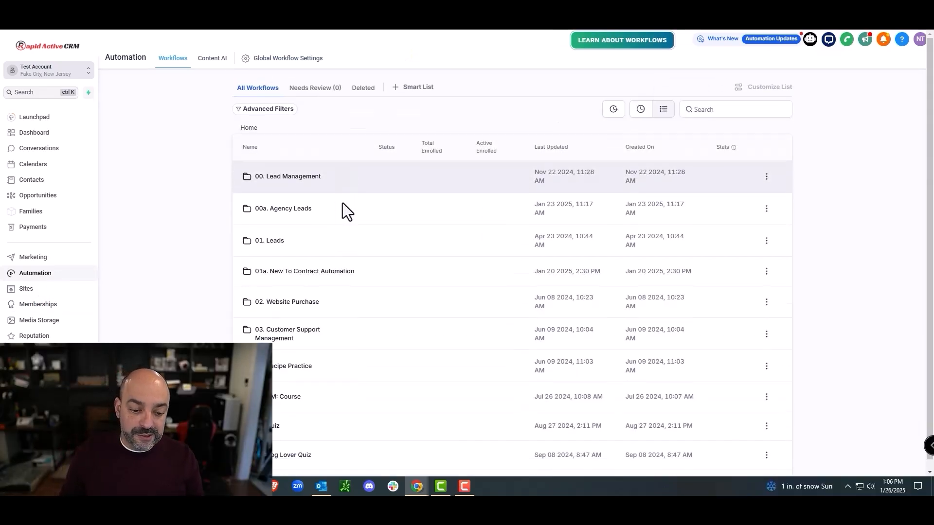
click(701, 92)
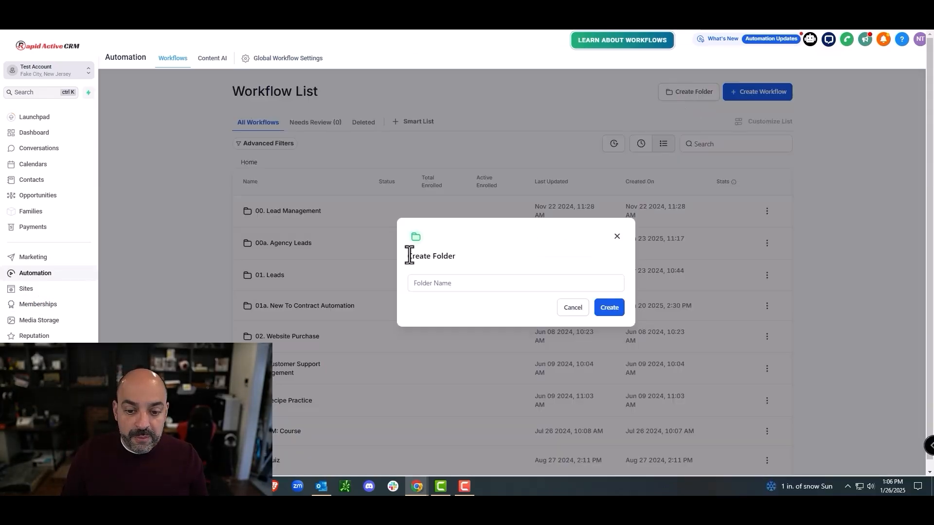
click(448, 283)
text(00)
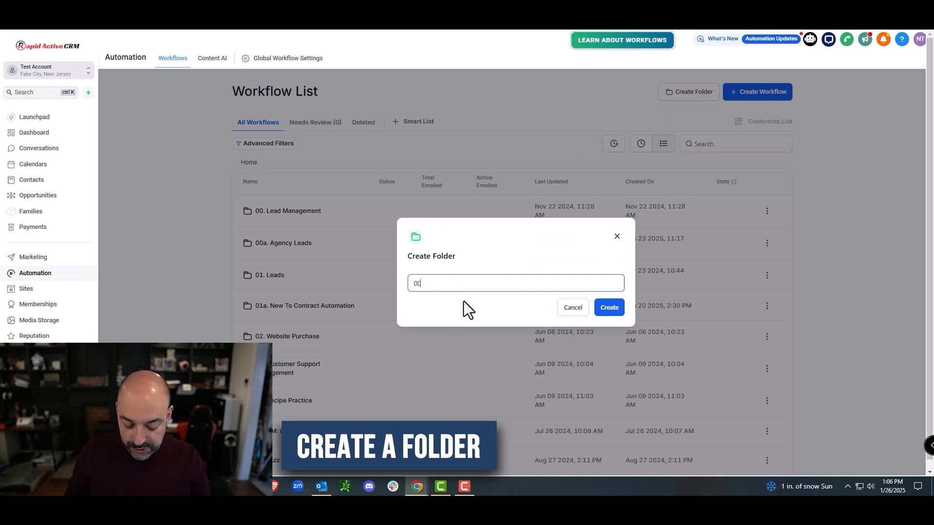
text(b. Mar)
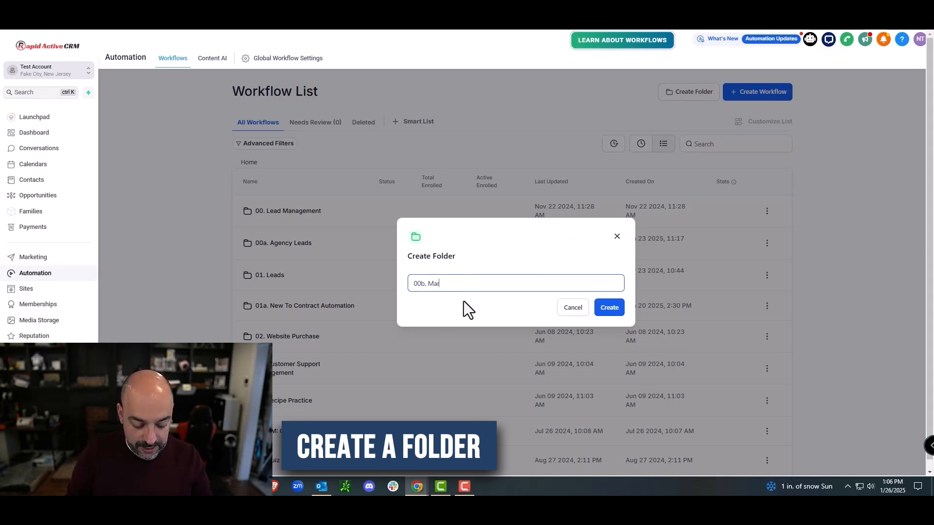
text(keting Tech Pro Community)
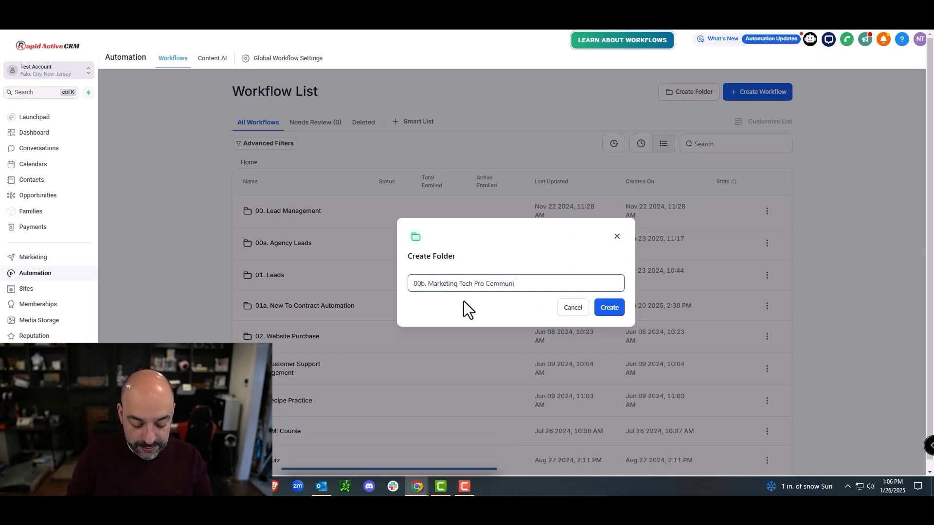
click(610, 309)
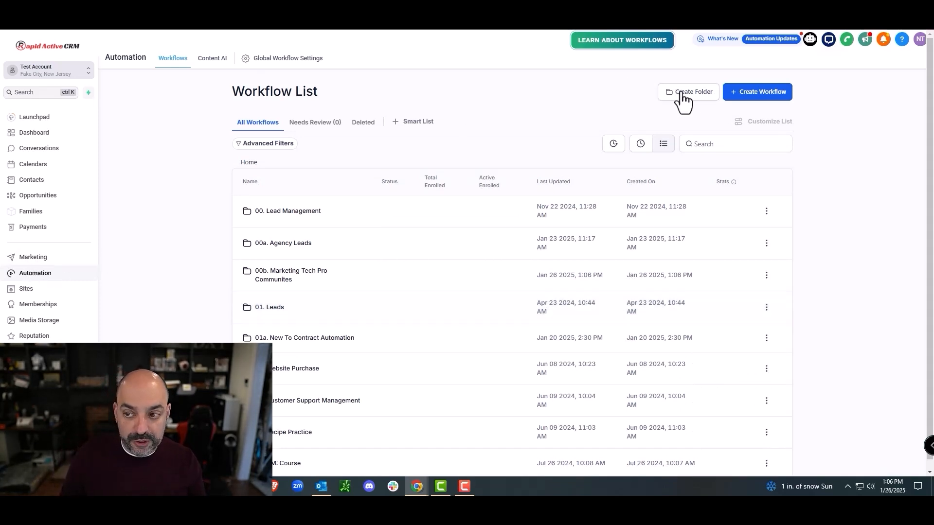
click(296, 274)
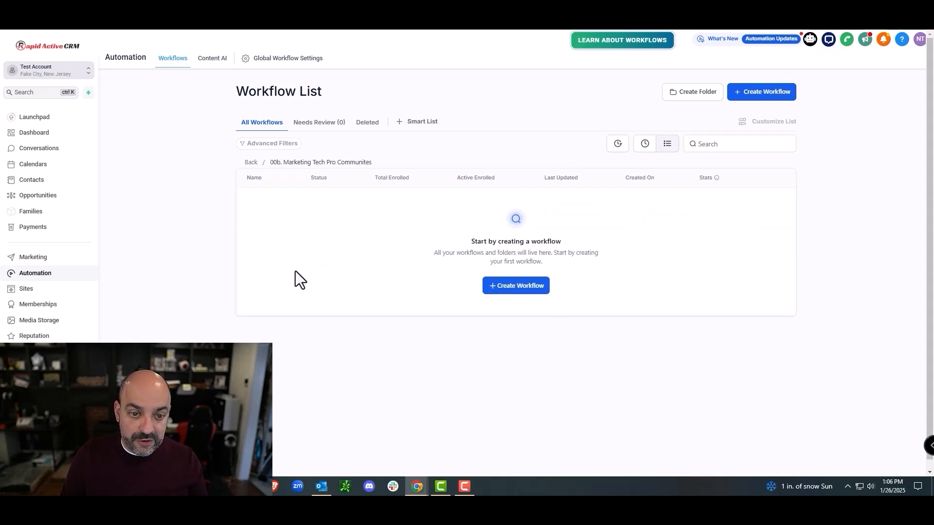
click(537, 288)
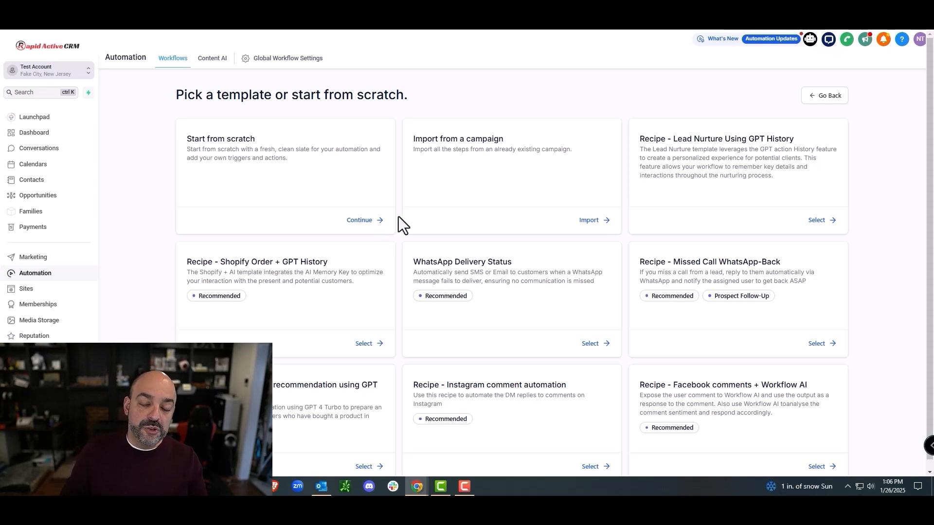
Step: Start a blank workflow and rename it 'MTP01. Community Registration', correcting the spelling
click(371, 220)
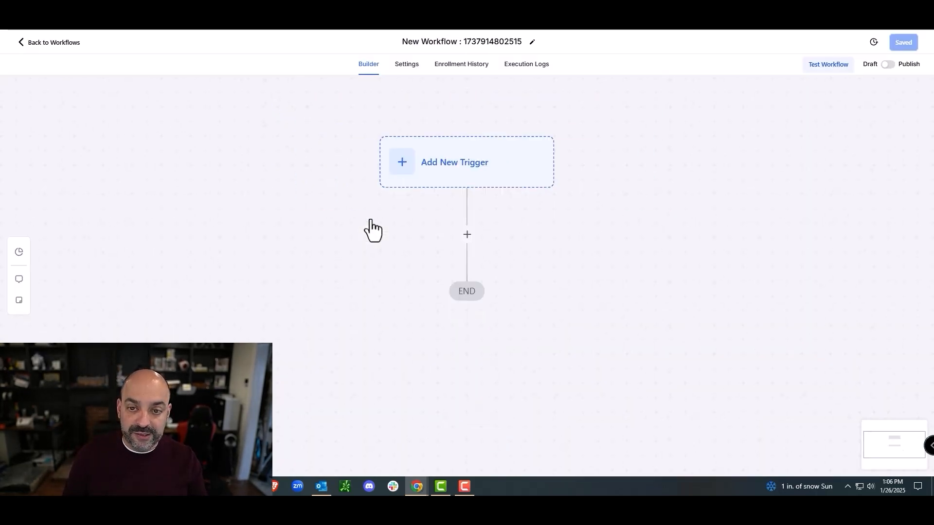
click(514, 42)
drag(516, 42, 376, 39)
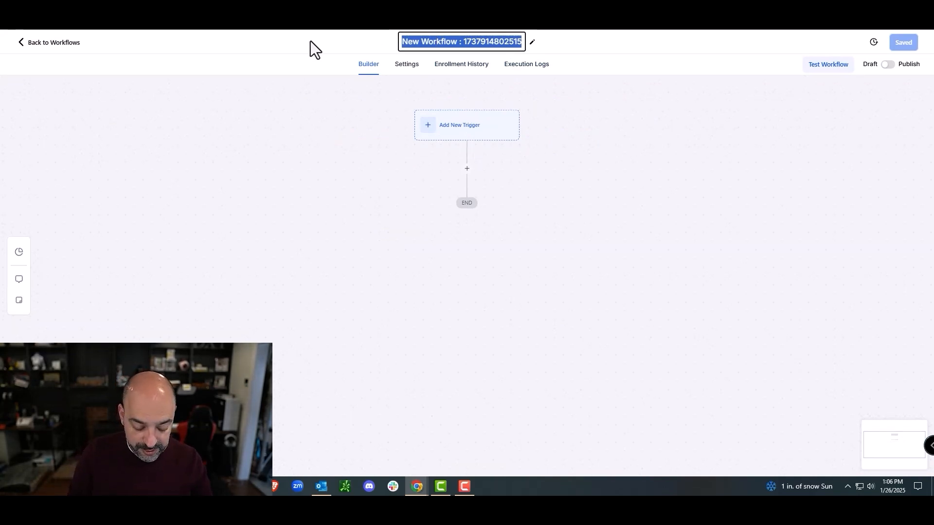
text(MTP)
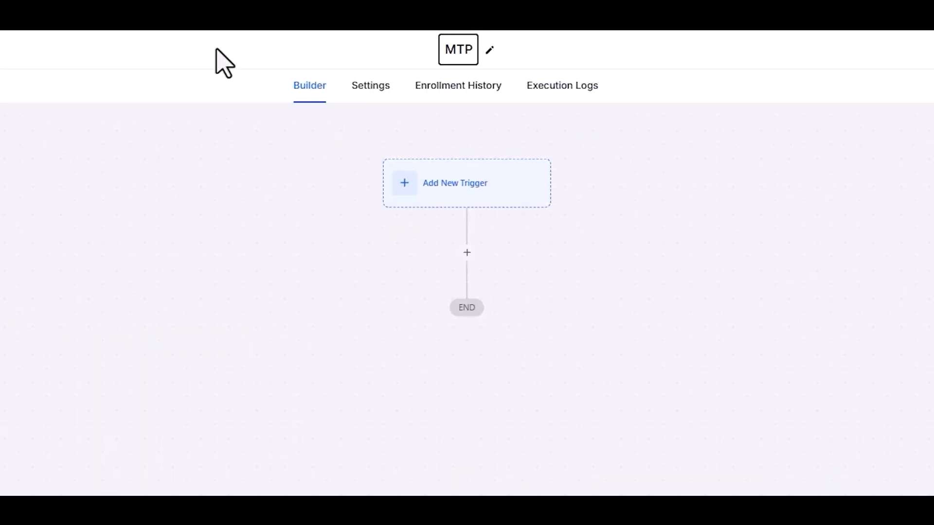
text(01. Community Reg)
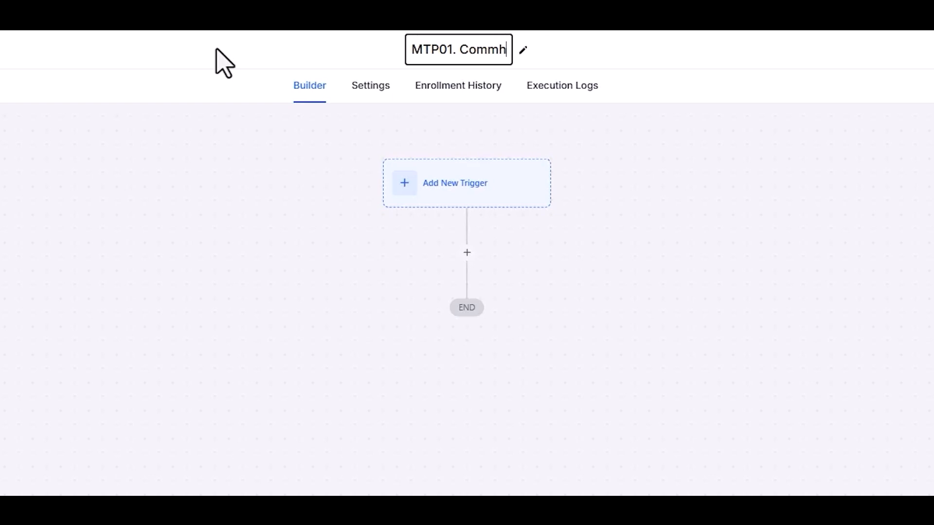
text(istration)
right_click(528, 51)
click(535, 55)
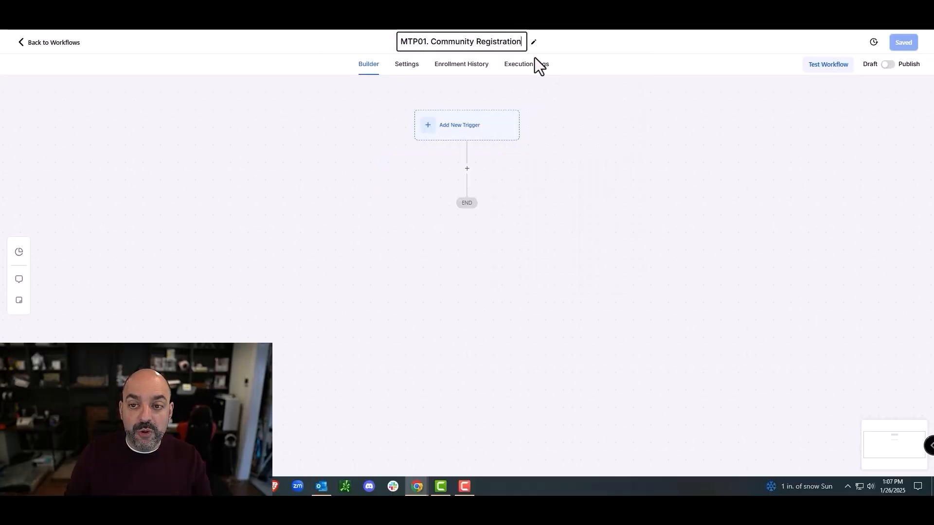
click(456, 189)
click(461, 130)
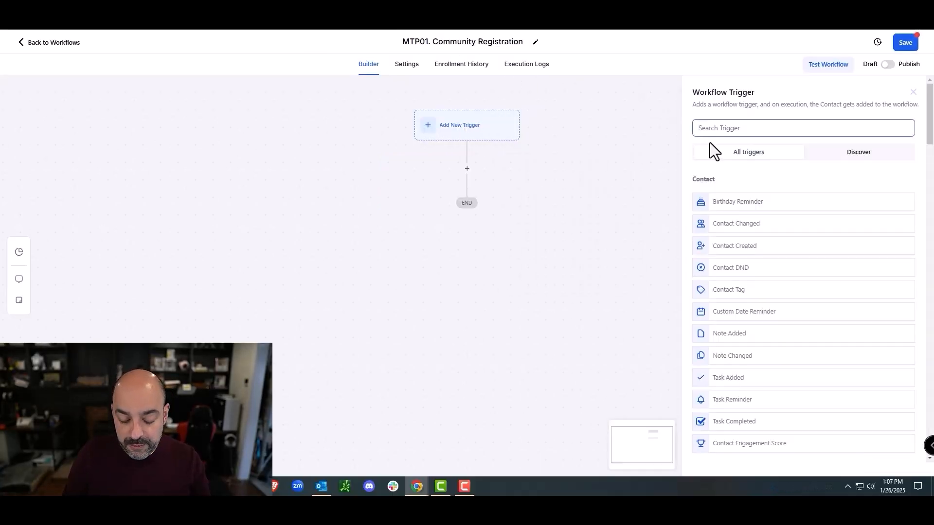
Step: Add a Contact Tag trigger filtered on the new 'MTPcommunity' tag, named 'Contact Tag - Community'
text(tag)
click(719, 206)
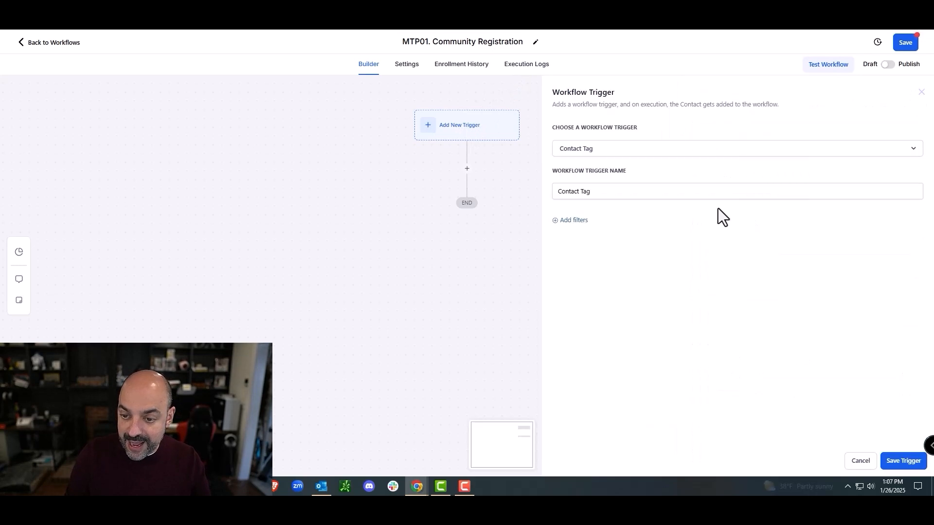
click(598, 231)
click(572, 291)
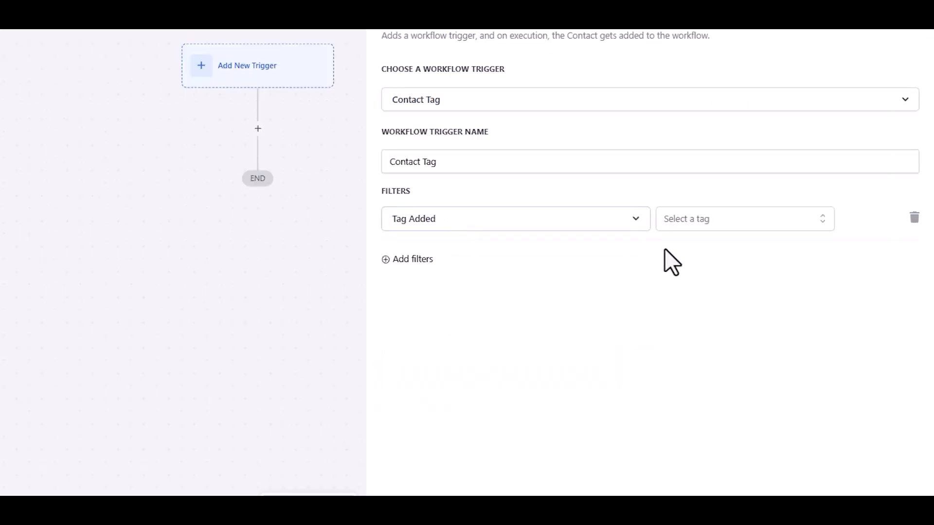
click(690, 220)
text(MTPco)
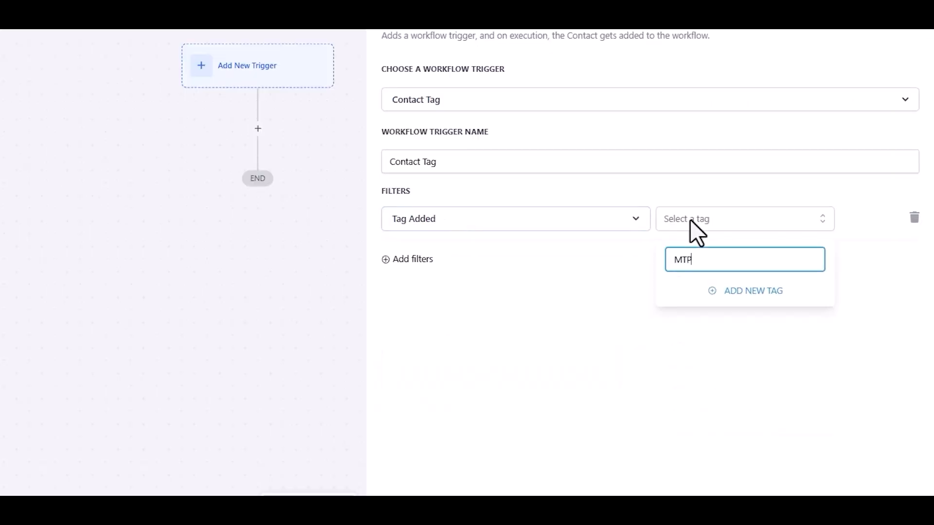
text(mmunity)
click(738, 291)
click(905, 462)
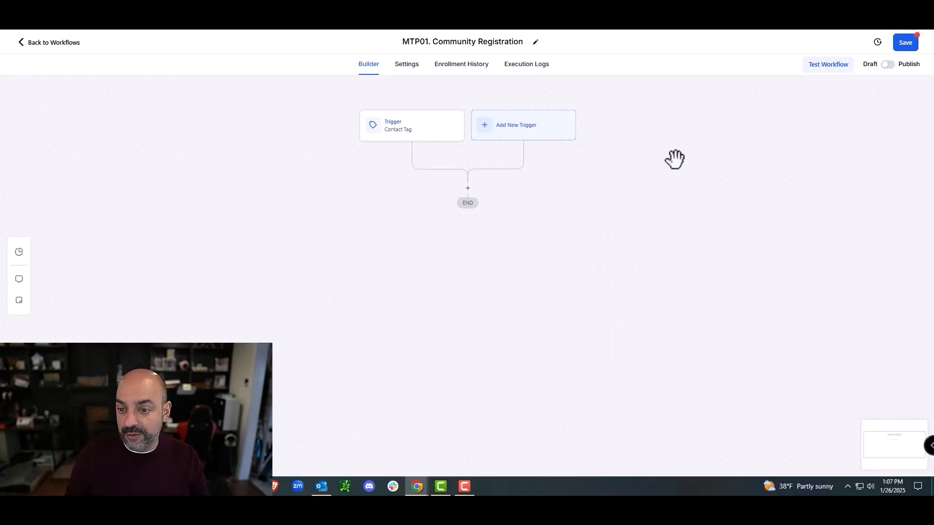
click(417, 130)
click(647, 191)
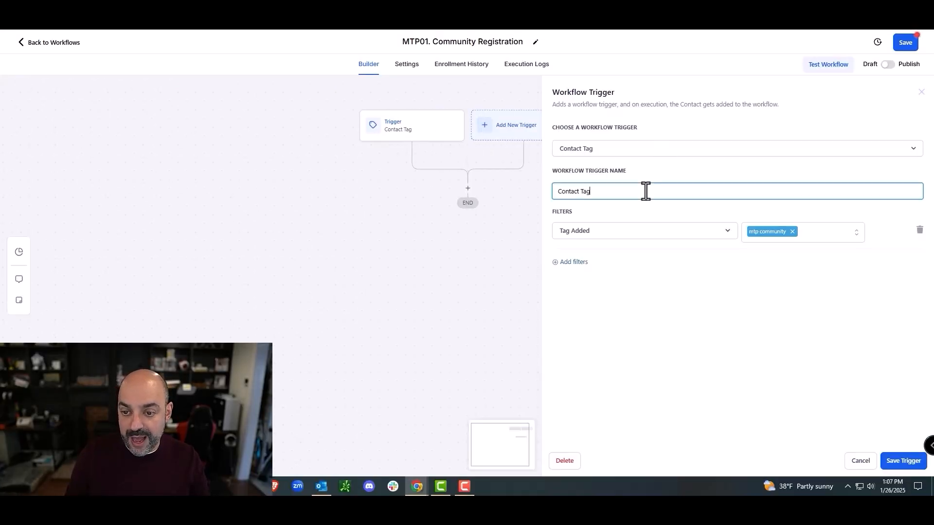
text(- Commun)
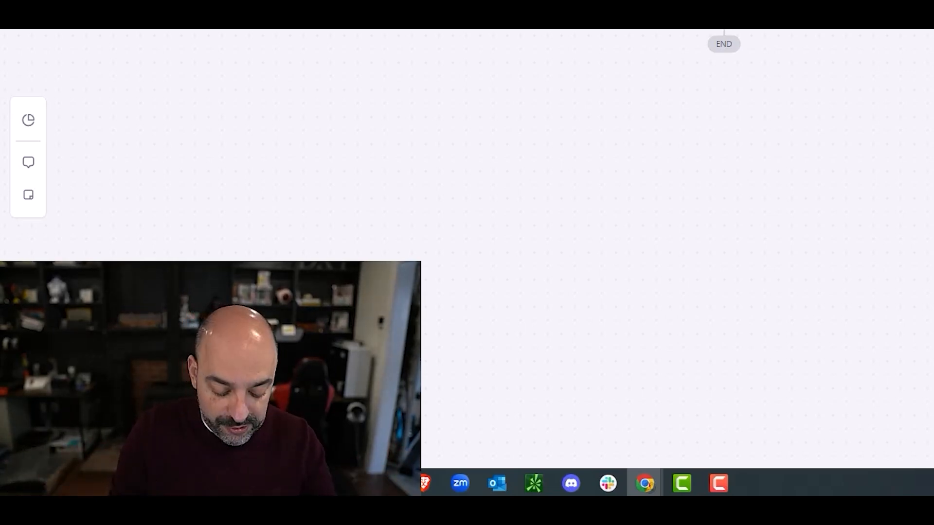
Step: Add a Form Submitted trigger for the Community AM Access form, named 'Form Submitted - Community Form'
text(form)
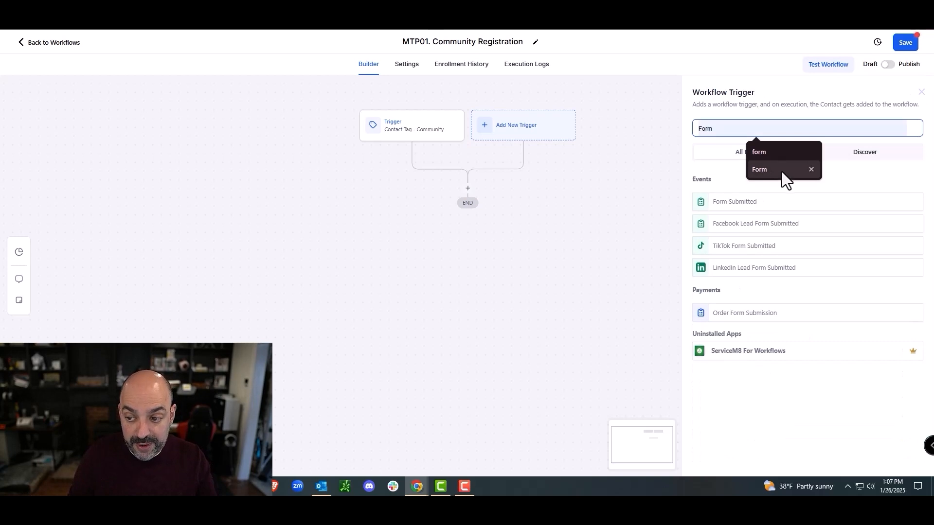
click(739, 209)
click(553, 220)
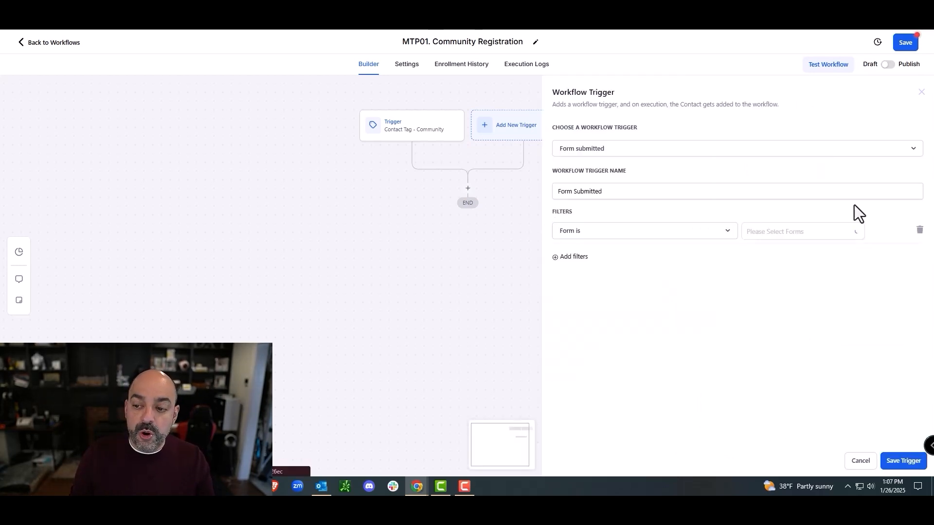
click(789, 232)
click(790, 256)
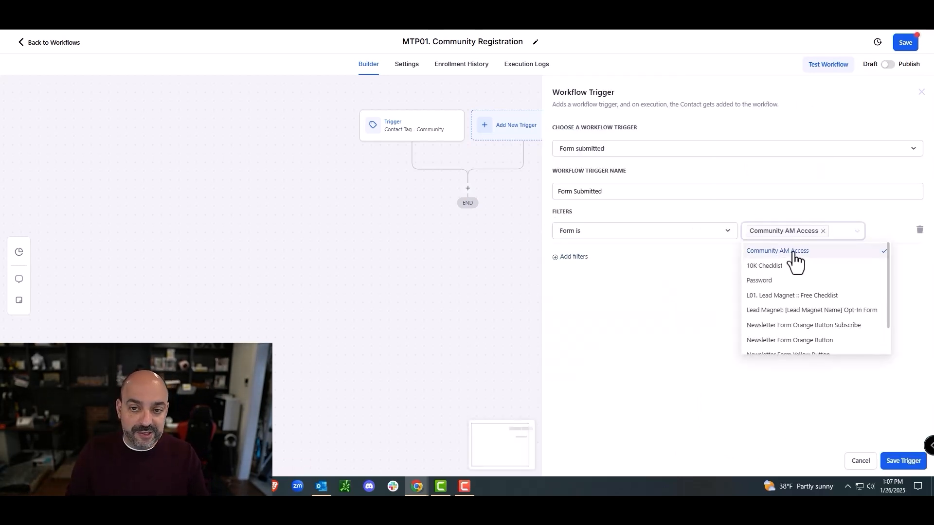
click(904, 462)
click(491, 138)
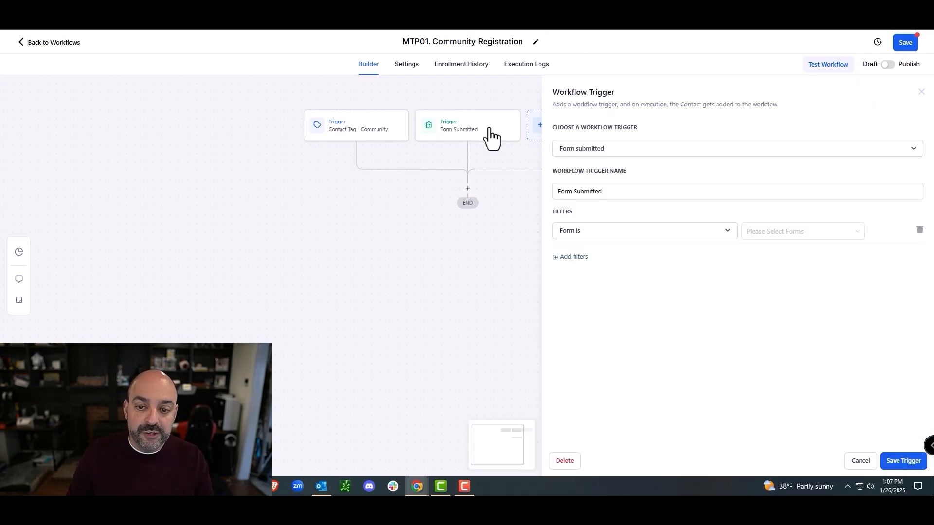
click(691, 190)
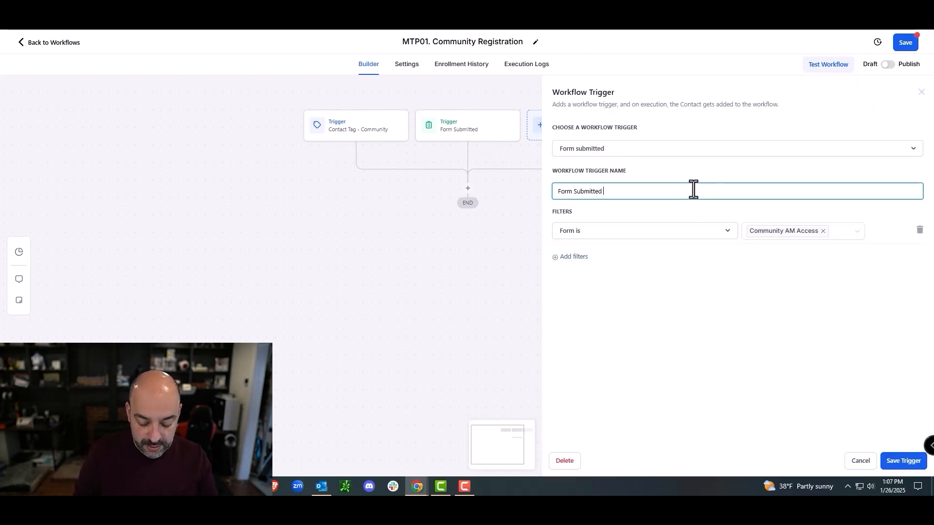
text(- Community Form)
click(903, 462)
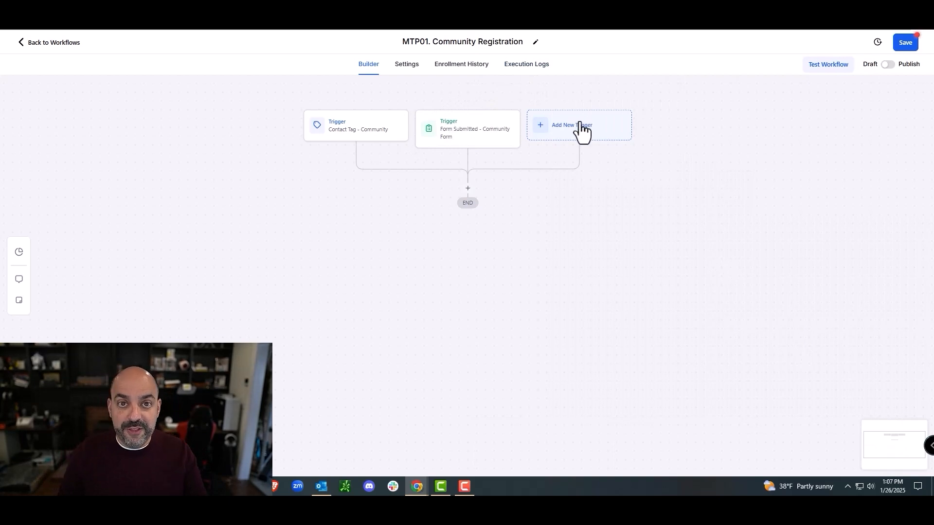
click(582, 130)
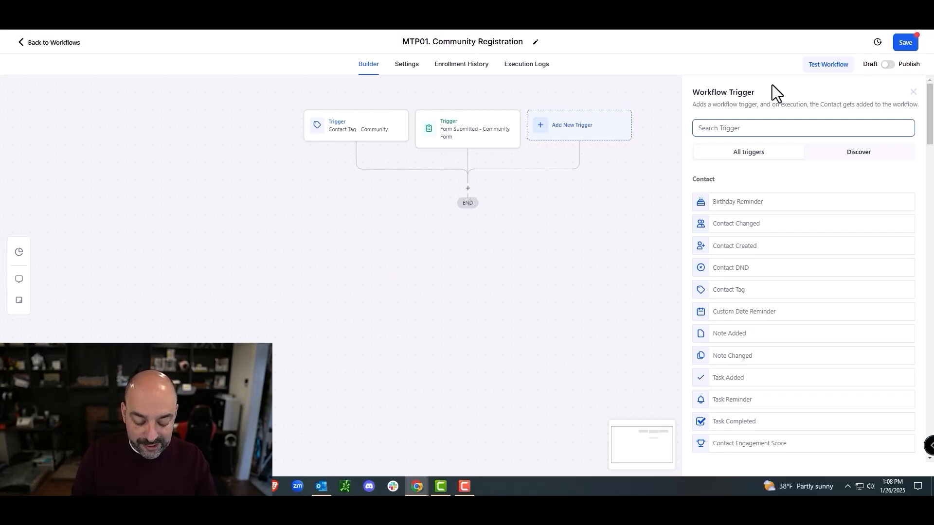
Step: Add and save a Payment Received trigger filtered to Global Product Is AM :: Course
text(payment)
click(739, 224)
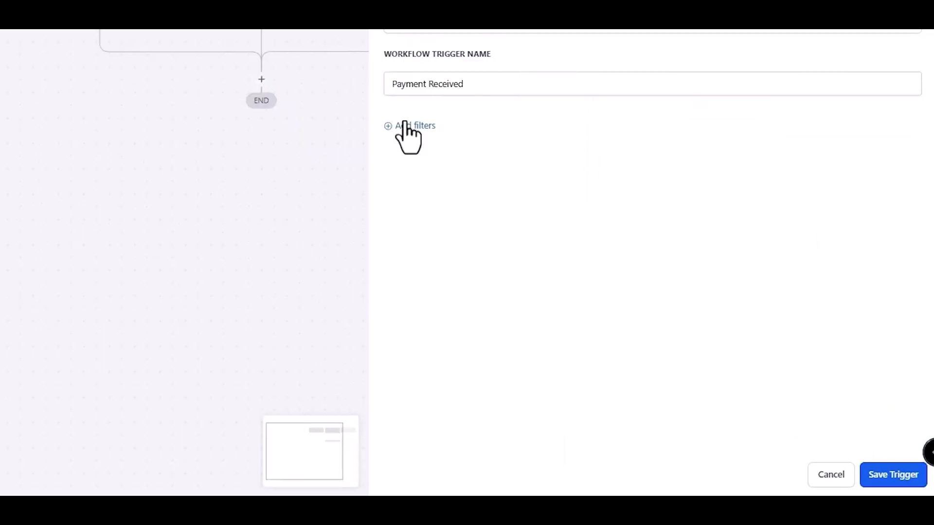
click(737, 144)
click(667, 169)
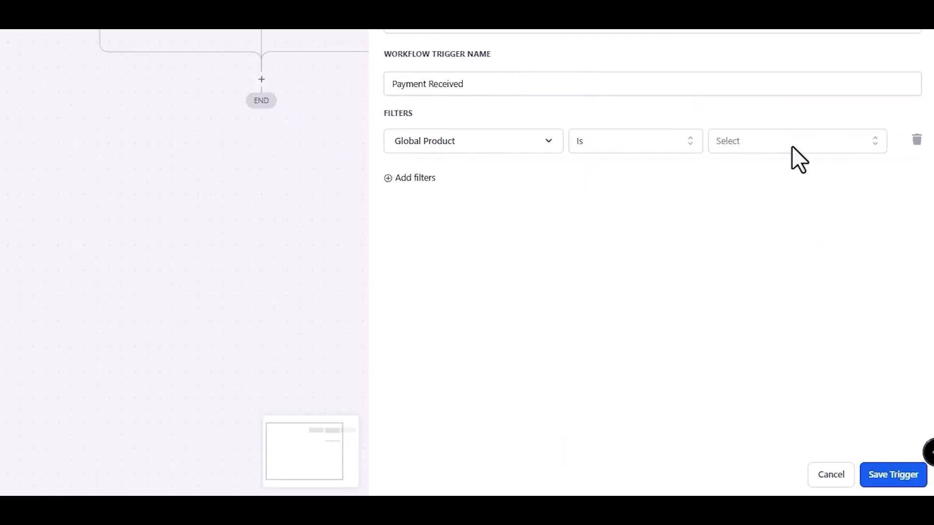
click(793, 146)
scroll(793, 242, down, 1)
scroll(793, 241, down, 3)
scroll(794, 240, up, 4)
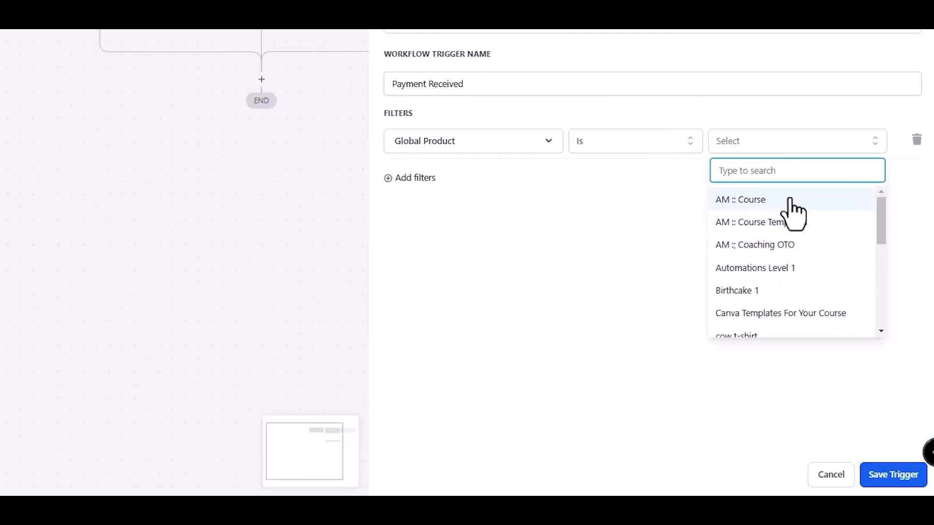
click(791, 202)
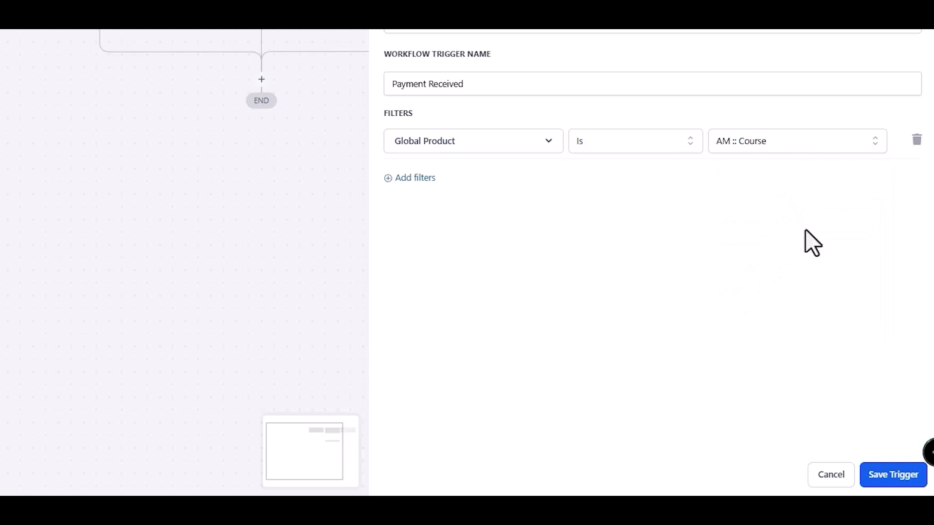
click(388, 179)
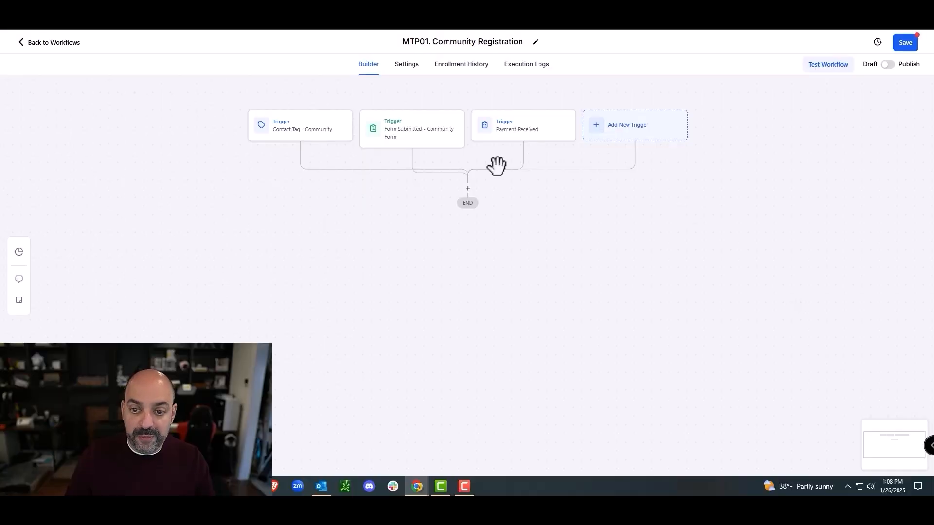
Step: Add a Grant Group Access action for Marketing Tech Pros, then publish and save MTP01
click(468, 187)
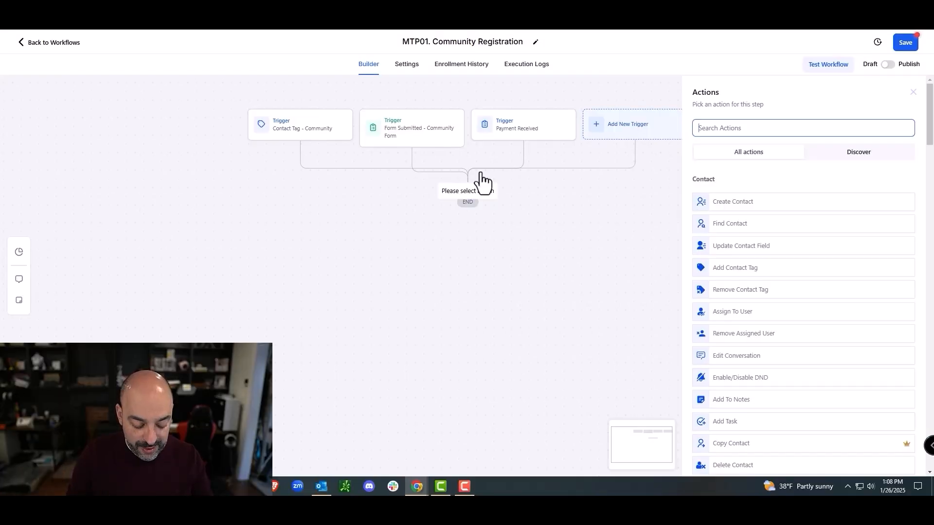
text(grant)
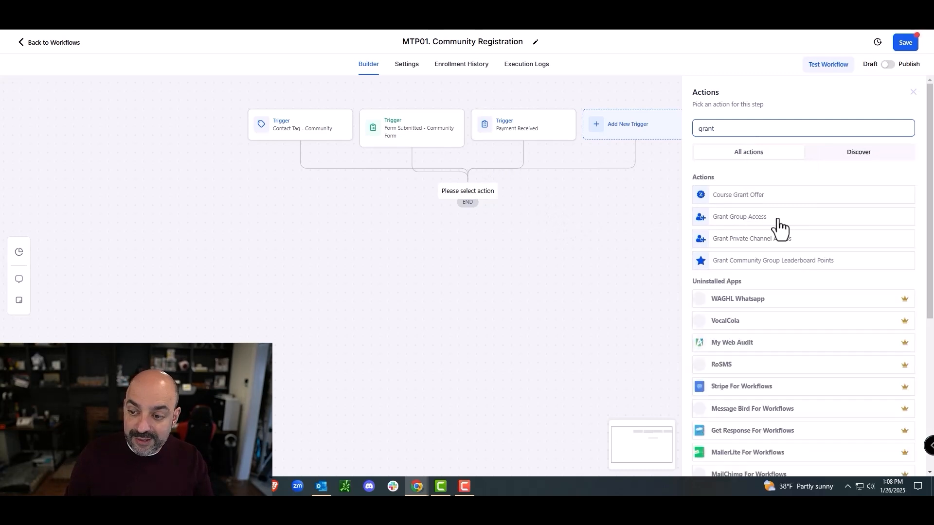
click(774, 217)
click(759, 187)
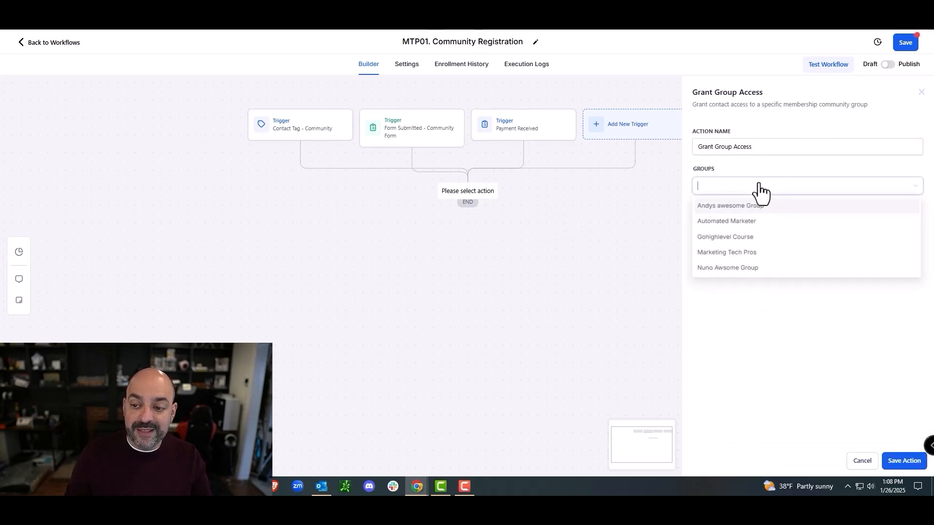
click(747, 253)
click(897, 466)
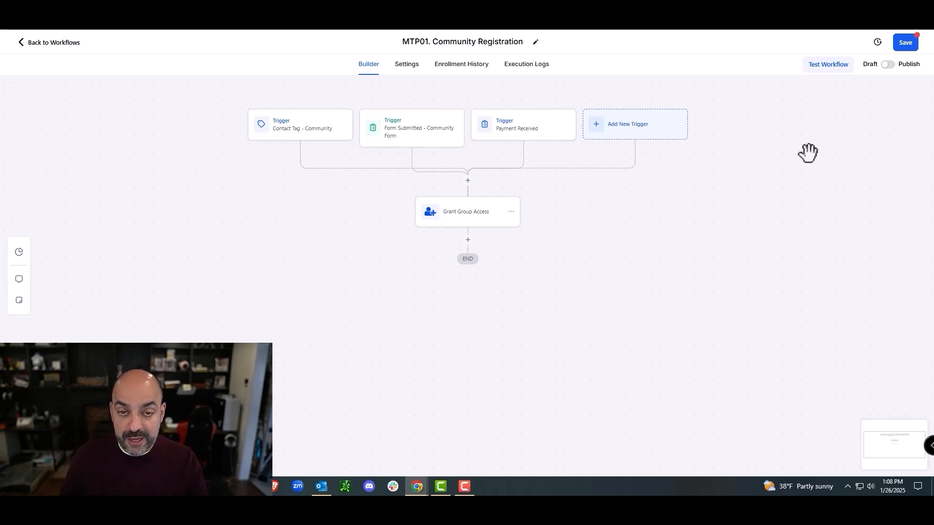
click(888, 64)
click(905, 42)
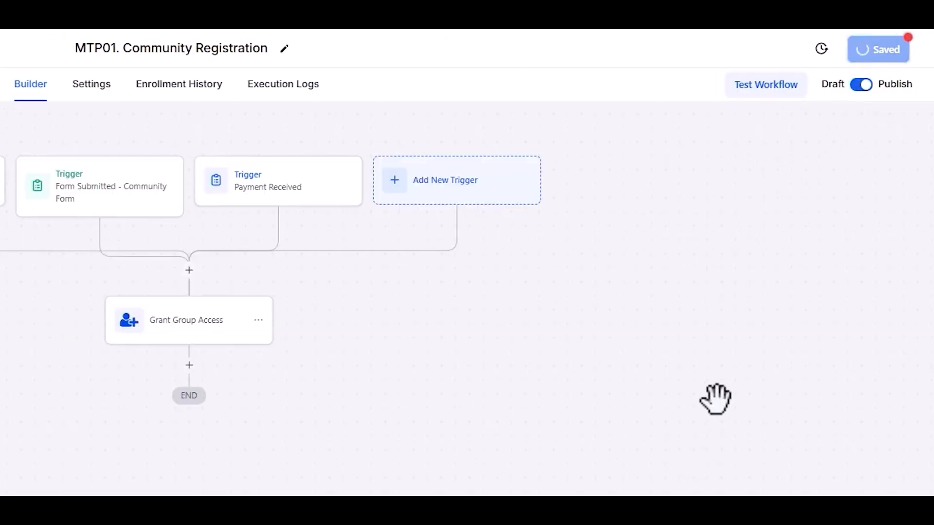
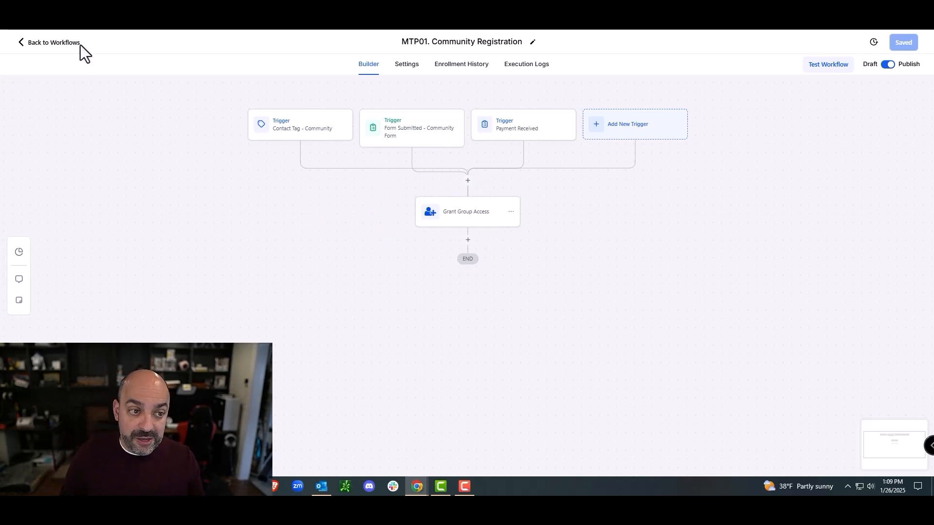
Step: Go back from the Community Registration workflow to the folder list and open 05. AM: Course
click(67, 43)
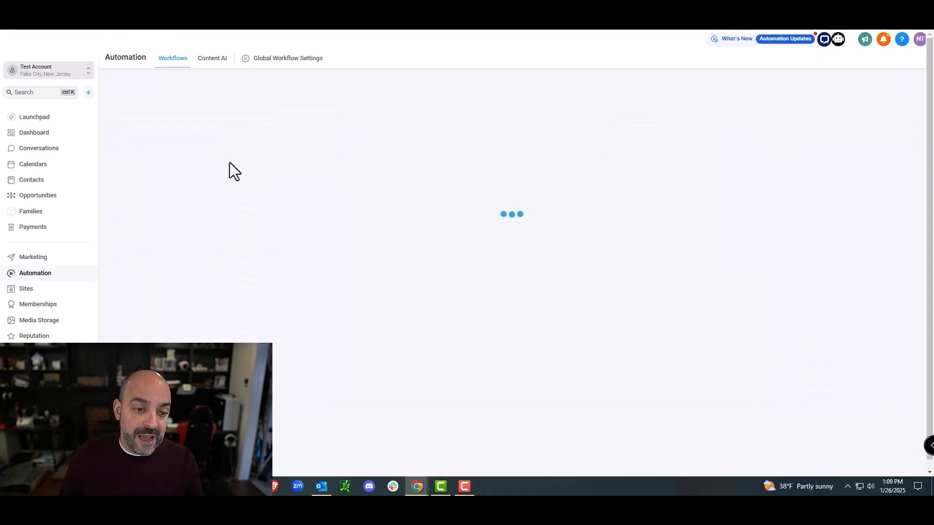
click(251, 162)
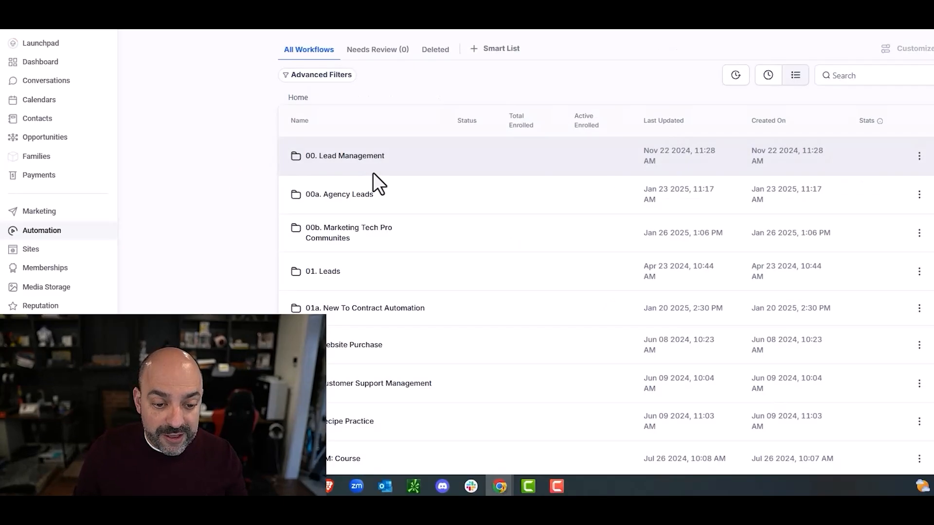
scroll(314, 241, down, 2)
scroll(372, 191, down, 1)
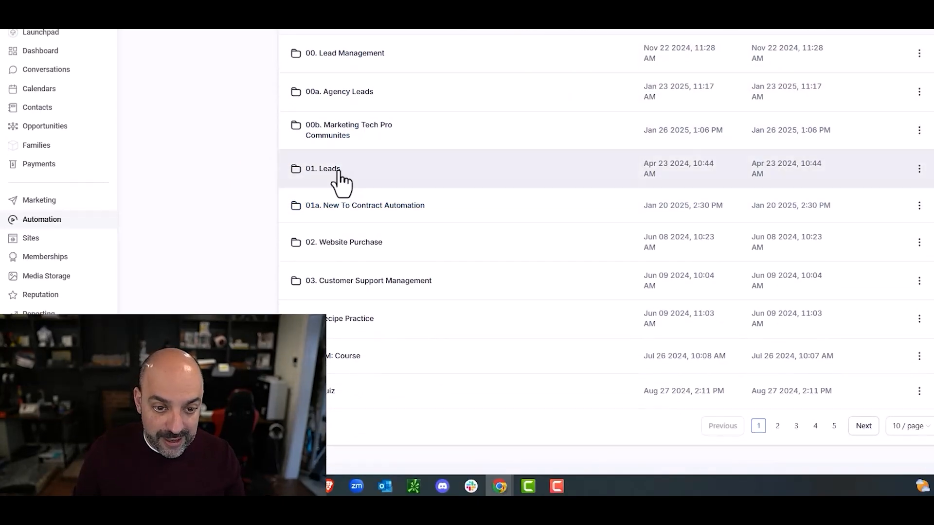
scroll(342, 352, up, 1)
click(342, 358)
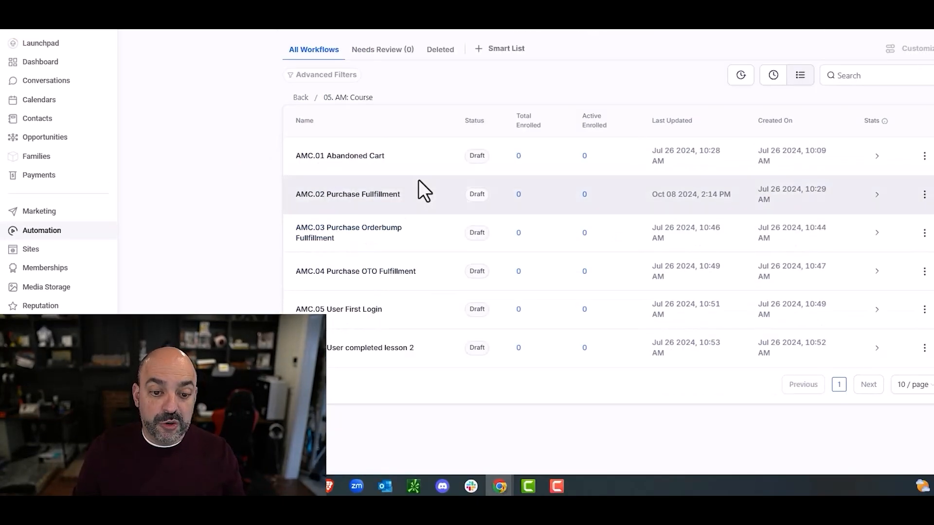
Step: Open AMC.02 Purchase Fullfillment and inspect its Grant Group Access and Wait 3 minutes steps
click(369, 195)
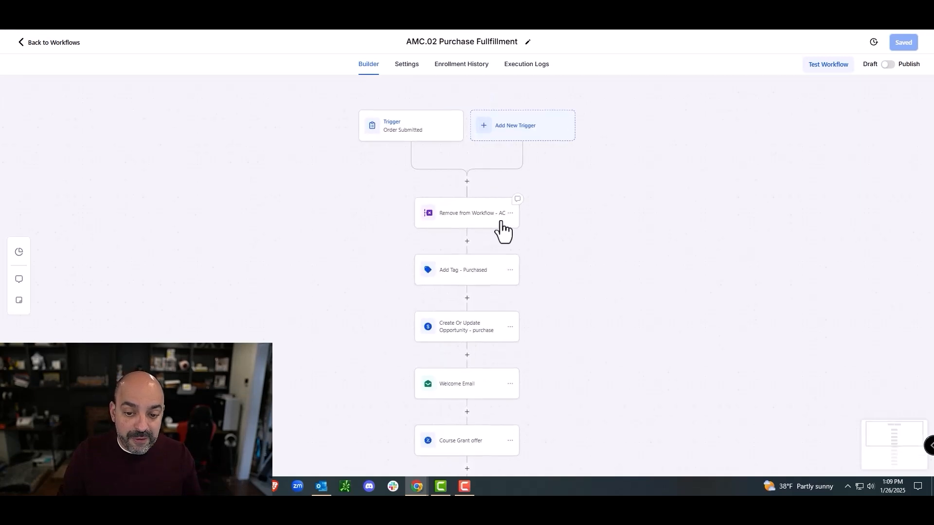
scroll(496, 265, down, 2)
scroll(470, 237, down, 1)
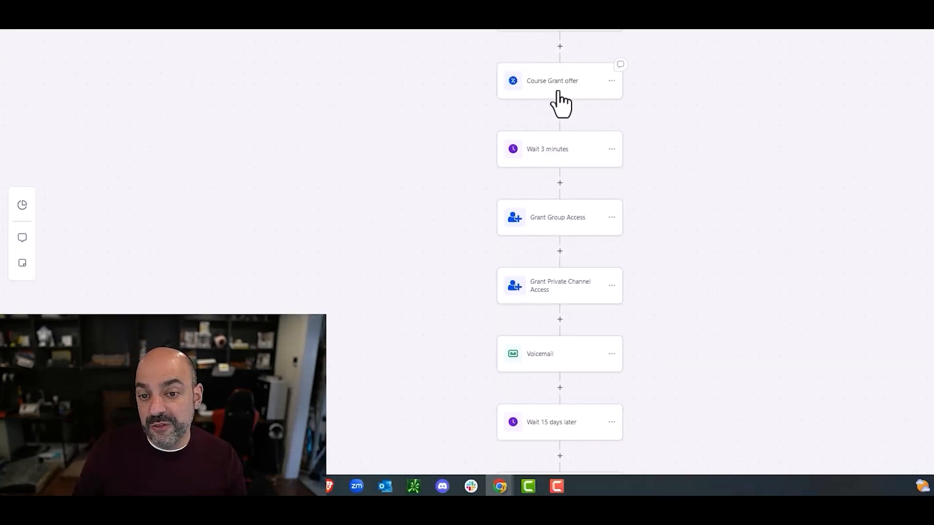
click(550, 222)
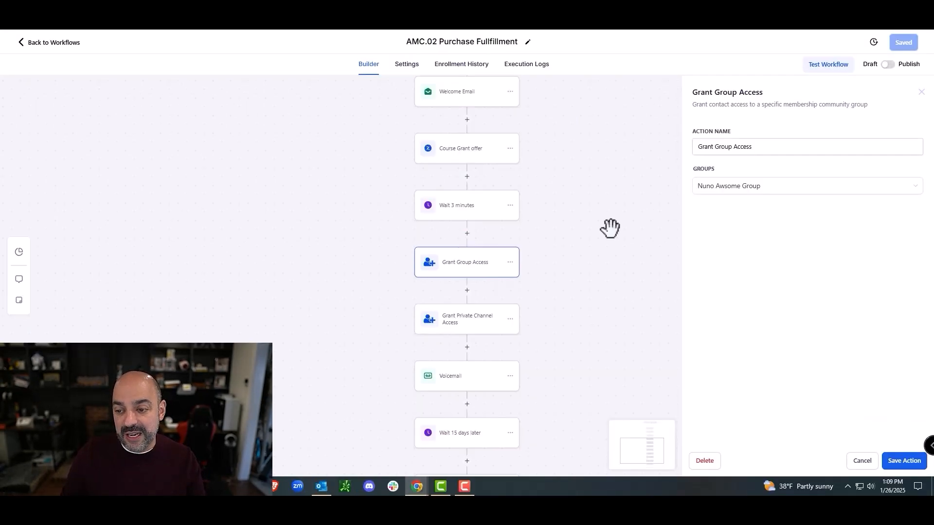
click(865, 462)
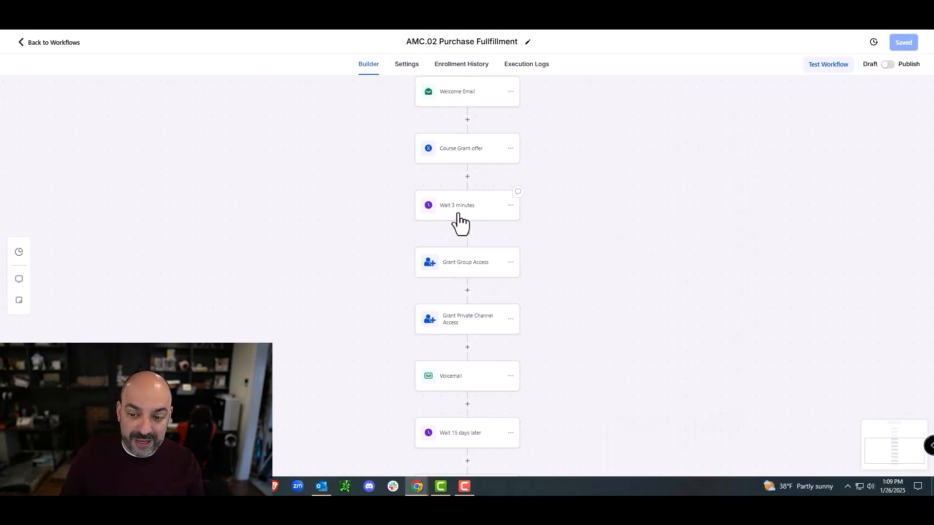
click(482, 214)
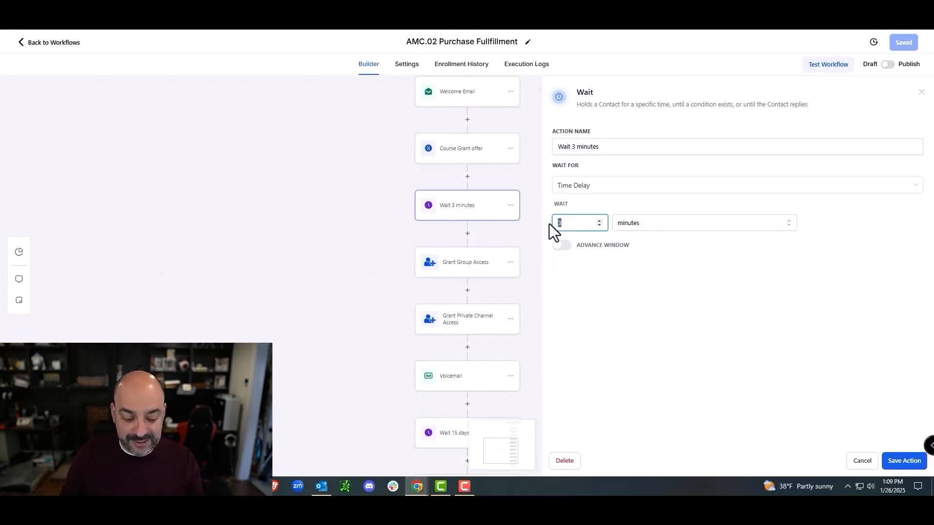
click(902, 465)
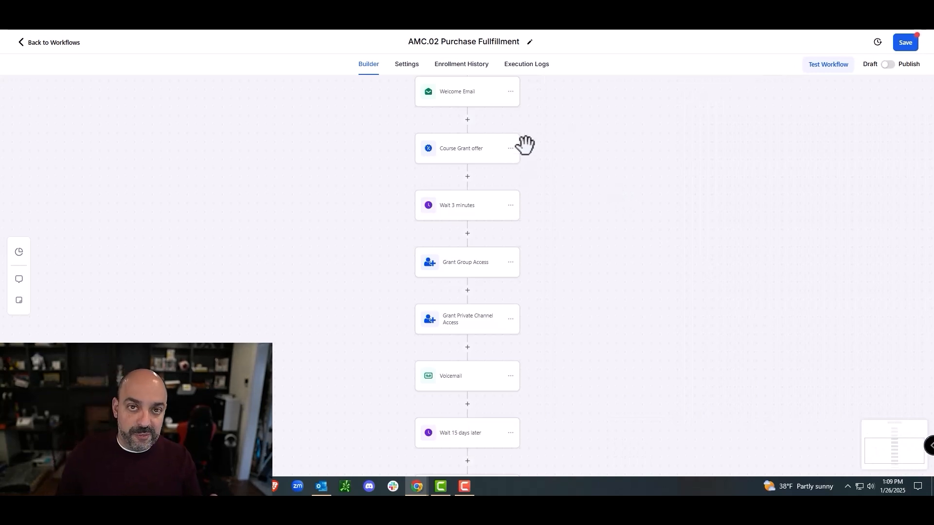
Step: Save the AMC.02 Purchase Fullfillment workflow
click(908, 43)
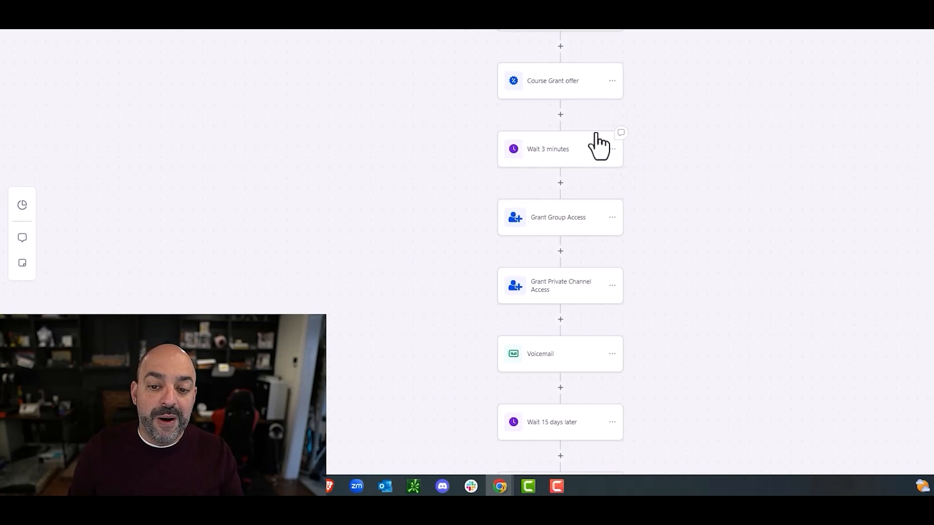
scroll(590, 74, up, 5)
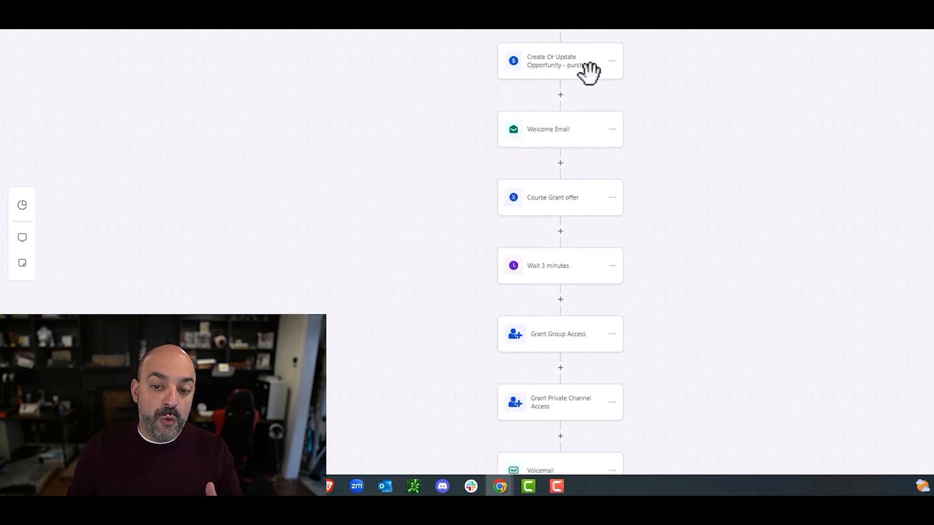
scroll(590, 74, down, 1)
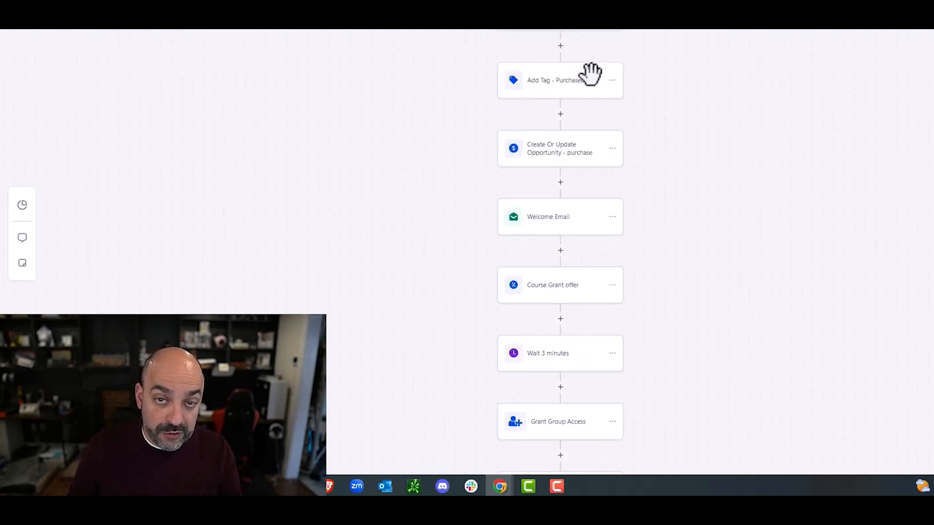
scroll(590, 74, down, 3)
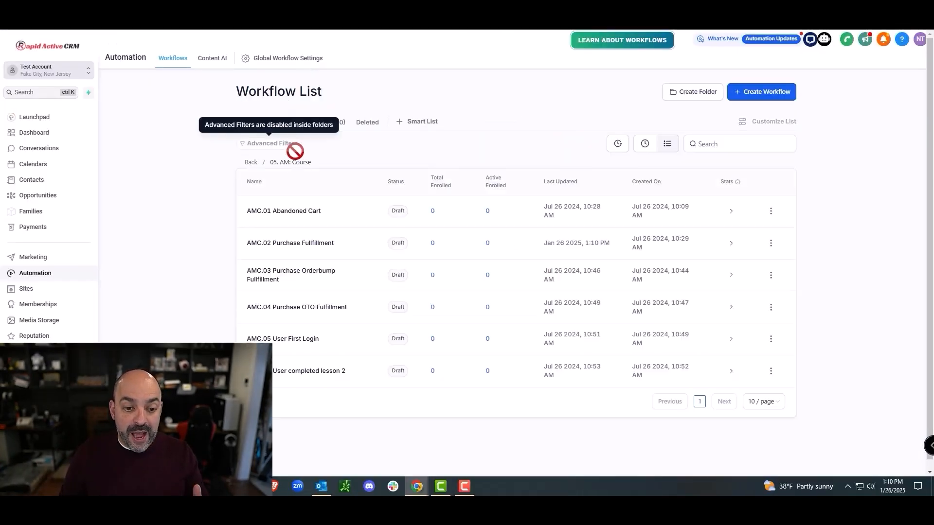
Step: Check the 00b. Marketing Tech Pro Communites workflow folder, then go to Memberships
click(251, 163)
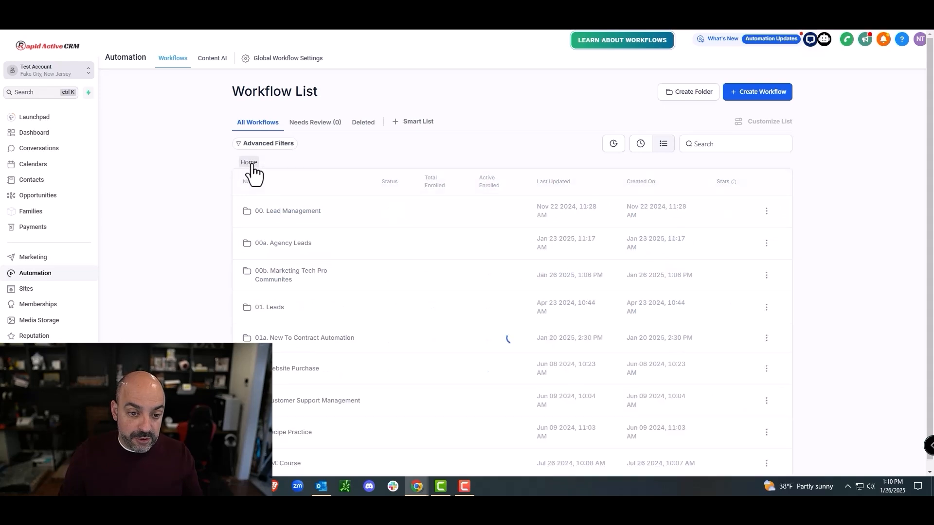
click(307, 263)
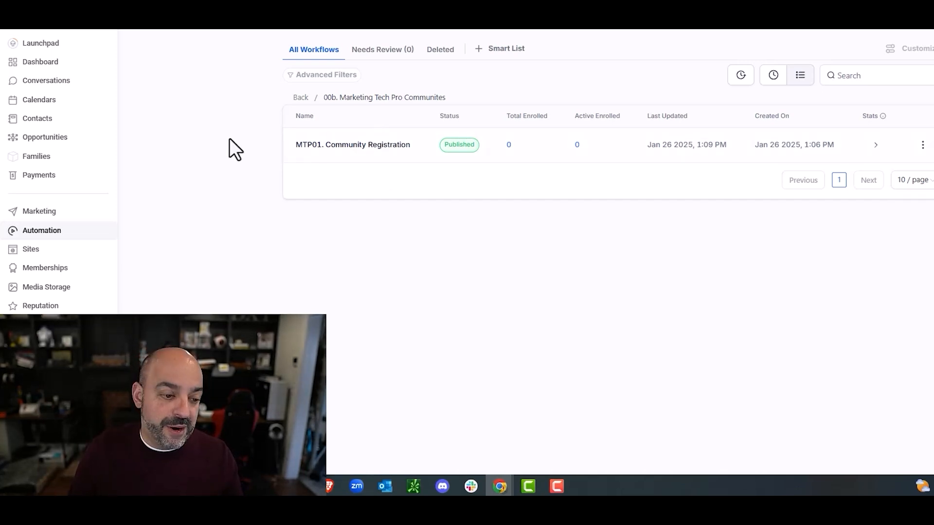
click(56, 267)
Step: Open the Client Portal email settings and review the community notification emails
mouse_move(195, 68)
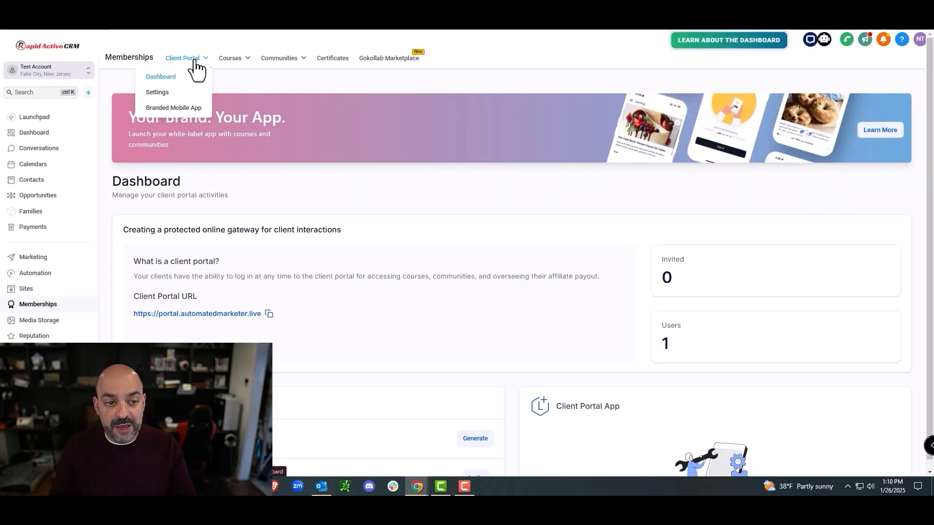
click(177, 101)
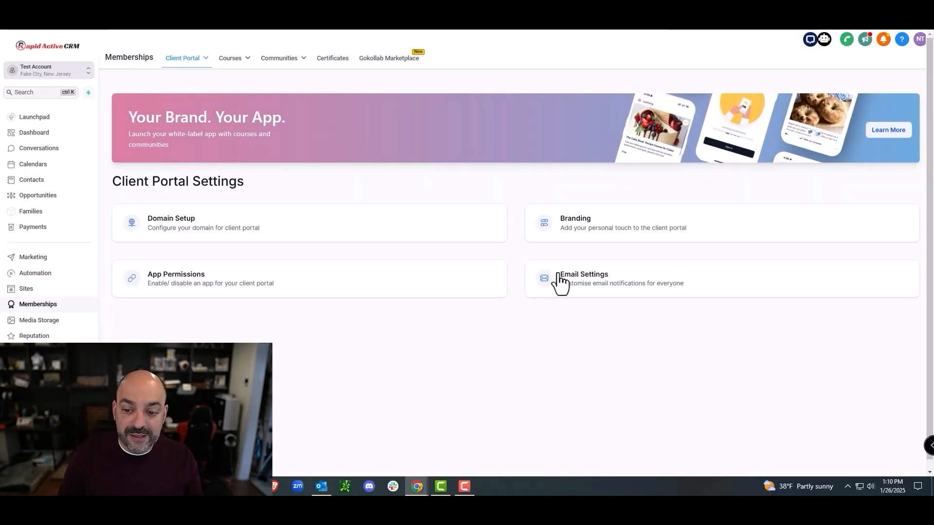
click(615, 290)
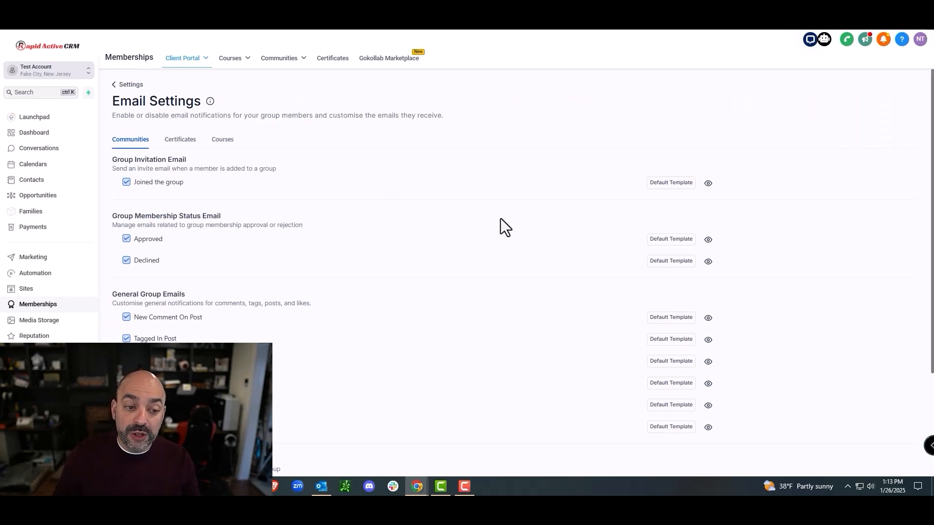
scroll(503, 220, down, 3)
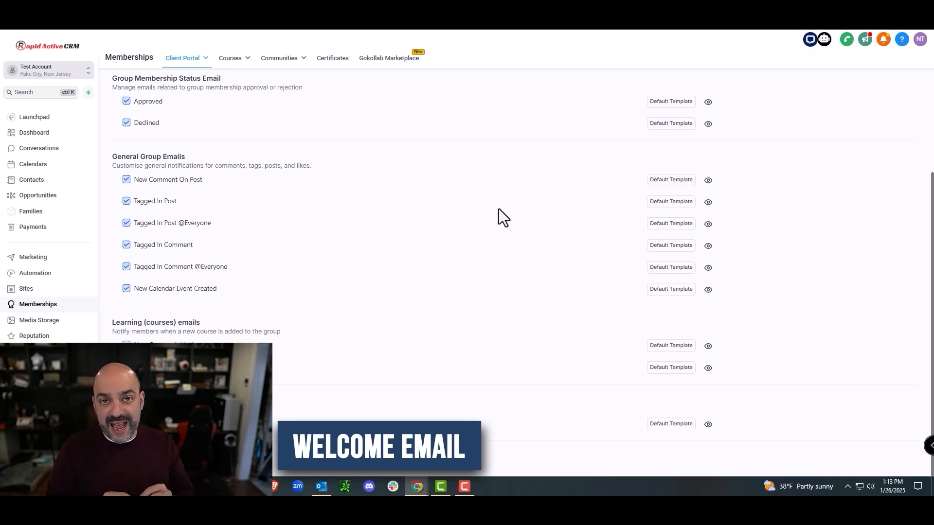
scroll(473, 244, up, 3)
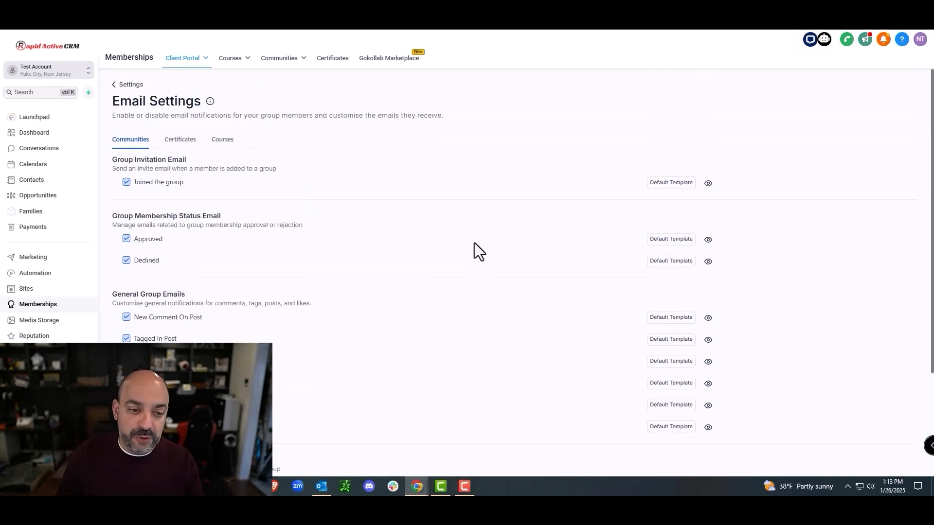
scroll(474, 243, down, 1)
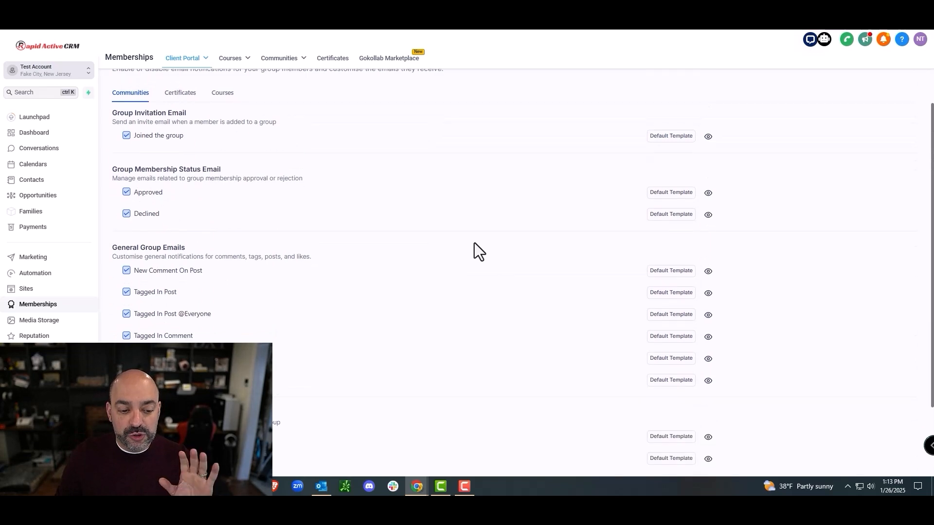
scroll(342, 183, down, 2)
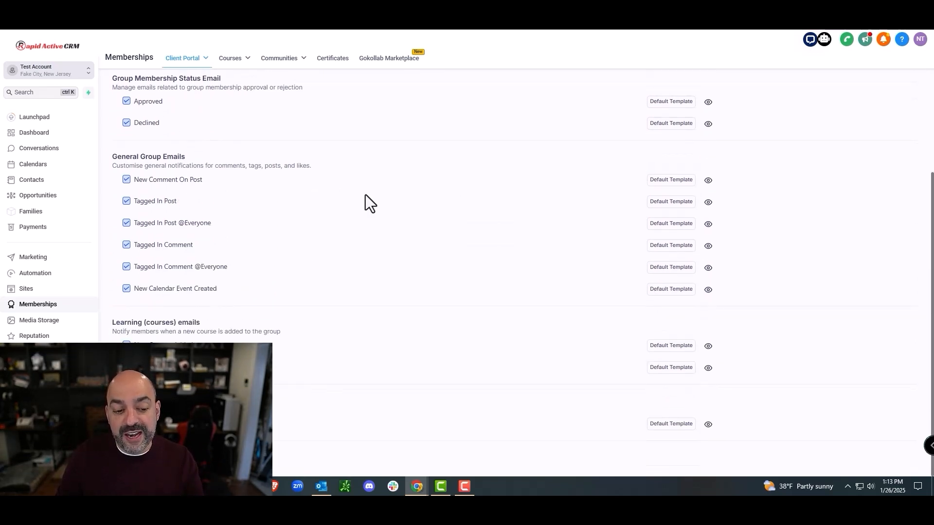
scroll(654, 185, up, 3)
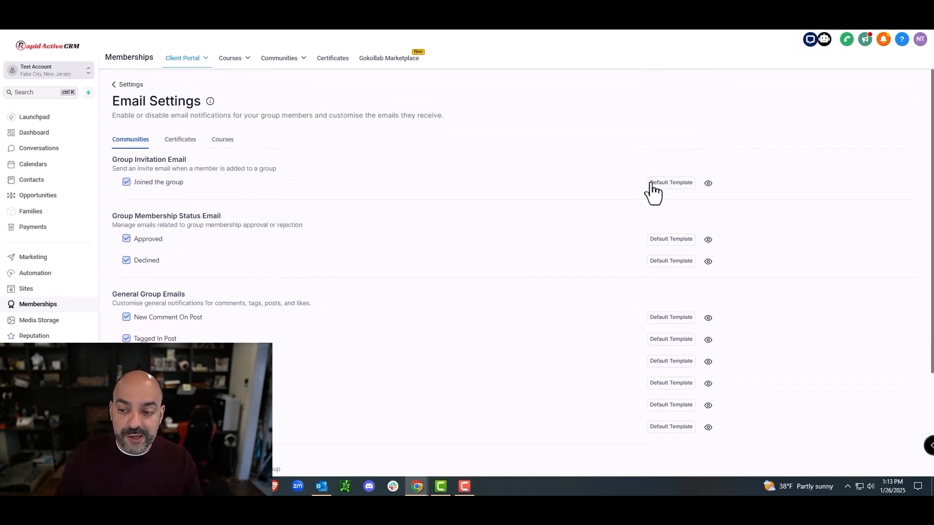
Step: Check the template choices for the Joined the group email, then open Marketing's Social Planner
click(666, 184)
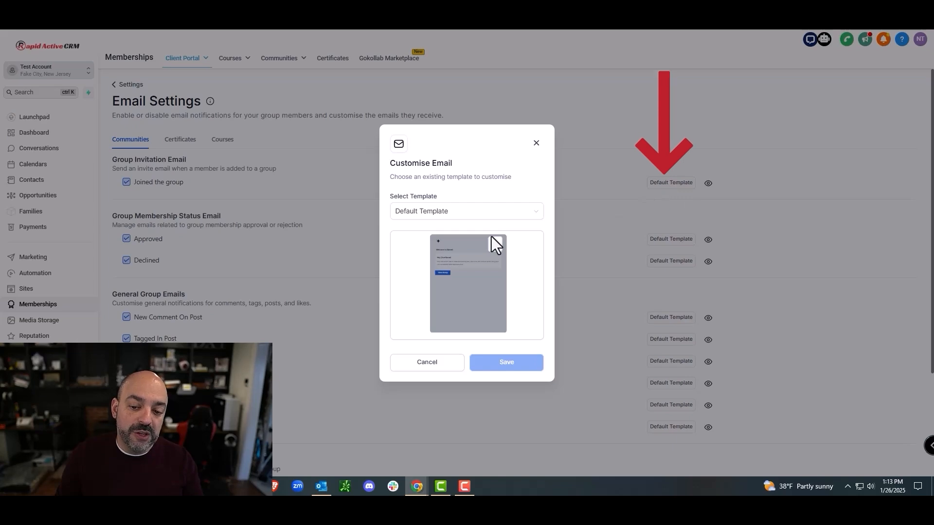
click(484, 212)
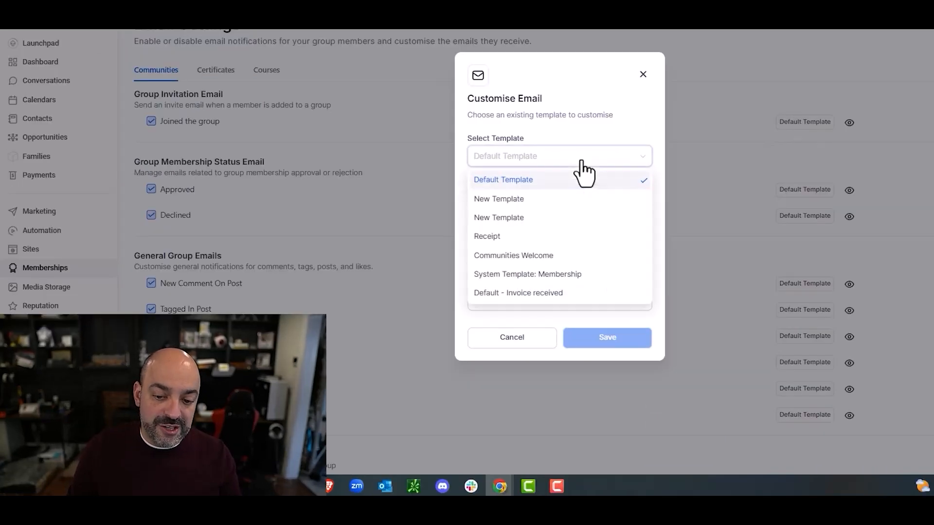
click(643, 74)
scroll(214, 253, down, 2)
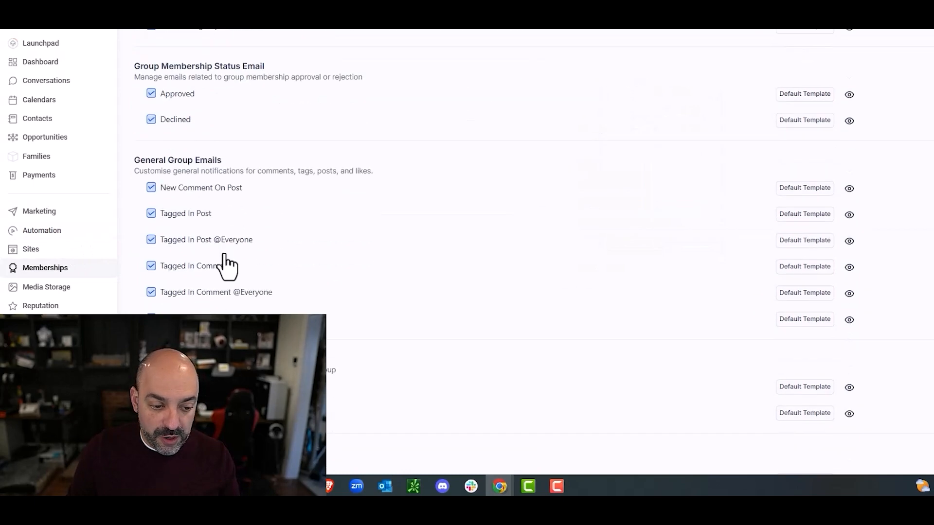
scroll(224, 265, down, 1)
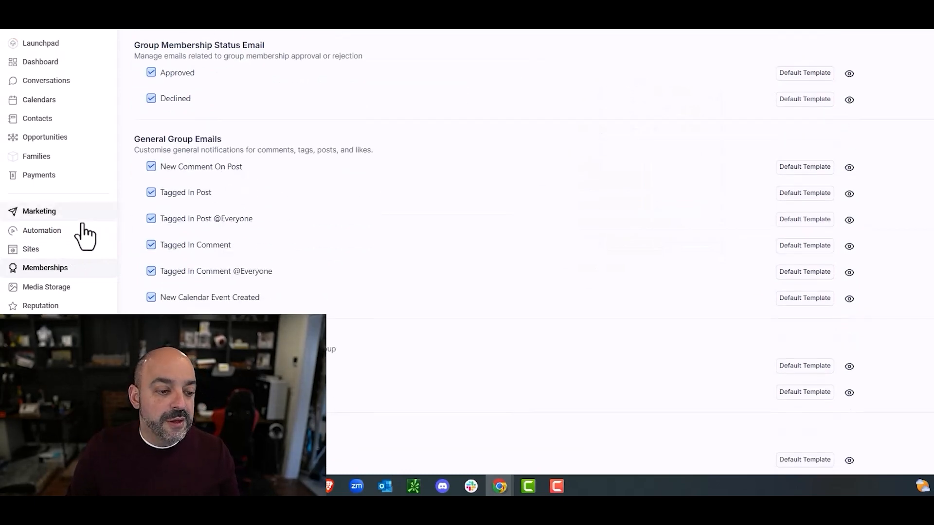
click(60, 216)
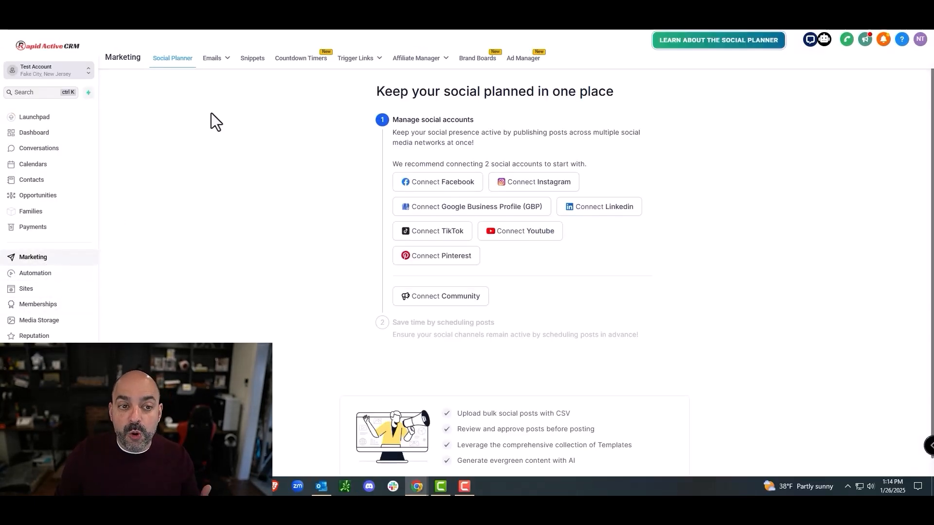
Step: Open the Communities Welcome email template and start editing its title
click(207, 93)
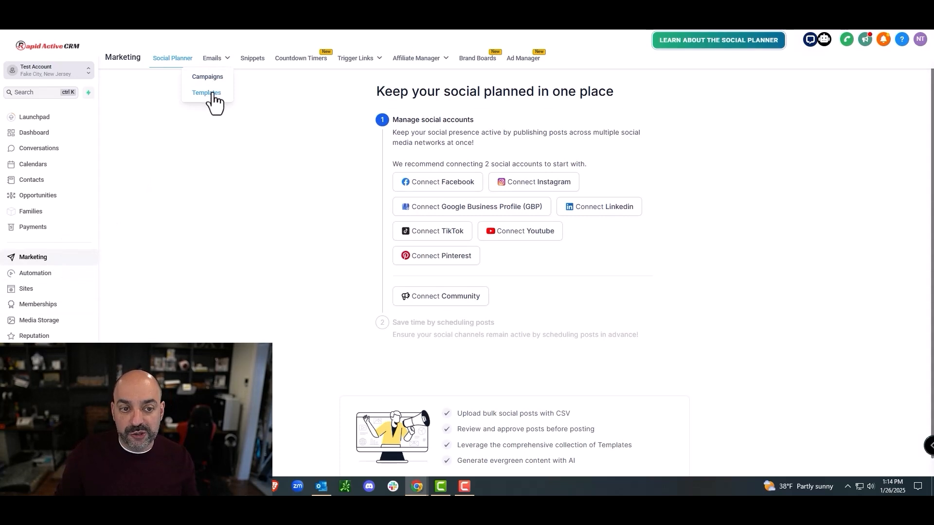
click(302, 254)
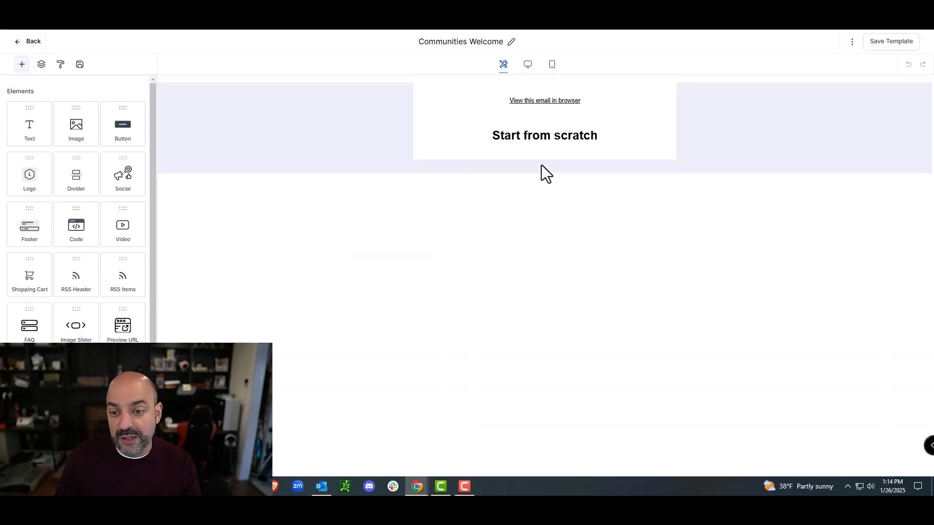
click(472, 41)
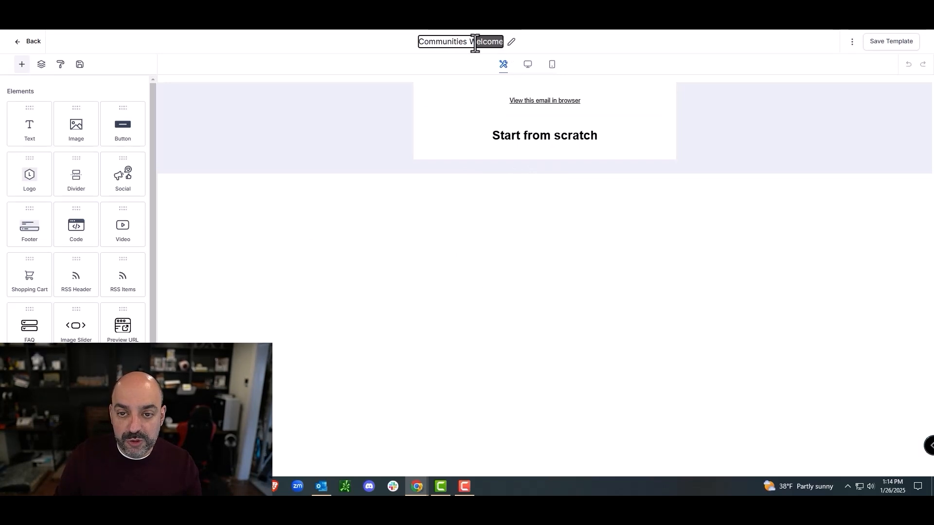
Step: Rename the template to 'Communities New Post' and delete the Start from scratch heading
text(New Post)
click(601, 139)
drag(601, 139, 440, 139)
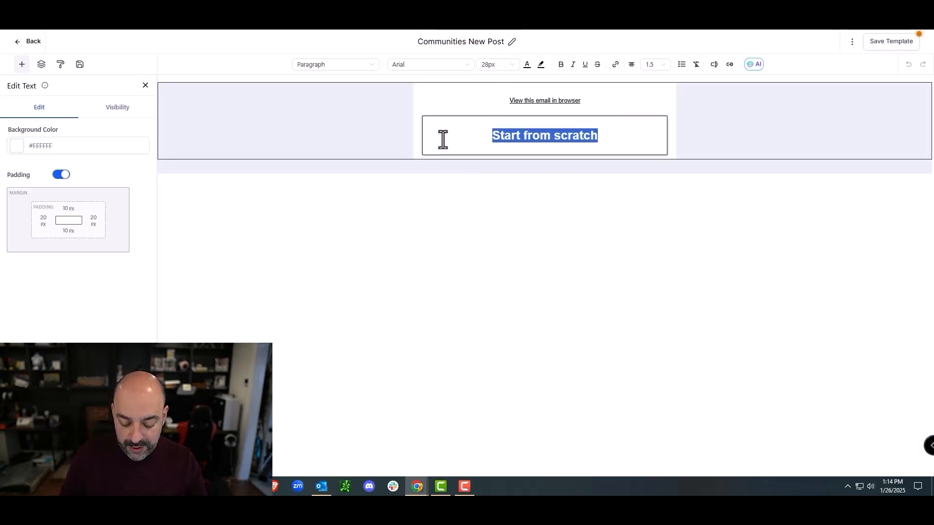
key(BackSpace)
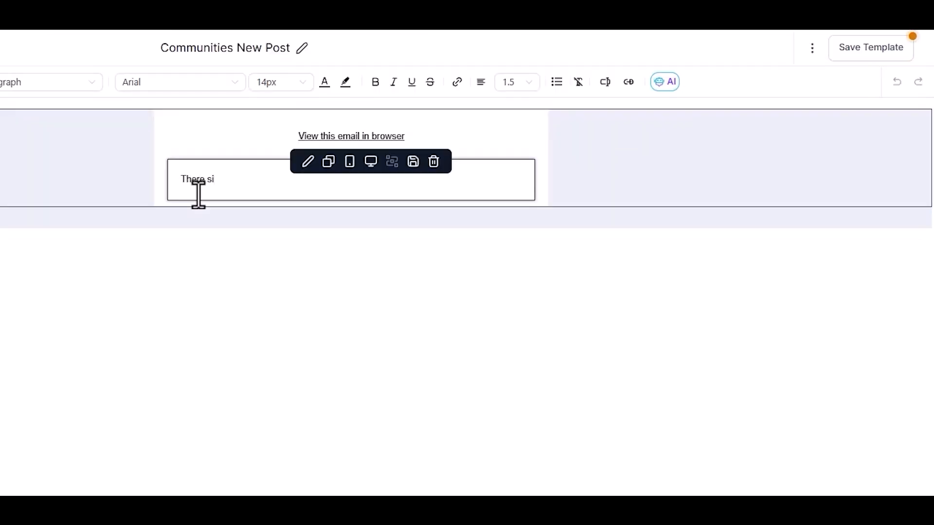
Step: Browse the Client Portal > Communities custom values without inserting any, then exit the editor
click(604, 84)
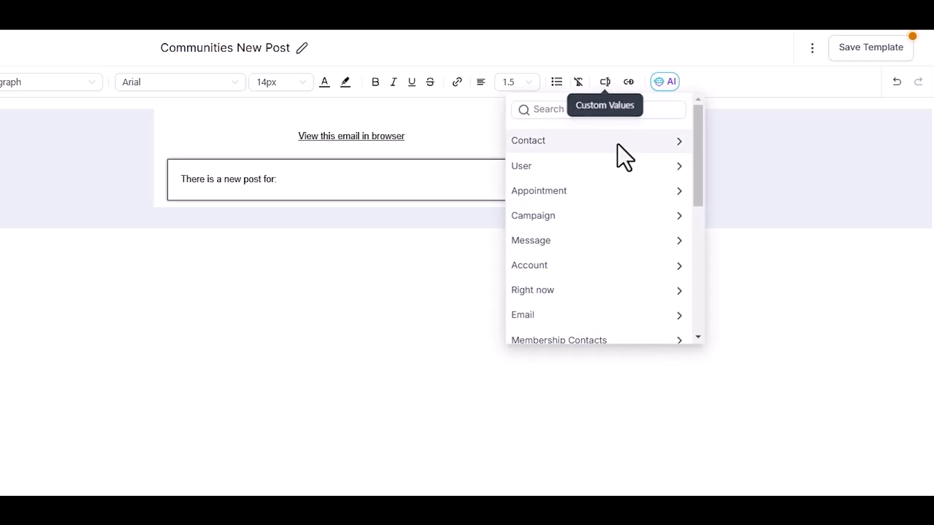
scroll(625, 156, down, 5)
click(612, 307)
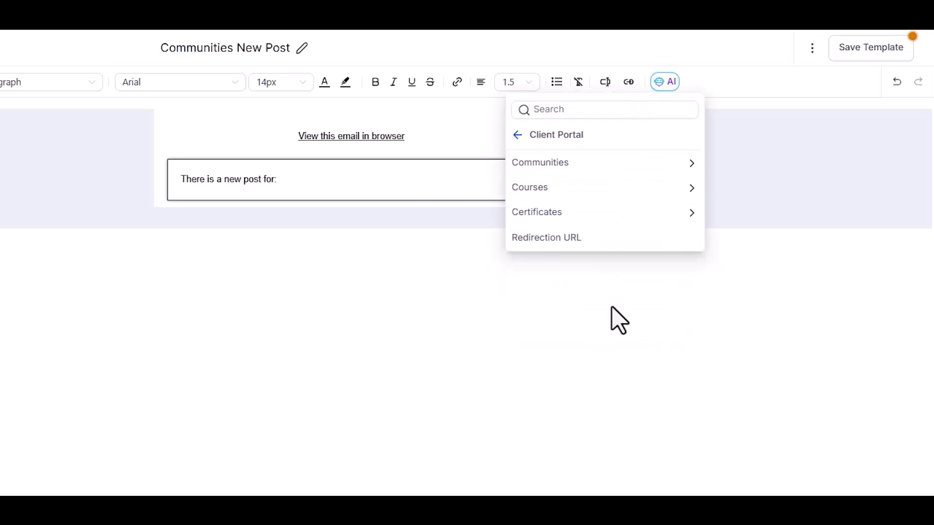
click(598, 172)
scroll(600, 183, down, 3)
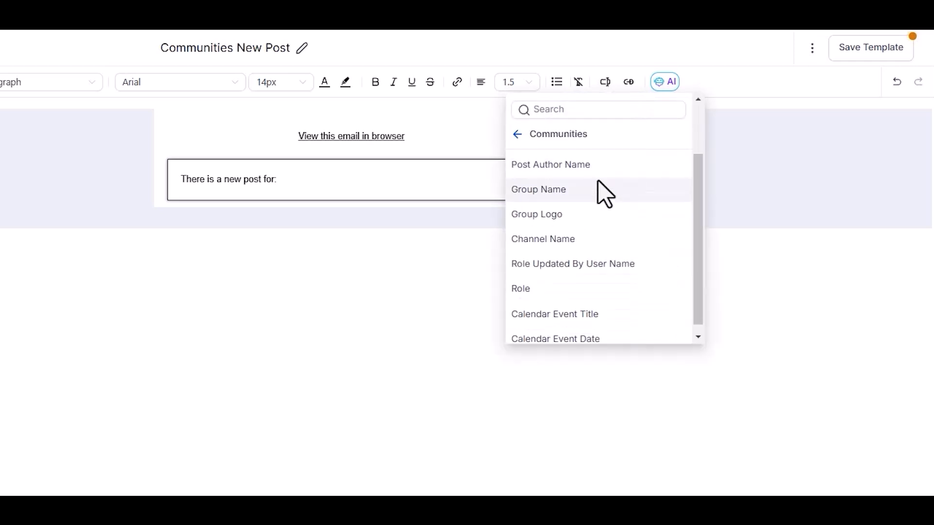
scroll(601, 199, up, 1)
scroll(602, 206, up, 2)
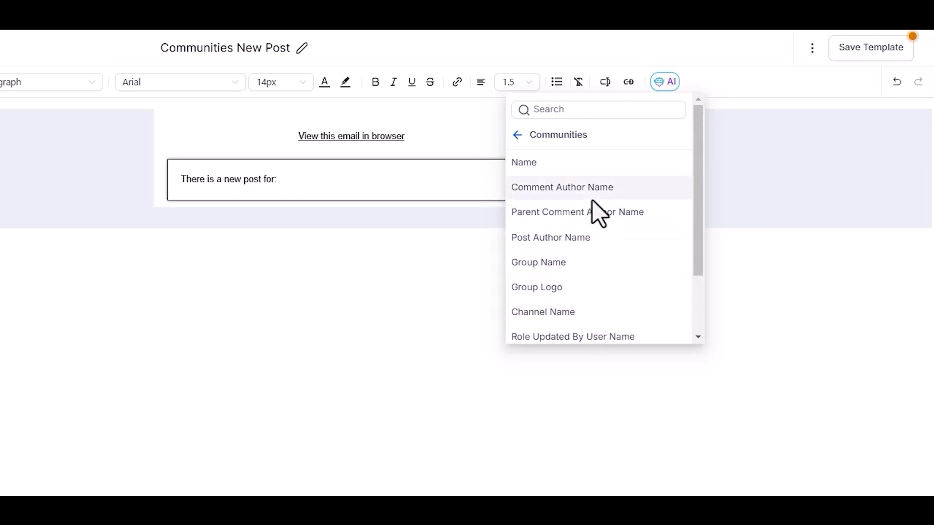
scroll(591, 258, down, 3)
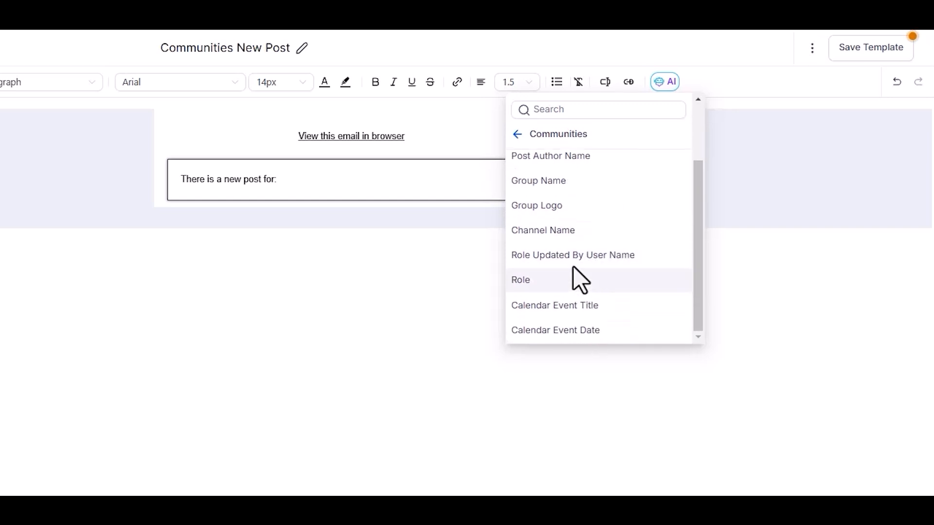
scroll(553, 209, up, 3)
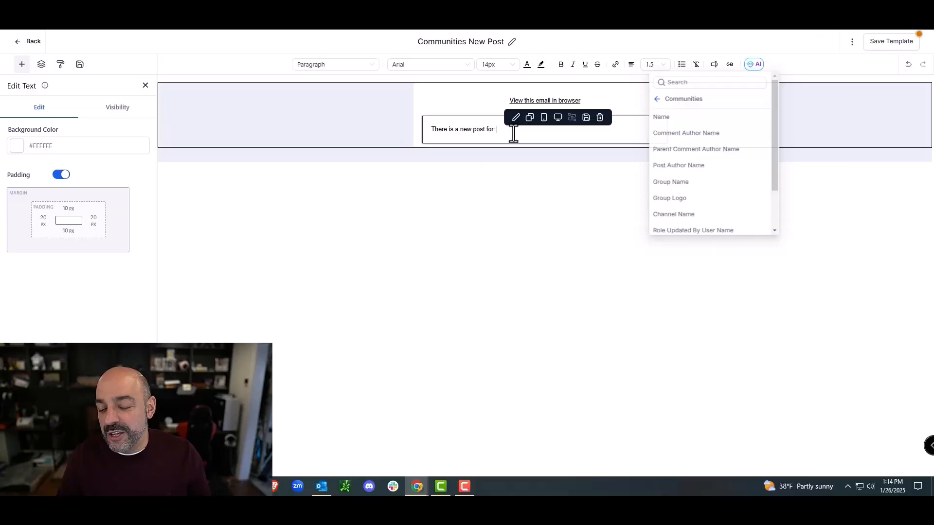
click(305, 185)
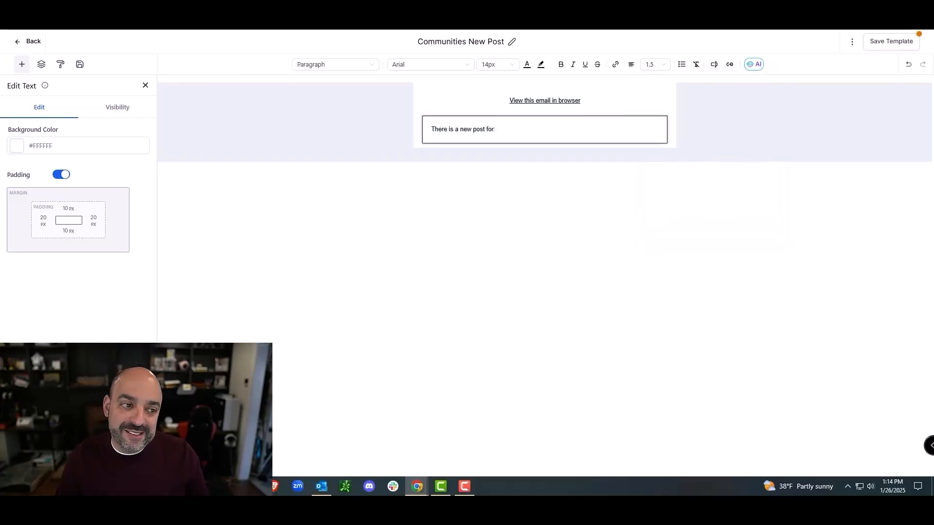
click(19, 42)
Step: Confirm leaving the editor and open the 00b. Marketing Tech Pro Communites automation folder
click(509, 74)
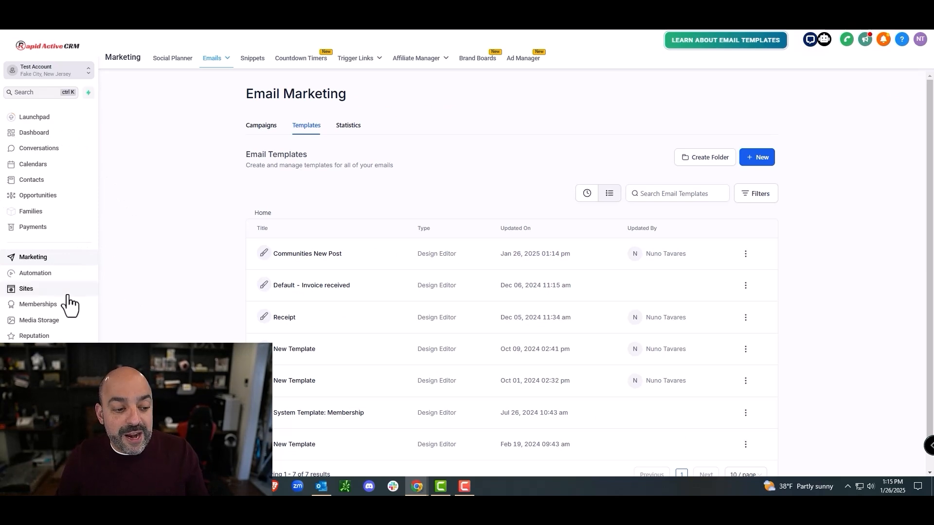
click(64, 275)
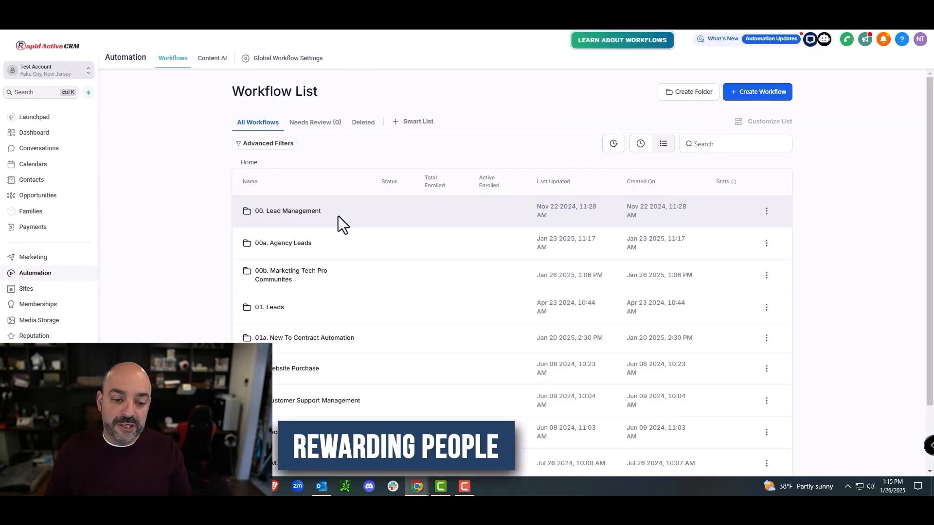
click(278, 280)
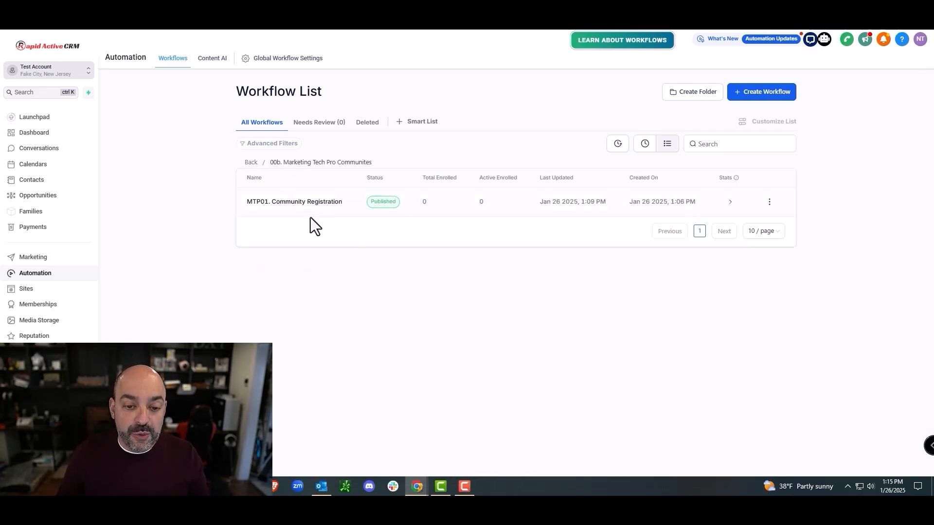
Step: Create a blank workflow named 'MTP02. Reward Members For Filling Form', correcting the spelling
click(765, 97)
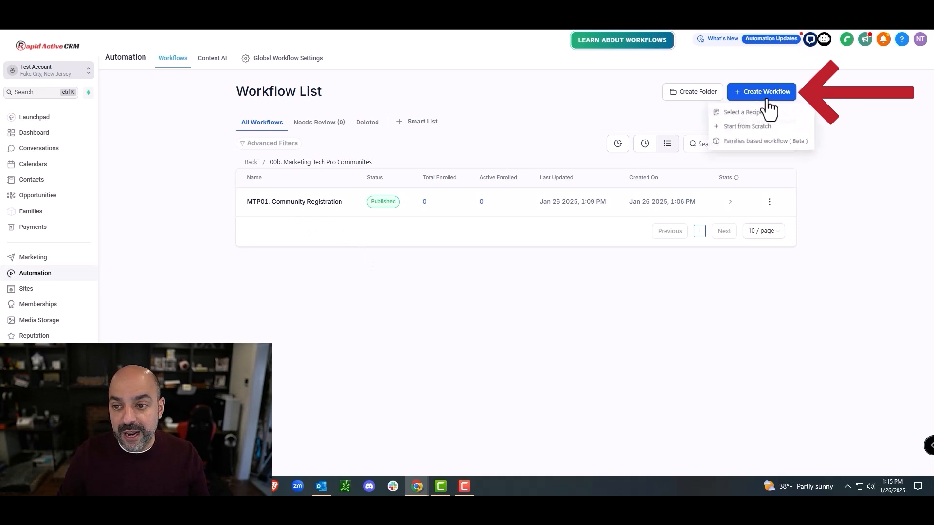
click(769, 128)
drag(518, 42, 361, 42)
text(M)
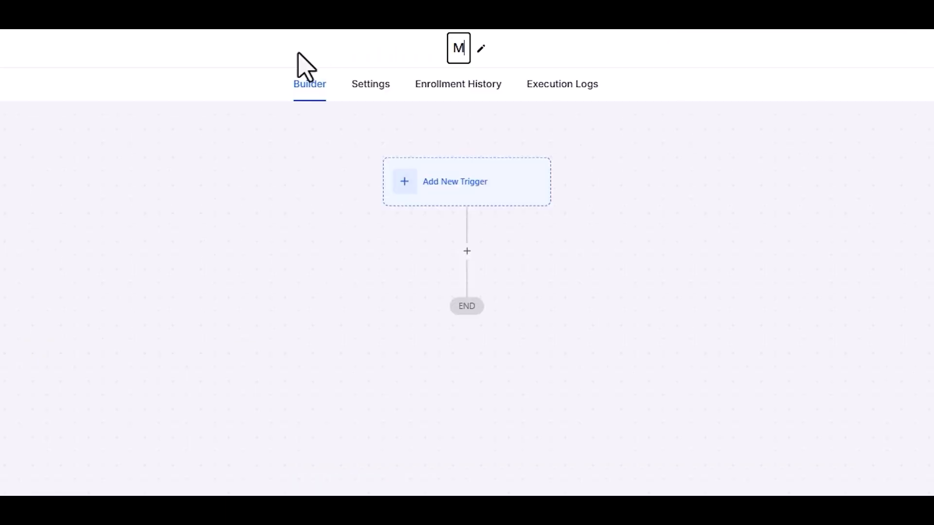
text(TO02. Re)
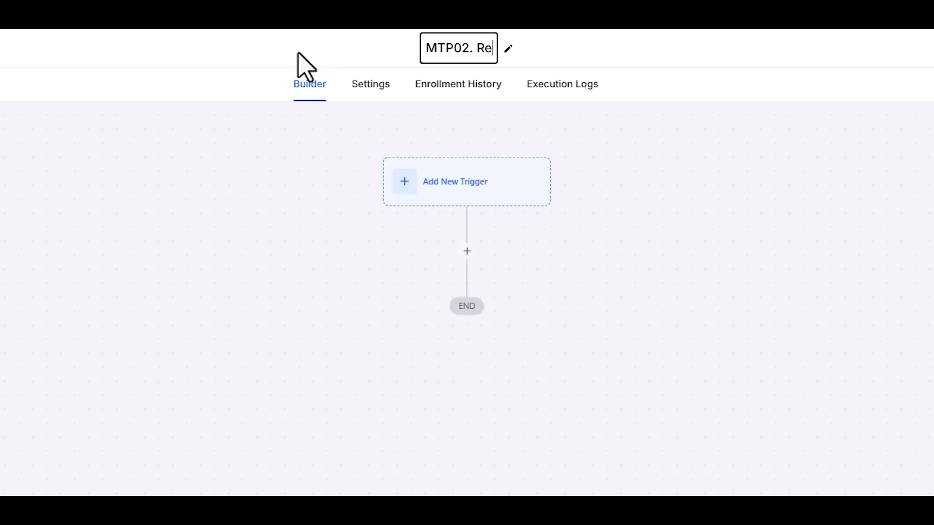
text(ward Members )
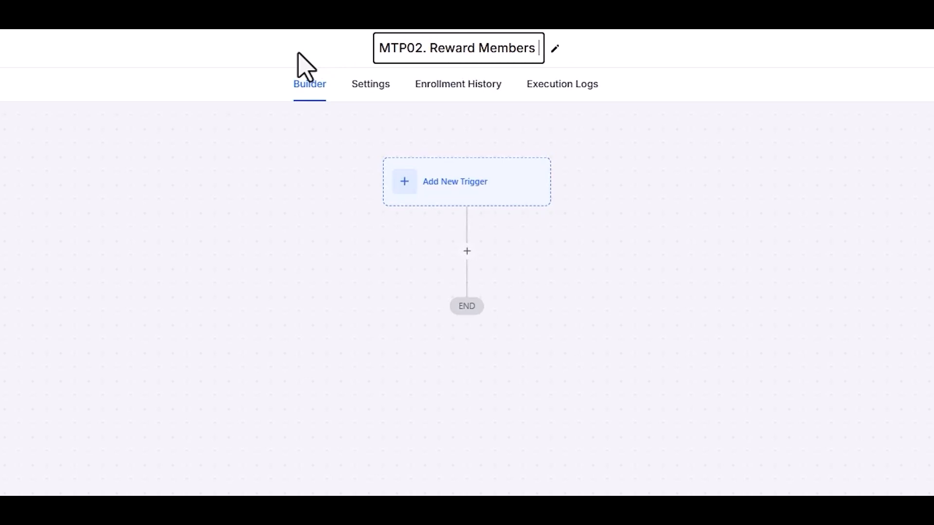
text(For Fillign Form)
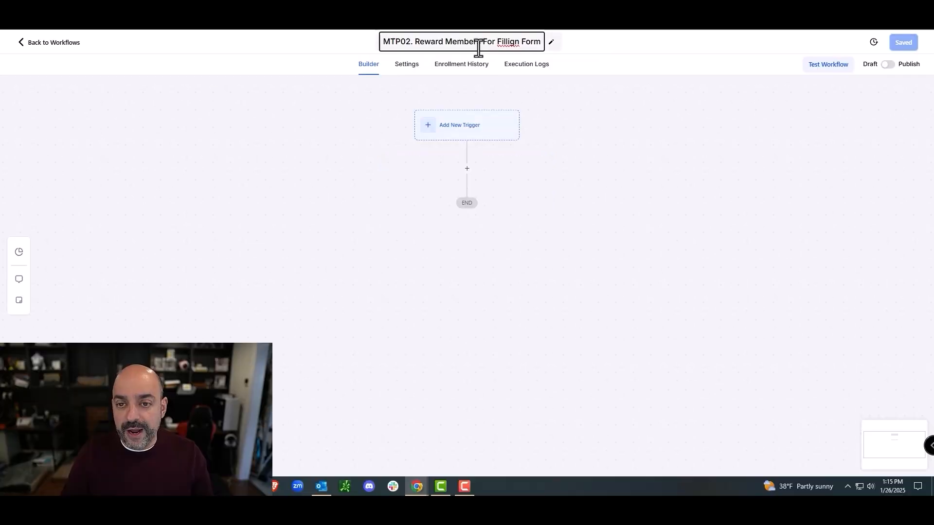
double_click(498, 42)
right_click(497, 42)
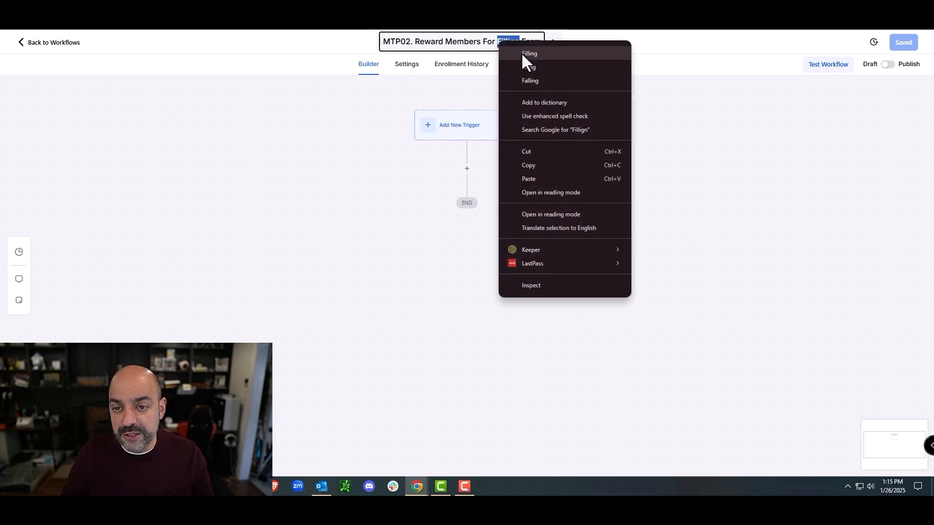
click(521, 54)
Step: Add and save a Form Submitted trigger with a Form is filter
click(494, 121)
text(form)
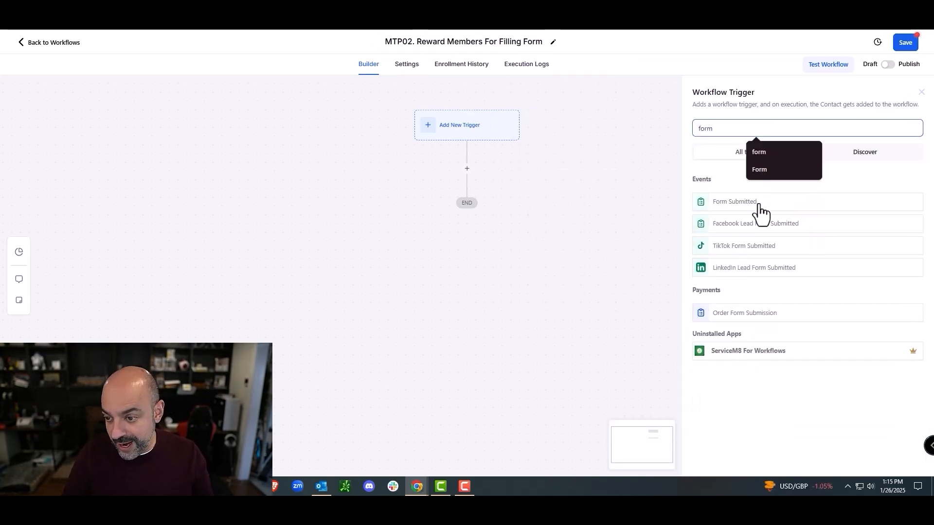
click(759, 204)
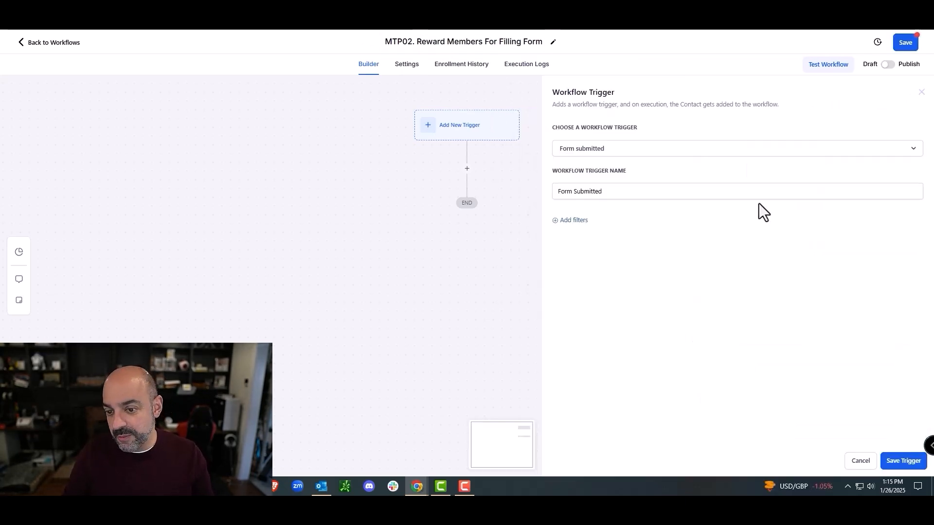
click(572, 221)
click(600, 233)
click(623, 291)
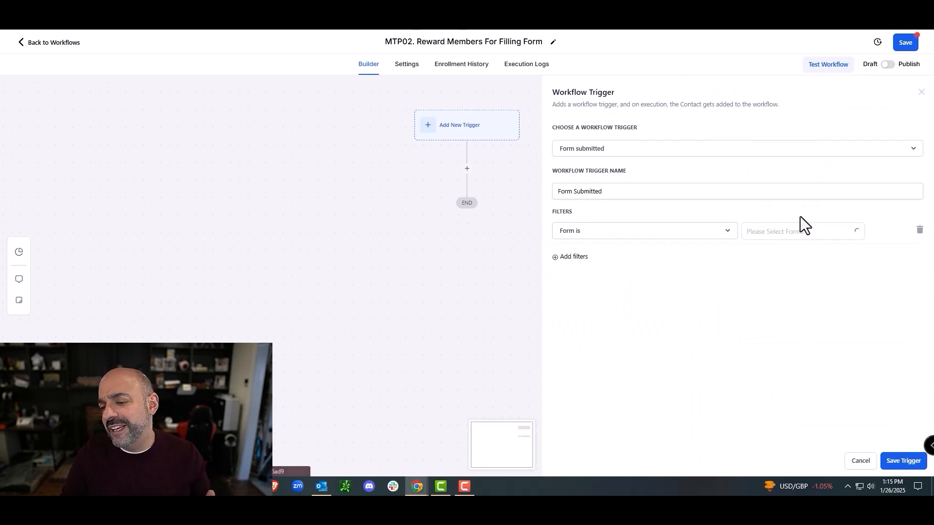
click(798, 232)
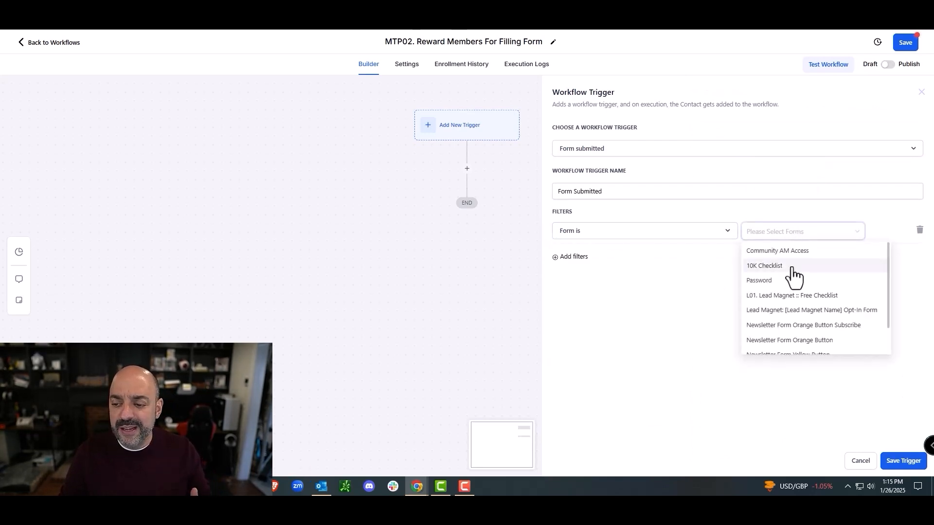
click(901, 460)
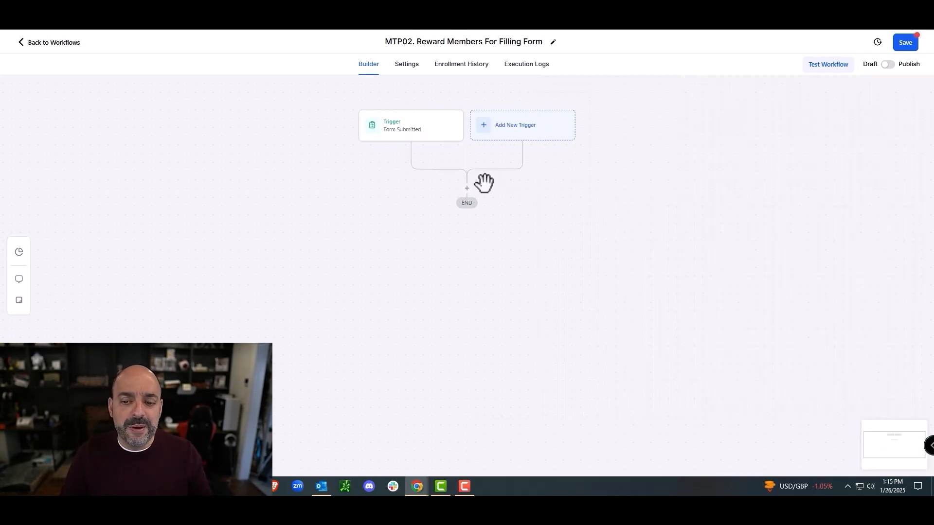
Step: Add a Grant Community Group Leaderboard Points action awarding 10 points in Marketing Tech Pros
click(467, 189)
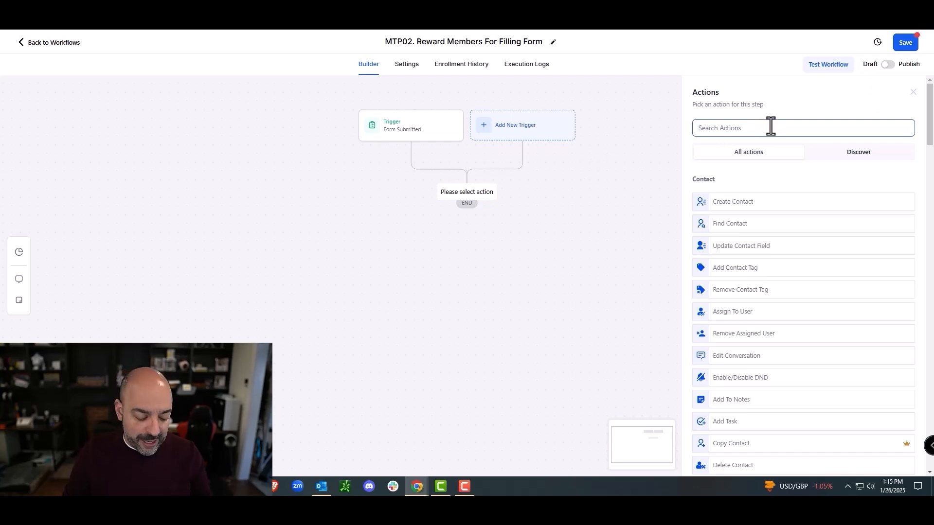
text(r)
key(BackSpace)
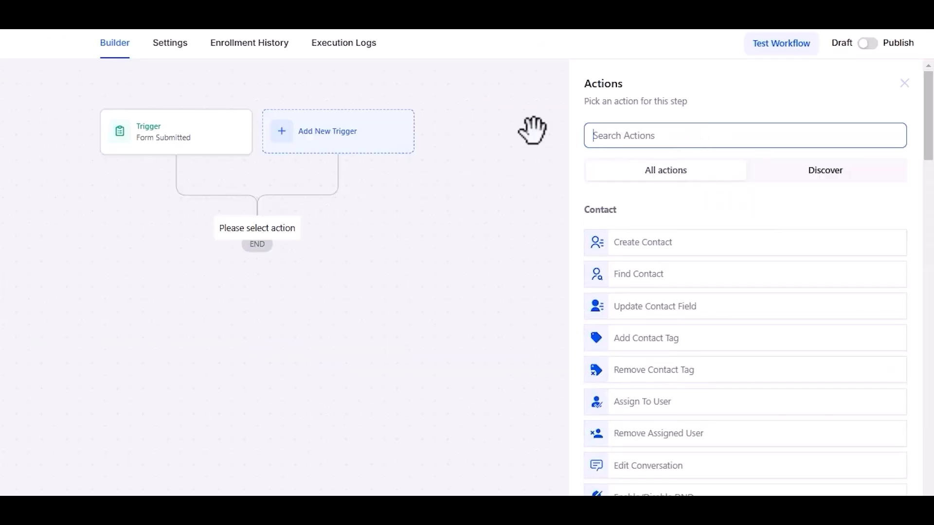
scroll(745, 229, down, 4)
scroll(658, 267, down, 20)
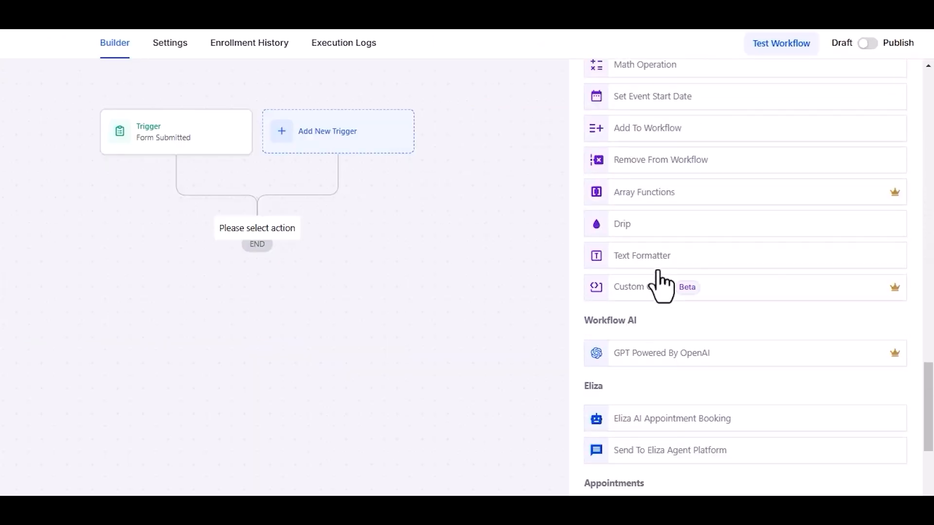
scroll(661, 287, down, 15)
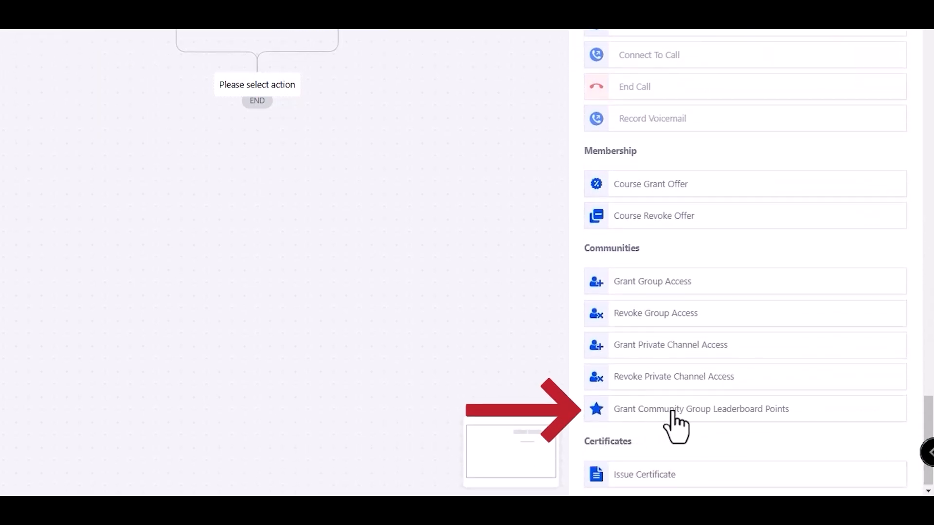
click(720, 414)
click(684, 96)
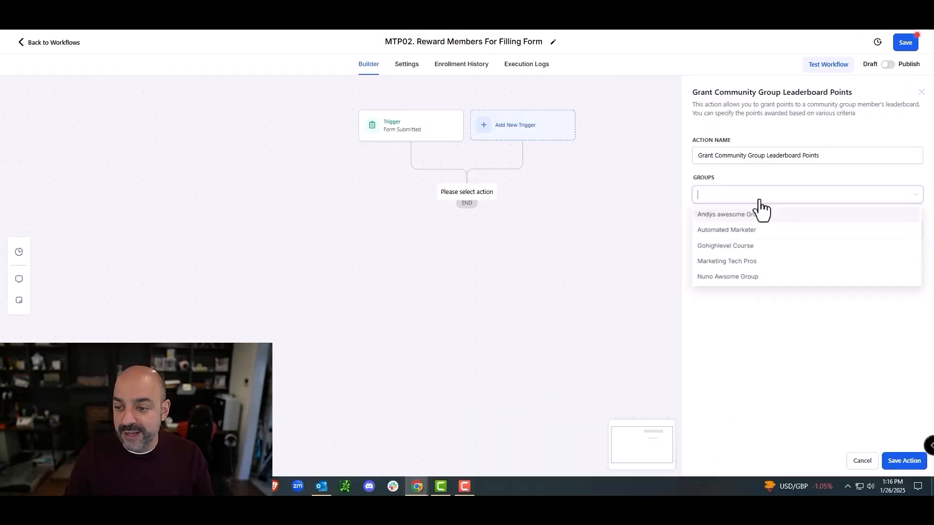
click(737, 261)
click(739, 231)
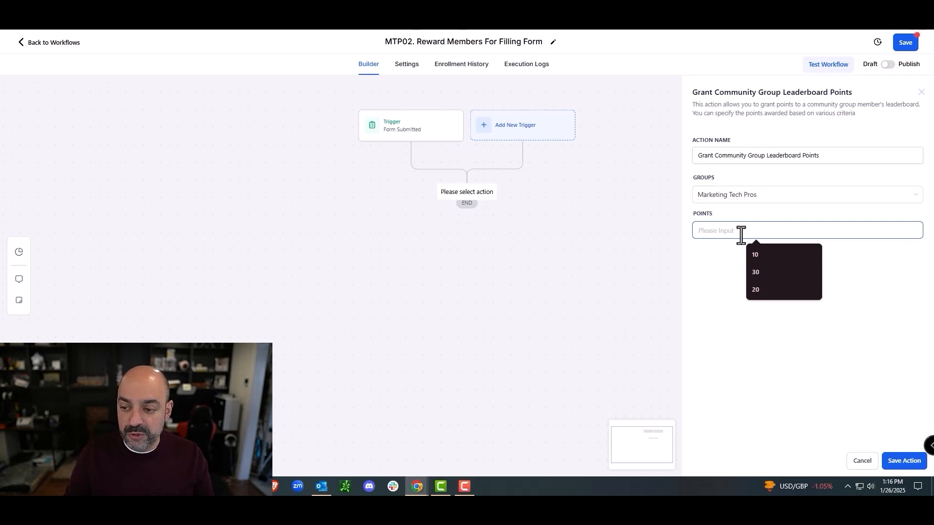
text(10)
click(899, 463)
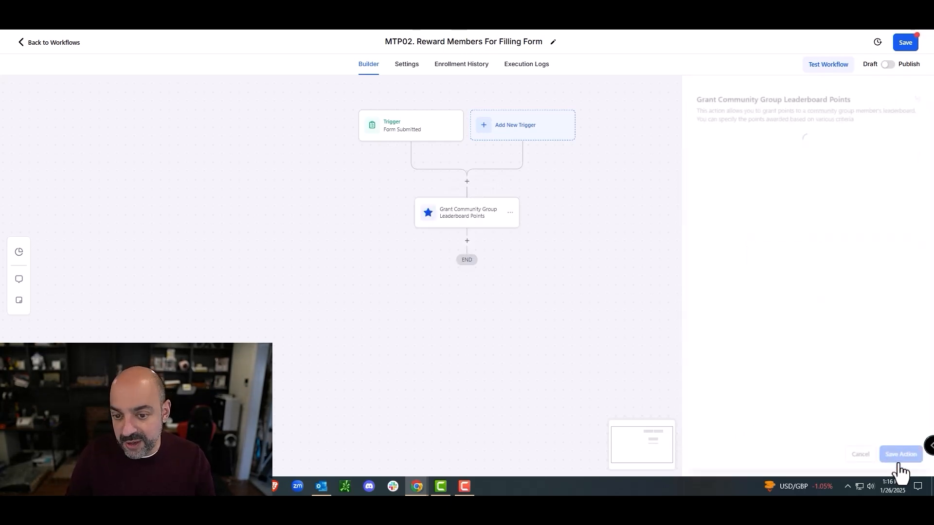
Step: Search 'gohighlevel support communities' in a new browser tab
key(ctrl+t)
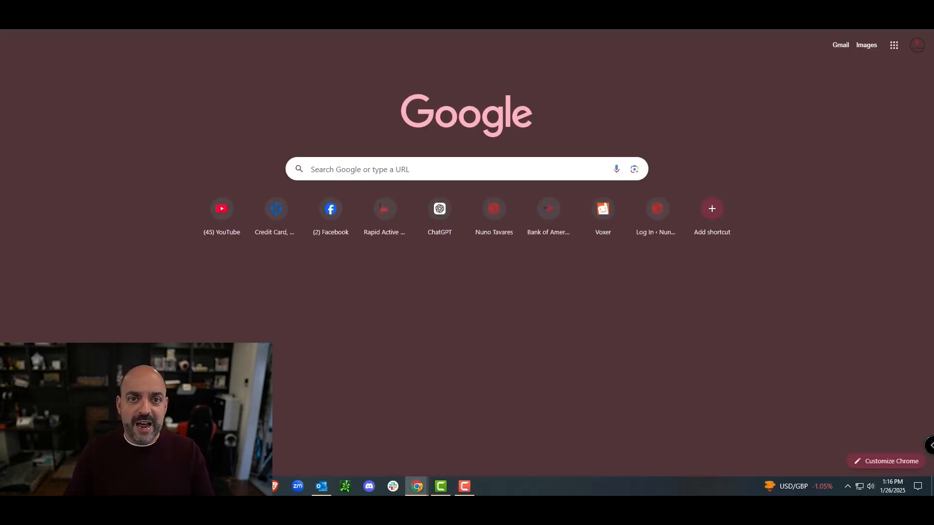
text(gohigh)
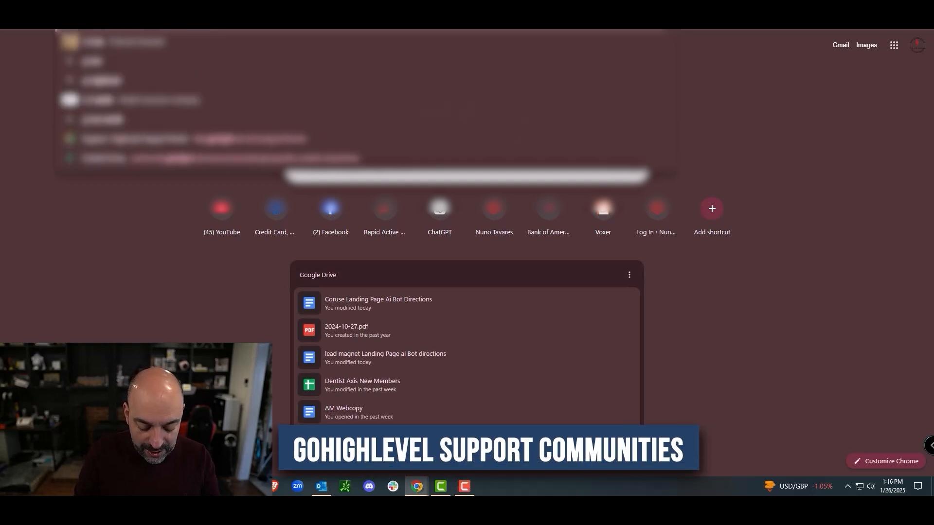
text(level support communities)
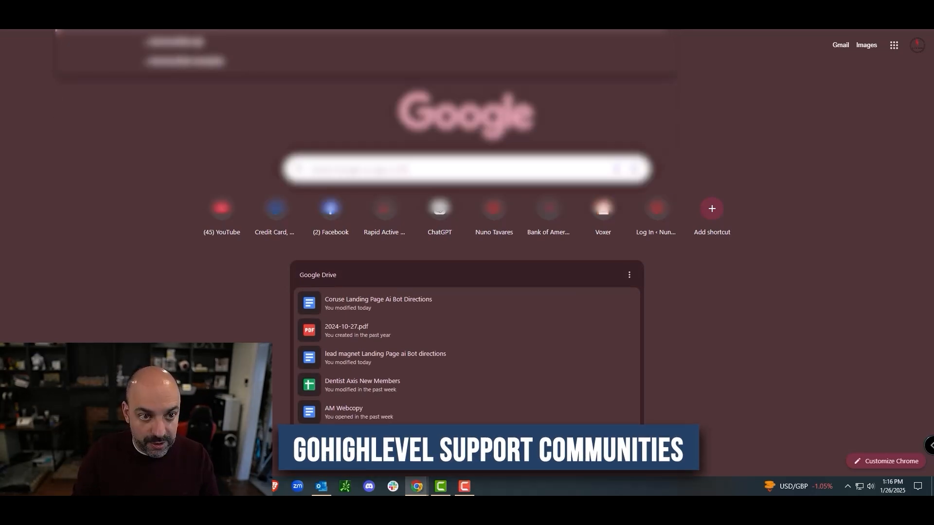
key(Return)
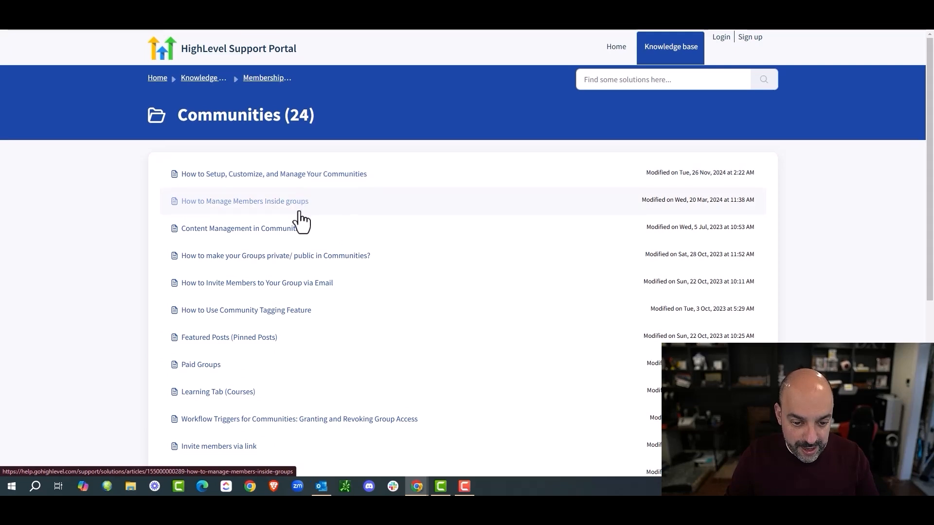
scroll(301, 222, down, 6)
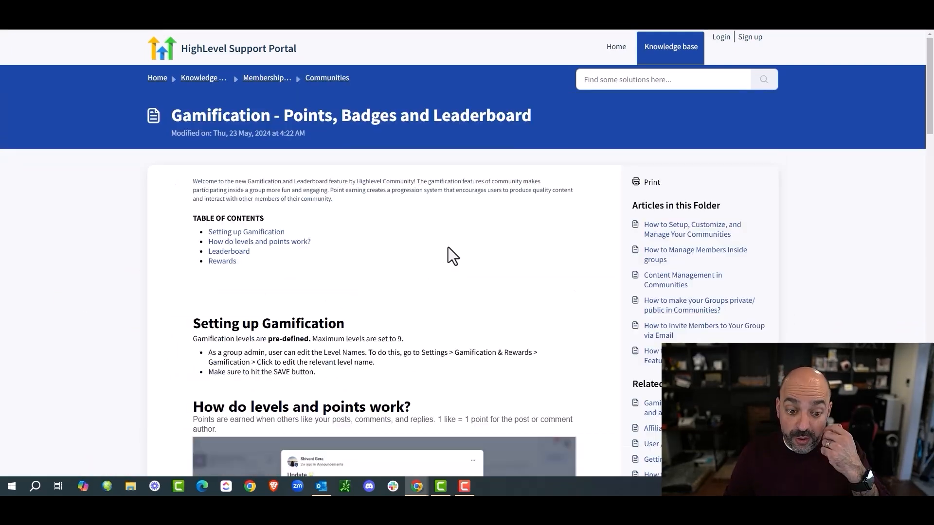
scroll(428, 246, down, 8)
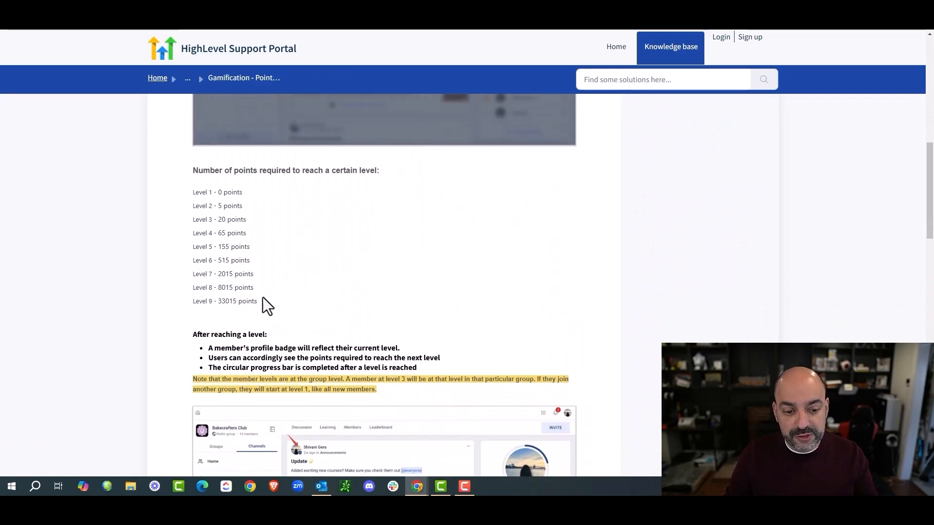
Step: Highlight the leaderboard level point thresholds in the Gamification support article
drag(263, 299, 200, 207)
scroll(432, 246, up, 3)
scroll(433, 248, down, 4)
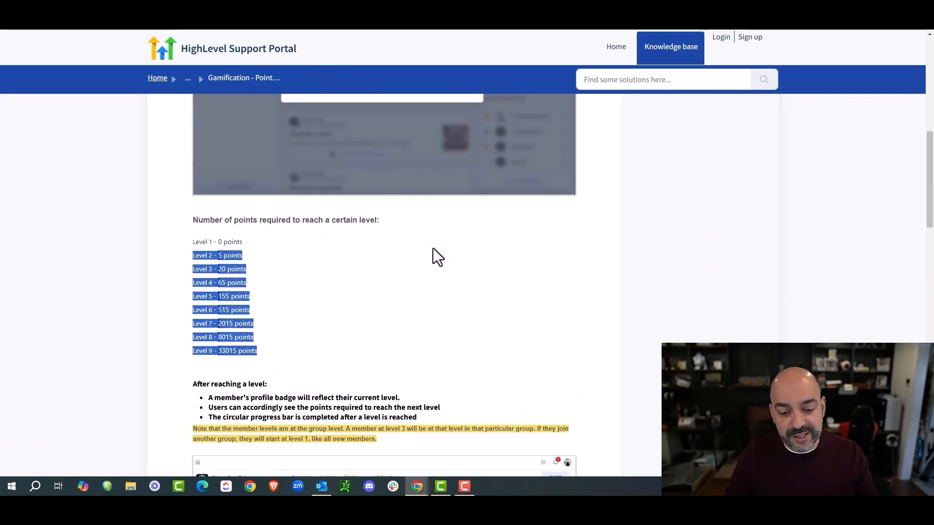
click(308, 342)
scroll(338, 279, up, 5)
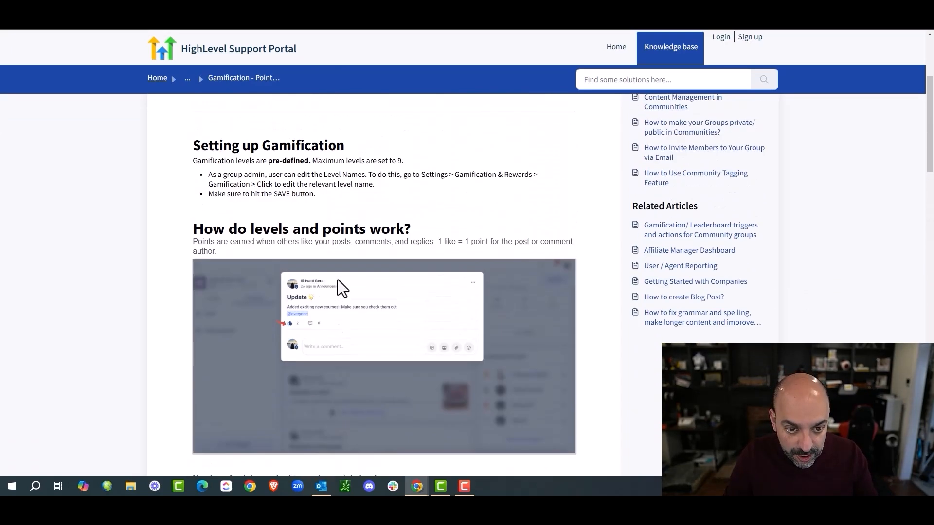
drag(439, 225, 499, 227)
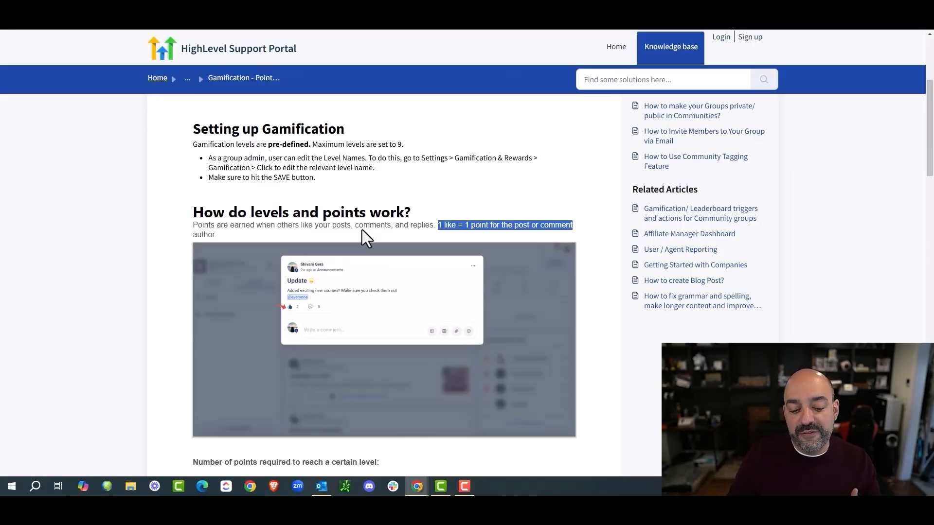
scroll(249, 180, down, 5)
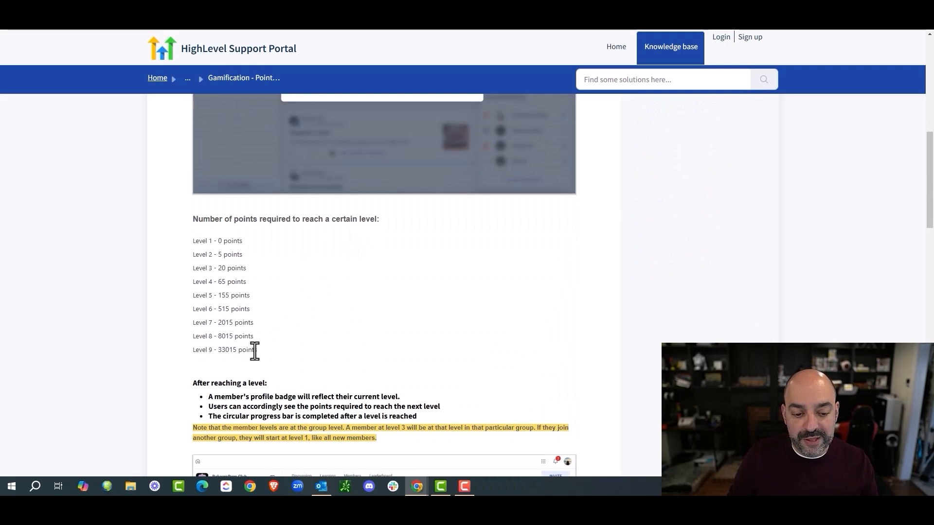
drag(254, 351, 177, 239)
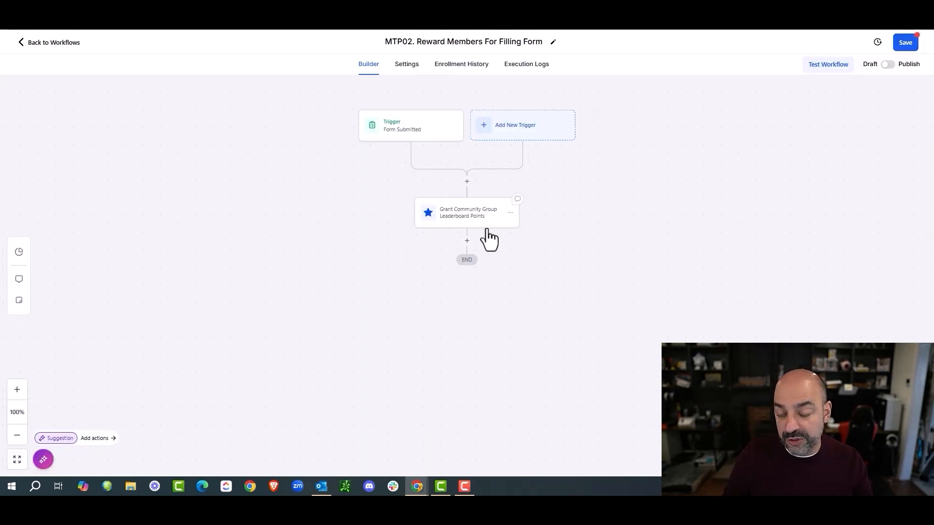
Step: Save MTP02. Reward Members For Filling Form as a draft and go back to the workflows list
click(906, 43)
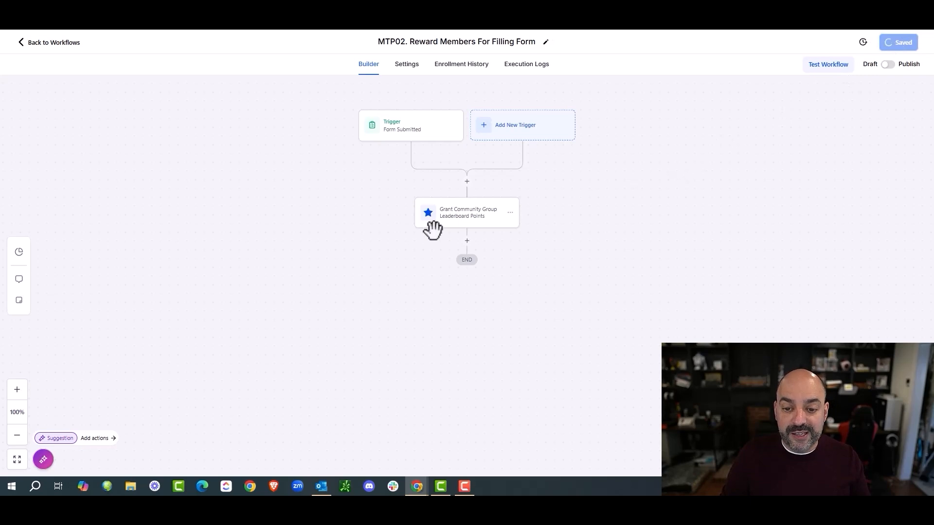
click(919, 45)
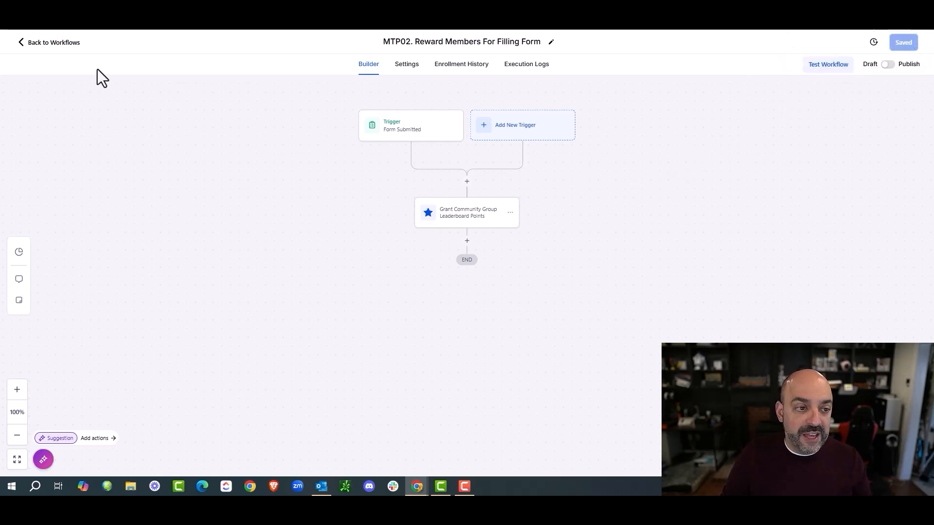
click(65, 43)
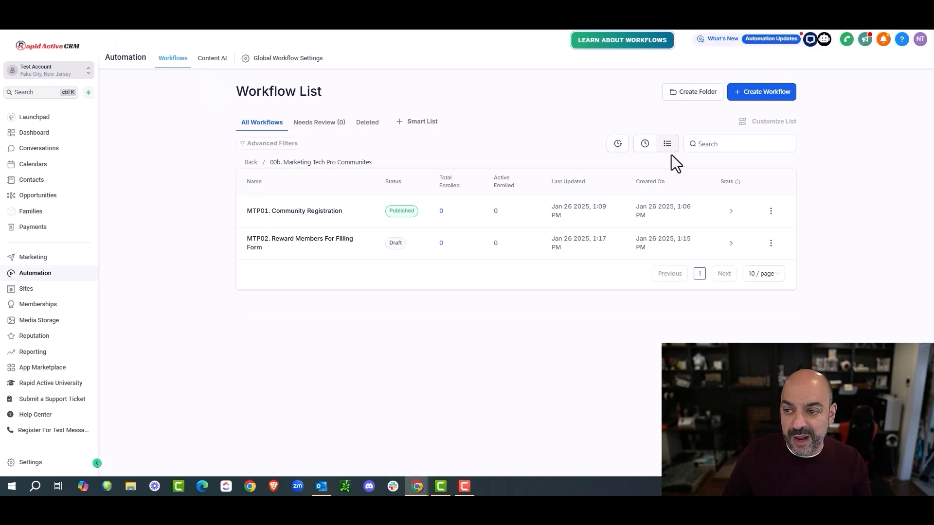
Step: Start a blank workflow from scratch named 'MTP03. Reward for level 2'
click(745, 103)
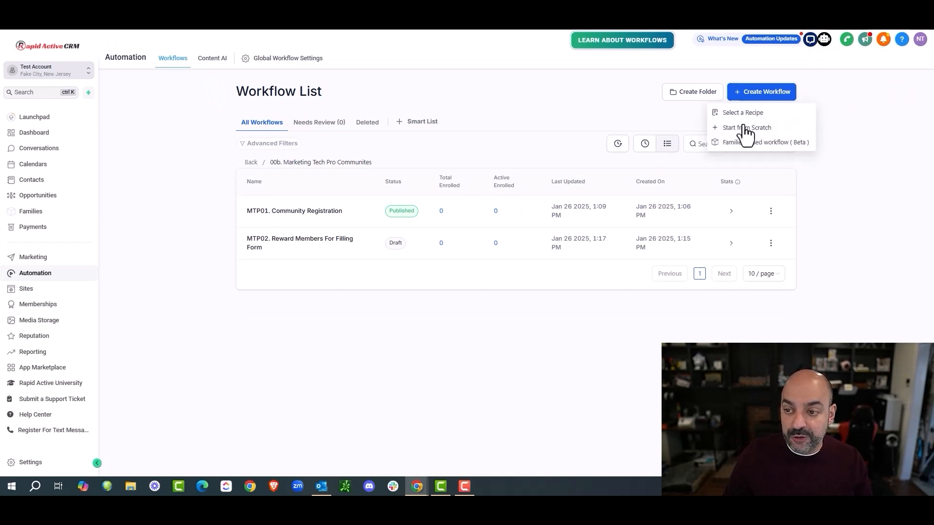
click(740, 130)
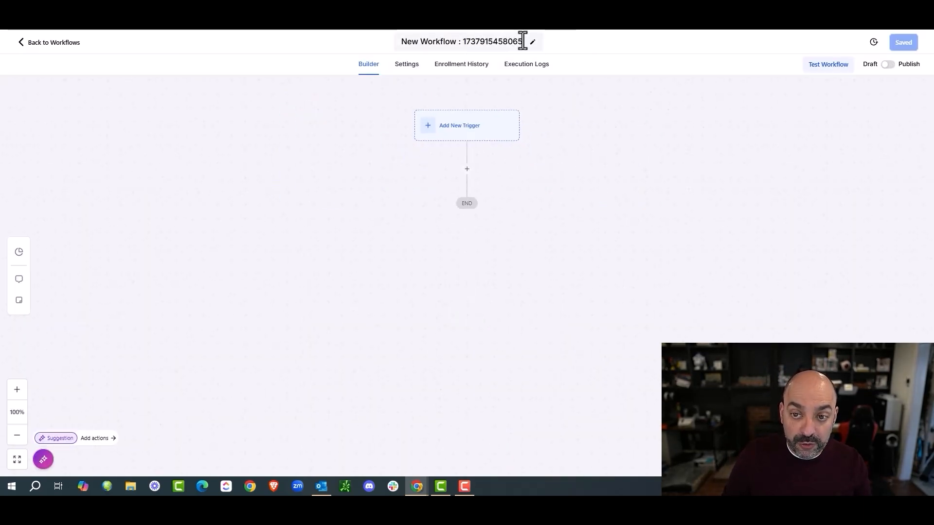
click(522, 41)
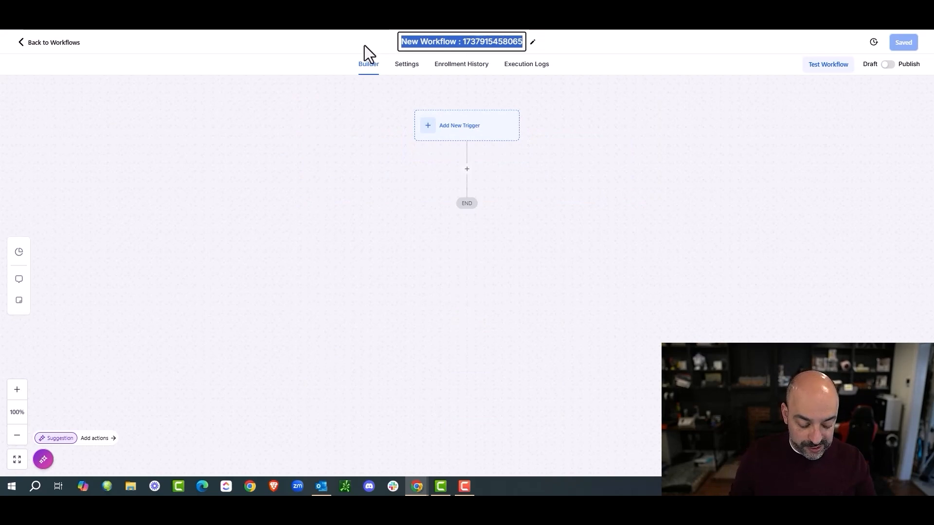
text(MTP0)
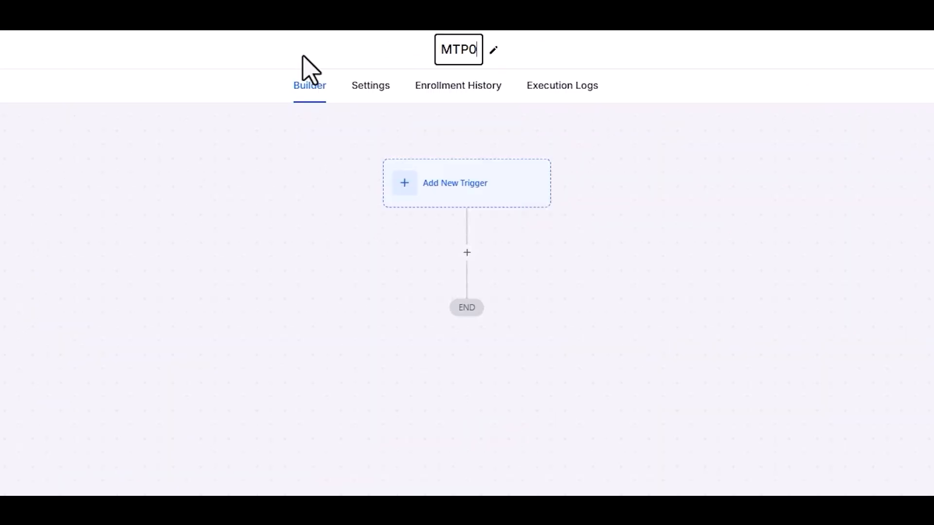
text(3. Reward for level)
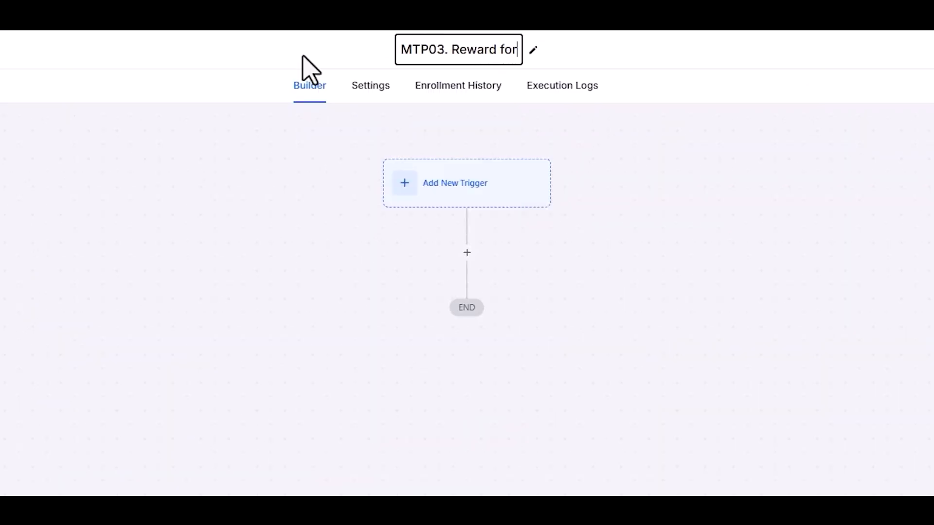
text( 2)
key(Return)
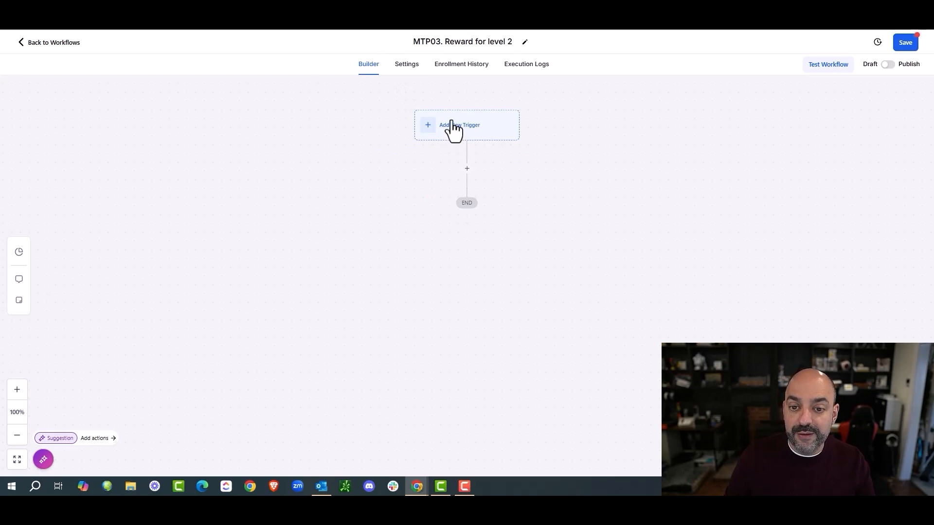
Step: Add a Community Group Member Leaderboard Level Changed trigger limited to the Marketing Tech Pros group
click(453, 127)
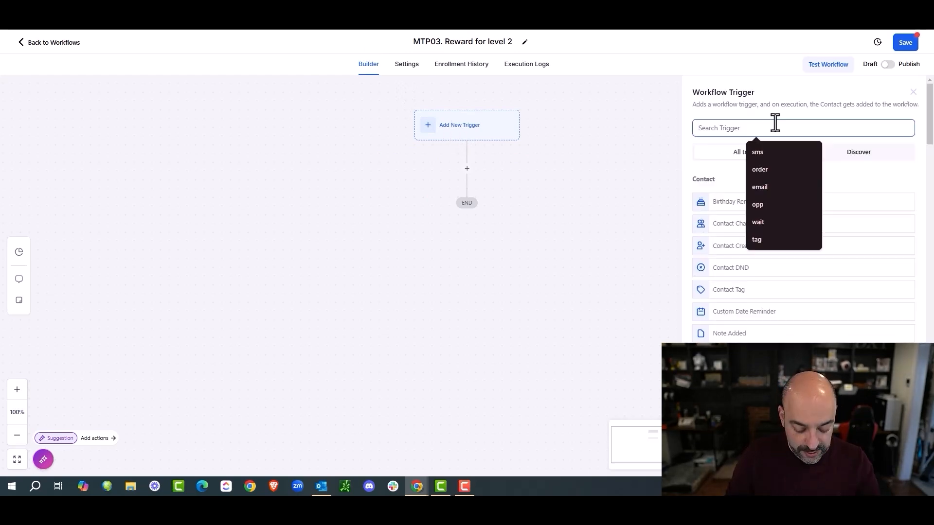
scroll(752, 336, down, 15)
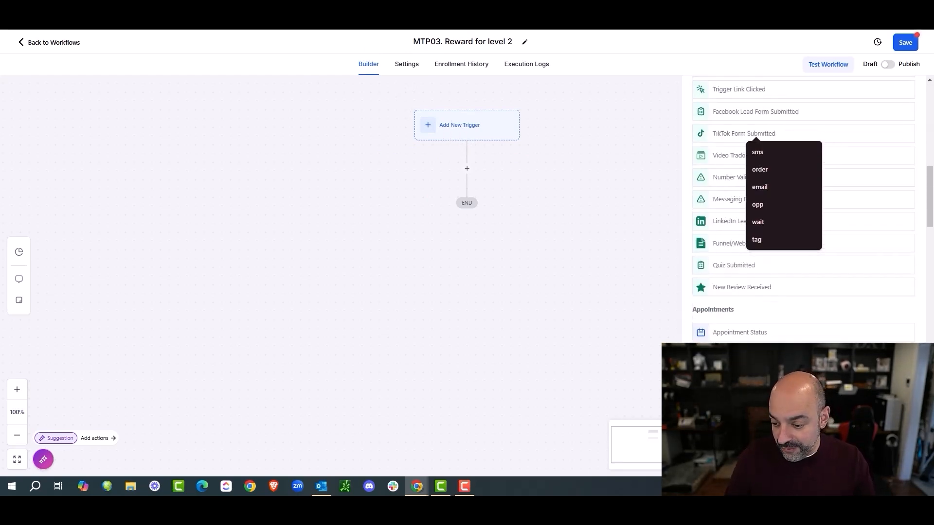
scroll(803, 209, up, 10)
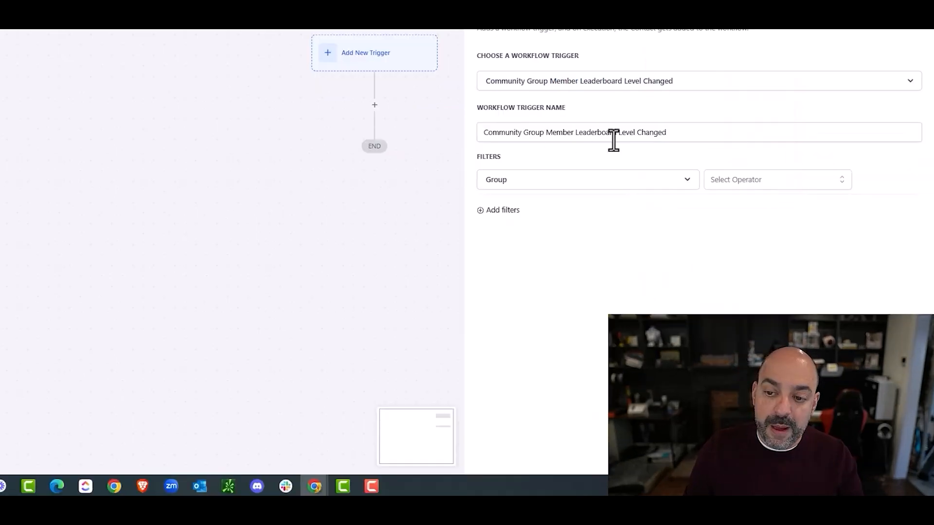
click(735, 179)
click(713, 202)
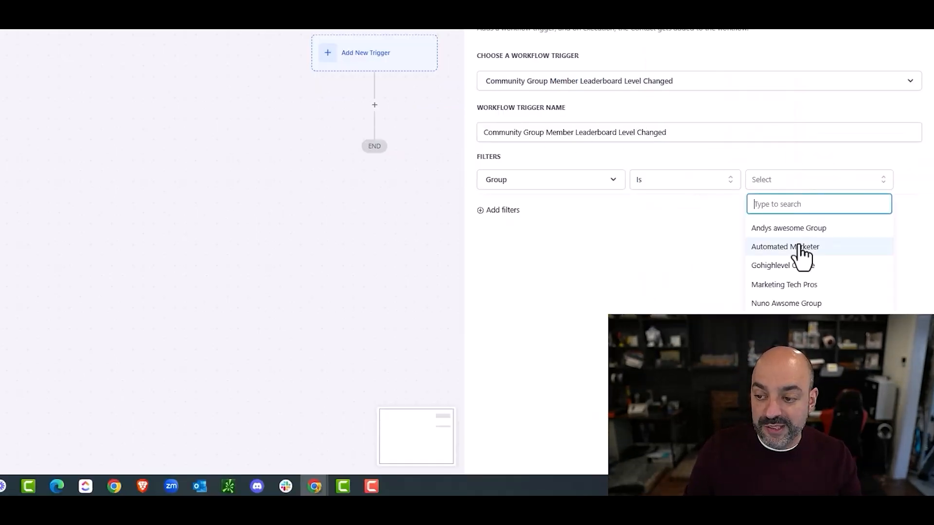
click(795, 286)
Step: Add a Level is Level 2 filter so the trigger fires only at Level 2
click(514, 211)
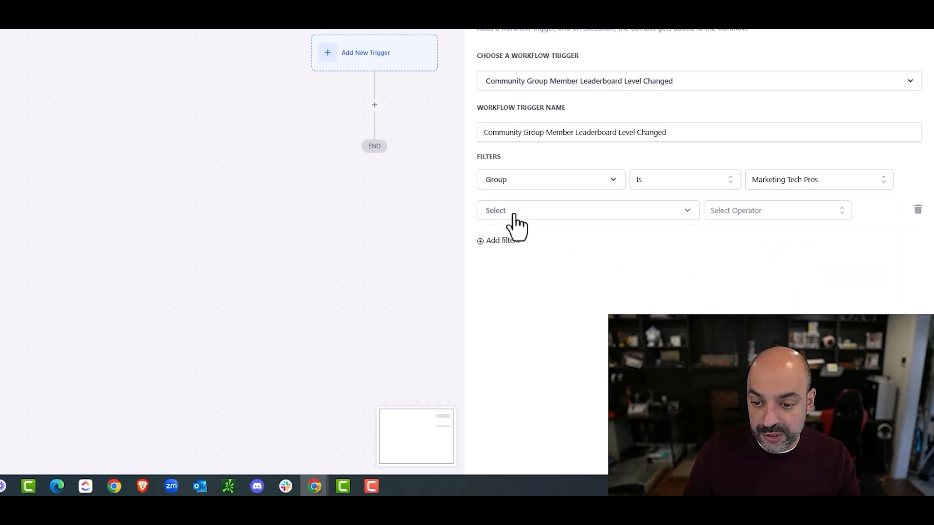
click(579, 217)
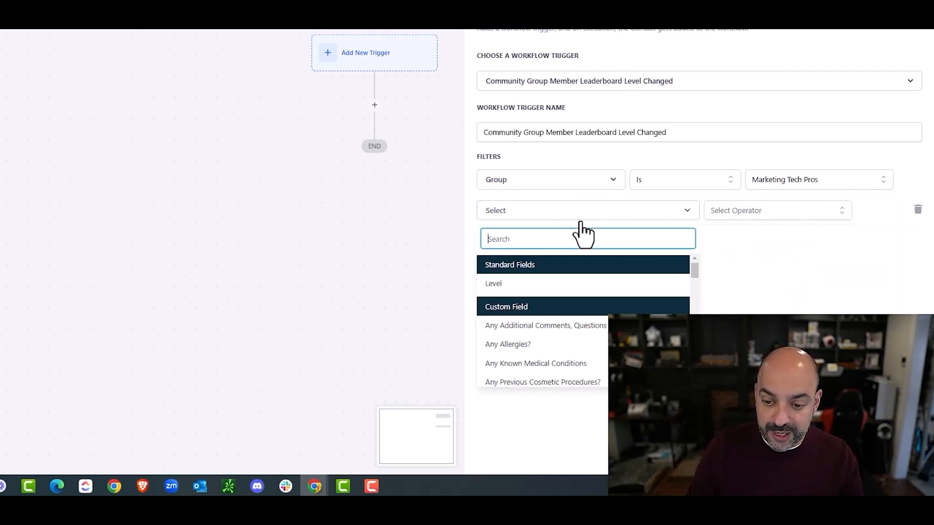
click(570, 283)
click(713, 235)
click(788, 215)
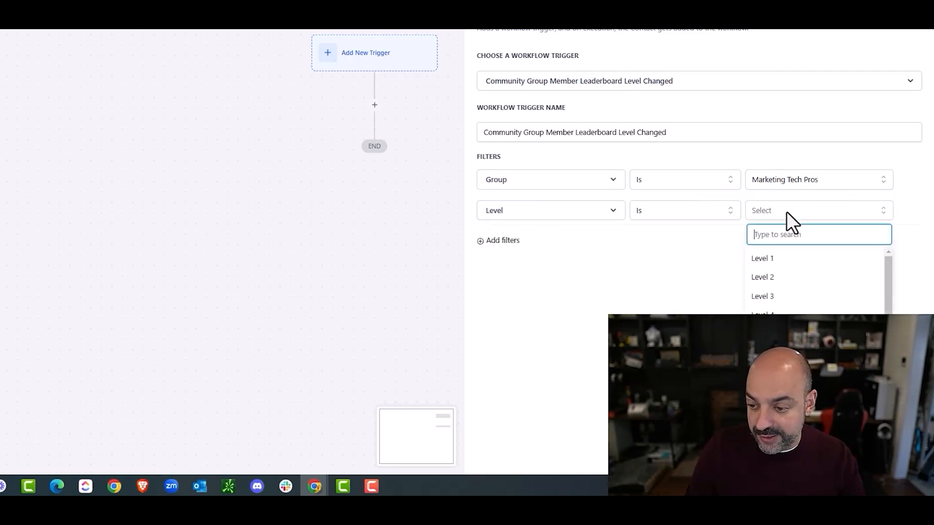
click(761, 275)
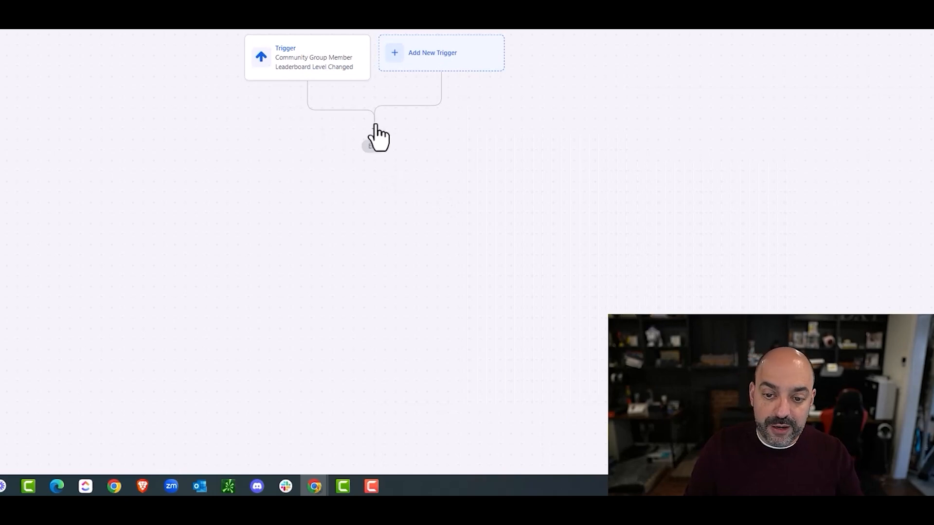
click(378, 138)
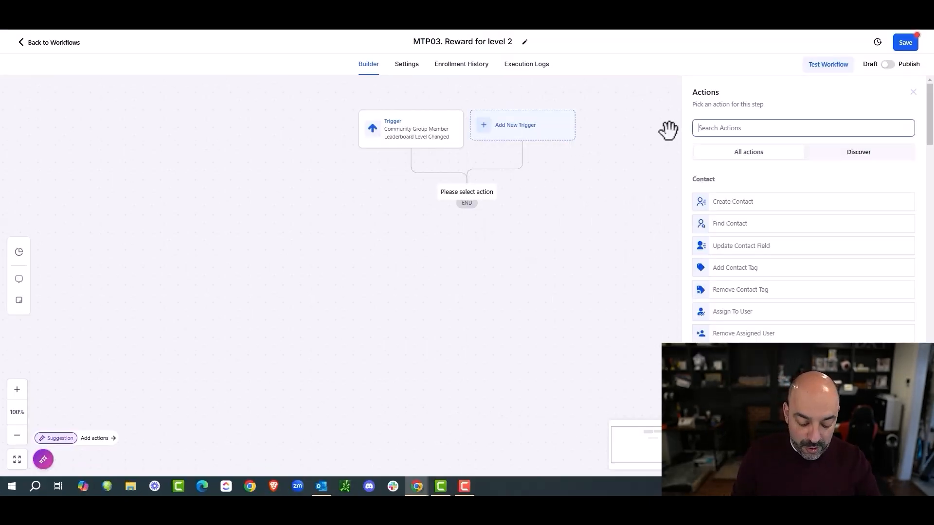
Step: Add a Course Grant Offer action that grants the Test Offer course, and save the step
text(copm)
key(BackSpace)
key(BackSpace)
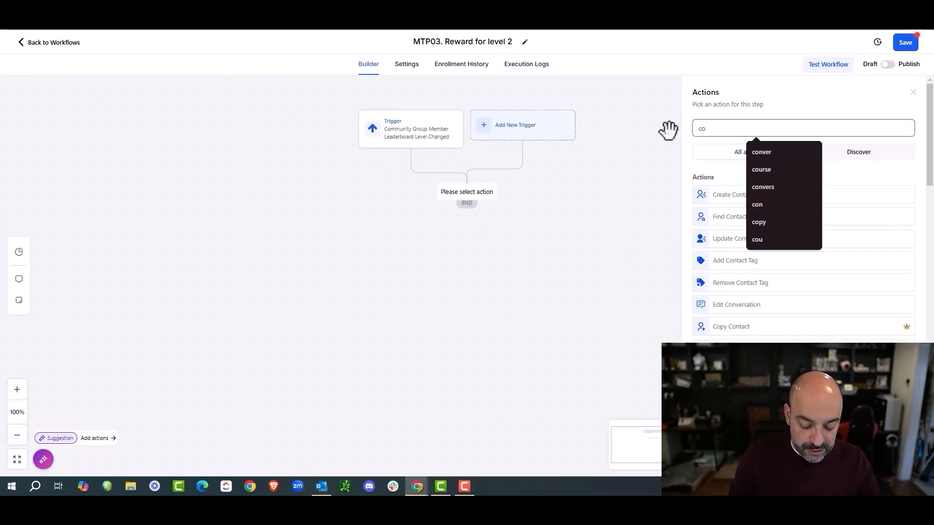
key(BackSpace)
key(BackSpace)
text(grant)
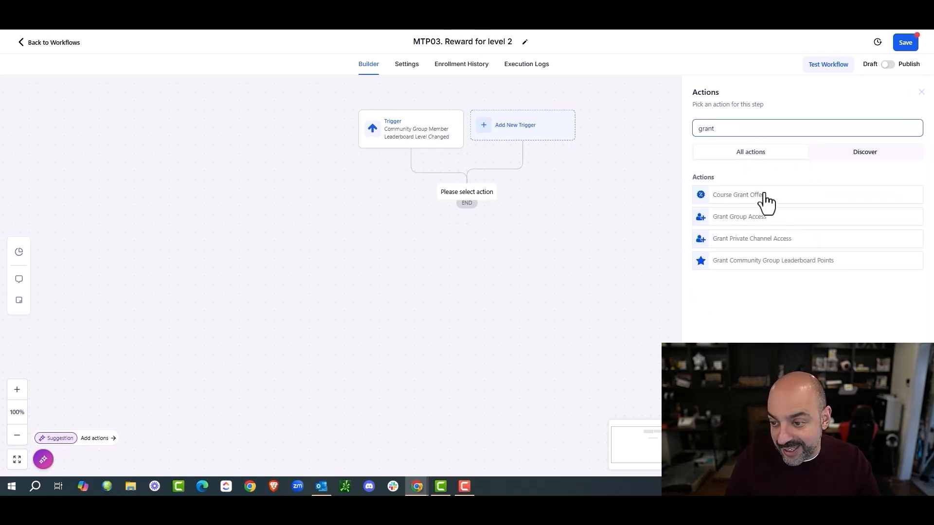
click(766, 197)
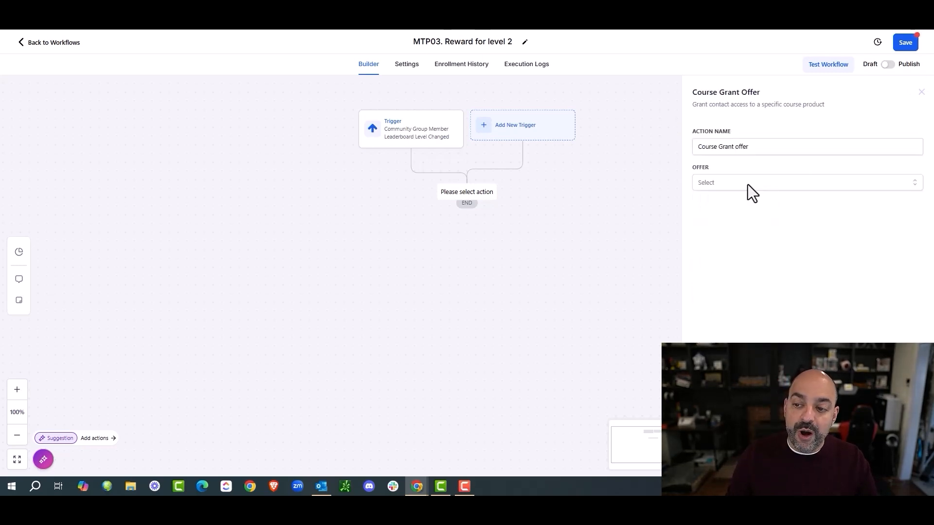
click(749, 185)
click(752, 252)
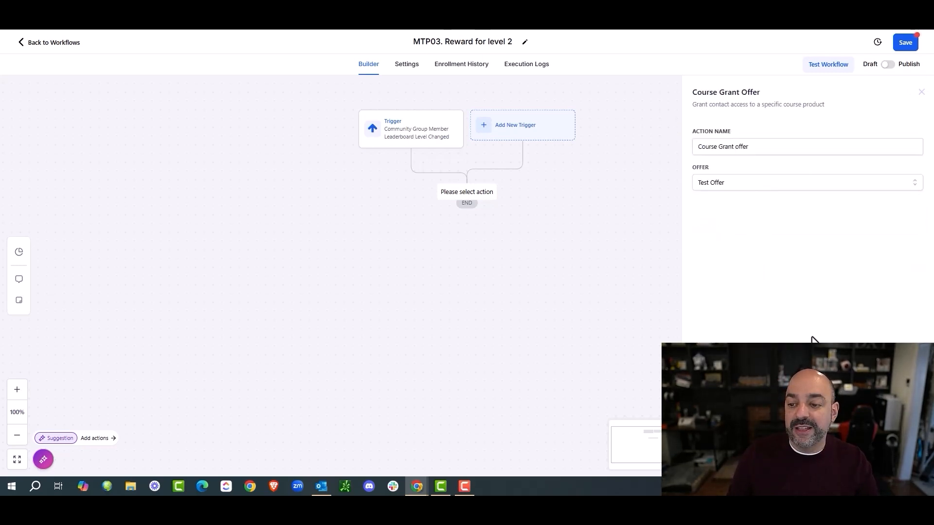
click(898, 461)
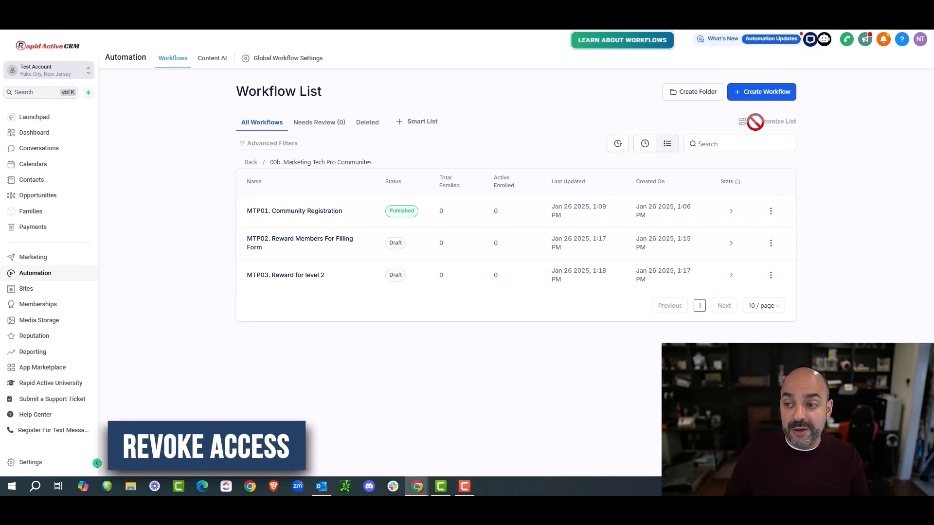
Step: Start a blank workflow from scratch and name it MTP Revoke
click(766, 101)
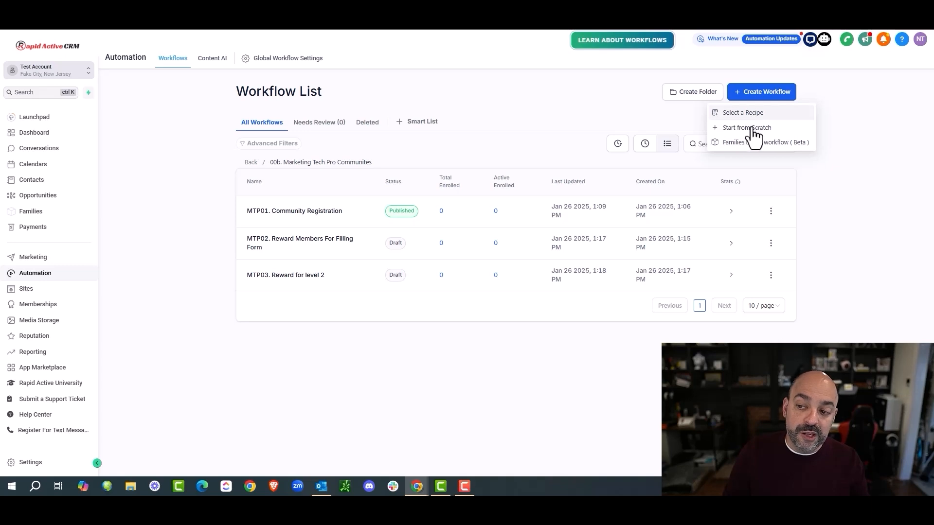
click(752, 129)
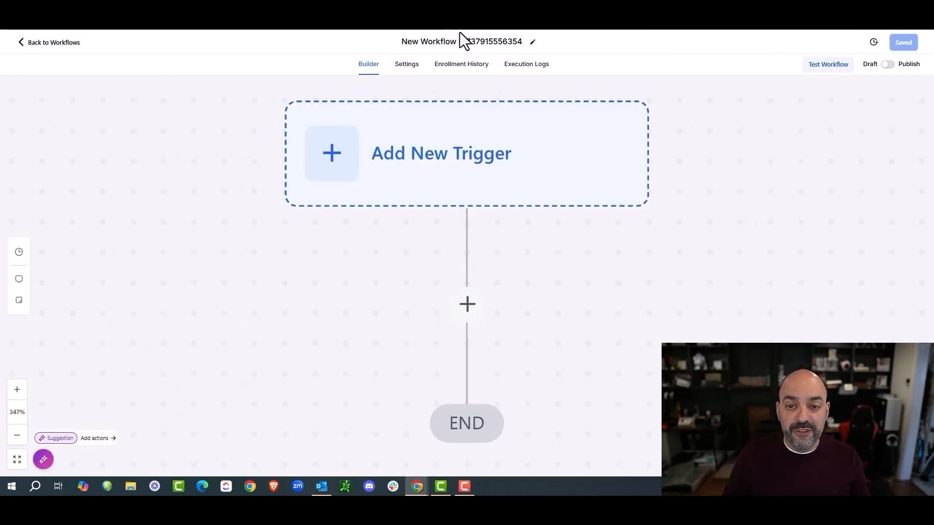
double_click(503, 42)
key(ctrl+a)
text(MTP Revoke)
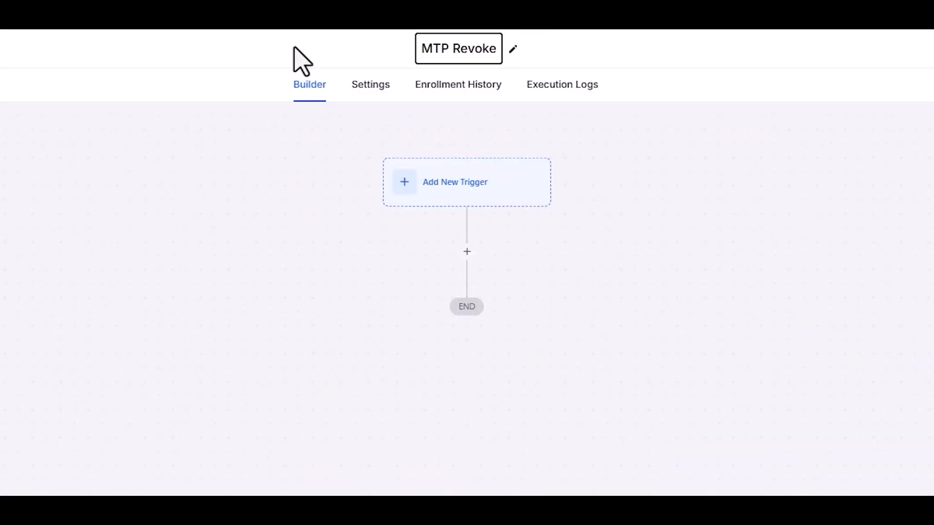
key(Return)
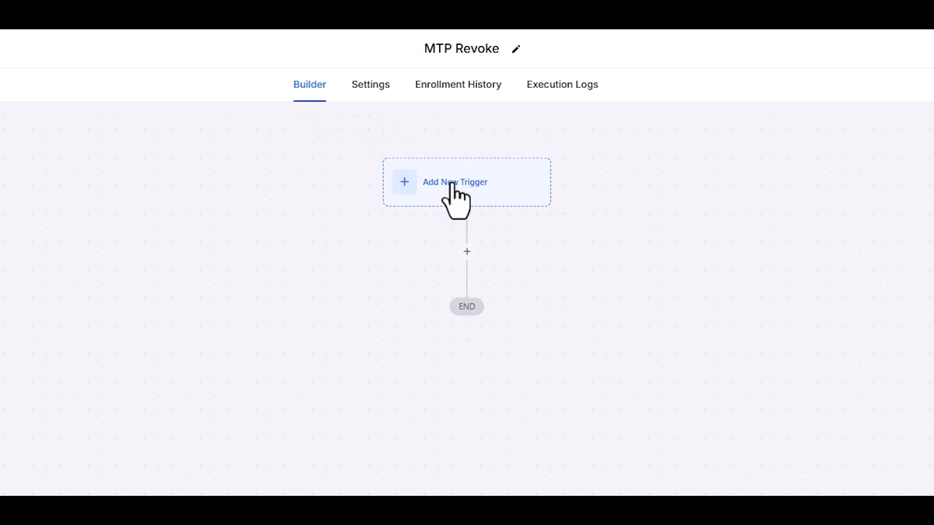
Step: Add a Subscription trigger filtered to Global Products Is AM :: Course
click(466, 182)
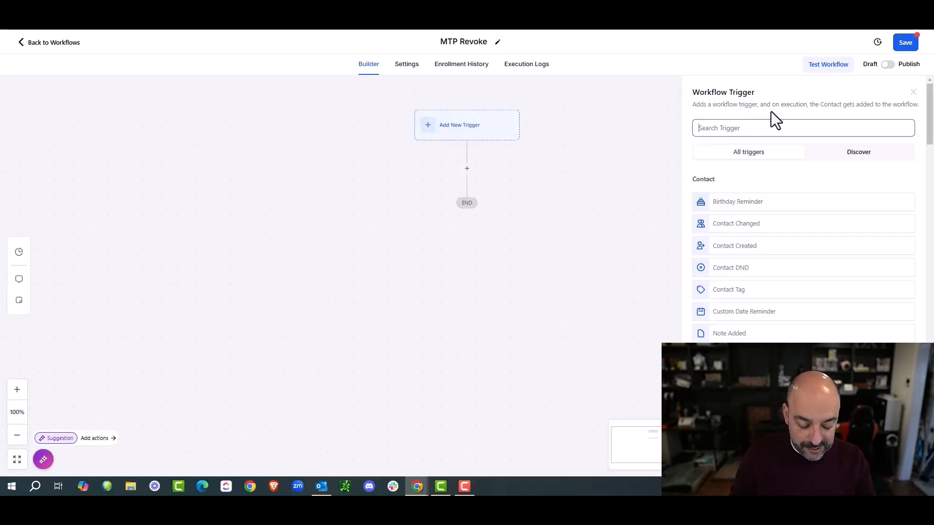
text(subsc)
click(780, 202)
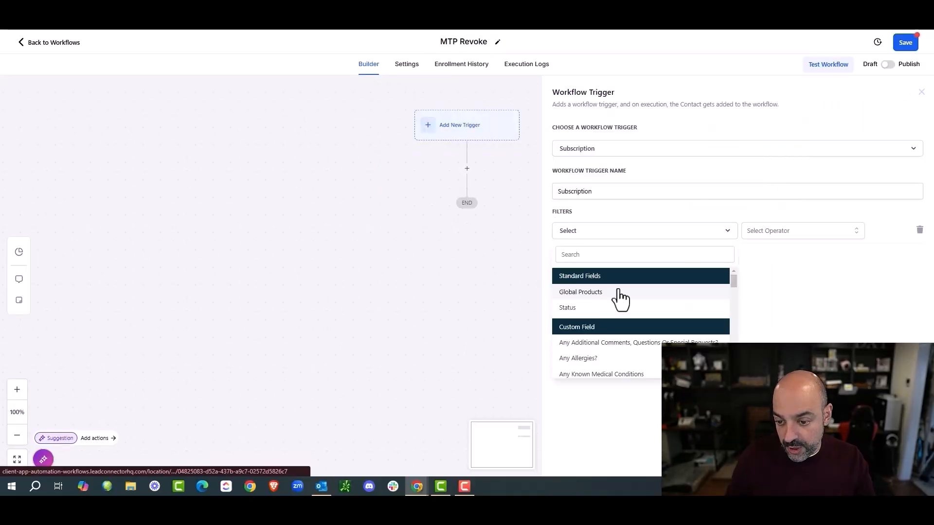
click(618, 292)
click(799, 232)
click(822, 249)
click(827, 232)
click(822, 271)
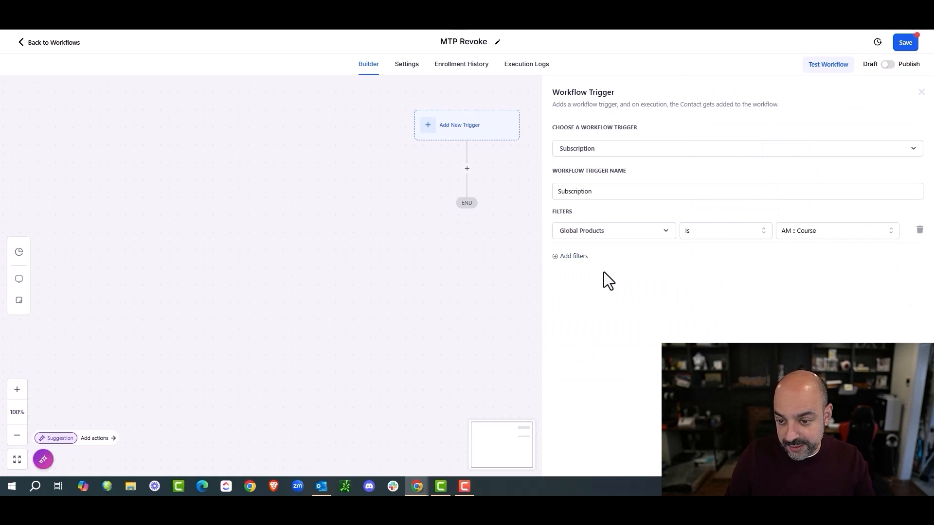
Step: Add a Status Is Cancelled filter to the Subscription trigger and save it
click(573, 256)
click(587, 263)
click(604, 332)
click(797, 261)
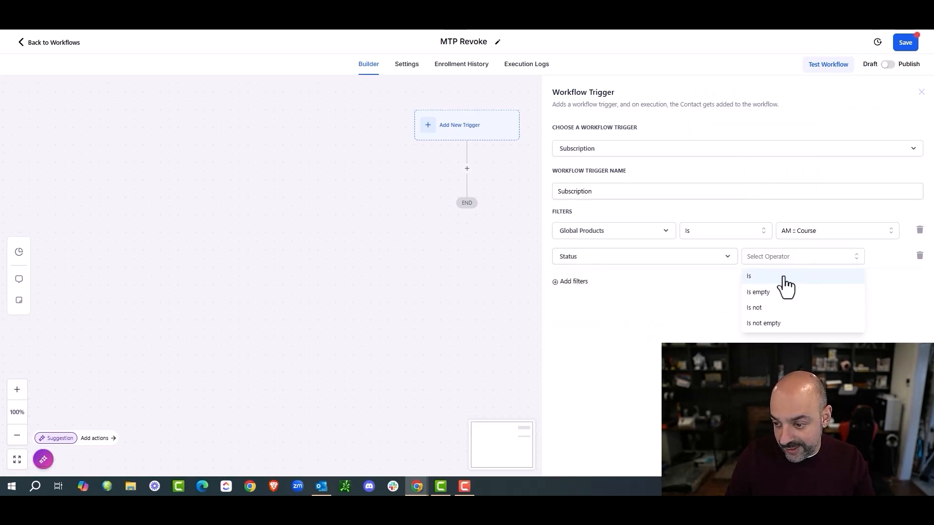
click(784, 277)
click(833, 258)
click(822, 312)
click(898, 461)
Step: Add a Revoke Group Access action for the Marketing Tech Pros group and save it
click(467, 190)
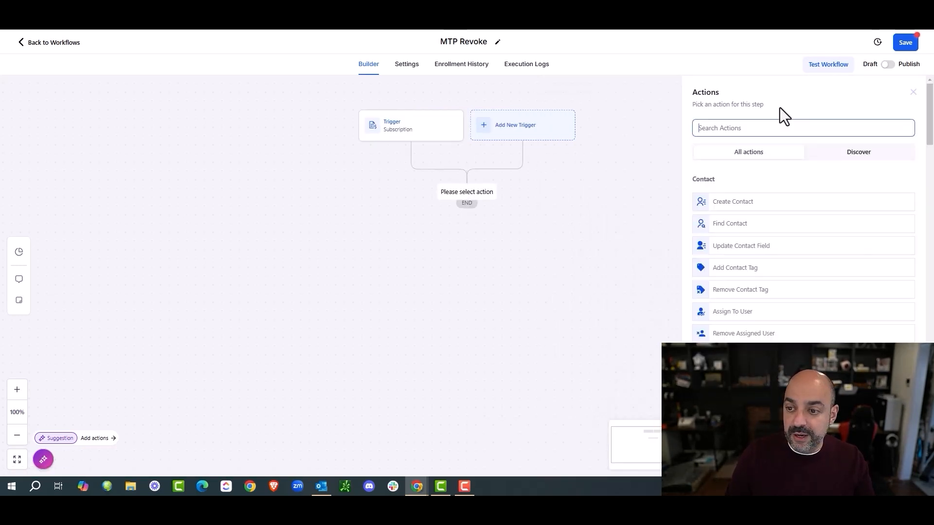
text(revoke)
click(761, 218)
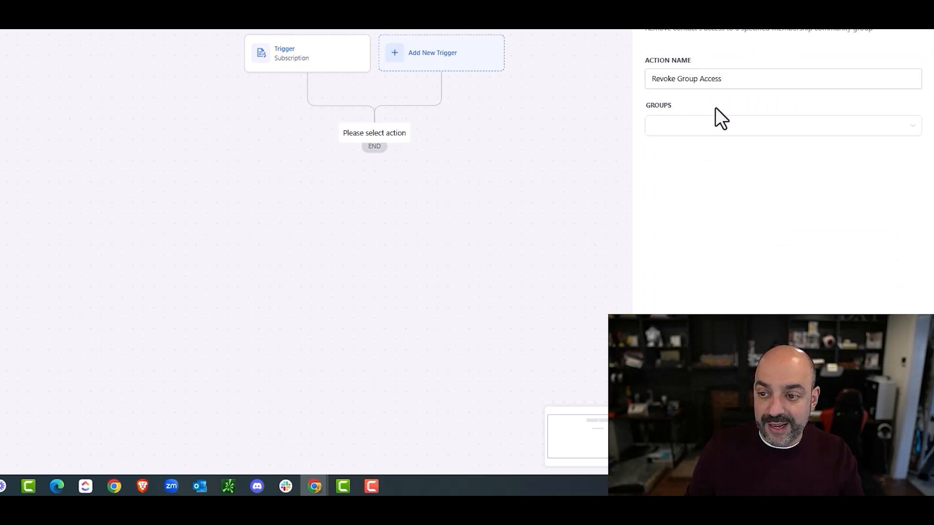
click(700, 127)
click(687, 205)
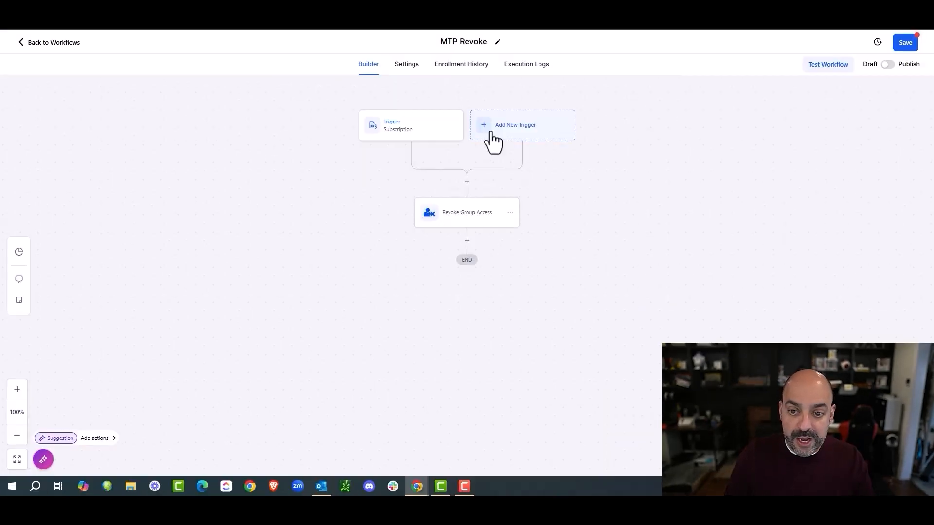
click(491, 133)
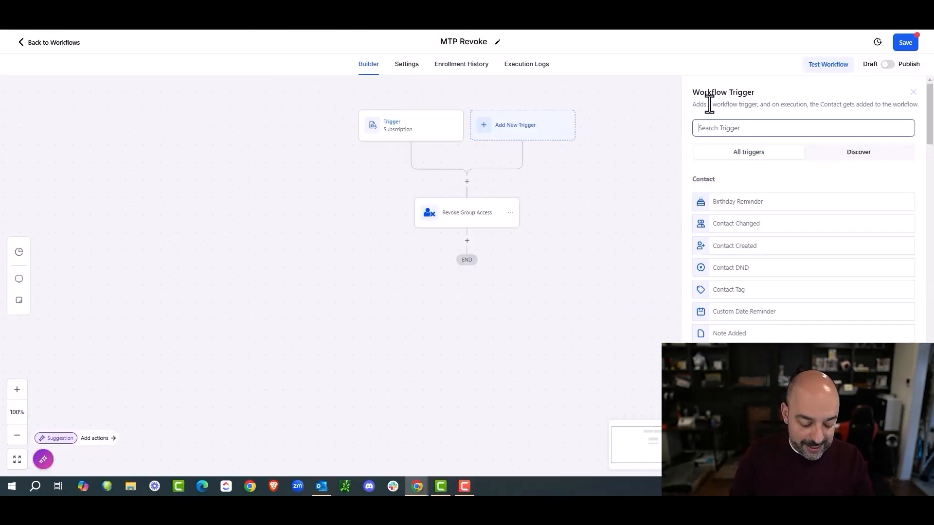
Step: Add a Contact Tag trigger for Tag Added with the new tag 'mtp cancled'
text(tag)
click(723, 200)
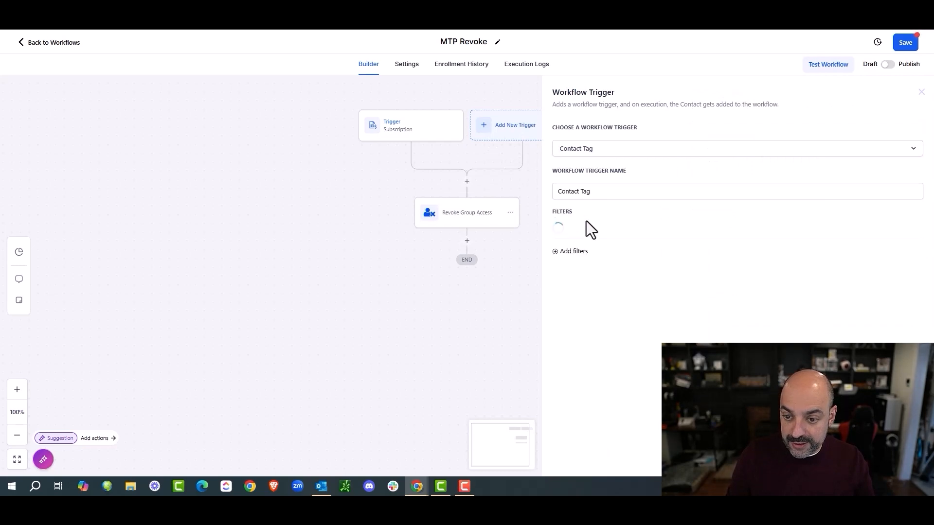
click(588, 230)
click(598, 295)
click(781, 231)
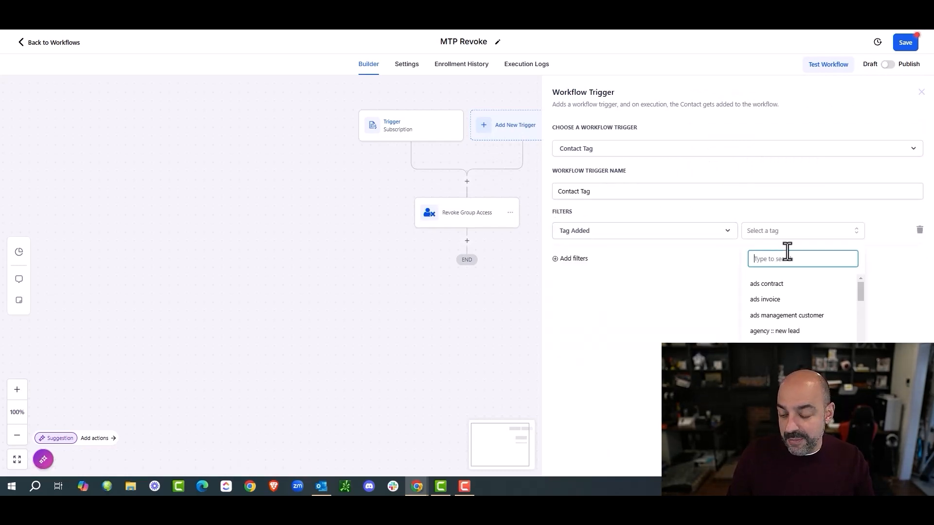
text(mtp cancled)
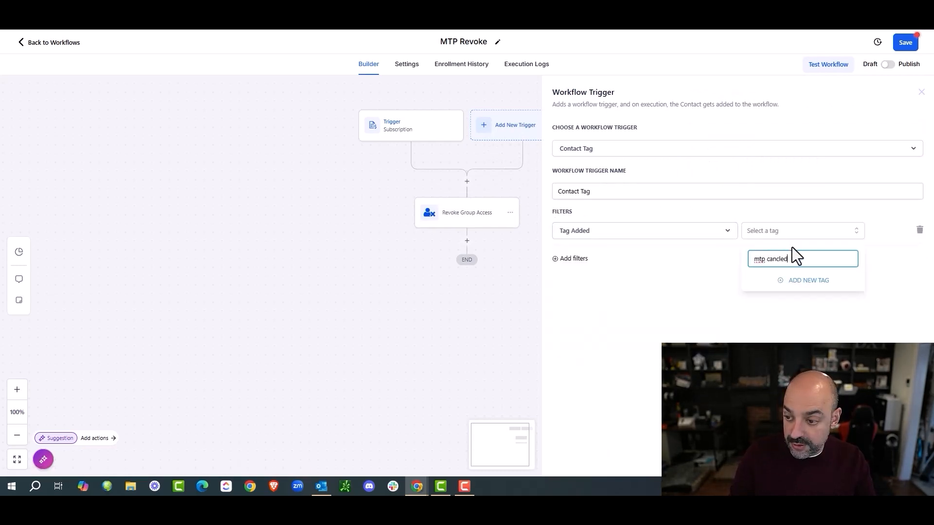
click(809, 281)
click(898, 464)
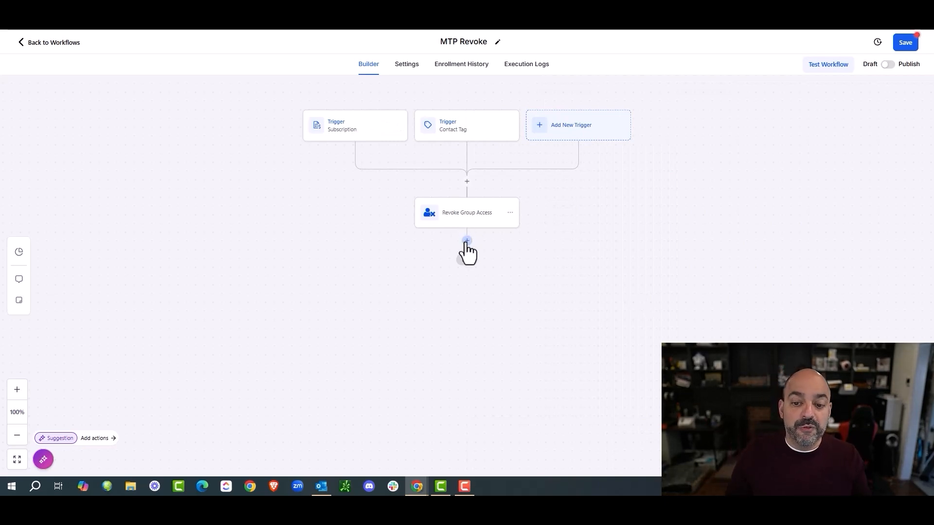
Step: Add a Course Revoke Offer action for Test Offer, then return to the workflow list
click(467, 241)
text(revoke)
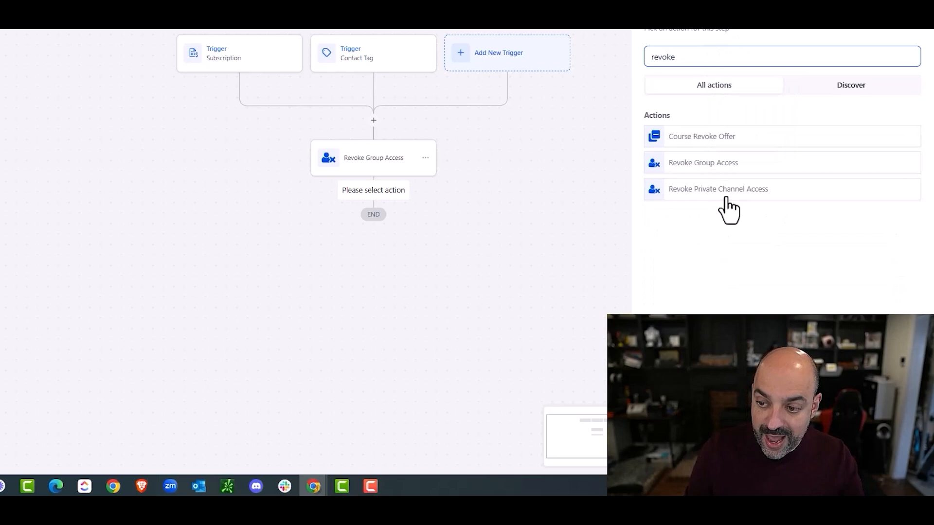
click(726, 138)
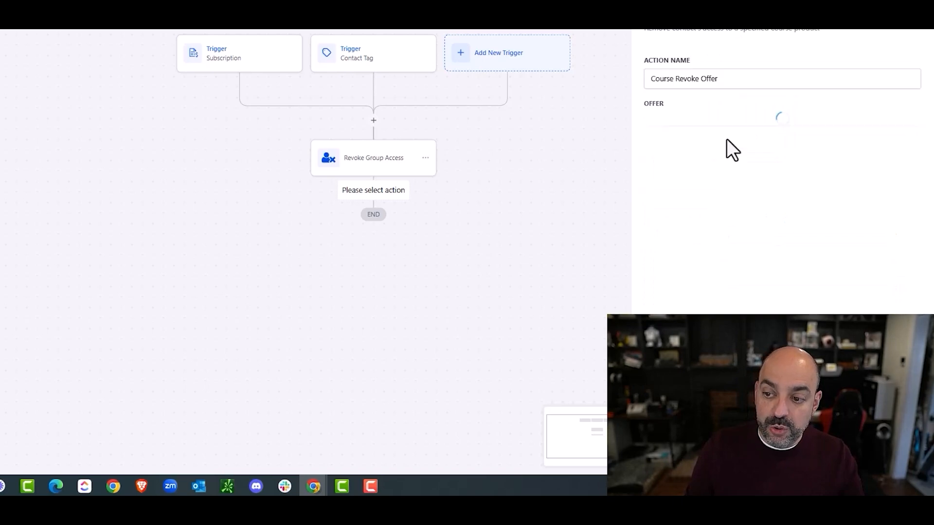
click(722, 122)
click(716, 209)
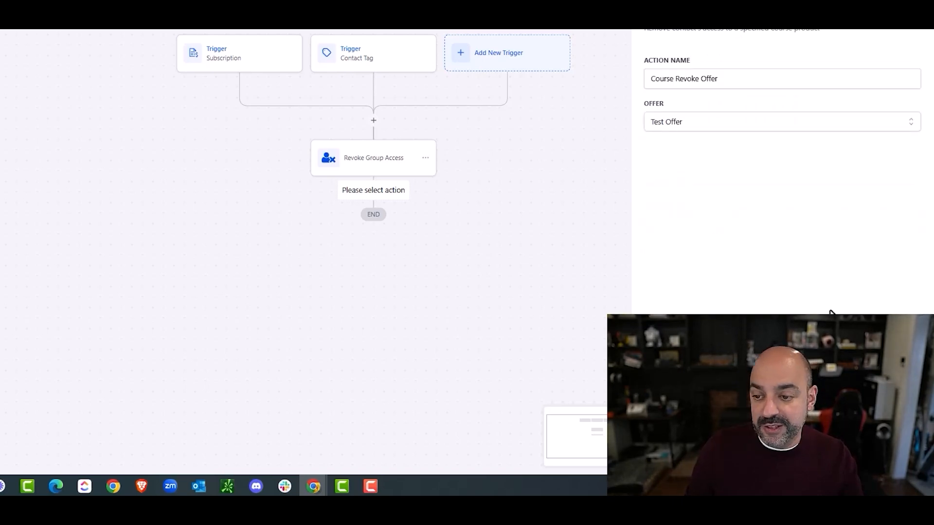
click(896, 457)
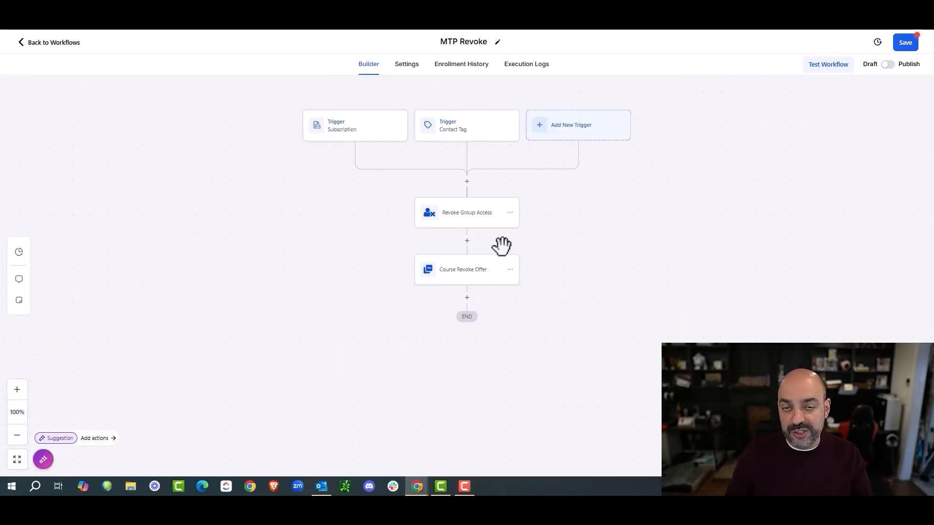
click(44, 43)
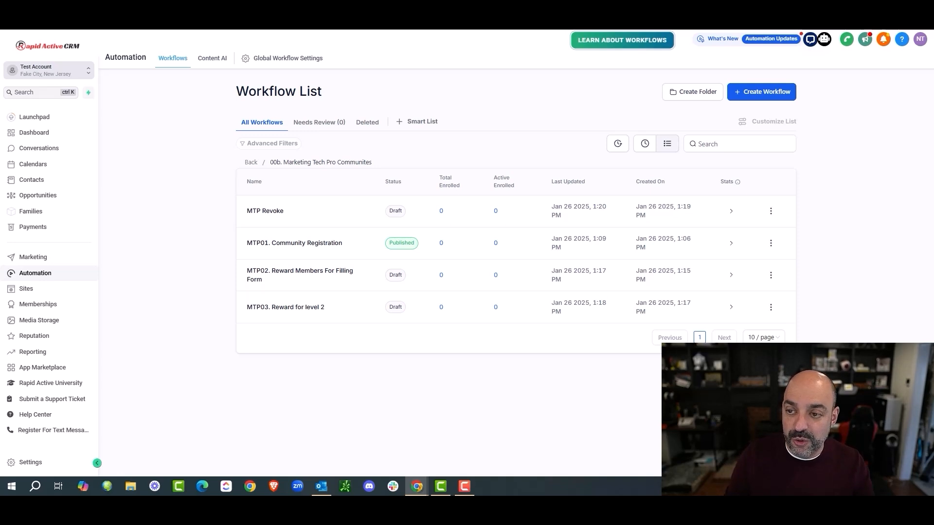
Step: Start a blank workflow from scratch named MTP05. VIP Upgrade
click(767, 96)
click(749, 113)
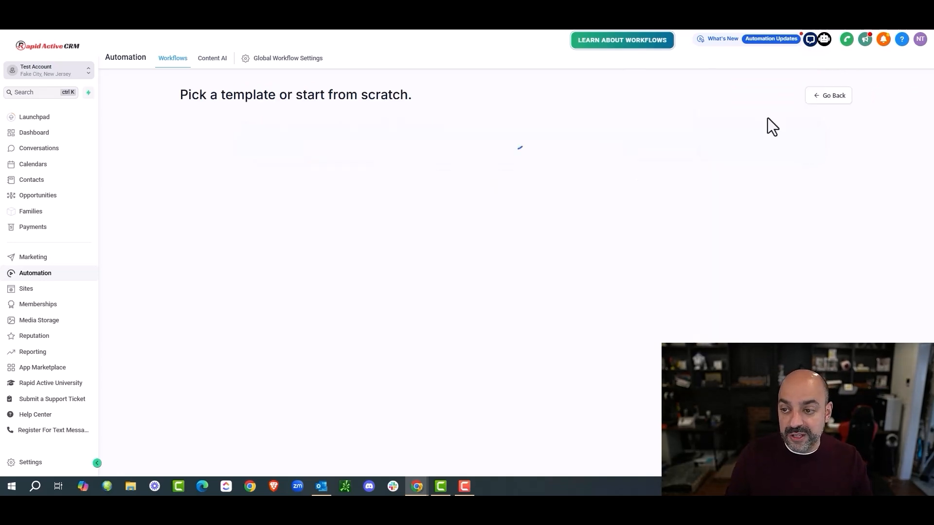
click(375, 219)
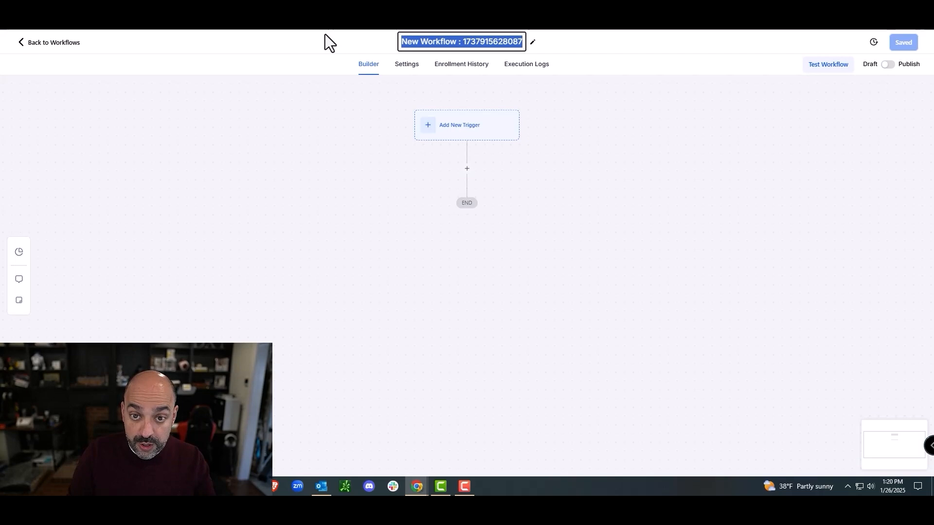
text(Vi)
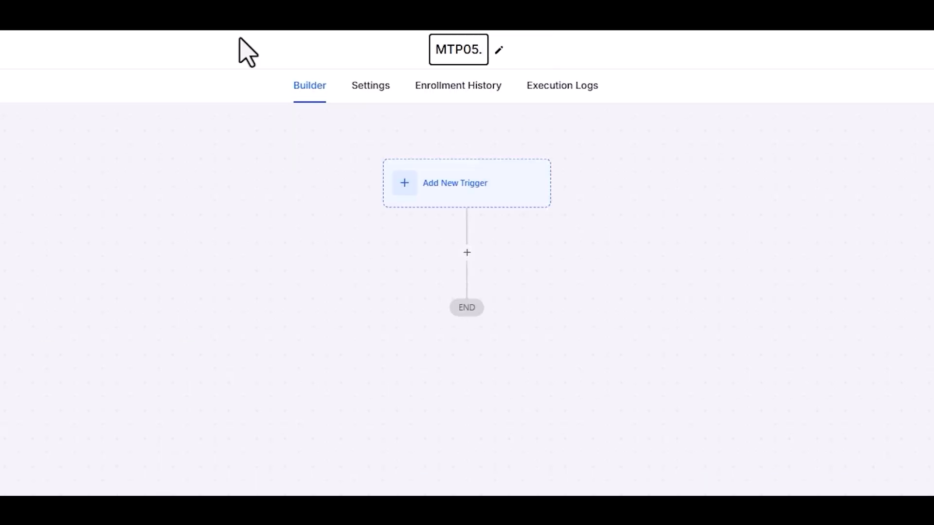
text(rgade)
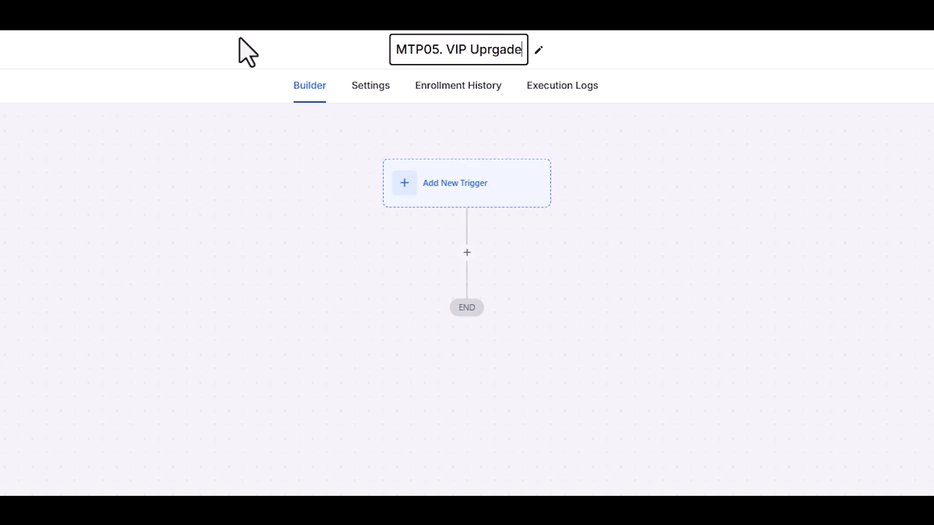
click(461, 126)
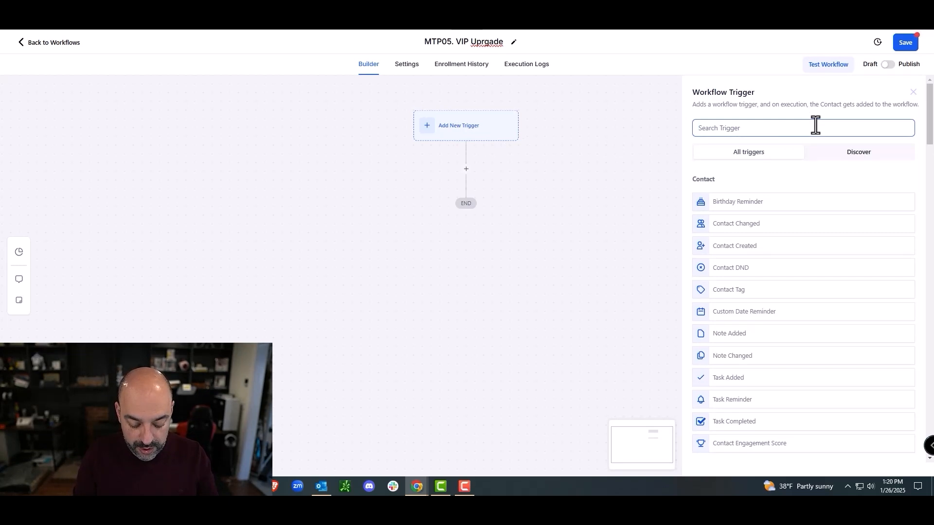
Step: Add a Payment Received trigger filtered to Global Product Is Private Channel Access
click(815, 125)
text(pay)
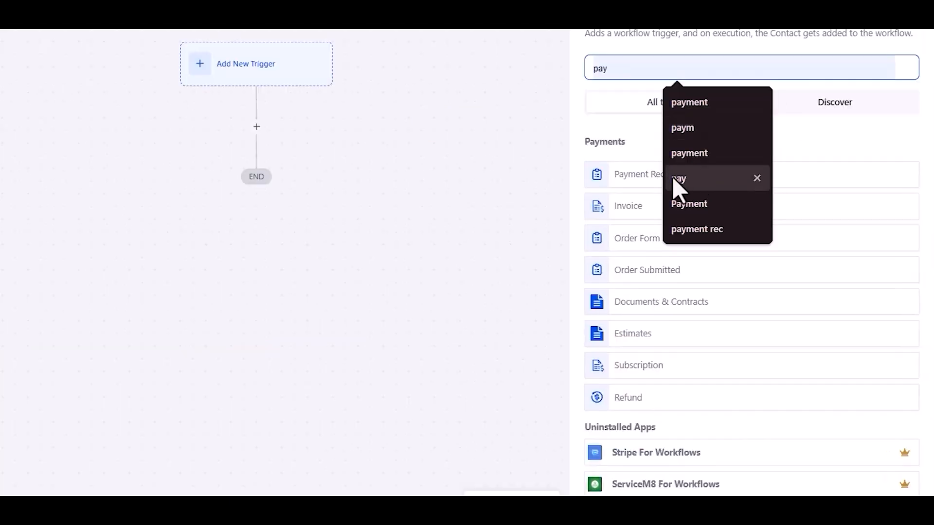
click(621, 182)
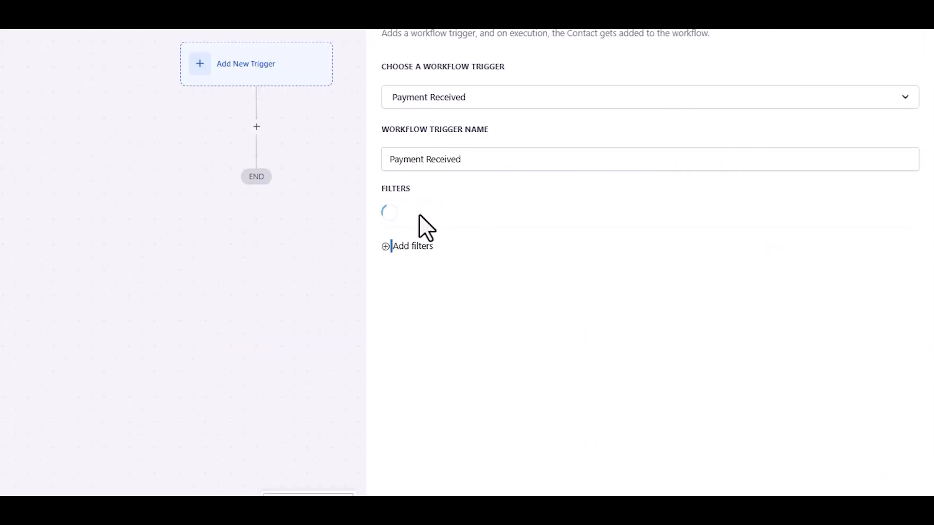
click(424, 217)
click(438, 305)
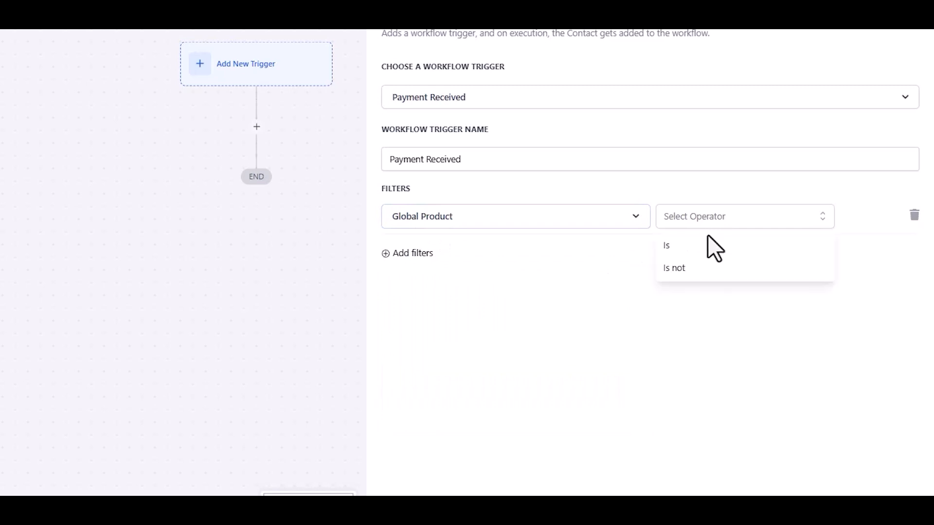
click(708, 243)
click(787, 219)
scroll(772, 308, down, 5)
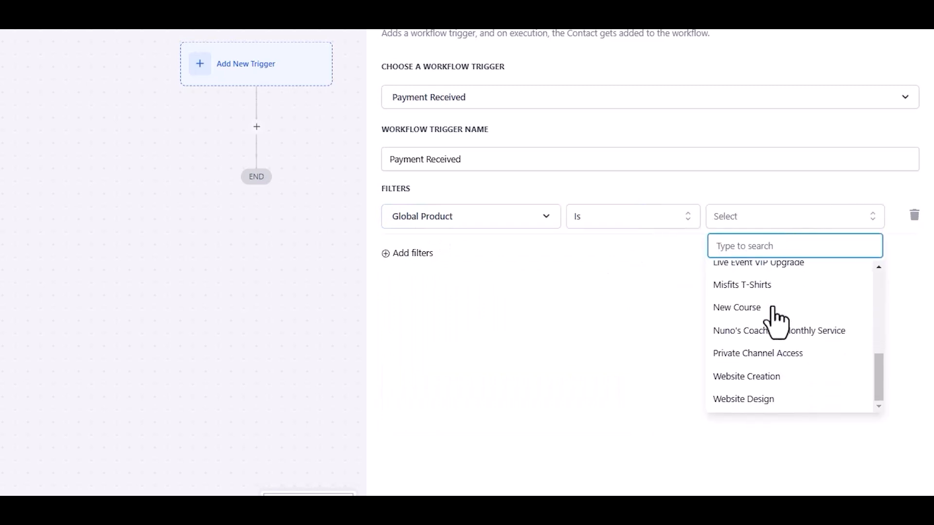
click(780, 355)
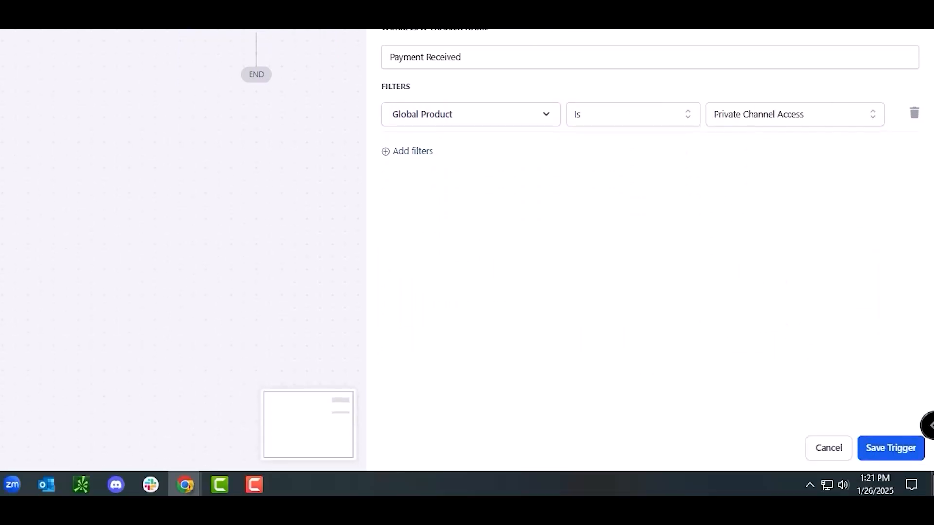
Step: Add a second filter requiring Payment Status Is Success
click(411, 152)
click(423, 152)
click(428, 238)
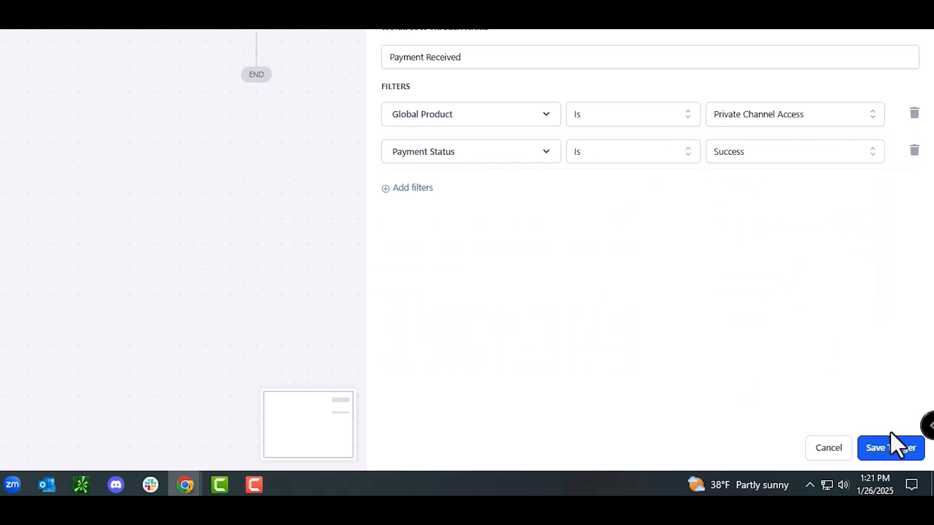
Step: Add a Grant Private Channel Access action for Marketing Tech Pros' VIP Members channel and save the workflow
click(892, 448)
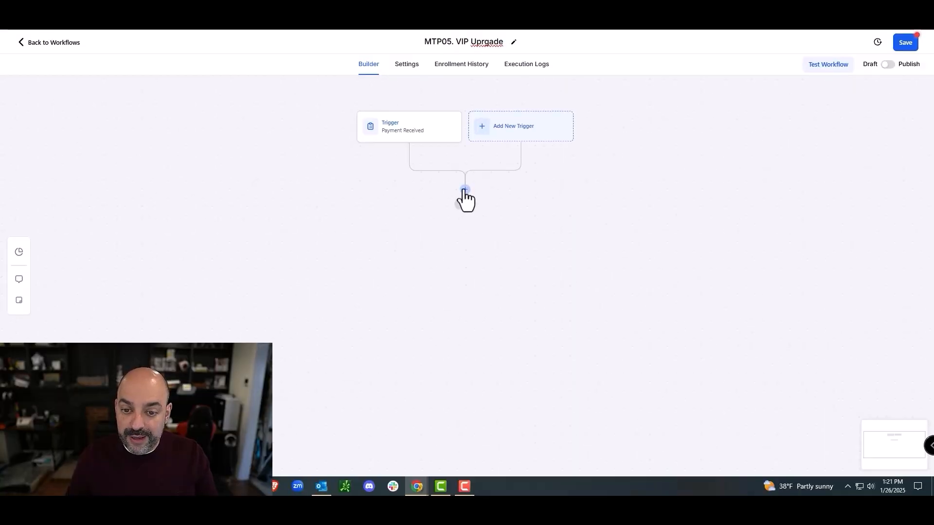
click(465, 191)
scroll(768, 195, down, 20)
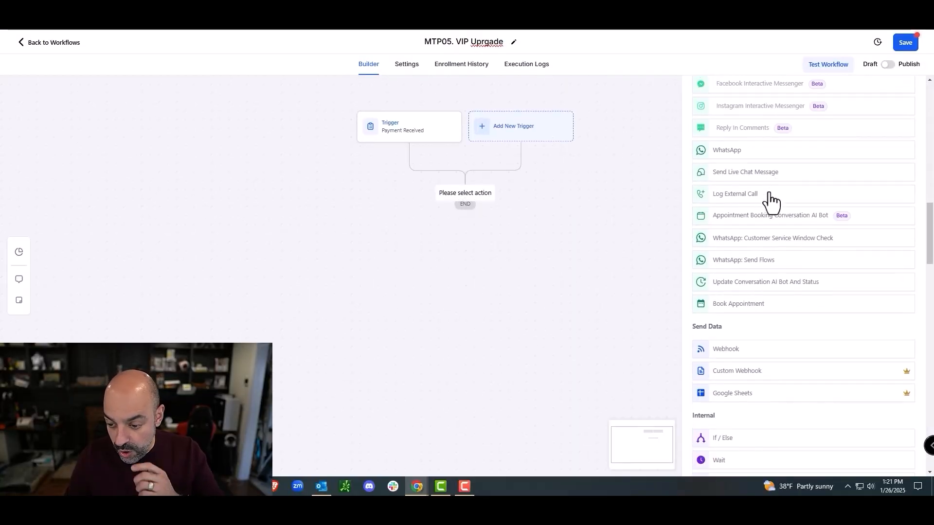
scroll(772, 198, down, 15)
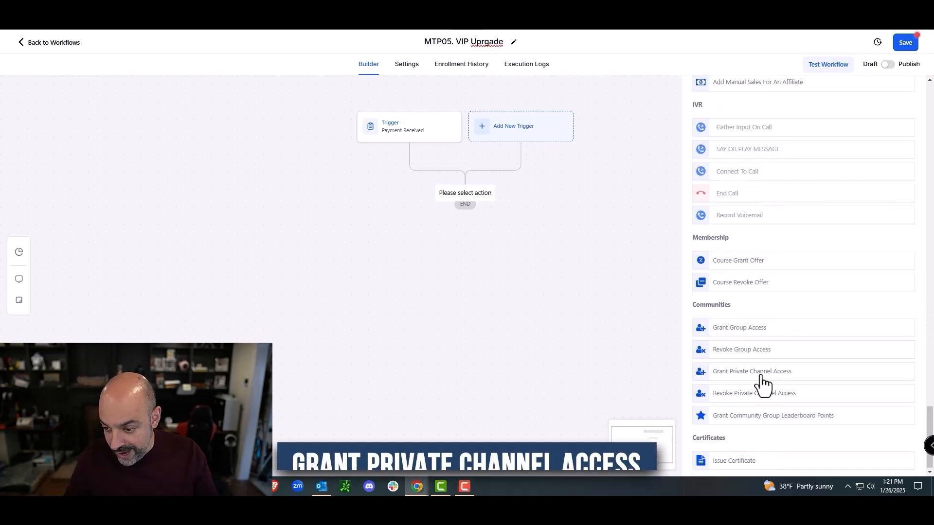
click(759, 373)
click(743, 193)
click(743, 252)
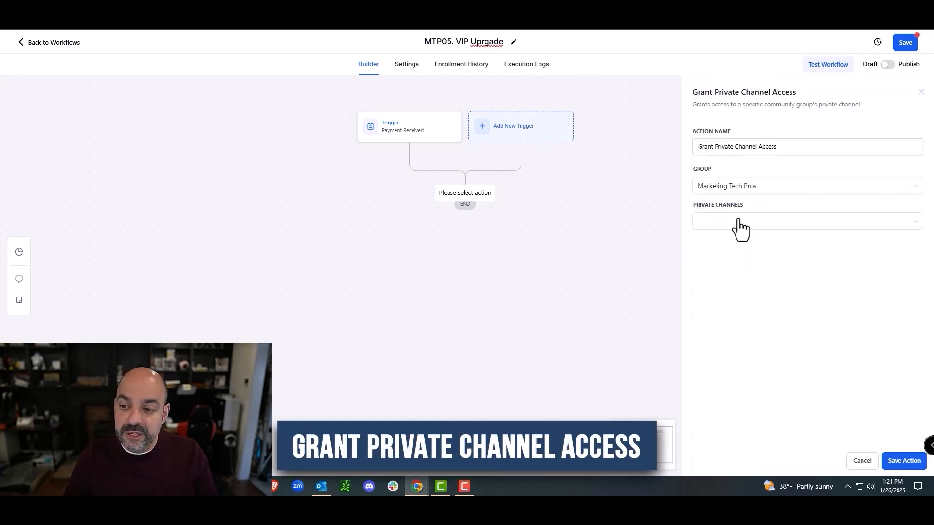
click(735, 243)
click(901, 462)
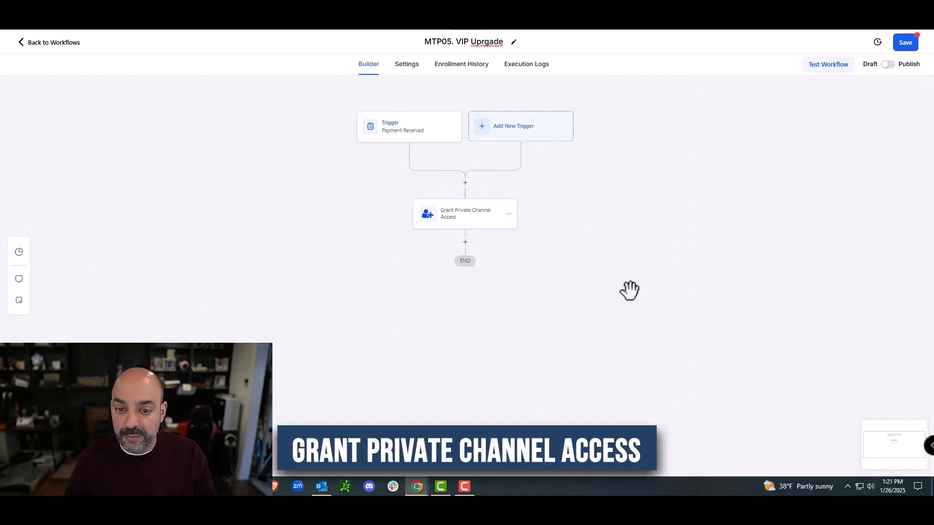
click(905, 42)
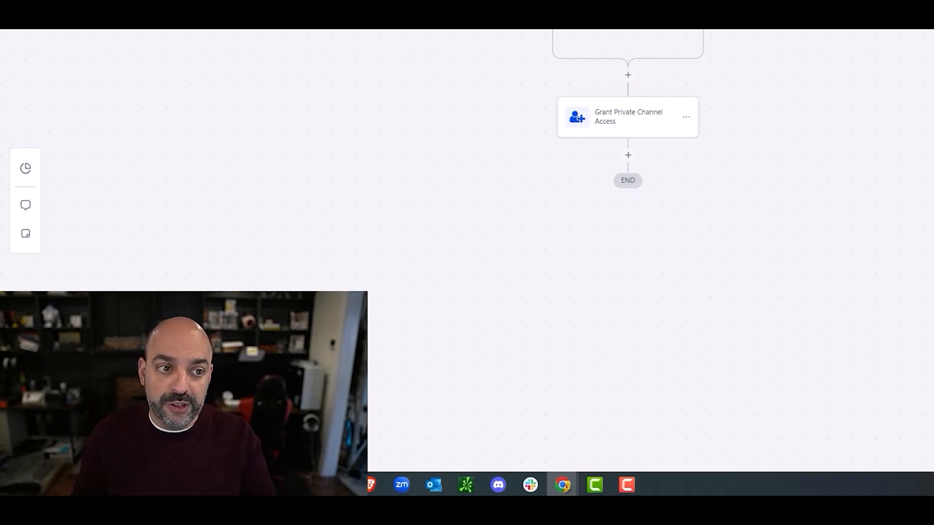
click(63, 56)
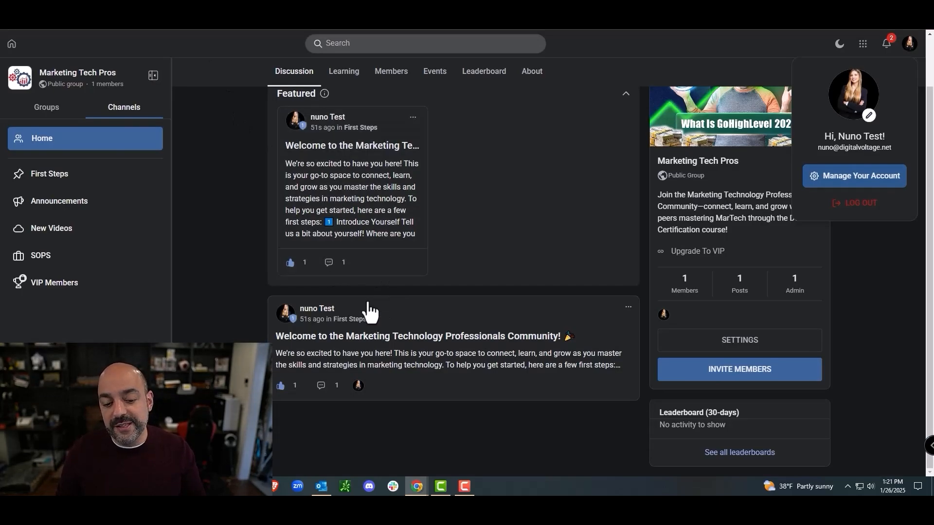
click(395, 359)
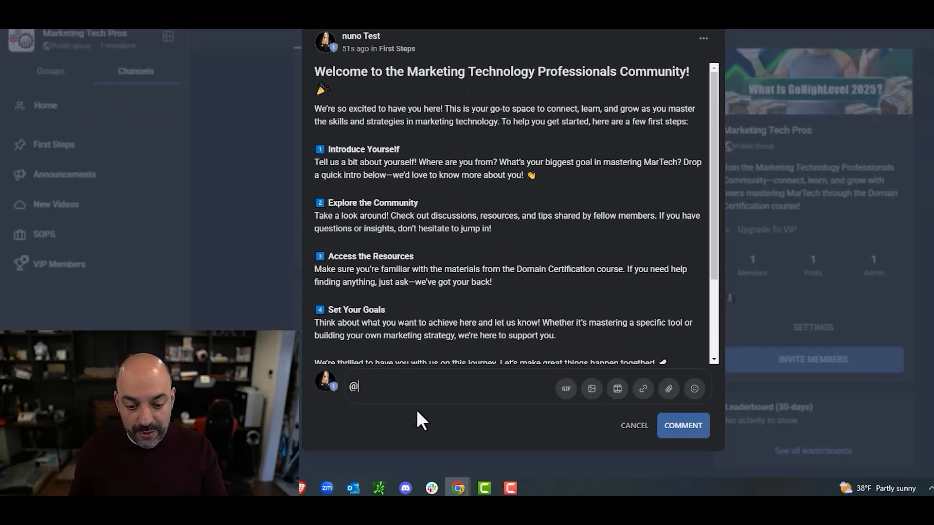
text(@)
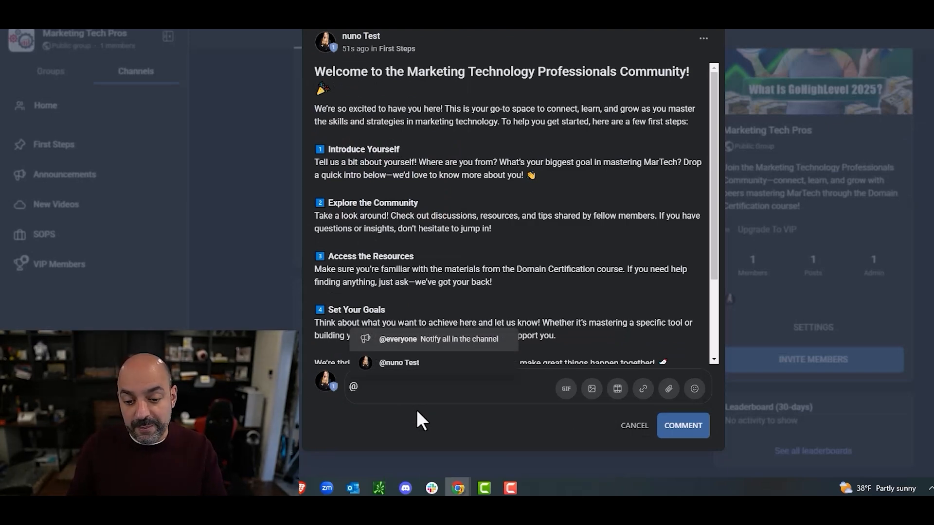
click(489, 341)
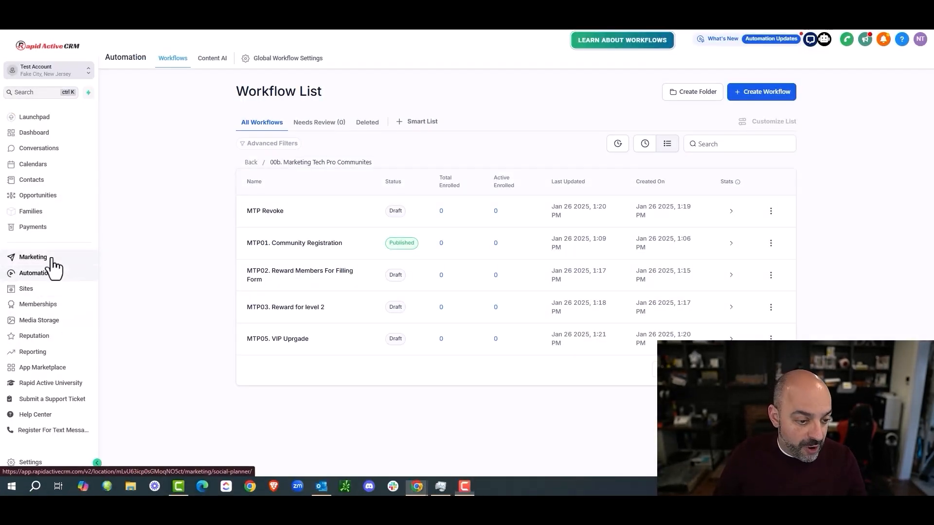
Step: Connect the Marketing Tech Pros community to the Social Planner and get started
click(51, 259)
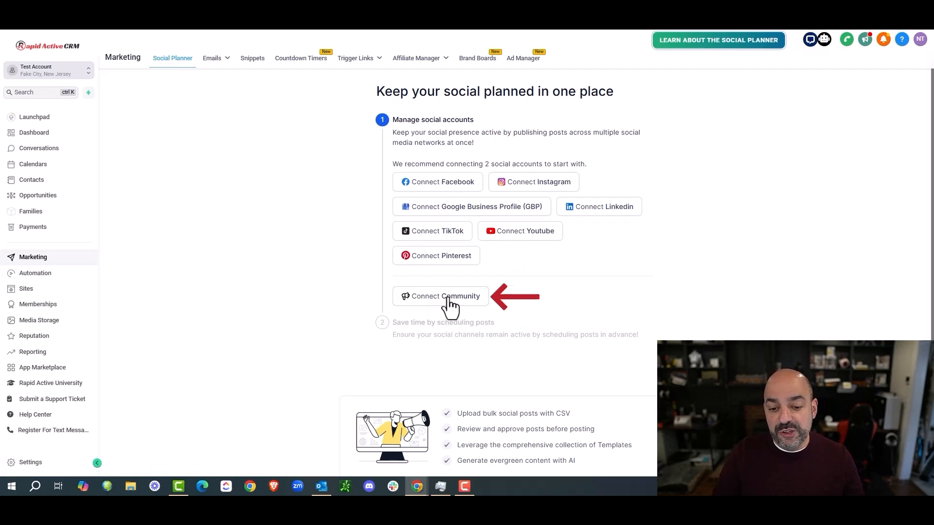
click(447, 299)
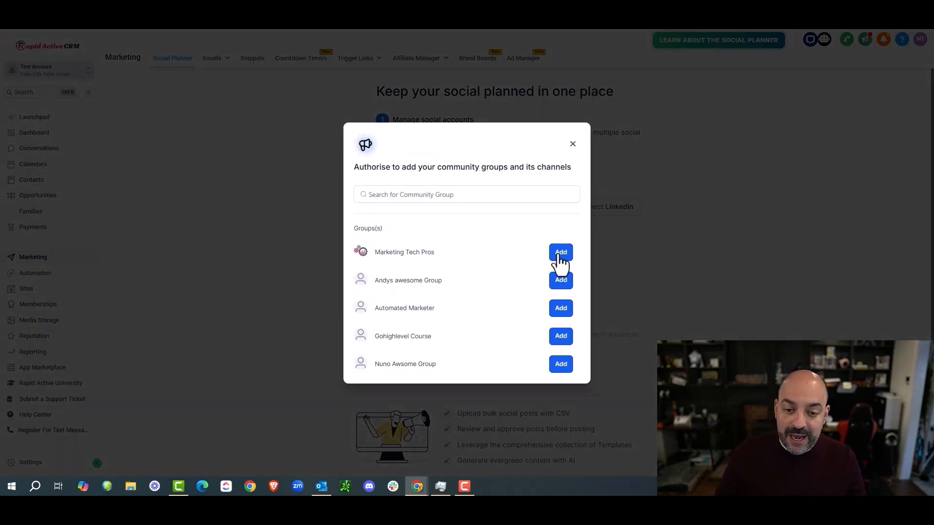
click(560, 254)
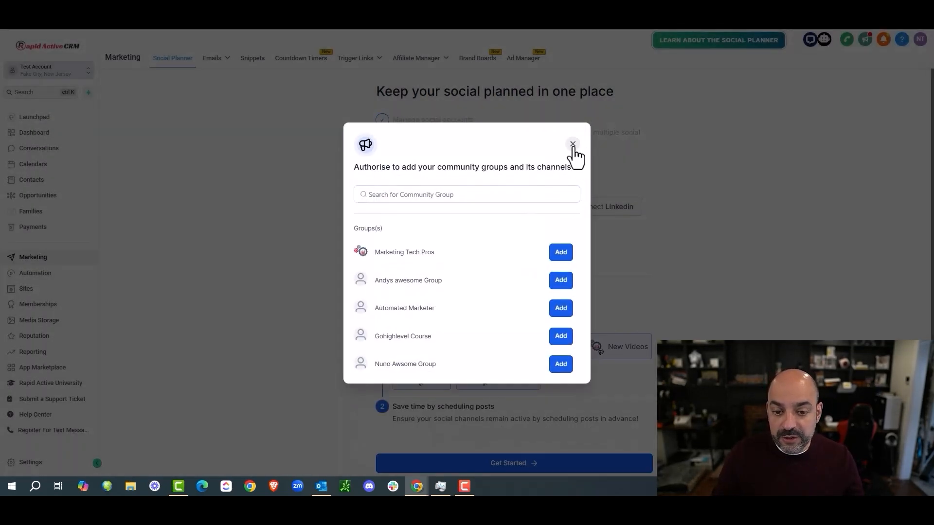
click(573, 145)
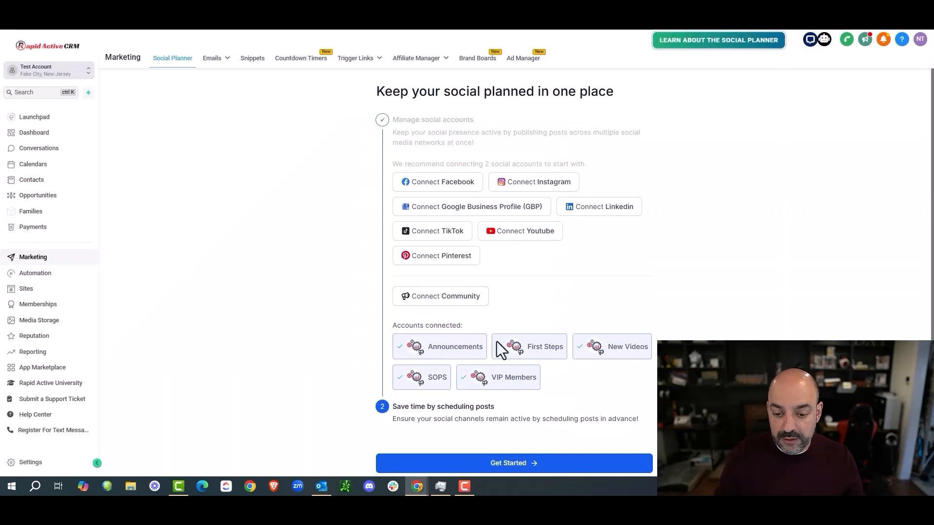
click(532, 467)
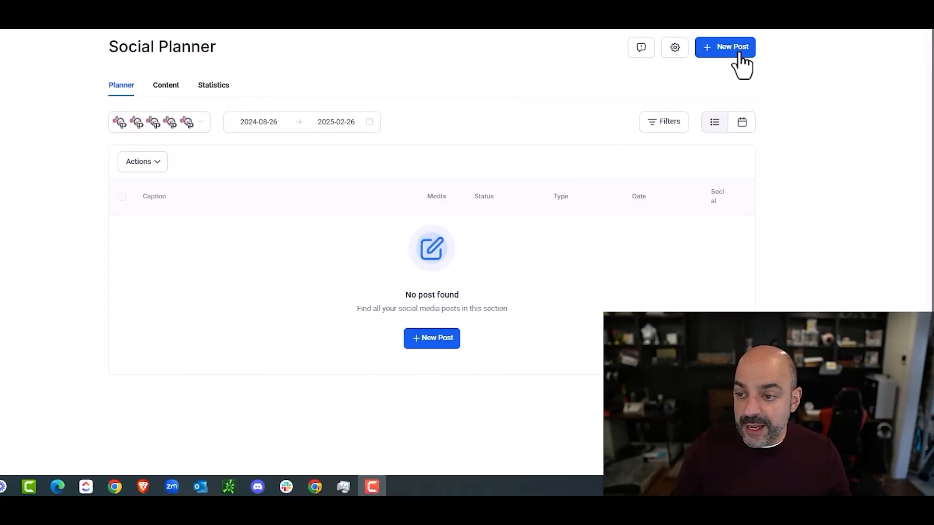
Step: Create a new social post targeting the Marketing Tech Pros Announcements channel
click(721, 79)
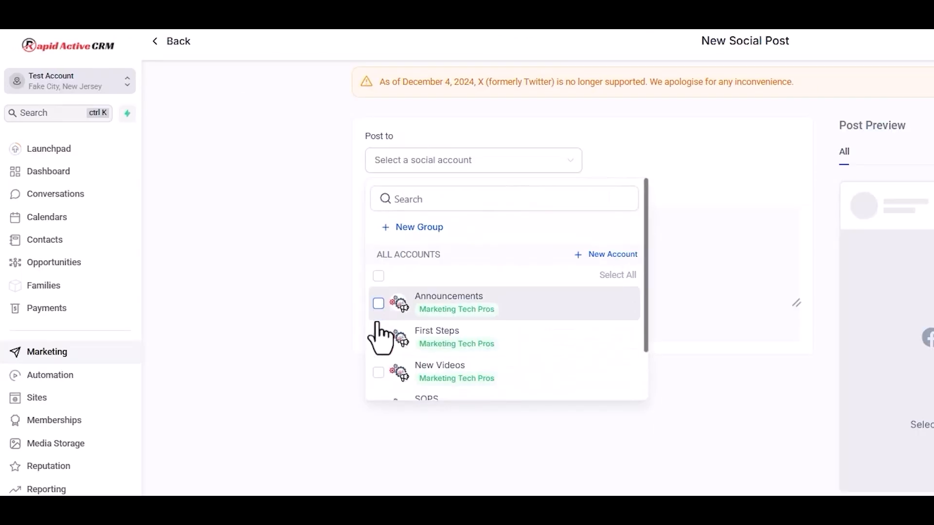
scroll(292, 233, down, 2)
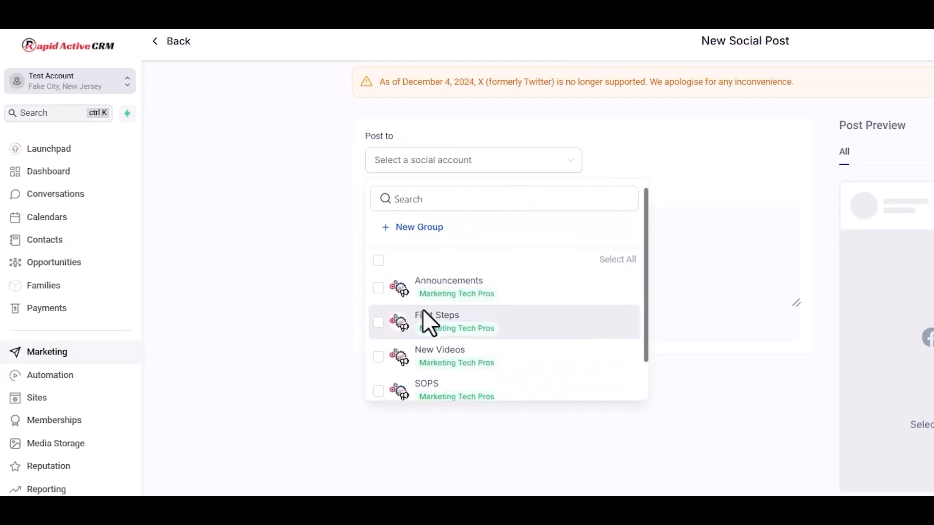
scroll(387, 287, up, 3)
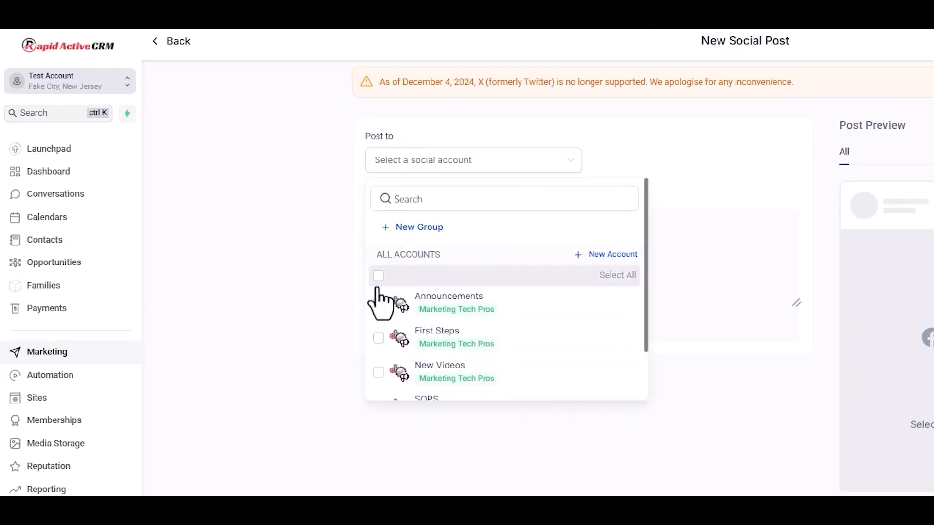
click(379, 305)
click(660, 255)
scroll(336, 375, down, 1)
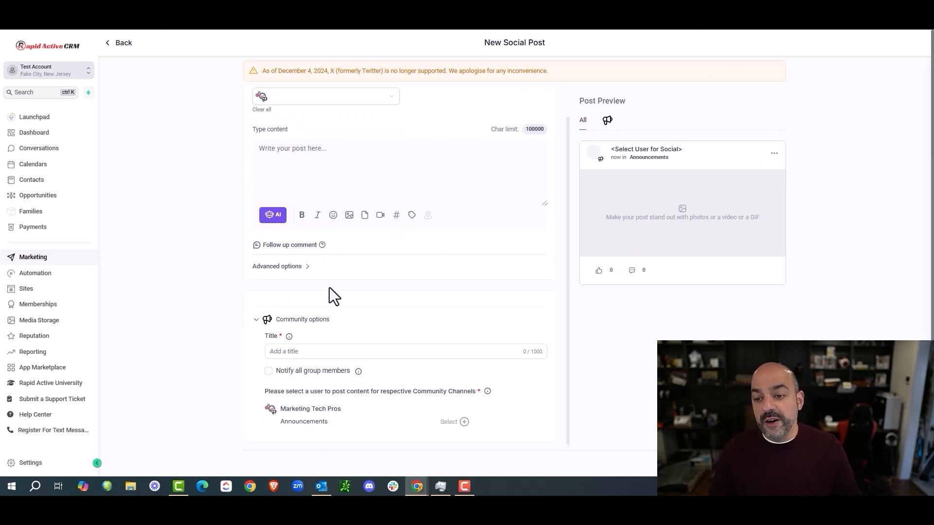
scroll(332, 282, up, 1)
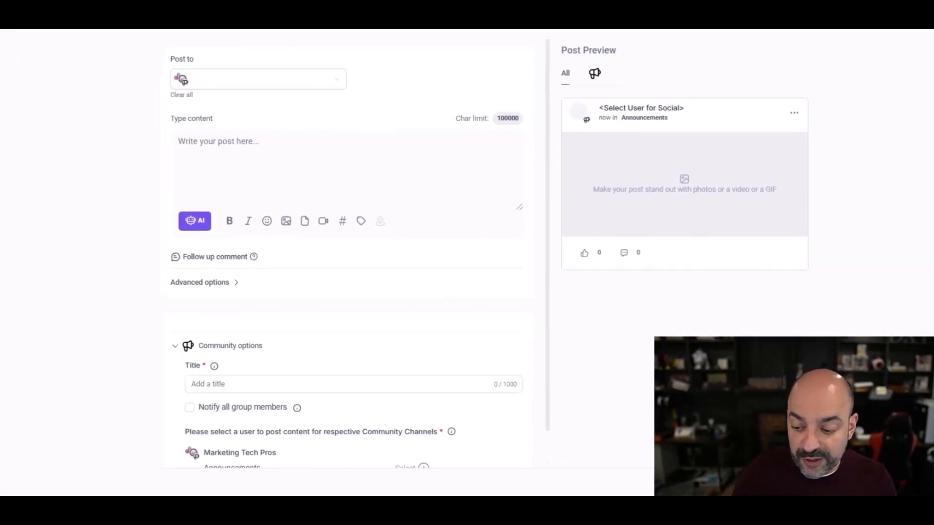
Step: Bring up the Post Now publishing options, then scroll through the GoKollab communities directory
click(840, 484)
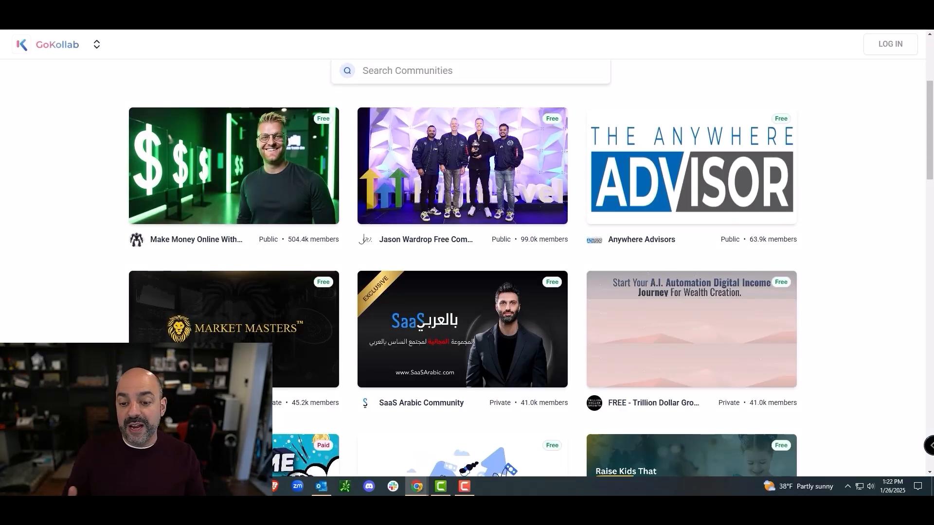
scroll(506, 187, down, 10)
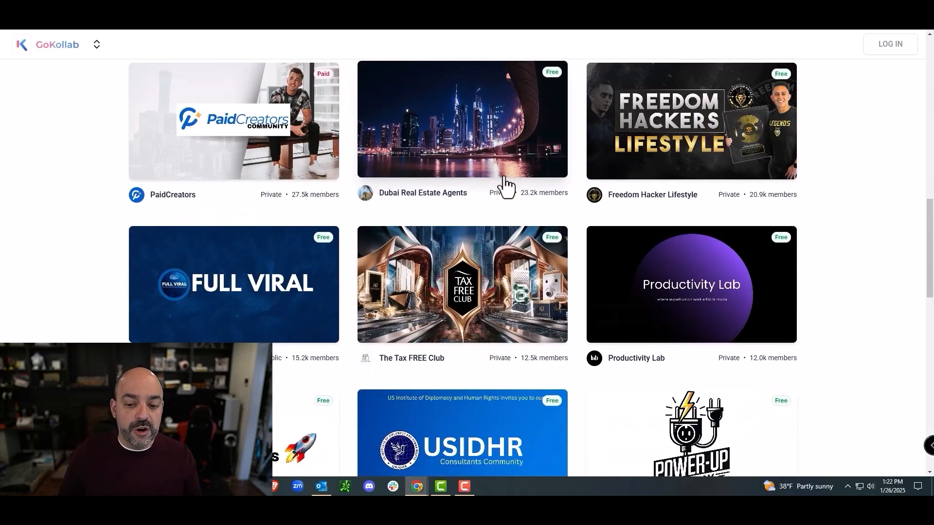
scroll(503, 185, down, 3)
scroll(475, 167, up, 9)
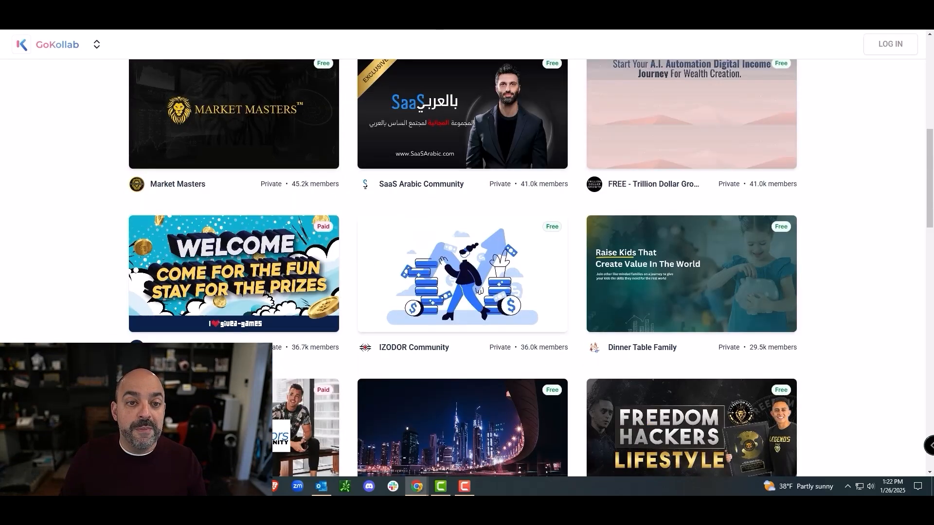